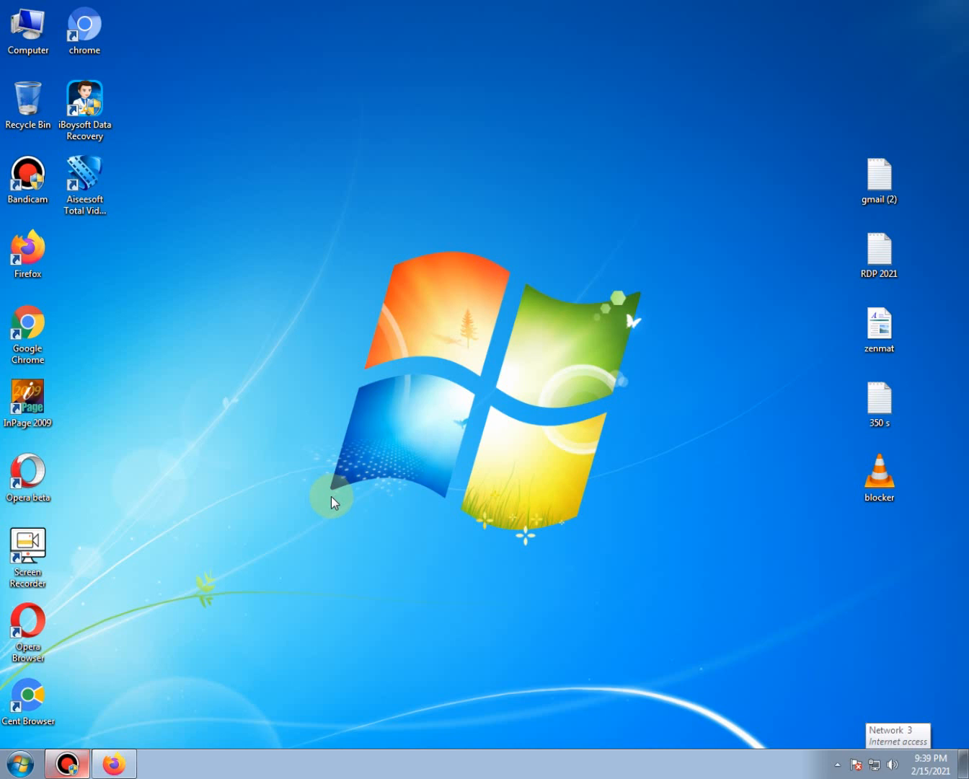
Switch to Firefox, search the web for "blogger" and open the Blogger.com result.
right_click(330, 441)
left_click(369, 480)
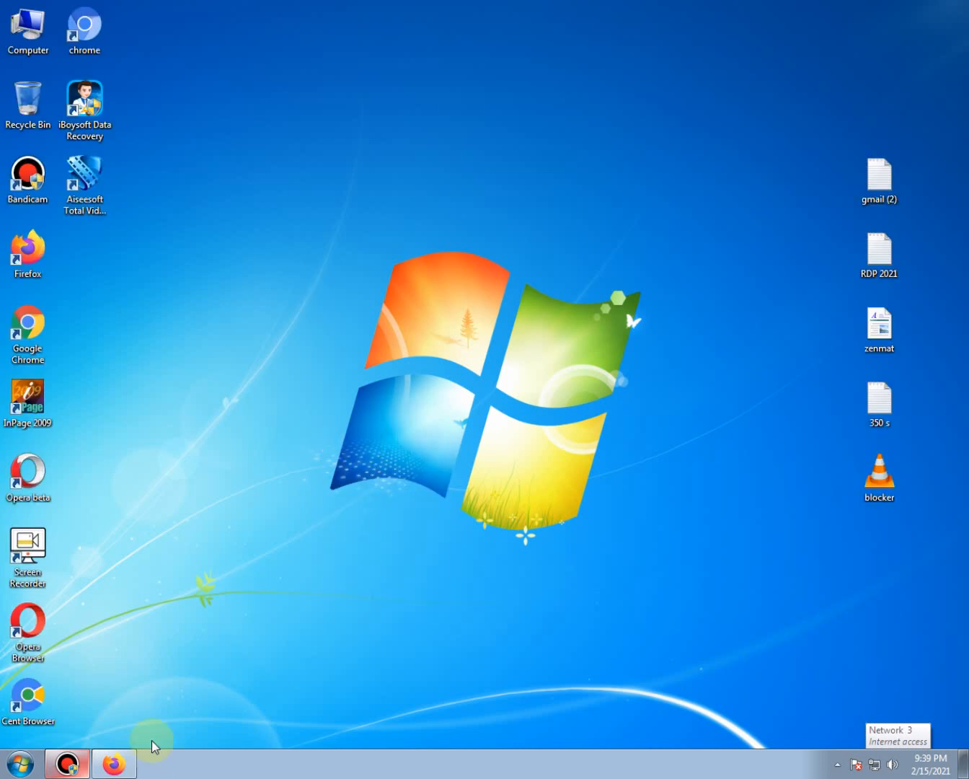
left_click(114, 764)
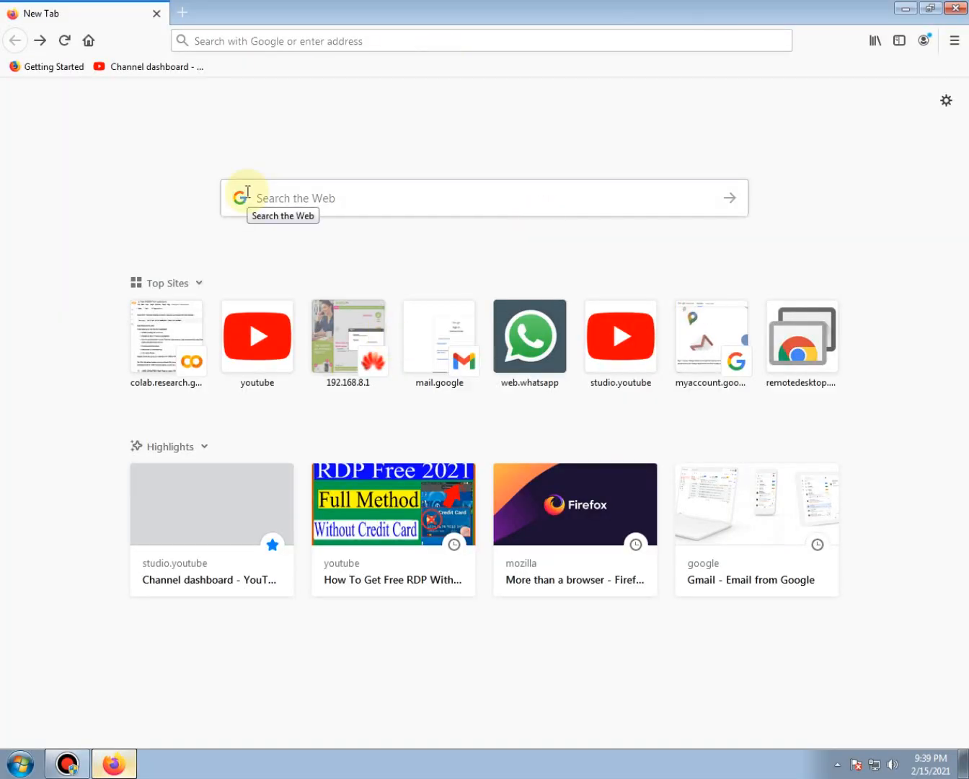
left_click(369, 41)
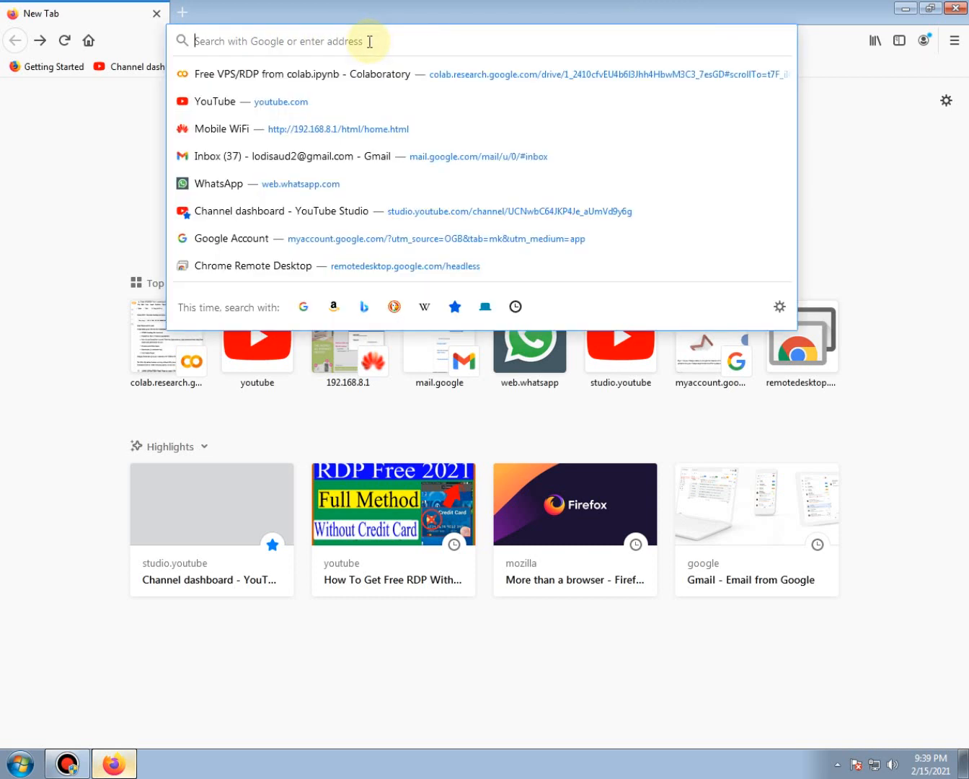
type("bl")
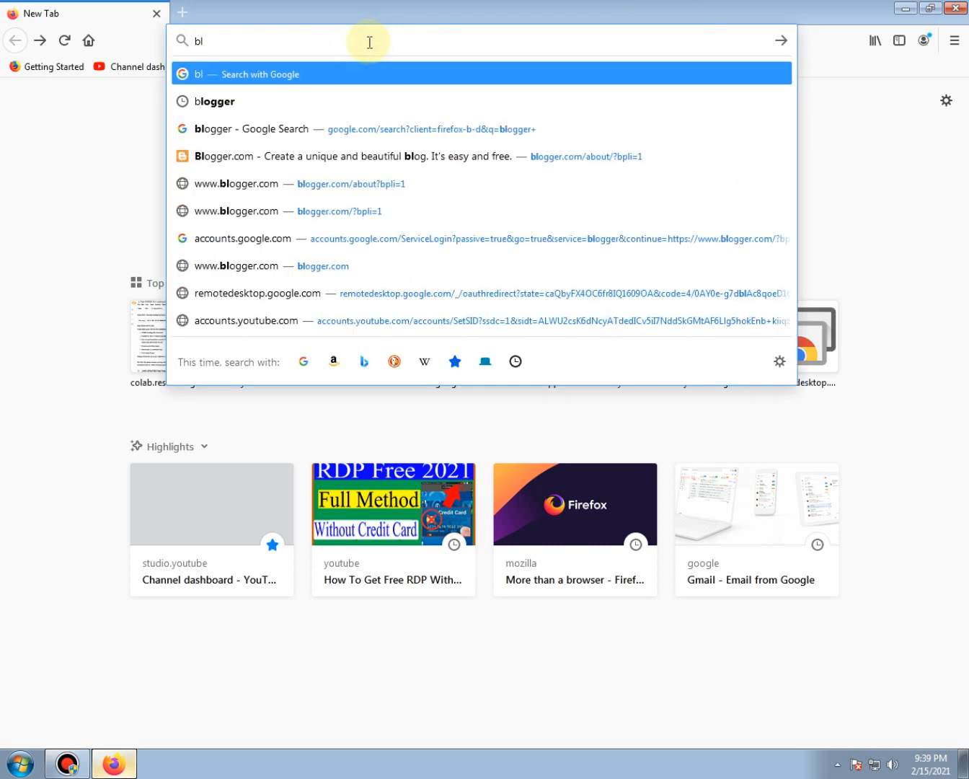
type("ogger")
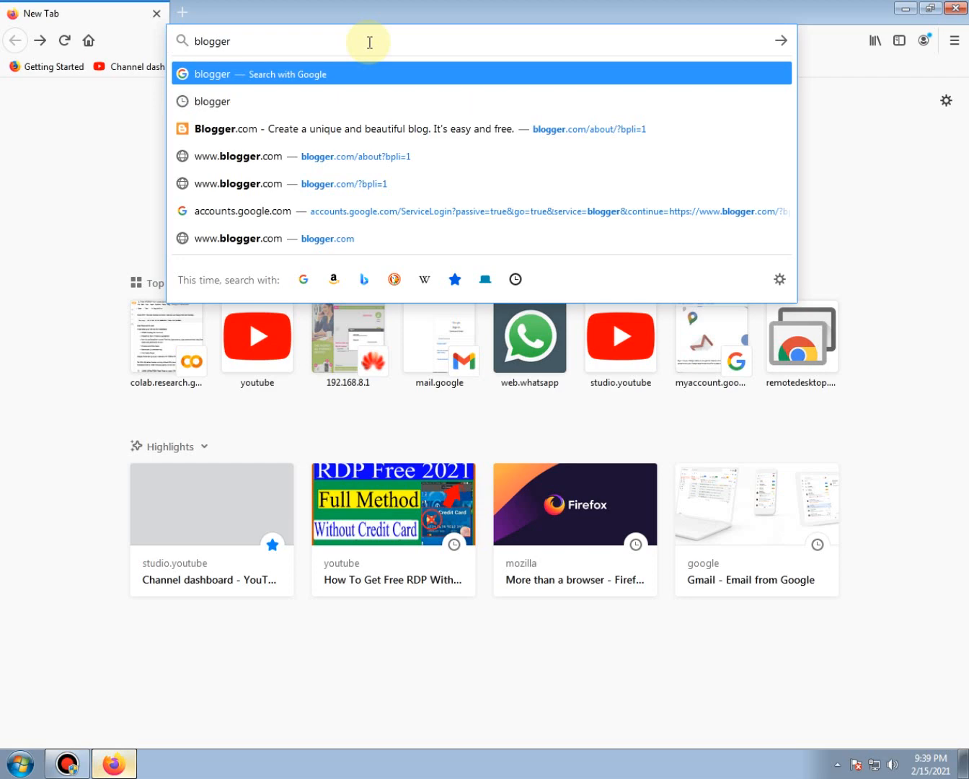
key("Return")
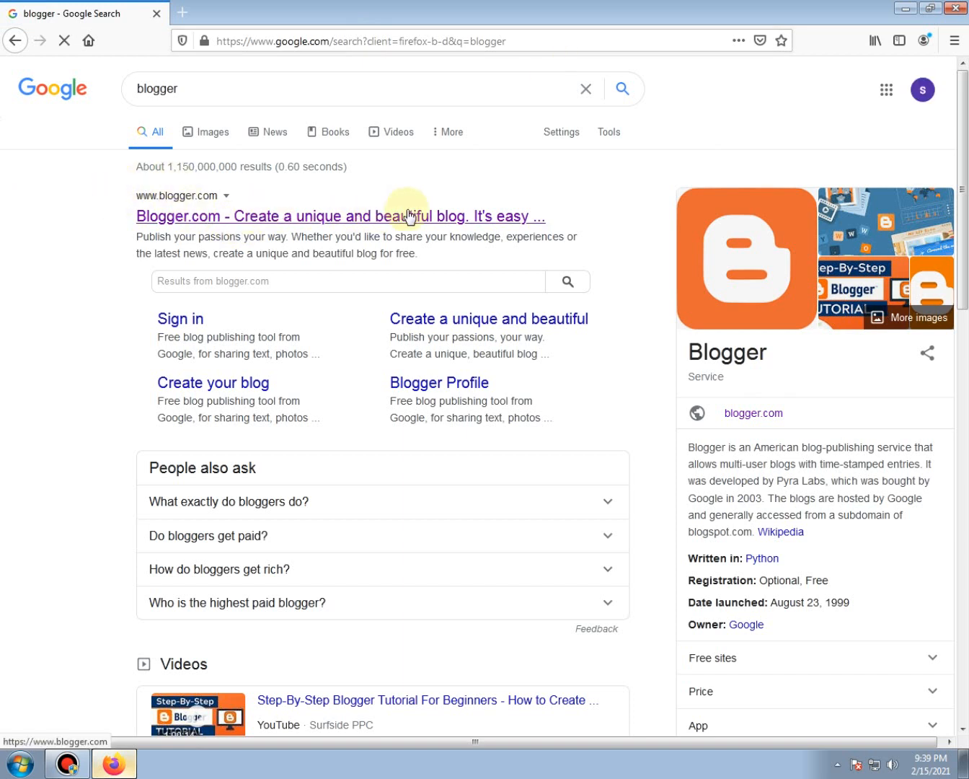
left_click(354, 220)
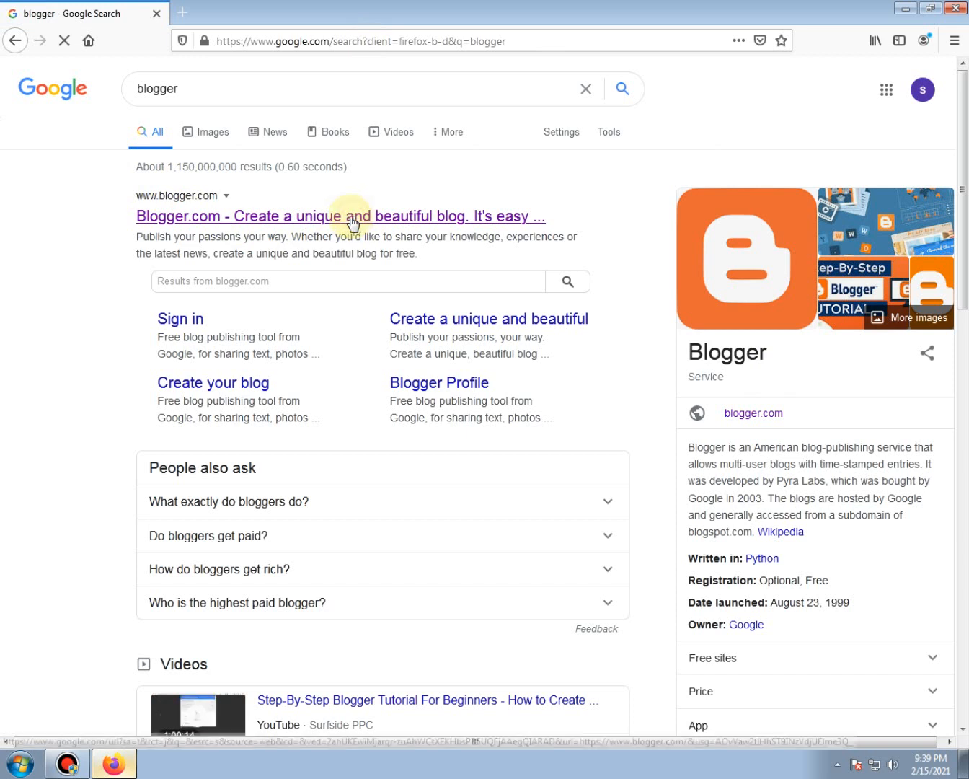
left_click(354, 220)
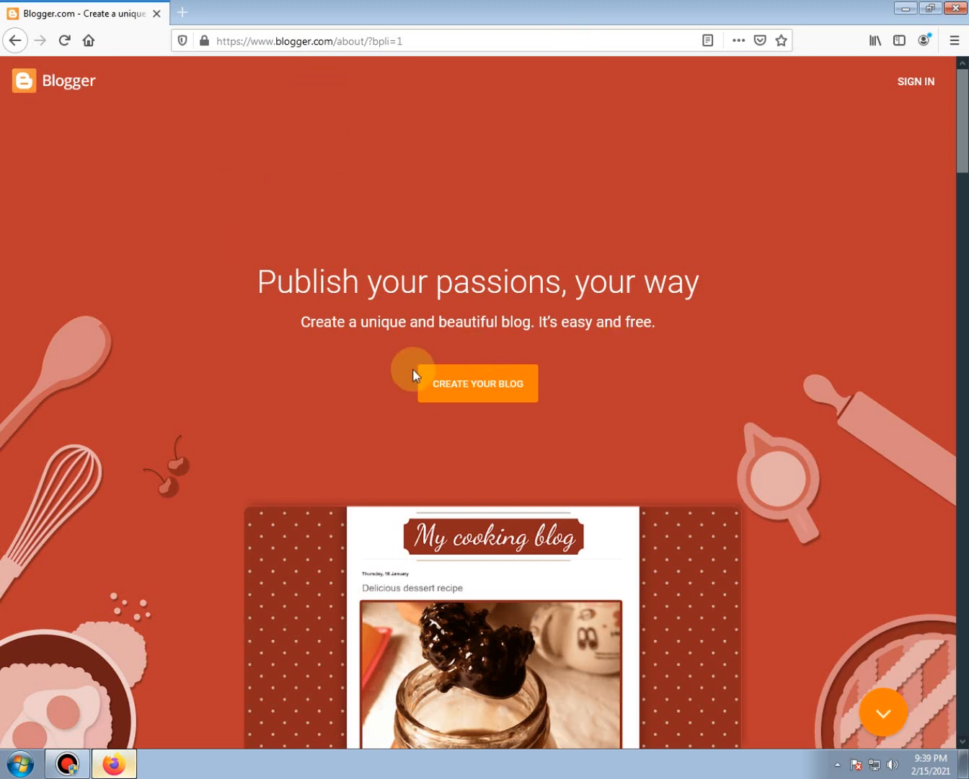
Start creating a blog and sign in with the first listed Google account, entering the account password.
left_click(457, 383)
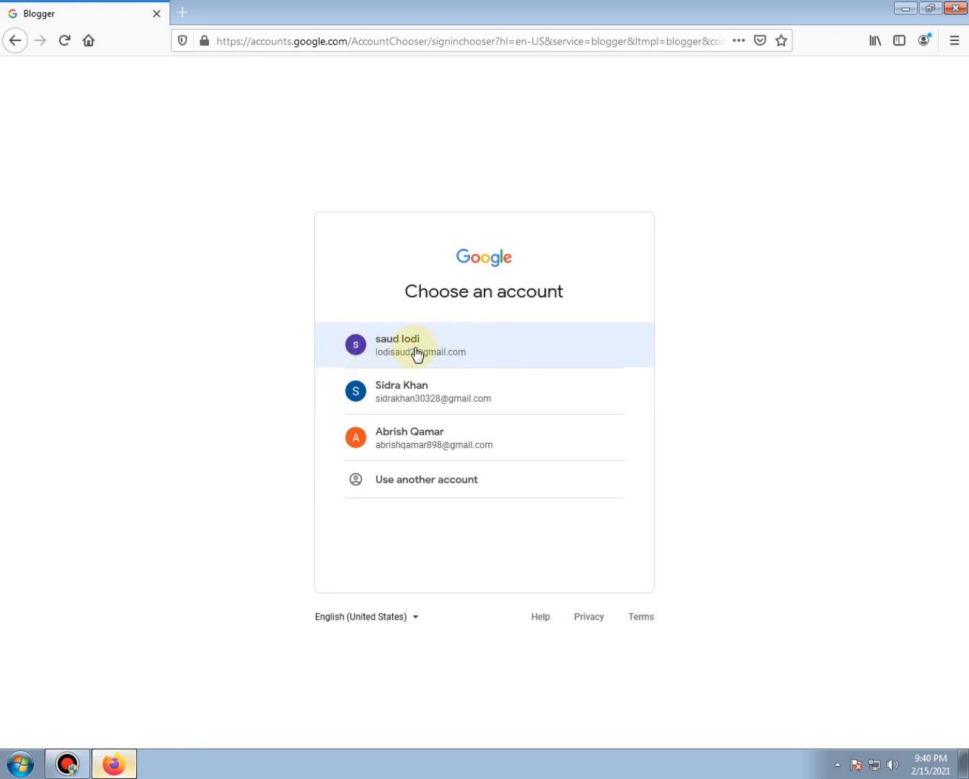
left_click(462, 350)
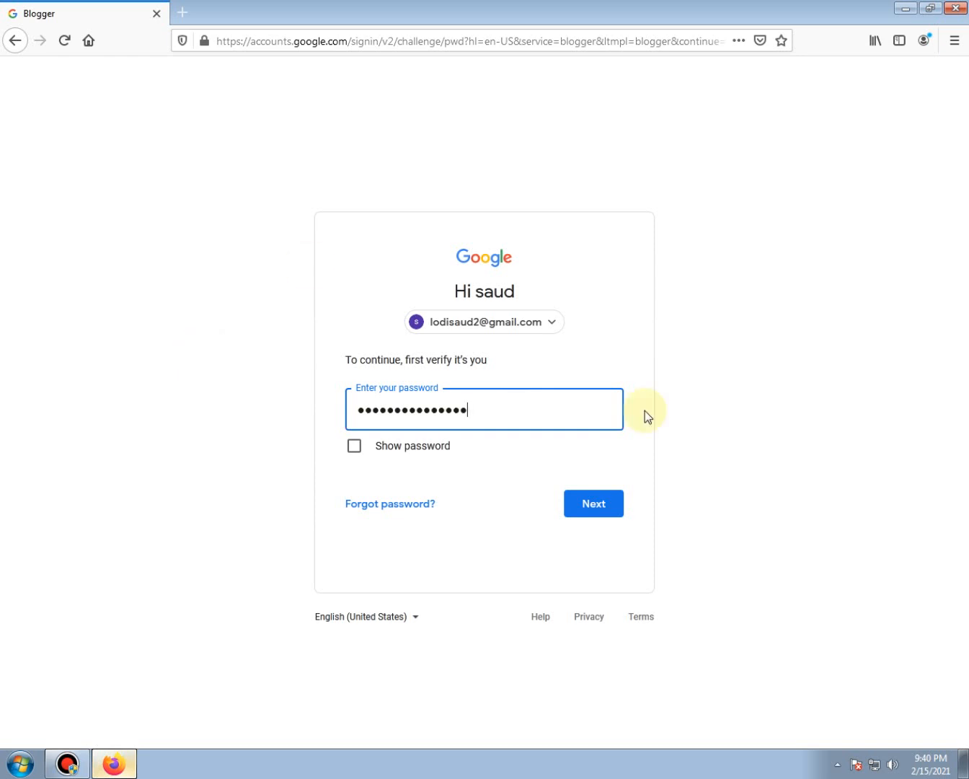
left_click(612, 511)
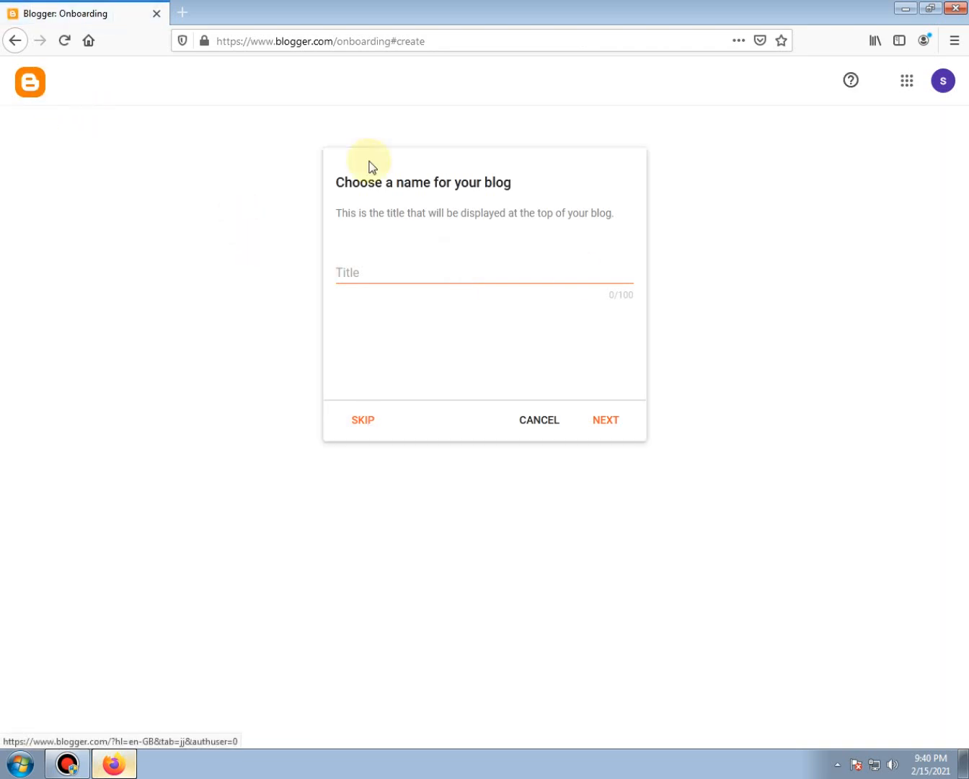
Name the new blog Jobpk and continue to the URL stage.
left_click(363, 272)
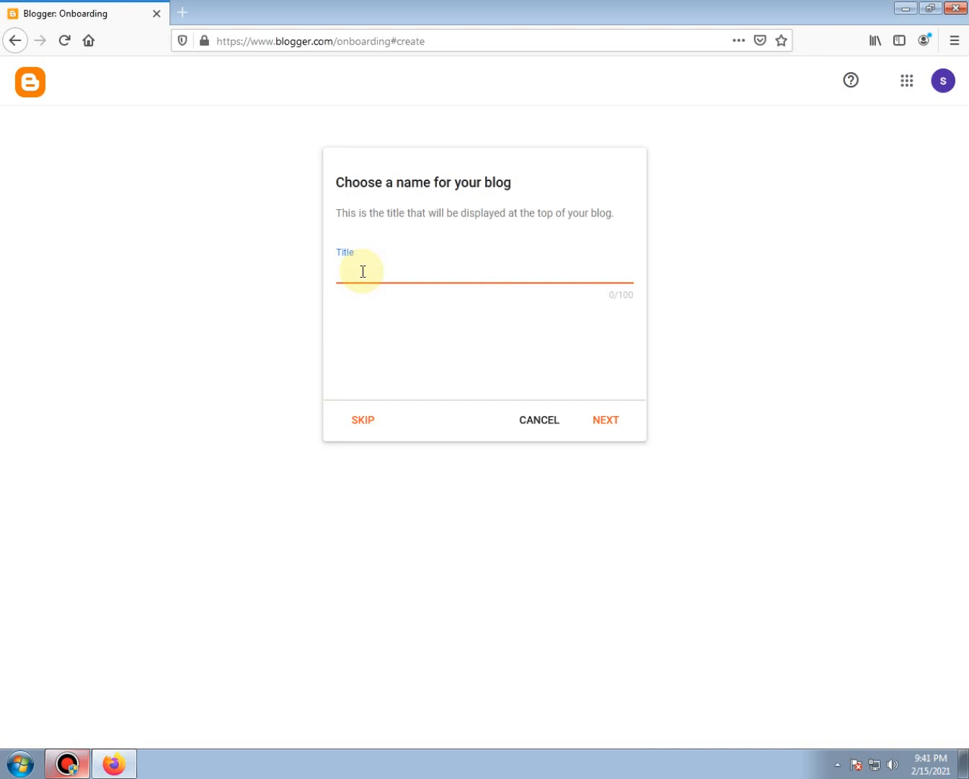
type("o")
key("BackSpace")
type("Jobpk")
left_click(608, 420)
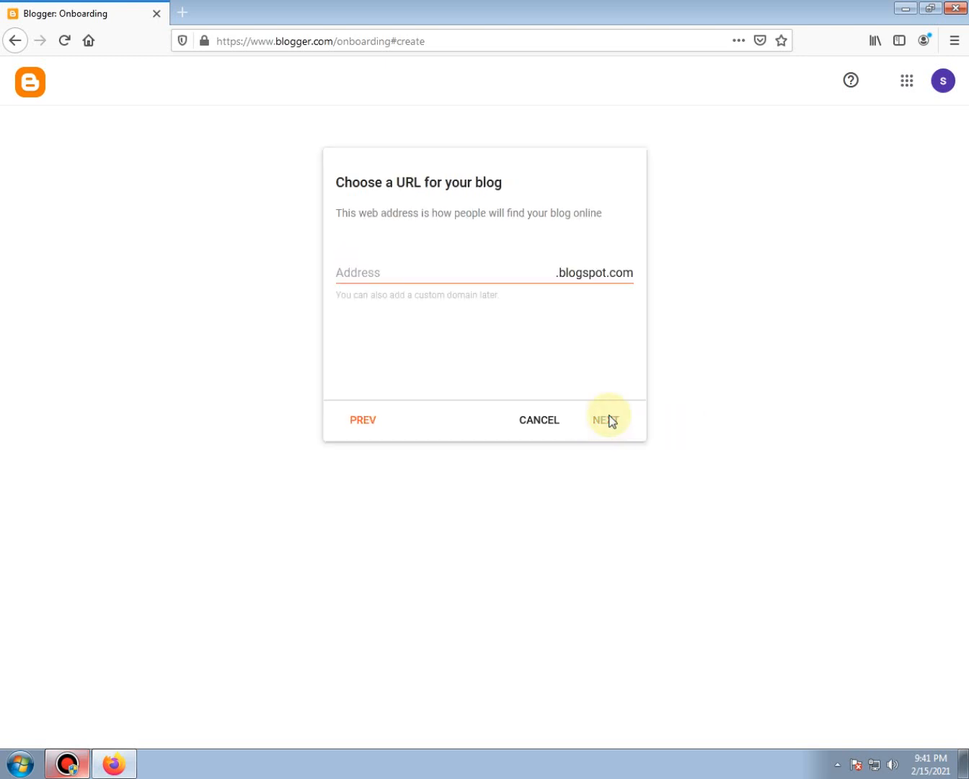
Enter JobsPk as the blog's blogspot.com address.
left_click(522, 276)
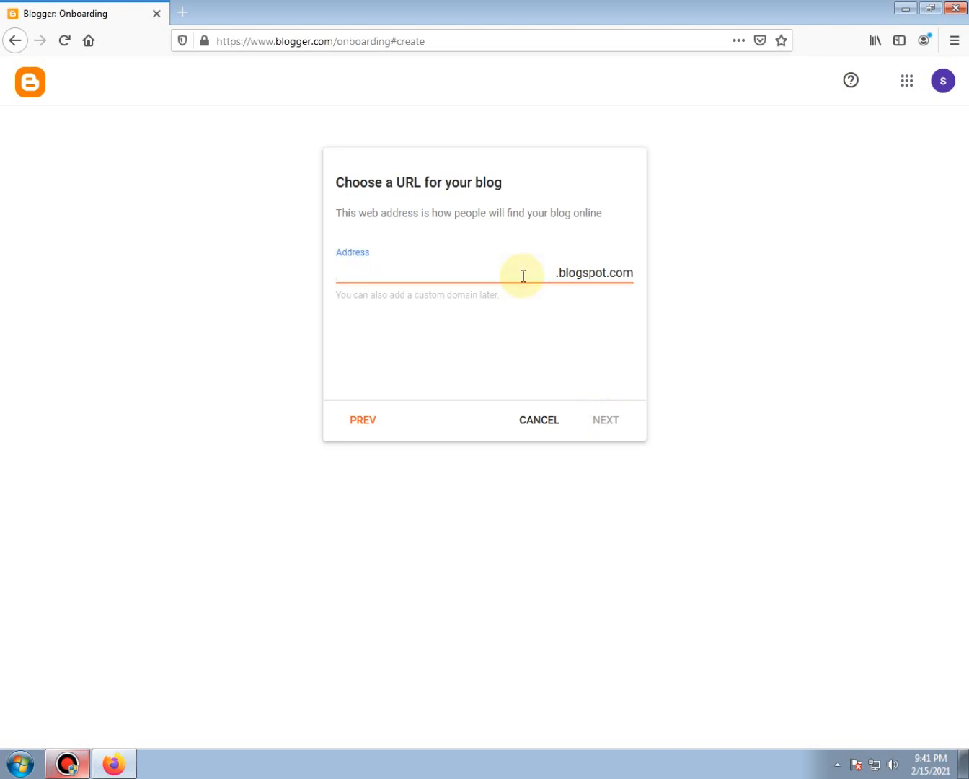
type("Jobsp")
key("BackSpace")
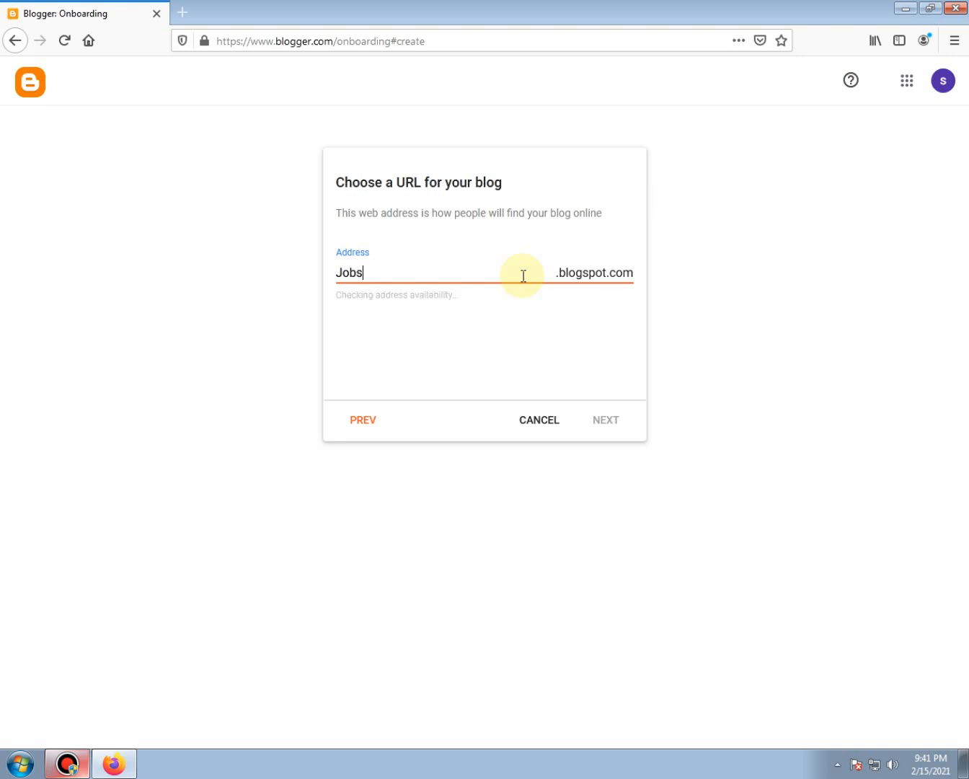
type("Pk")
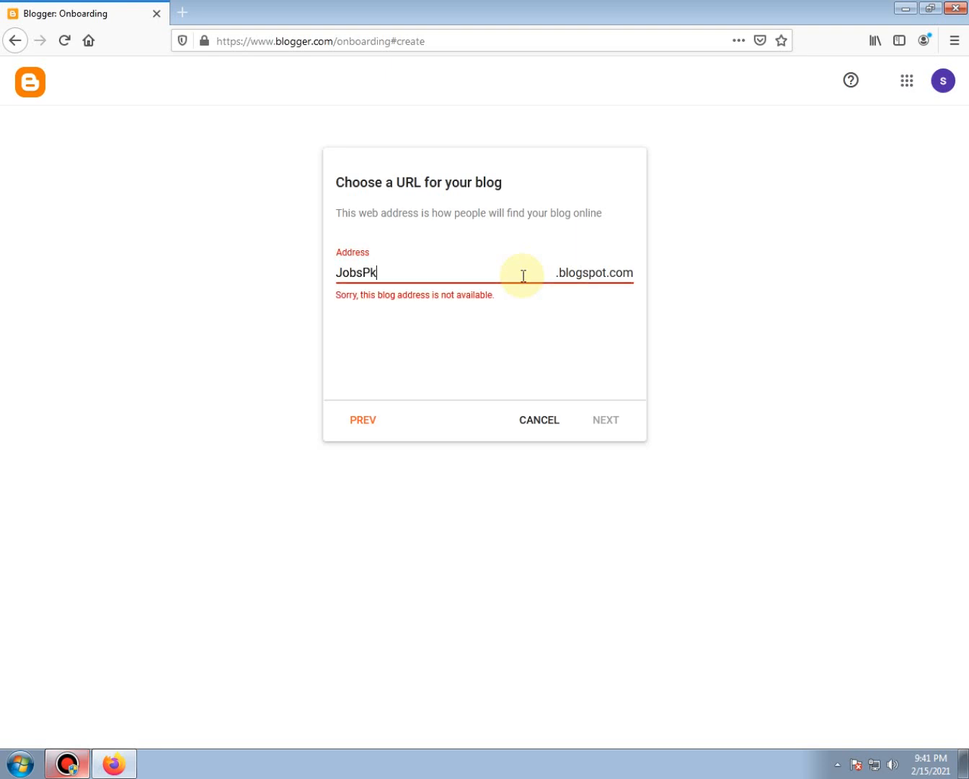
Try the blog addresses JobsPk7 and JobsPk78.
type("778")
key("BackSpace")
key("BackSpace")
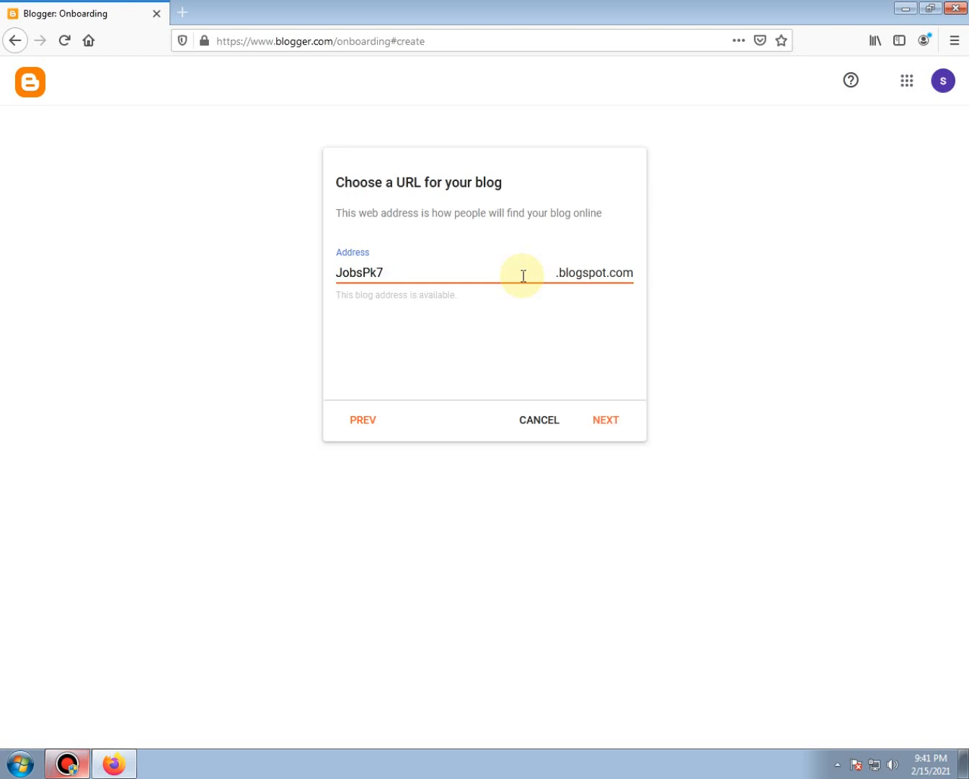
type("8")
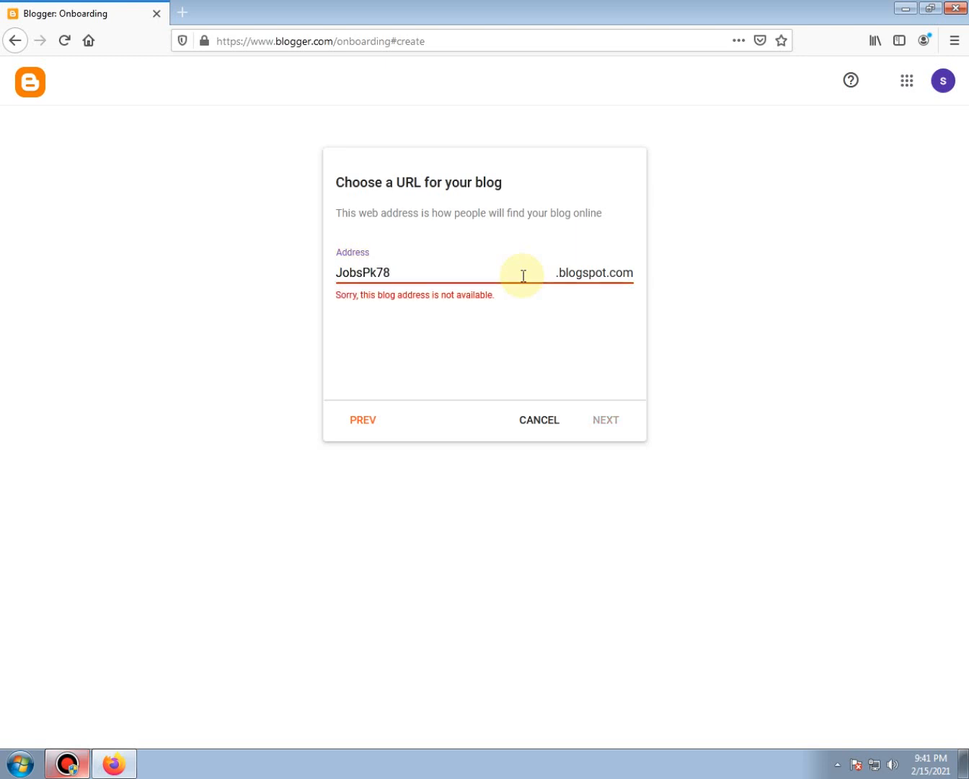
type("6")
key("BackSpace")
key("BackSpace")
key("BackSpace")
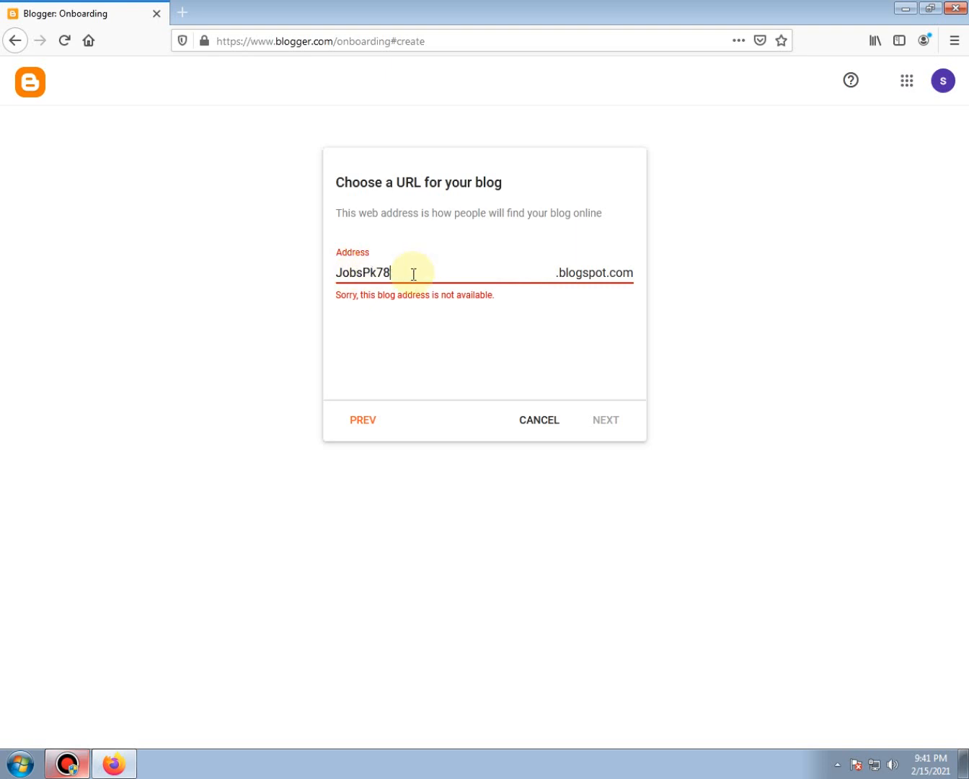
Complete the blog address as JobsPk328 and continue to the display name.
type("328")
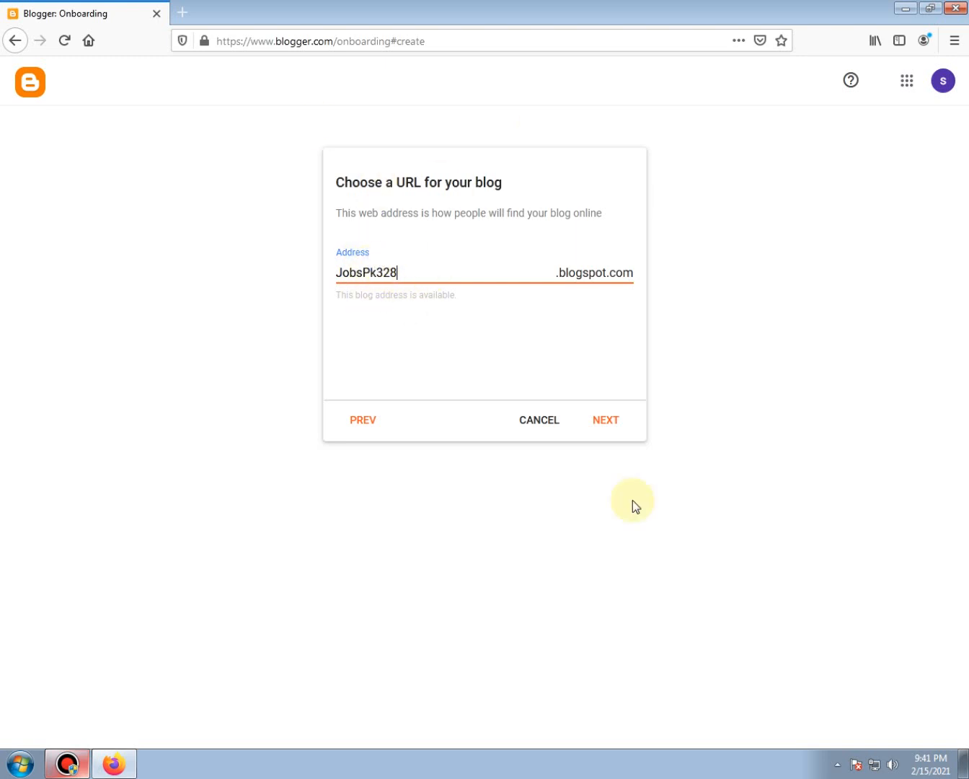
left_click(606, 428)
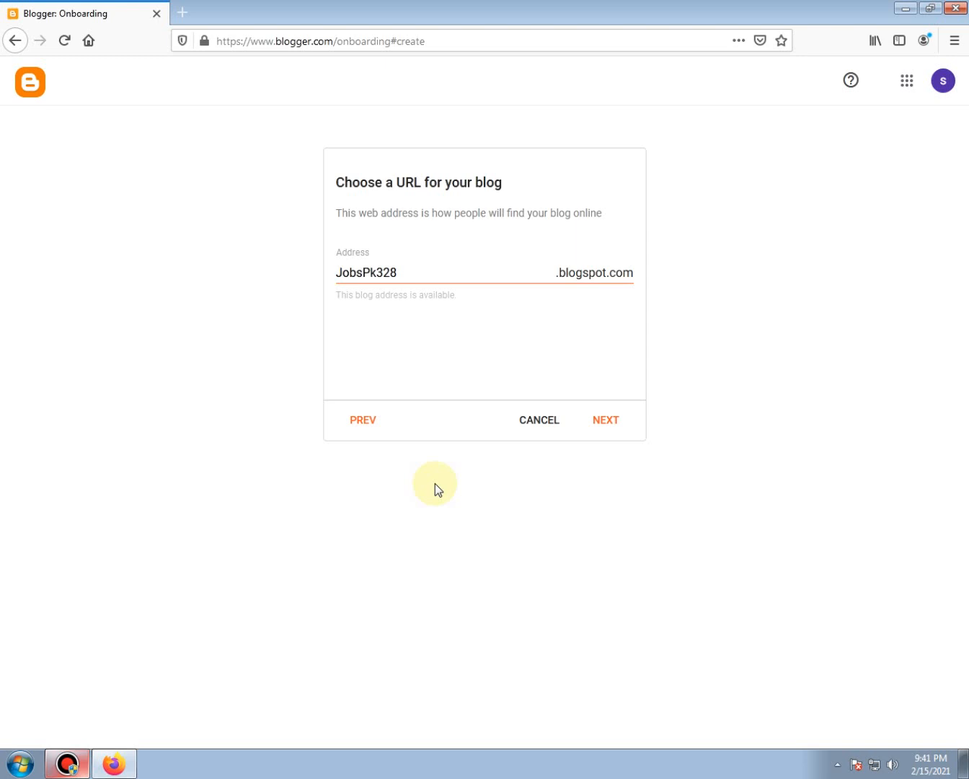
left_click(603, 426)
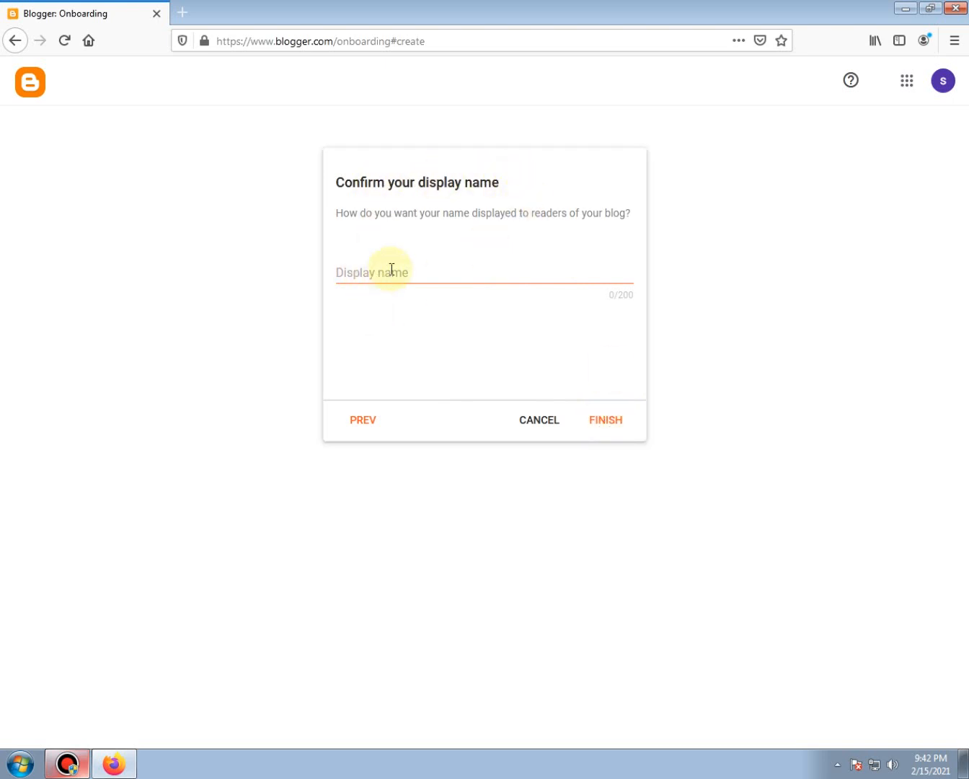
Set the display name shown to readers to JobsPk and finish creating the blog.
left_click(391, 269)
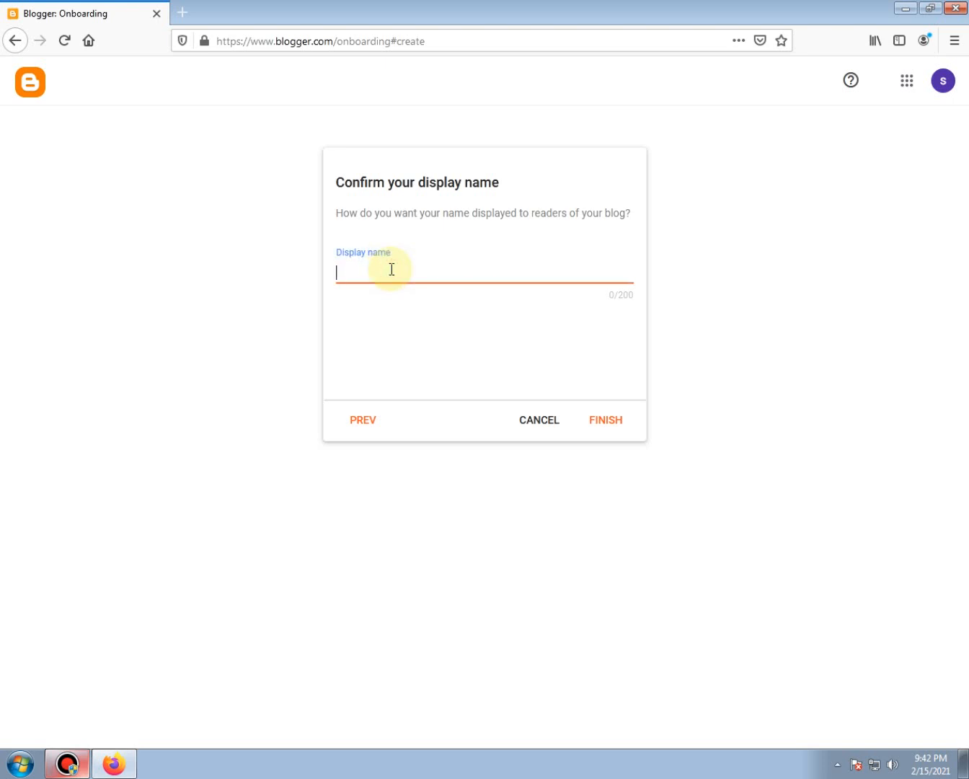
type("JobsPk")
left_click(617, 429)
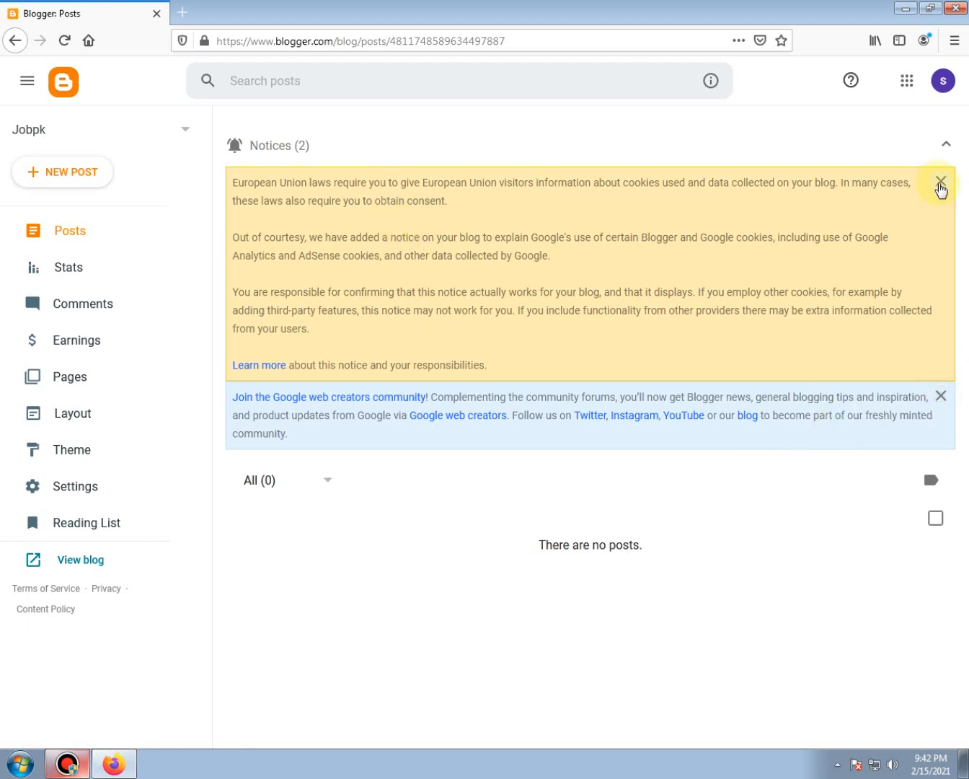
Dismiss the dashboard notices and look over the gadgets in the blog's layout.
left_click(941, 185)
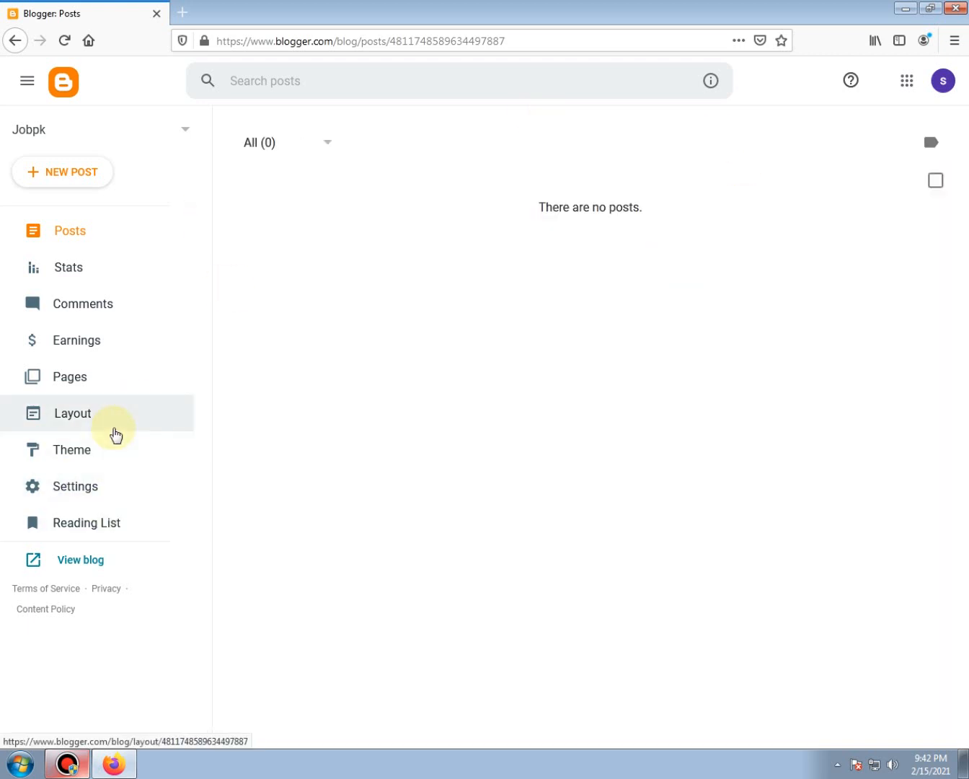
left_click(116, 434)
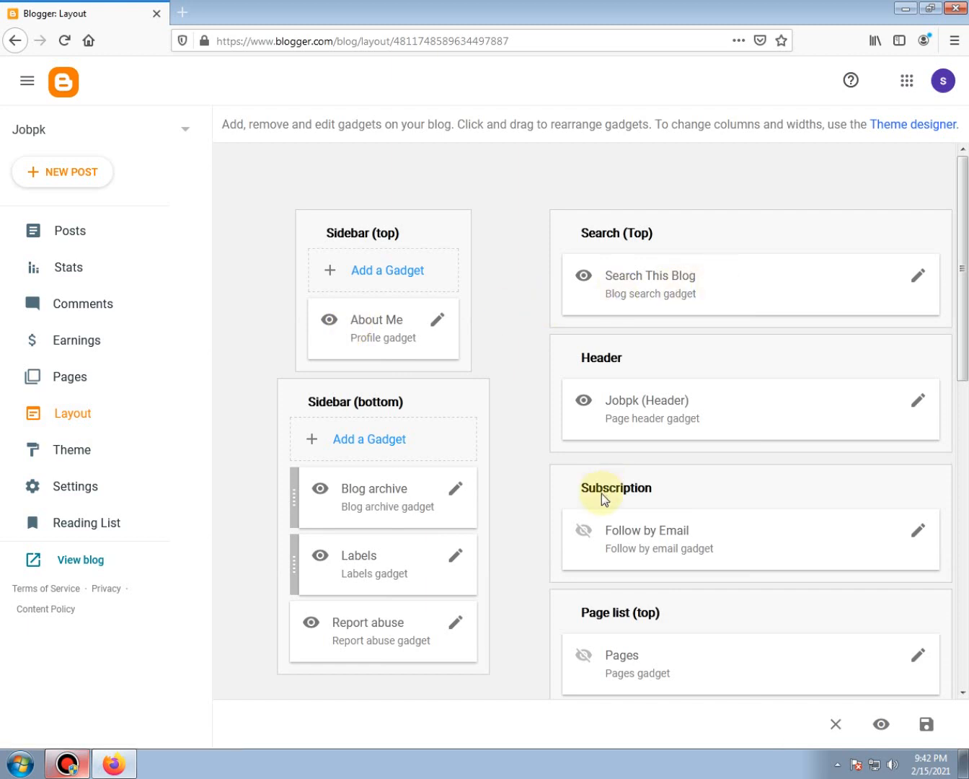
scroll(602, 497, "down", 10)
scroll(601, 493, "up", 5)
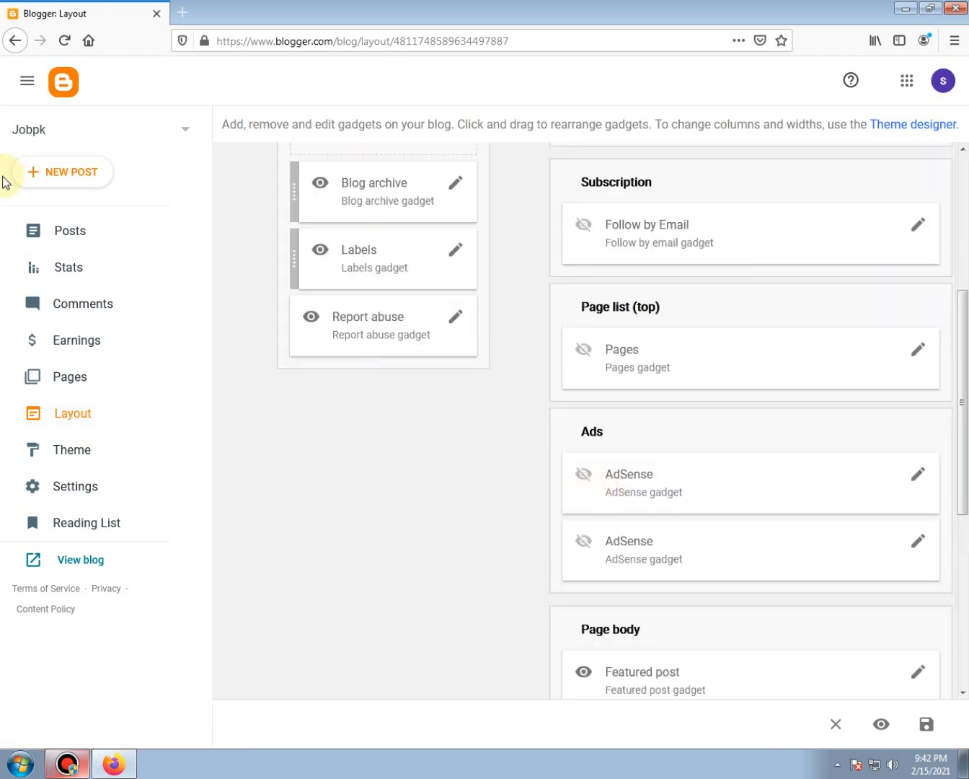
left_click(61, 86)
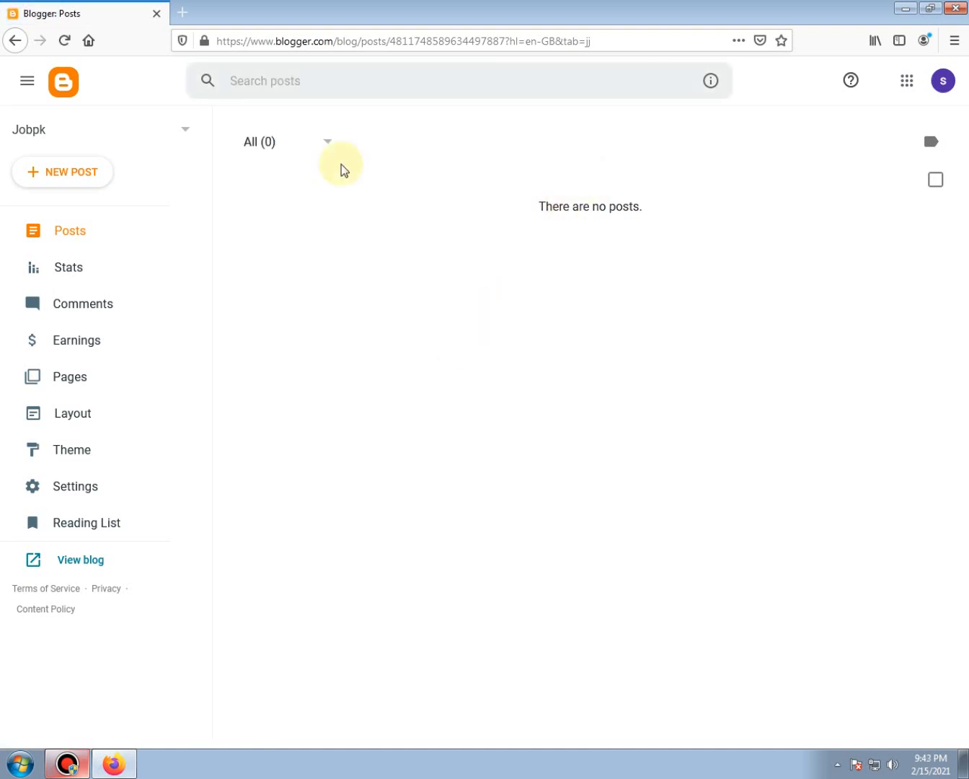
Open the blog's theme gallery and view the Contempo Dark theme.
left_click(76, 489)
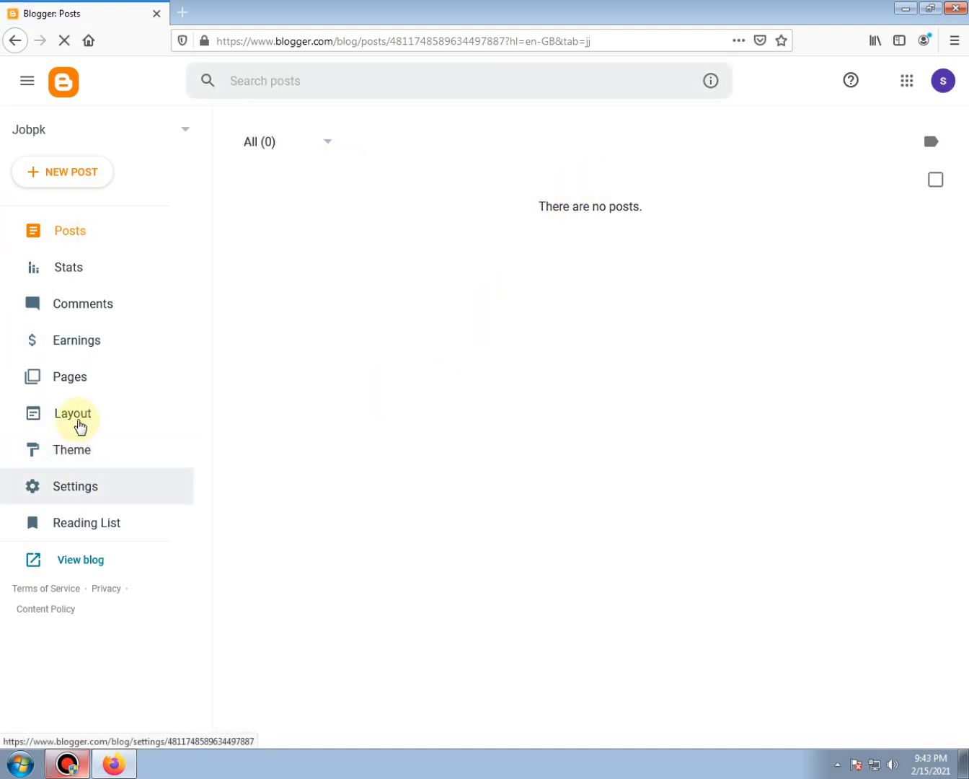
left_click(81, 451)
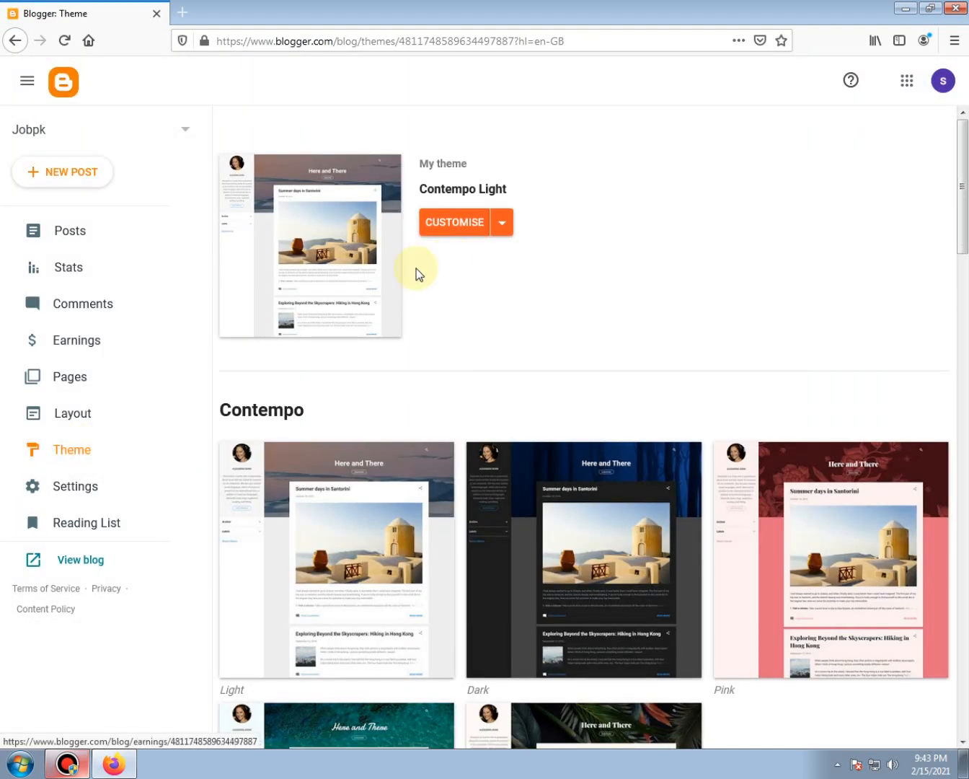
scroll(599, 350, "down", 3)
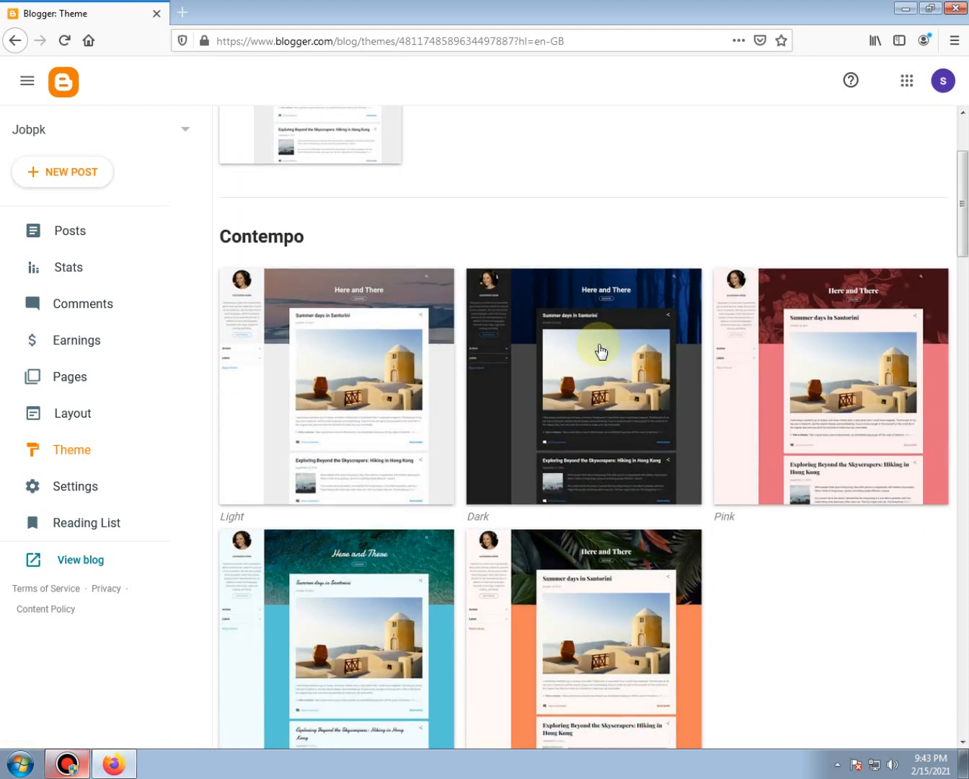
left_click(600, 352)
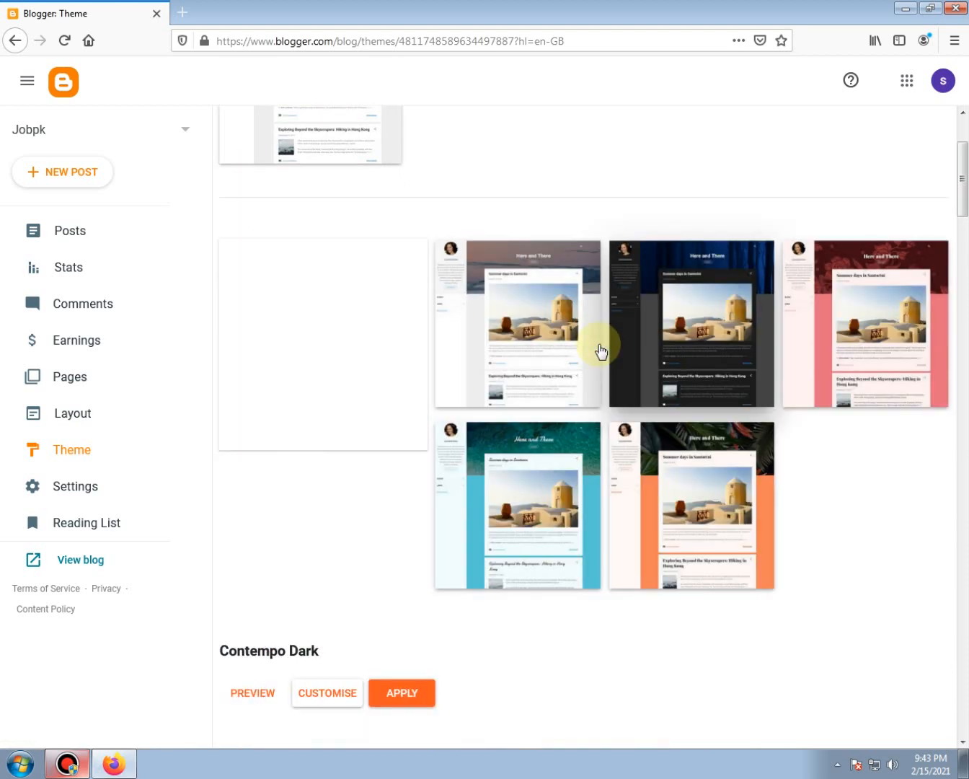
scroll(601, 351, "down", 9)
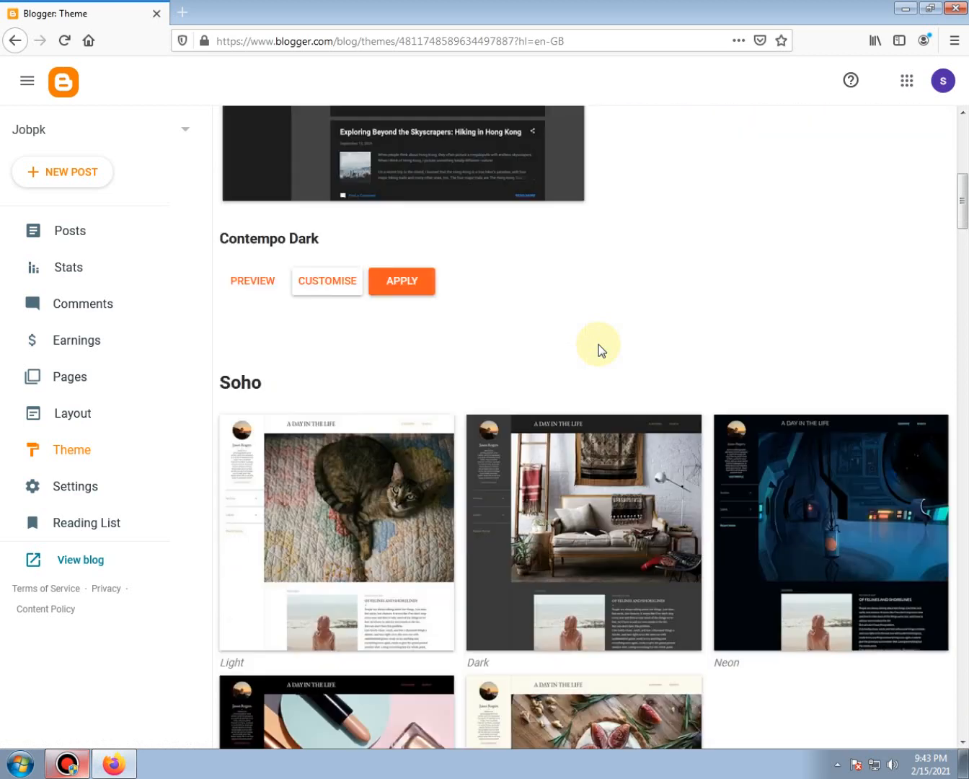
scroll(601, 351, "down", 2)
scroll(600, 351, "up", 10)
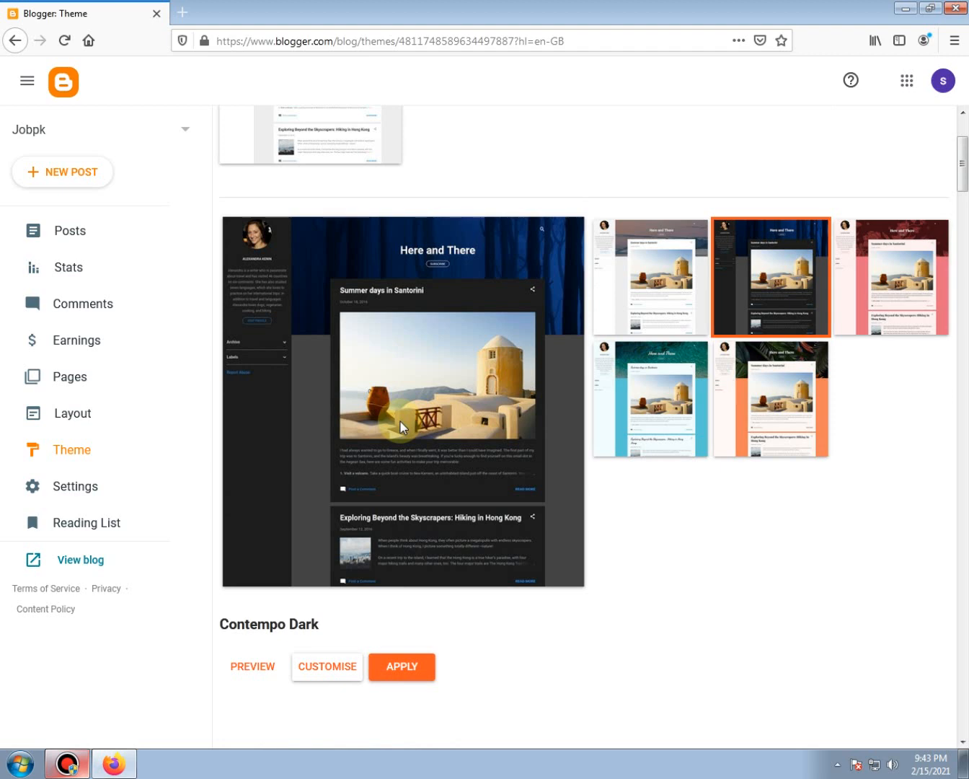
View the Soho Light and Soho Dark themes in the gallery.
scroll(401, 422, "down", 10)
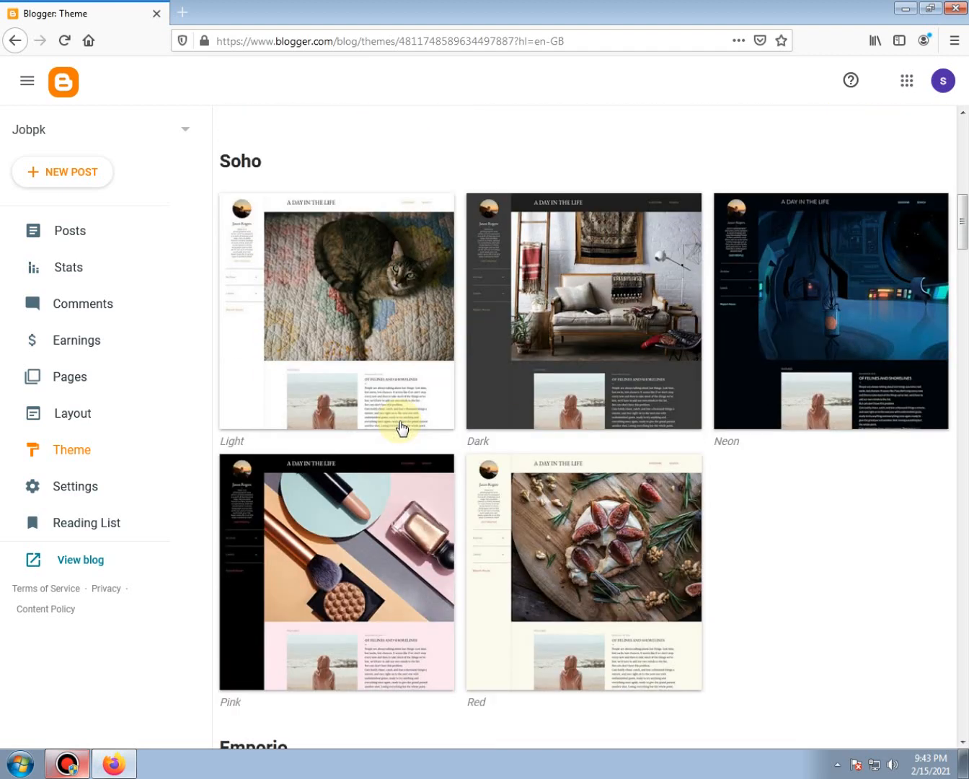
left_click(377, 321)
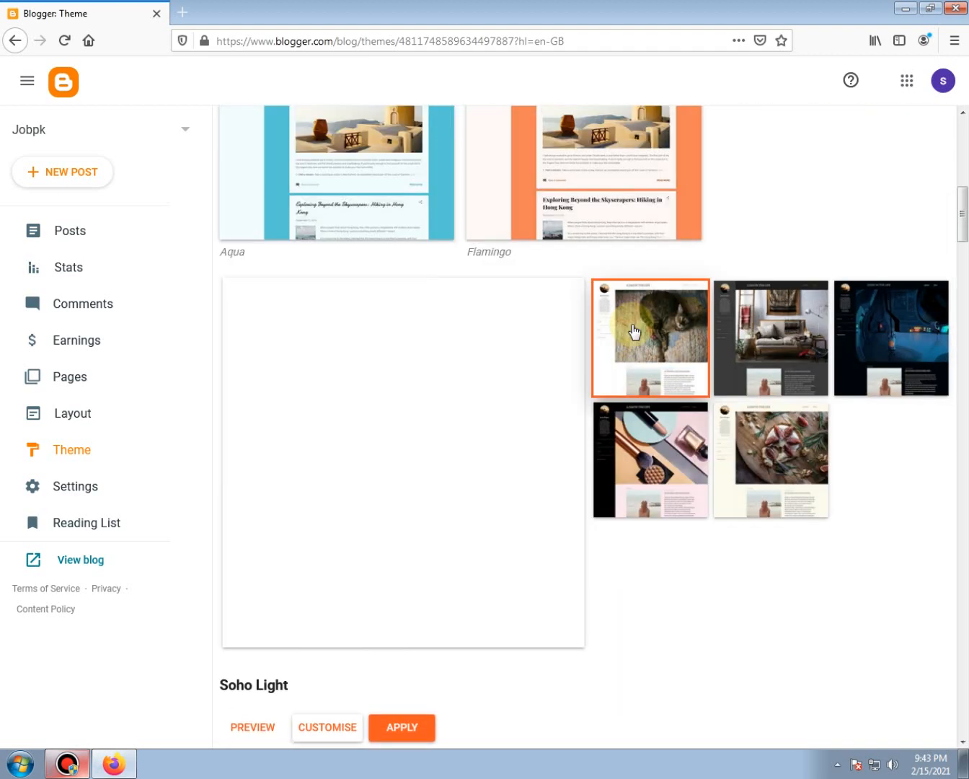
scroll(637, 326, "up", 5)
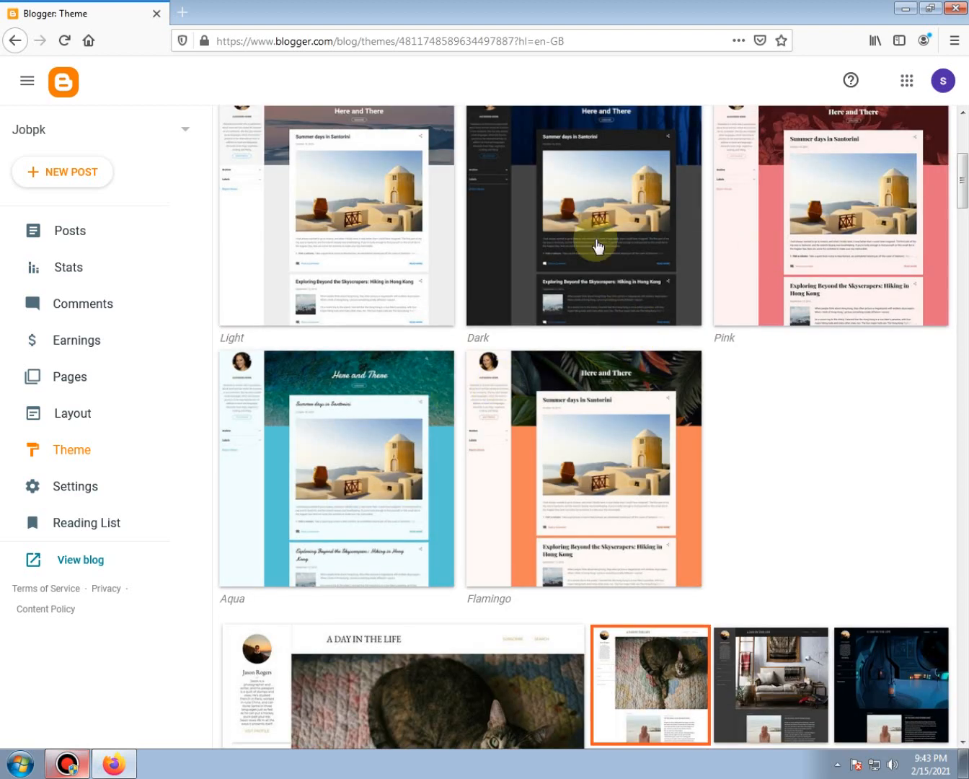
scroll(492, 314, "down", 4)
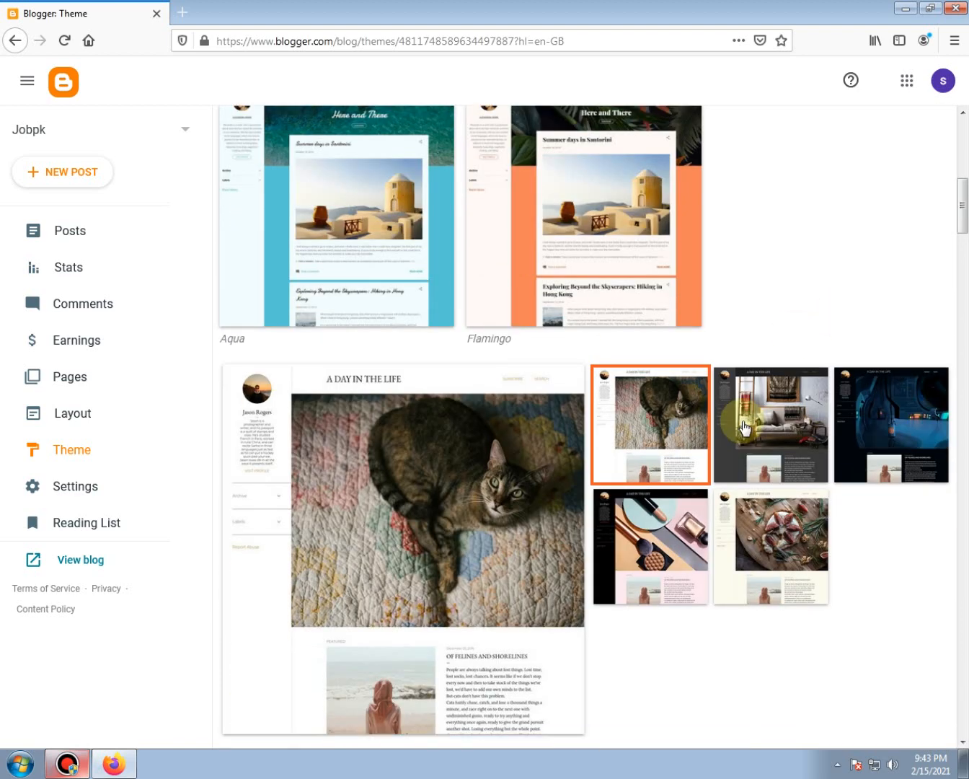
left_click(748, 411)
scroll(638, 245, "down", 1)
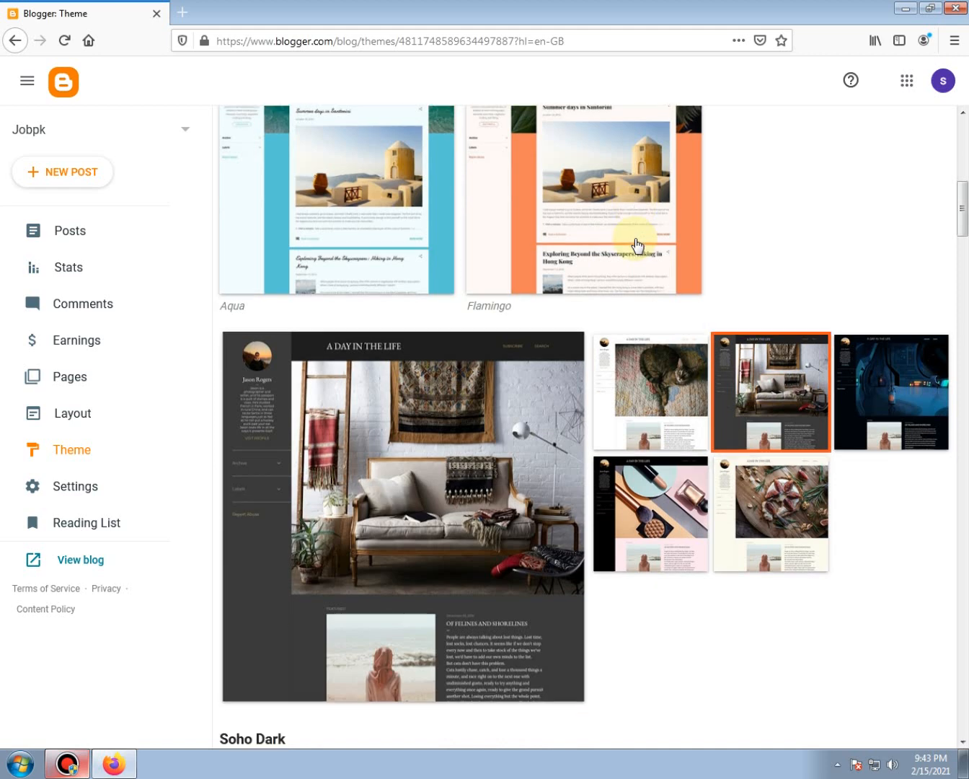
Select the Emporio Toolbox theme and compare it with the Contempo themes.
scroll(637, 245, "down", 10)
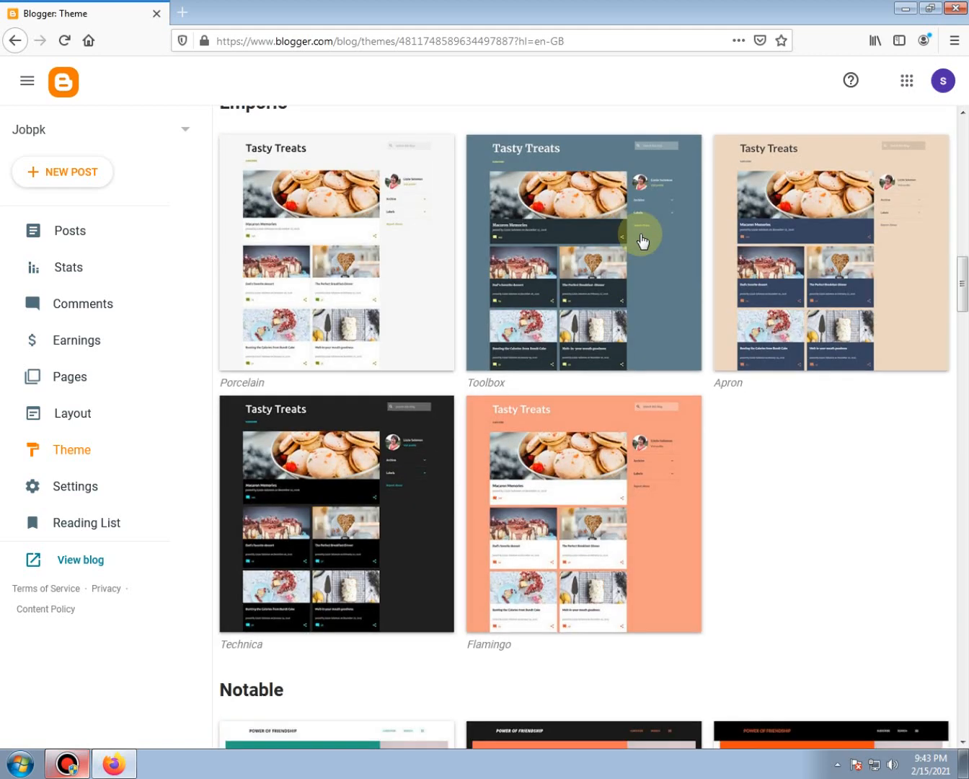
left_click(577, 239)
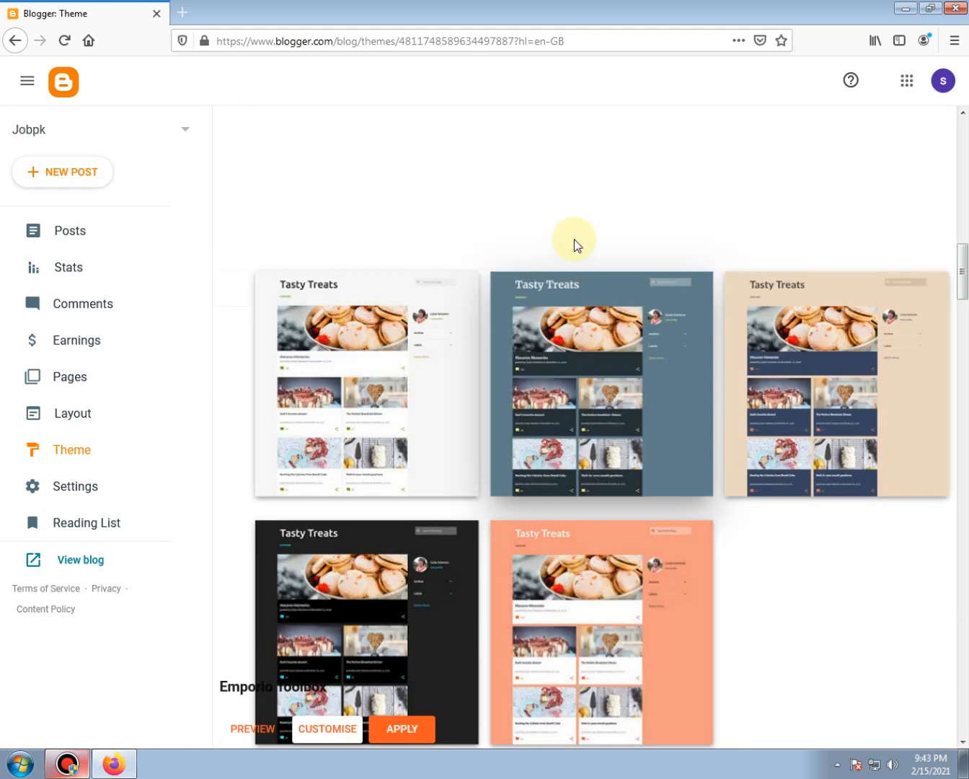
scroll(552, 401, "down", 2)
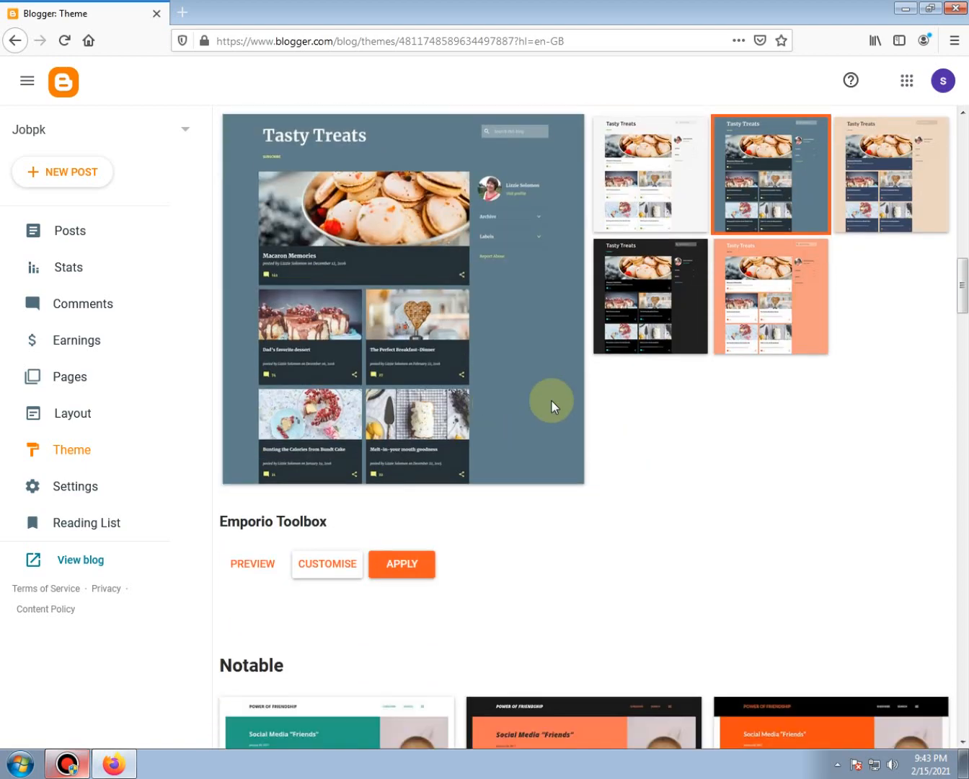
scroll(444, 325, "up", 10)
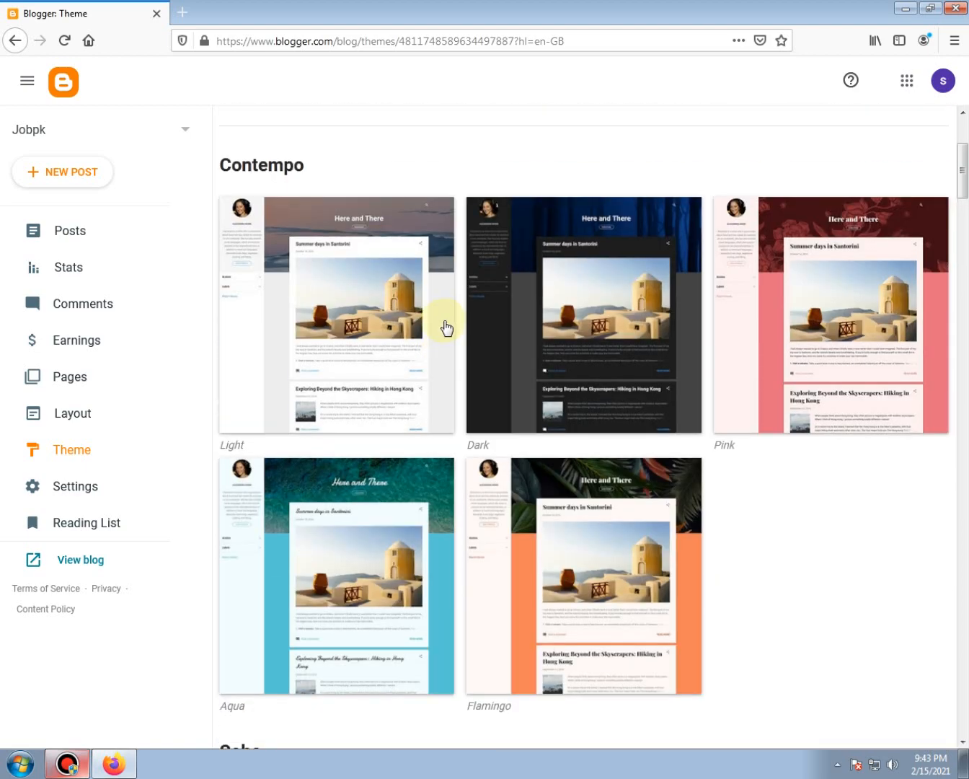
scroll(445, 325, "down", 15)
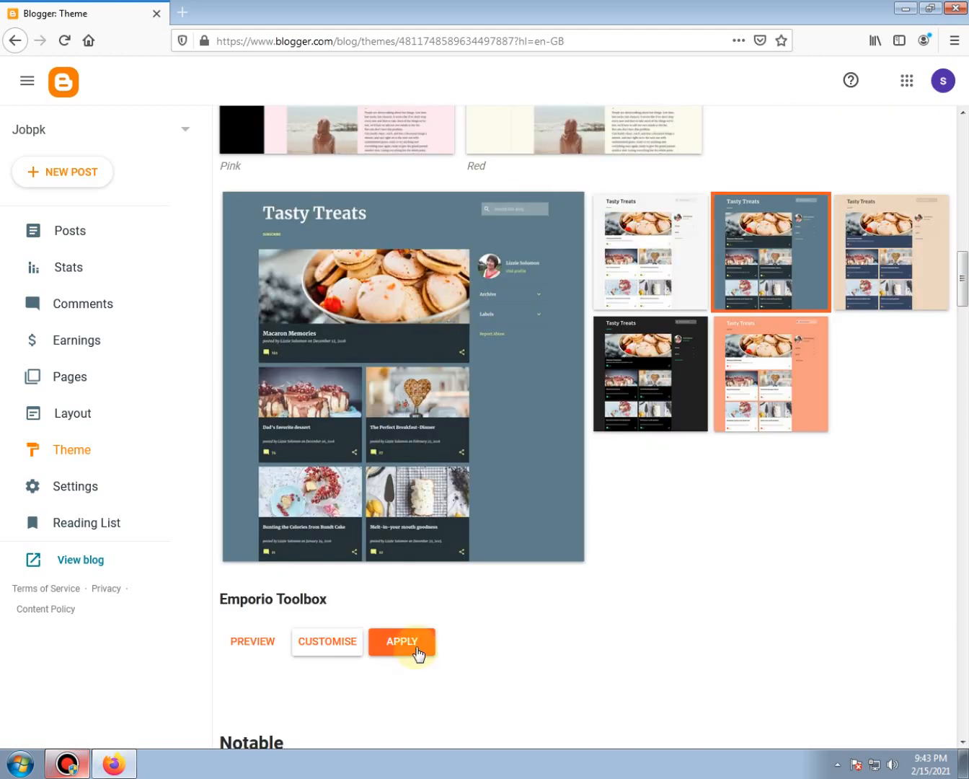
Open the Emporio Toolbox theme for customising and set its main colour theme to white.
left_click(340, 644)
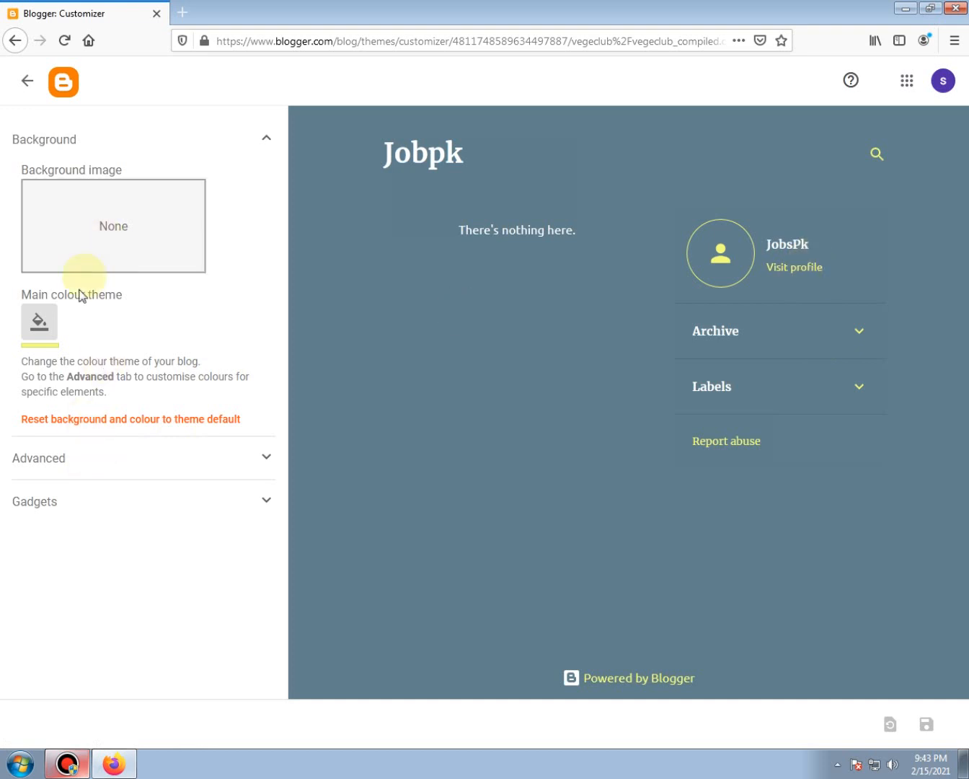
left_click(45, 332)
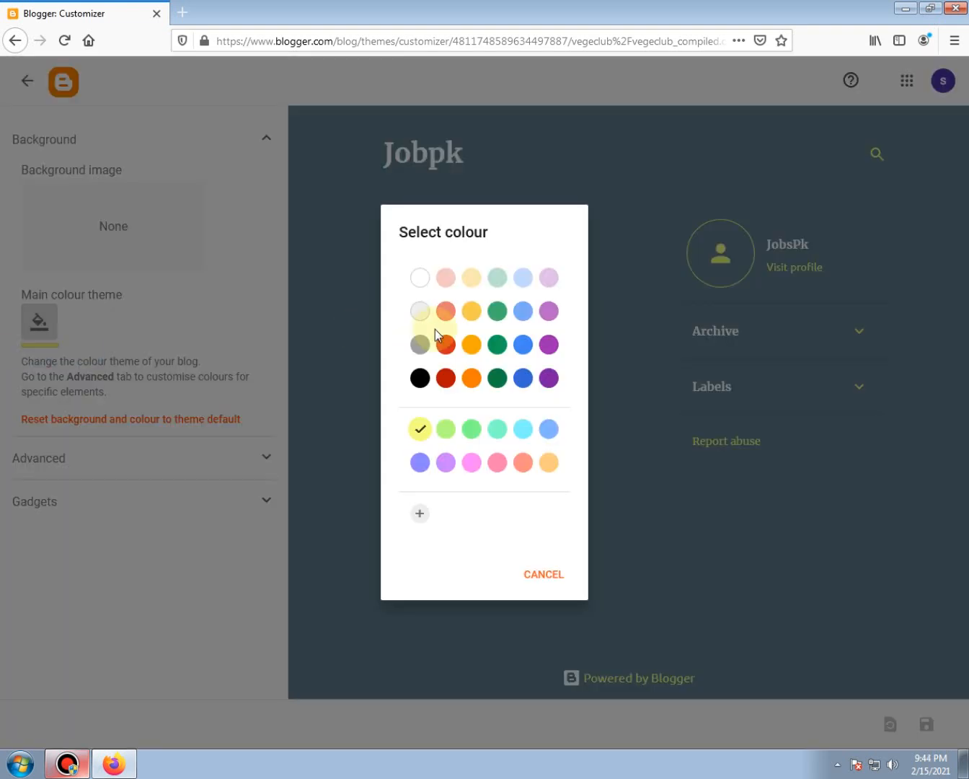
left_click(422, 281)
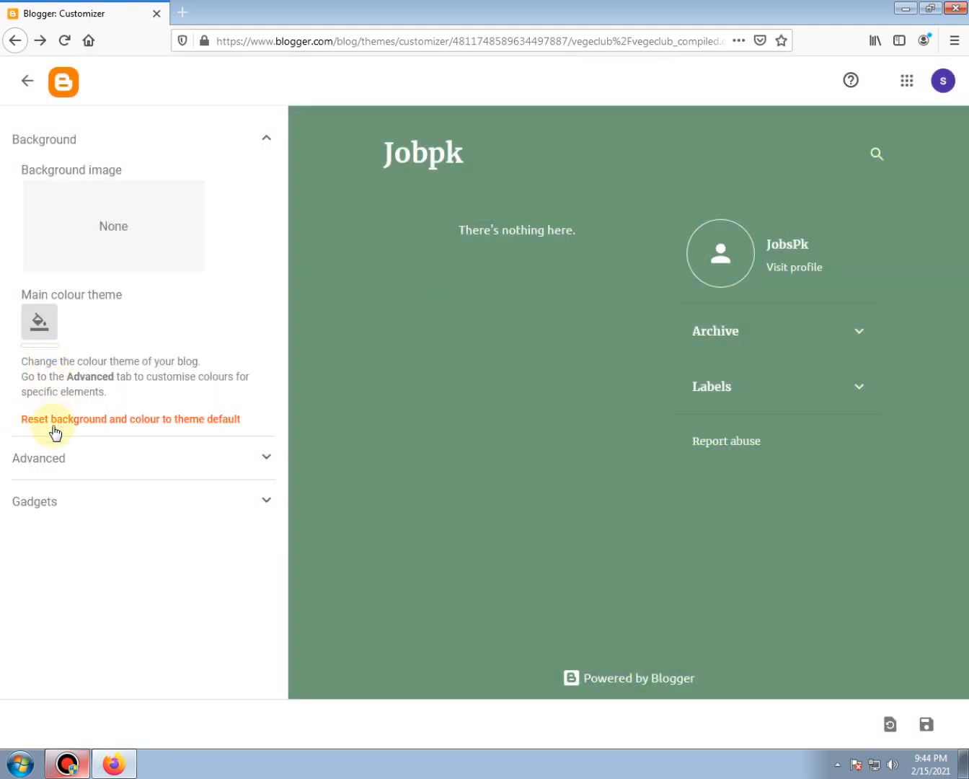
Open the advanced body settings, try a transparent body background and switch transparency back off.
left_click(40, 458)
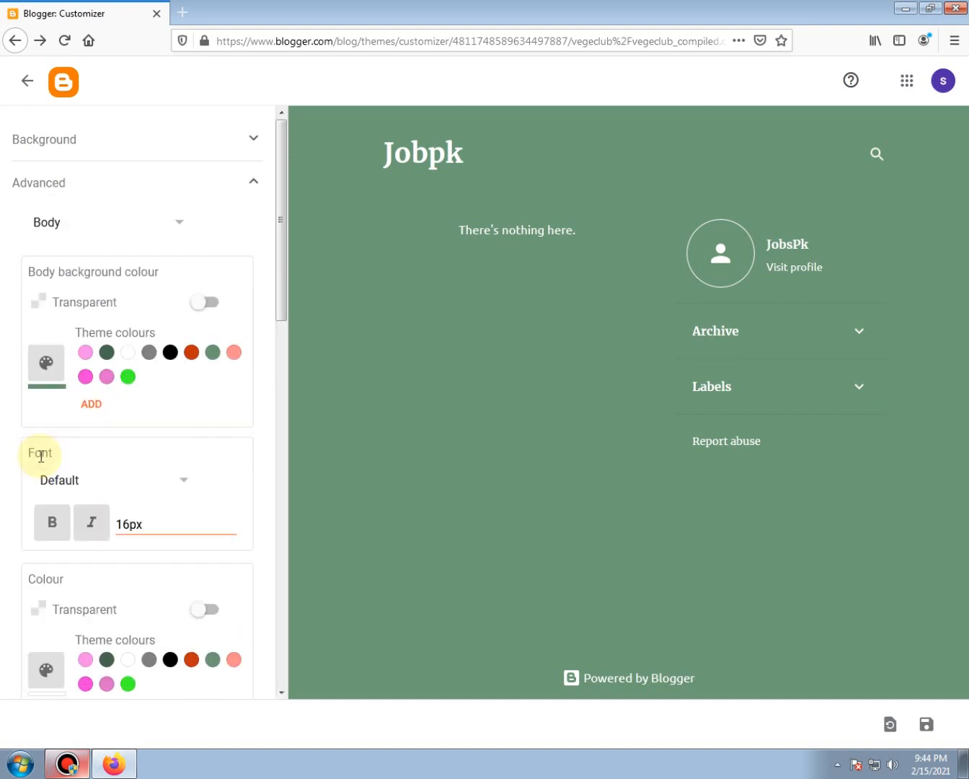
left_click(205, 302)
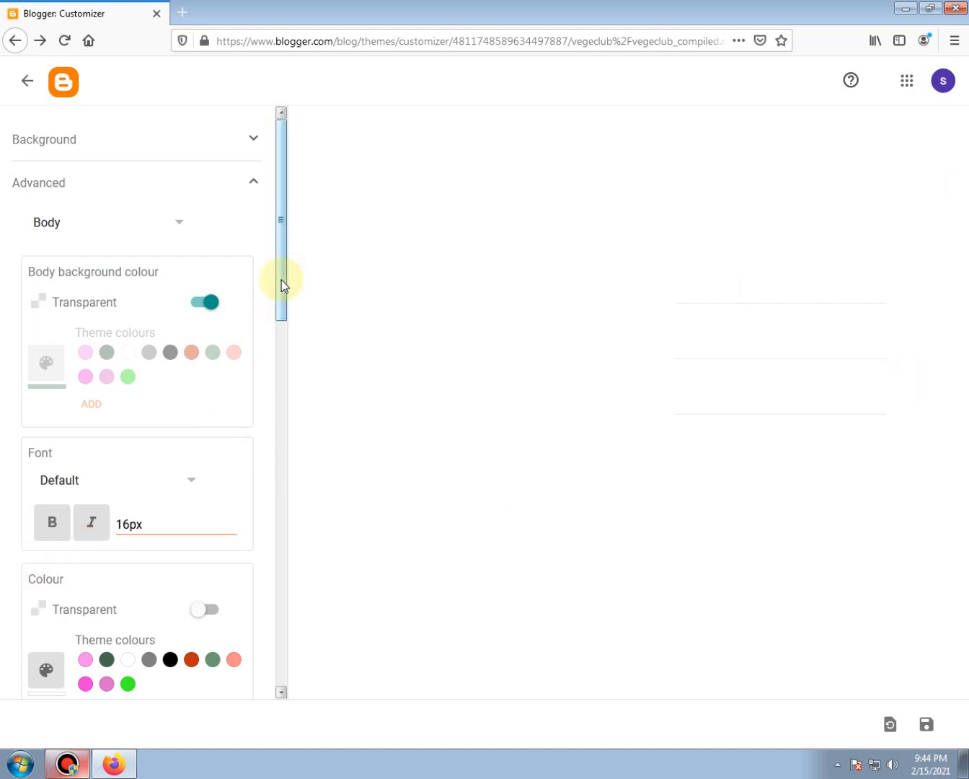
scroll(283, 278, "down", 3)
scroll(286, 272, "up", 3)
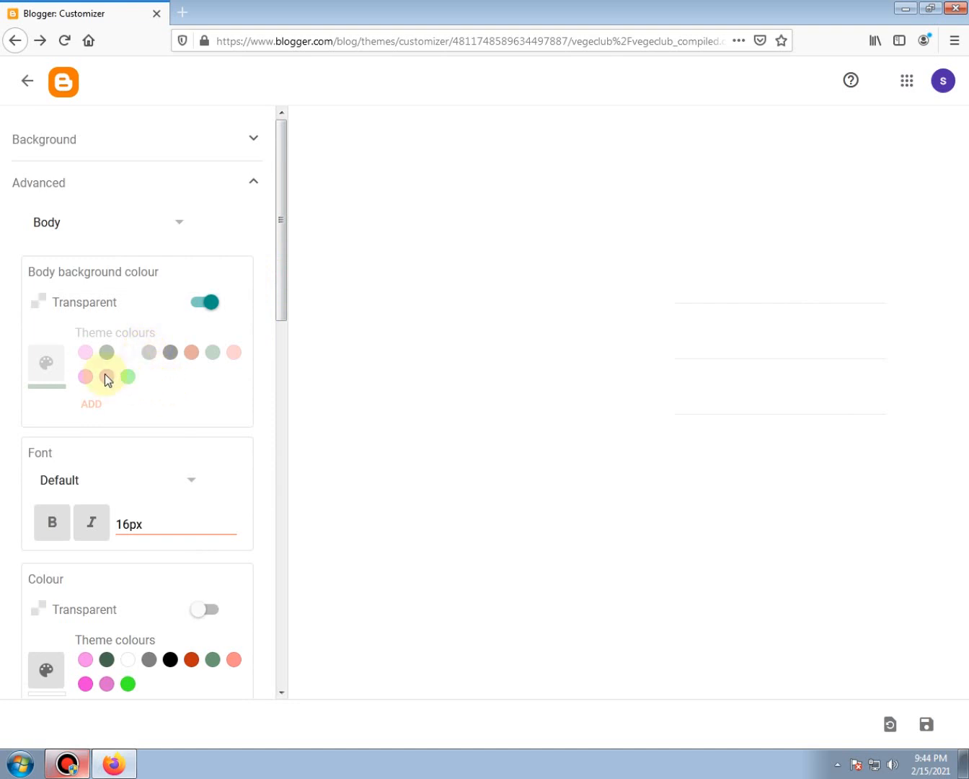
left_click(207, 303)
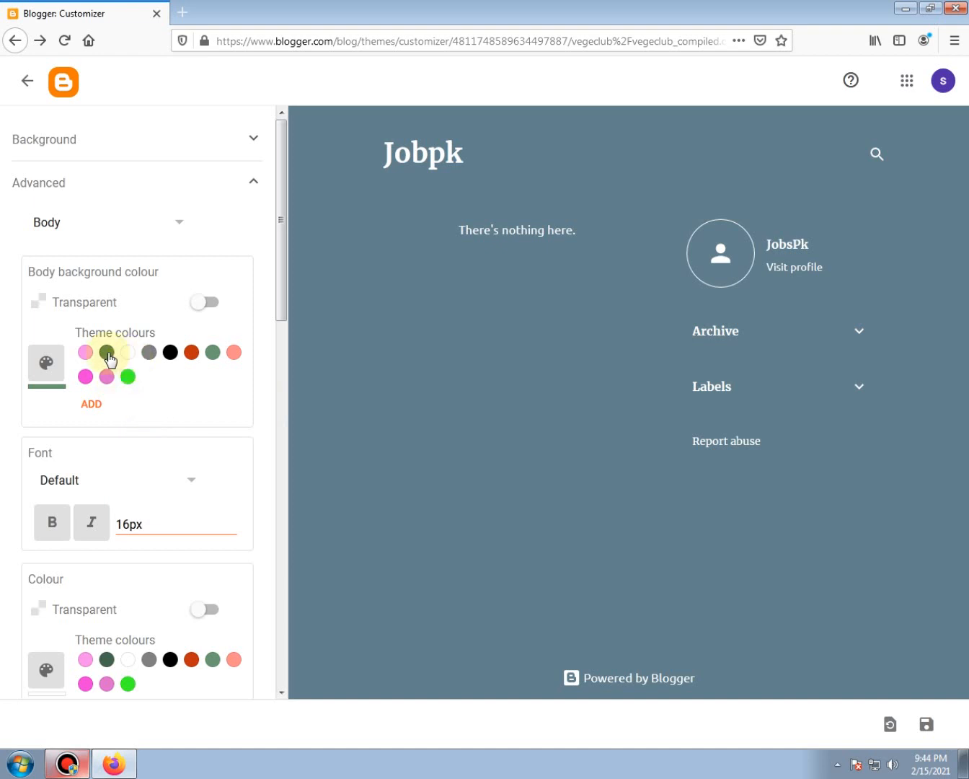
Try theme colours such as black, salmon and light pink for the body background and settle on dark green.
left_click(107, 355)
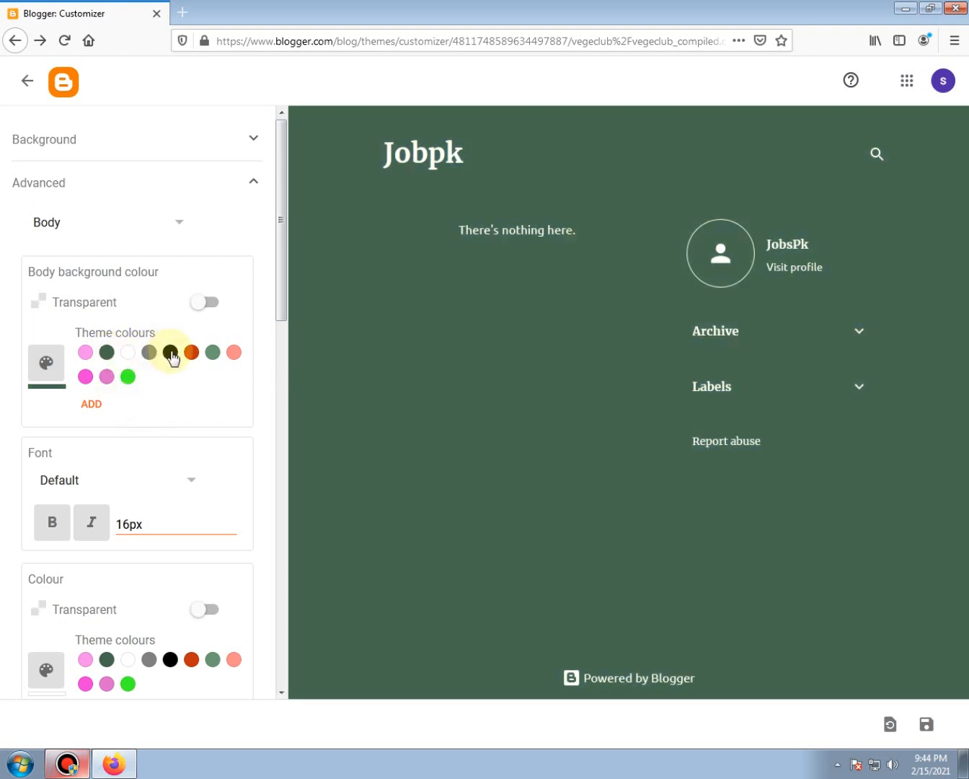
left_click(172, 356)
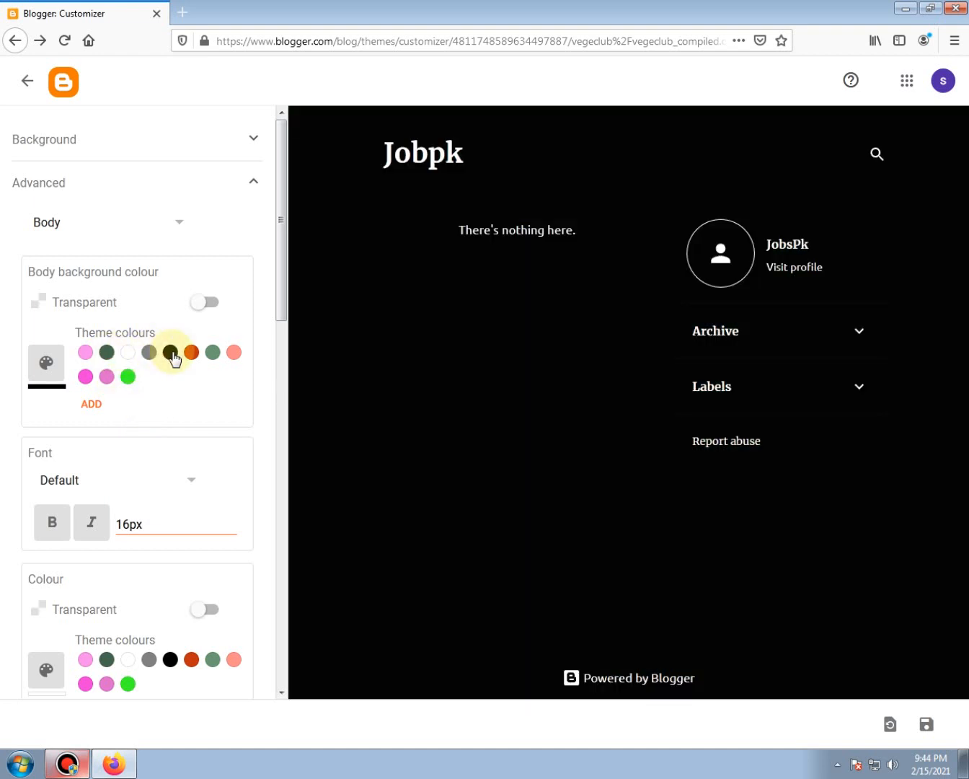
left_click(215, 353)
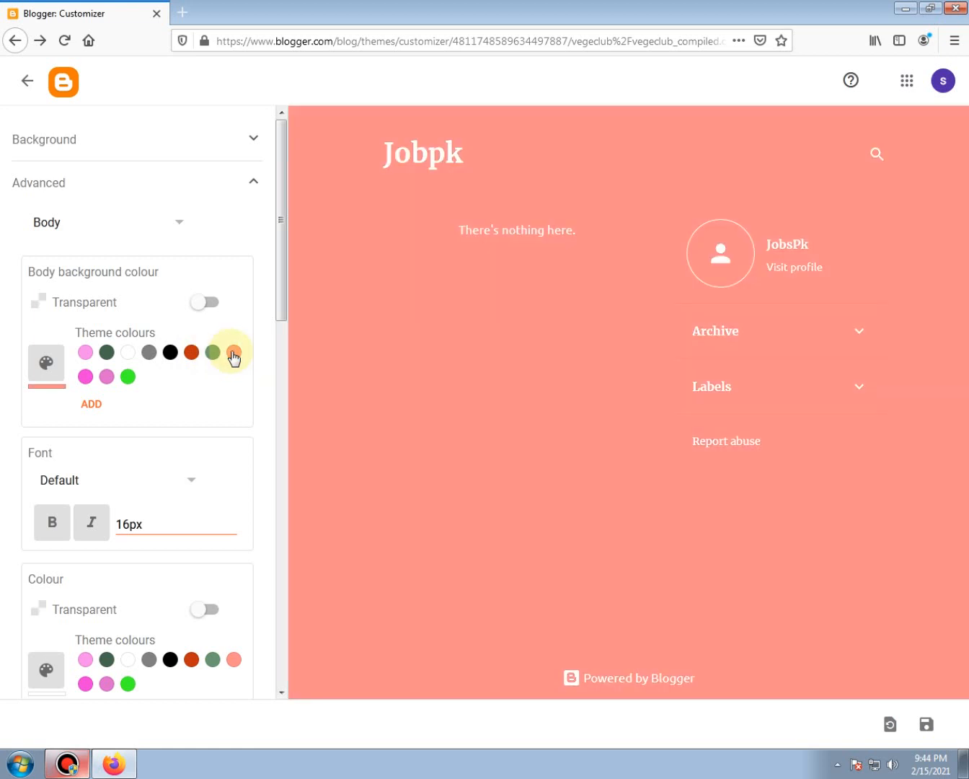
left_click(168, 356)
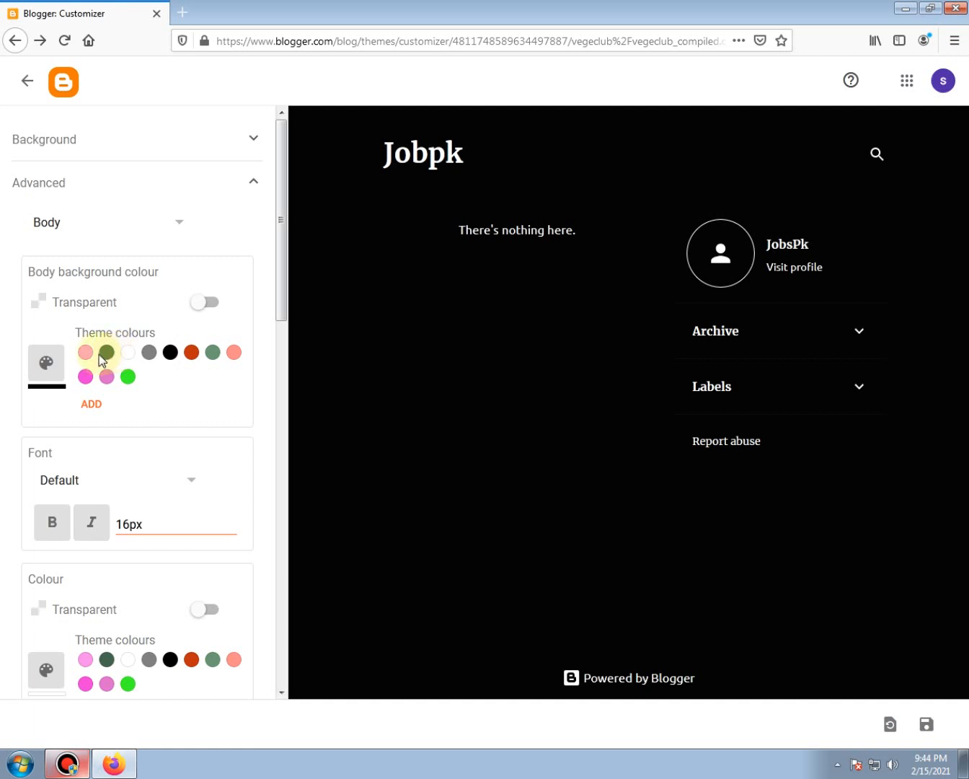
left_click(106, 353)
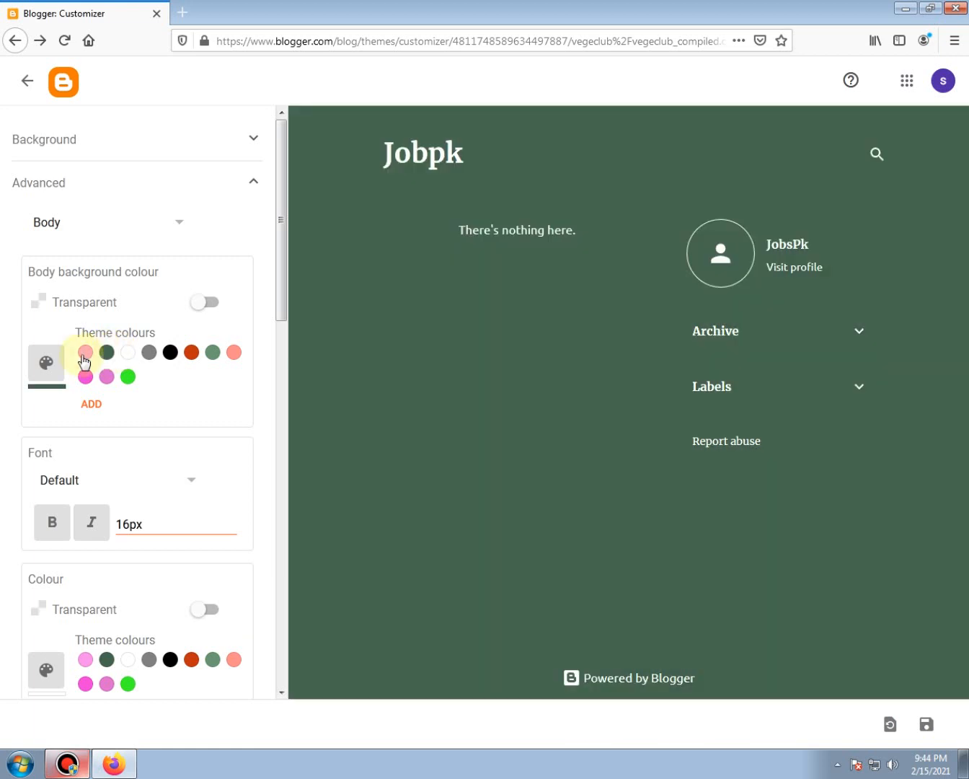
left_click(84, 353)
left_click(107, 354)
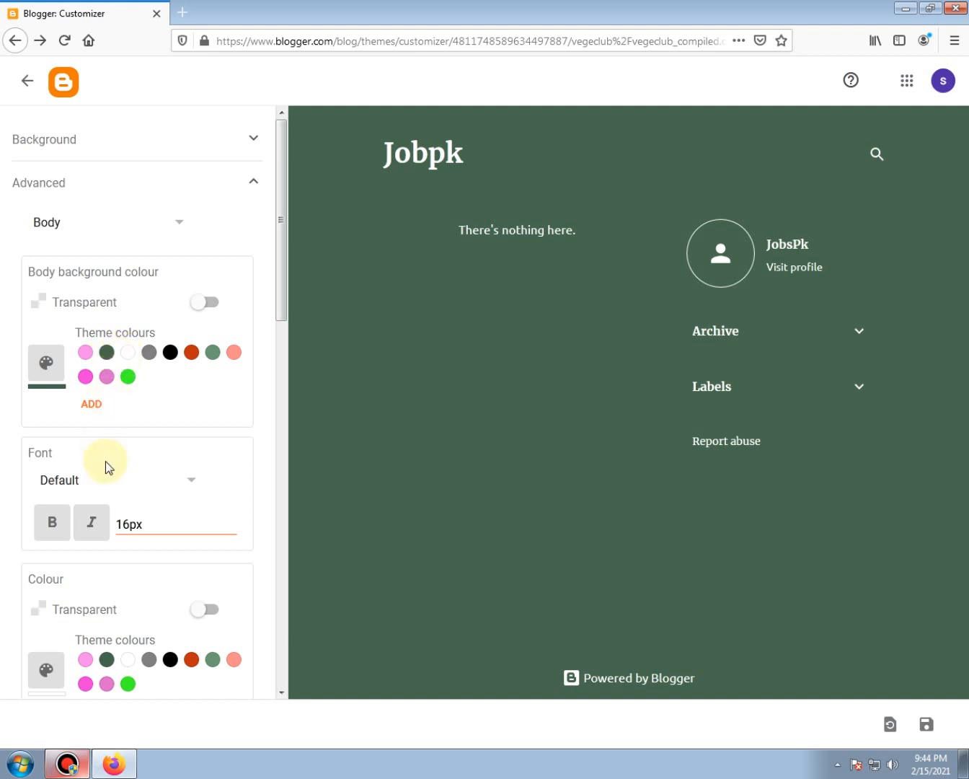
Try bold for the body font, browse the available fonts, try Luckiest Guy and switch bold back off.
scroll(105, 461, "down", 3)
left_click(57, 361)
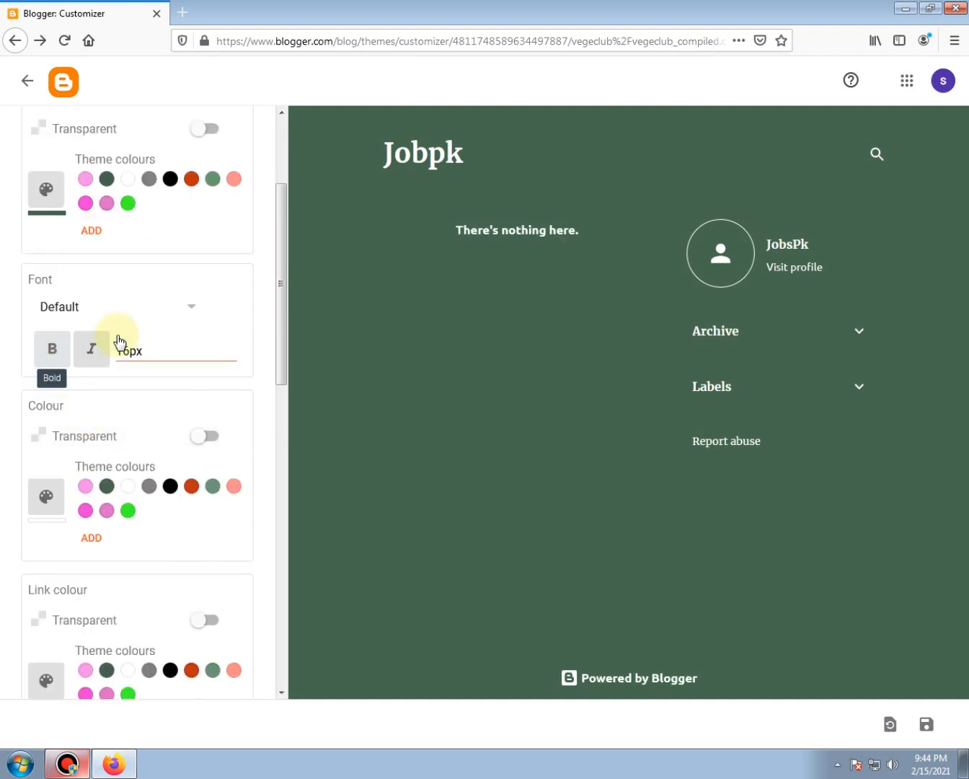
left_click(192, 310)
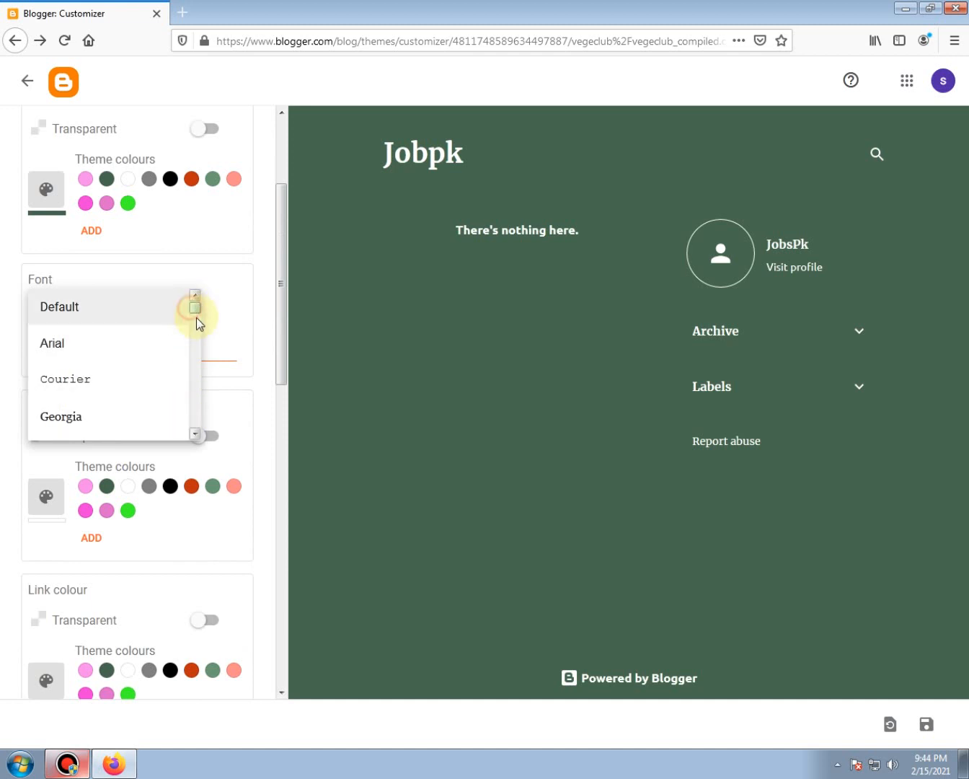
scroll(196, 317, "down", 5)
scroll(197, 316, "up", 3)
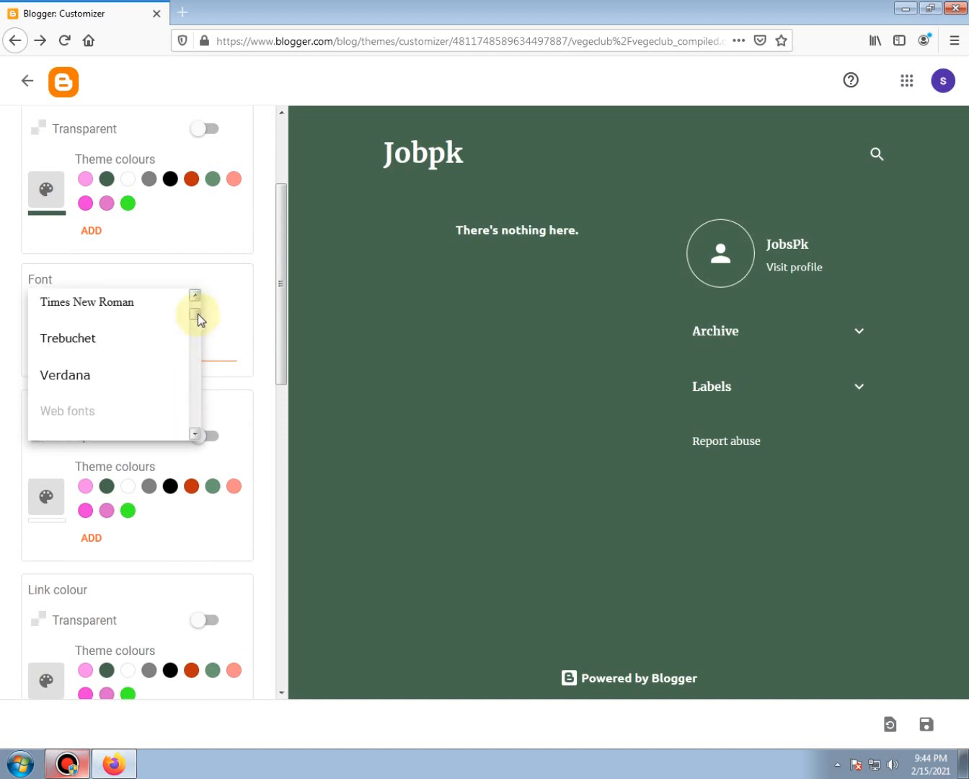
scroll(197, 316, "down", 4)
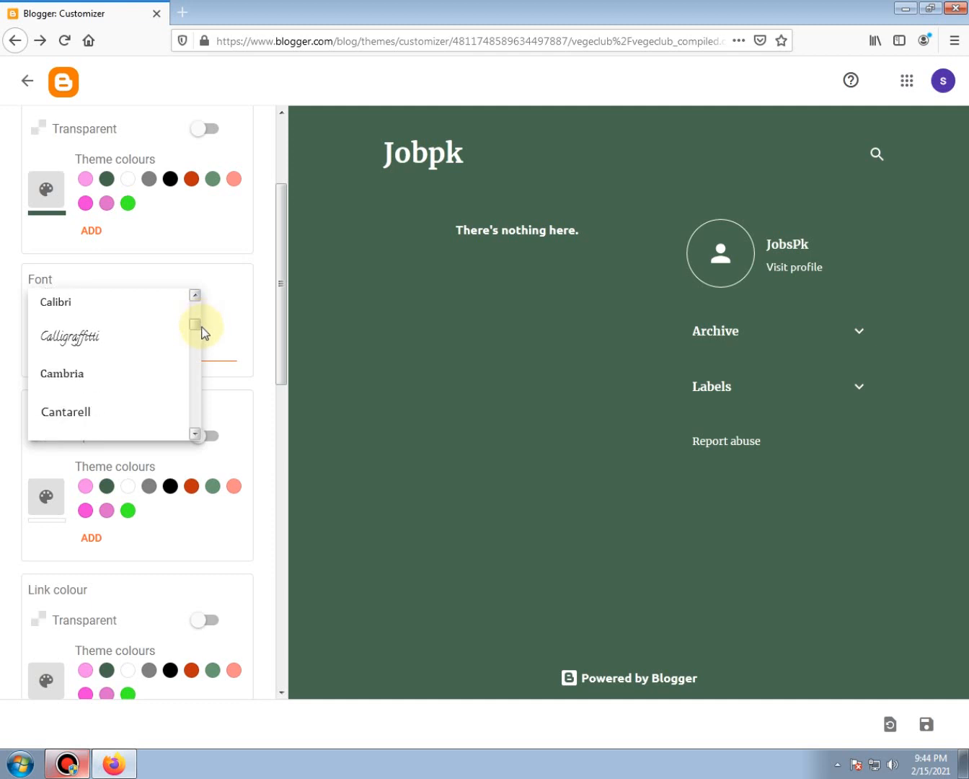
scroll(202, 332, "down", 5)
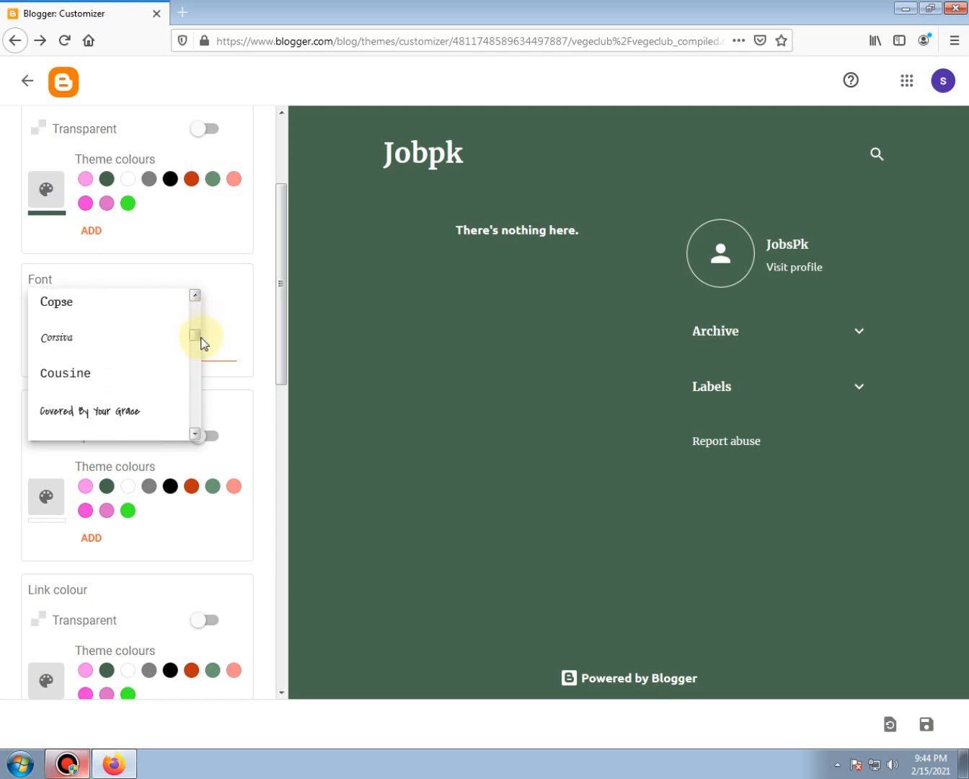
left_click_drag(201, 339, 202, 381)
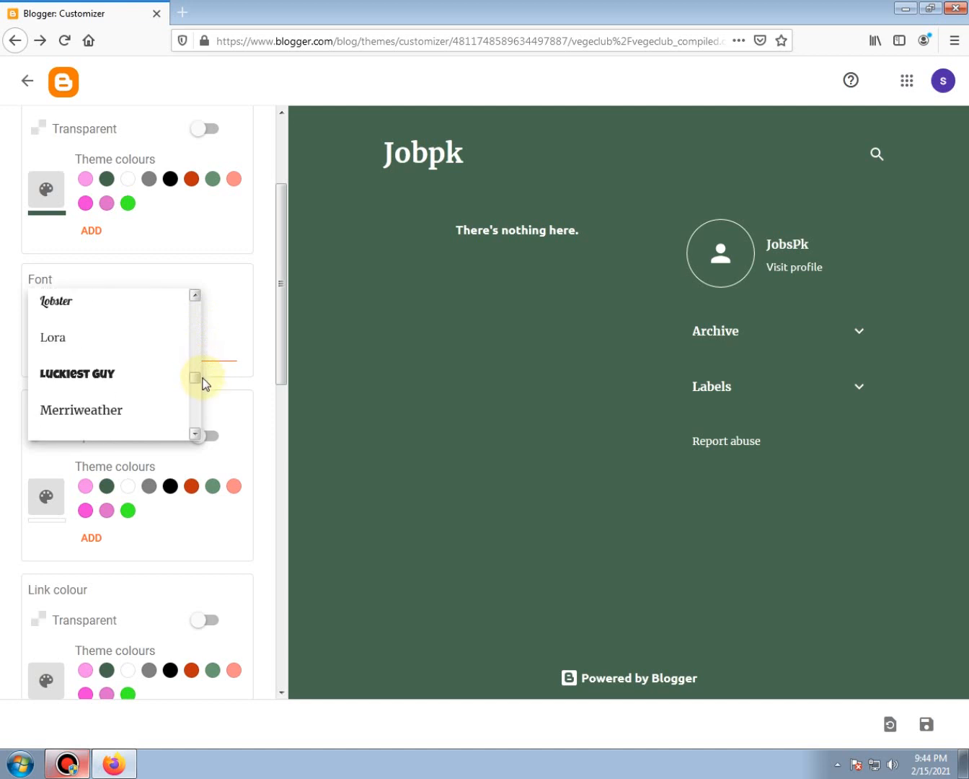
left_click(114, 380)
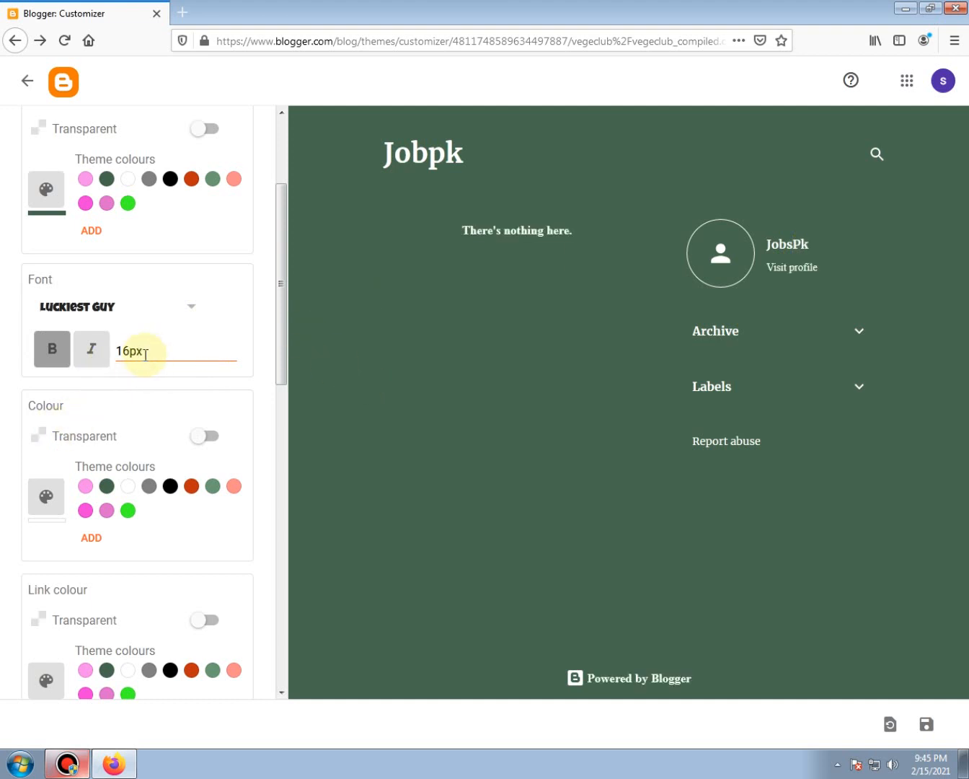
left_click(51, 353)
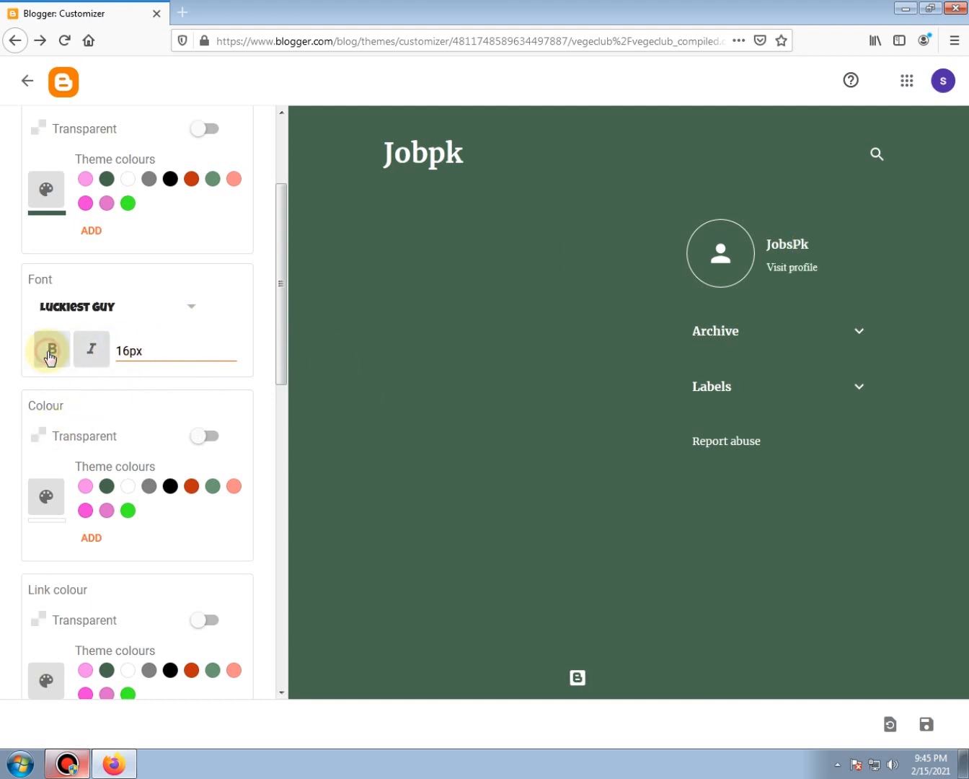
left_click(54, 353)
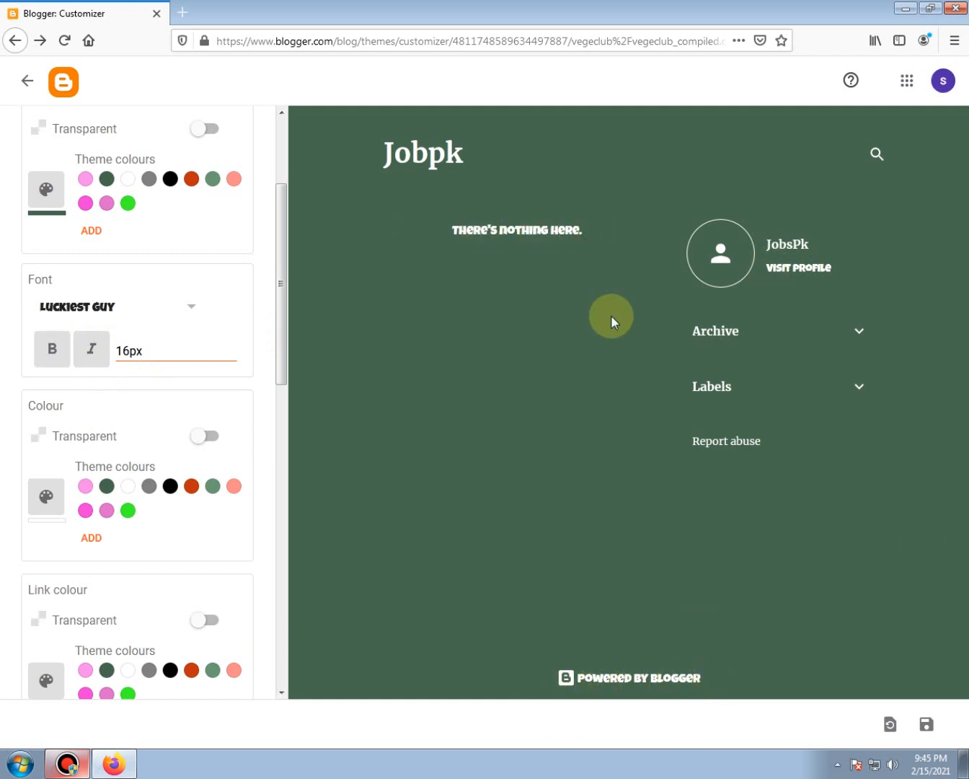
Try Lora for the body font and settle on Kenia, set at 30 px and bold.
left_click(190, 305)
left_click(113, 343)
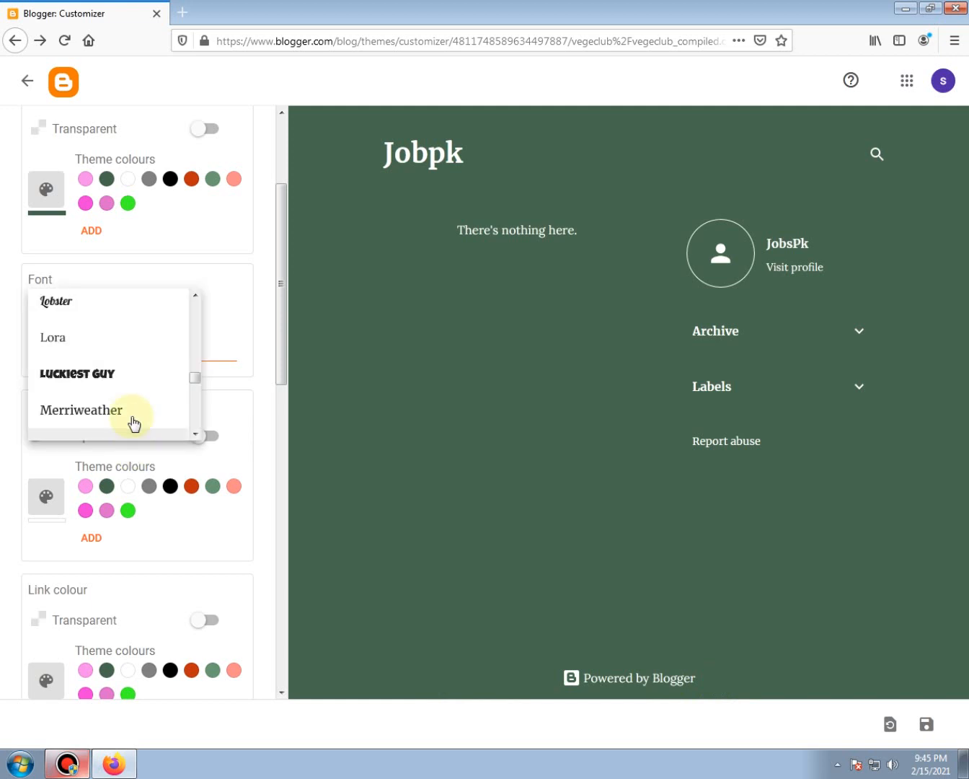
scroll(130, 382, "up", 5)
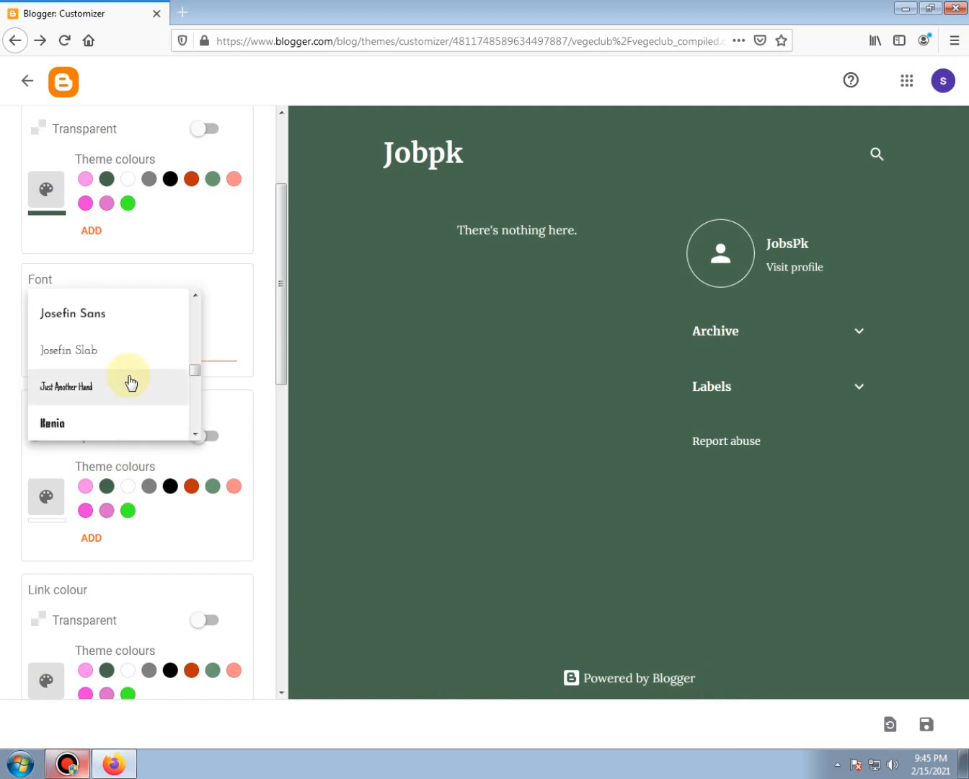
left_click(129, 423)
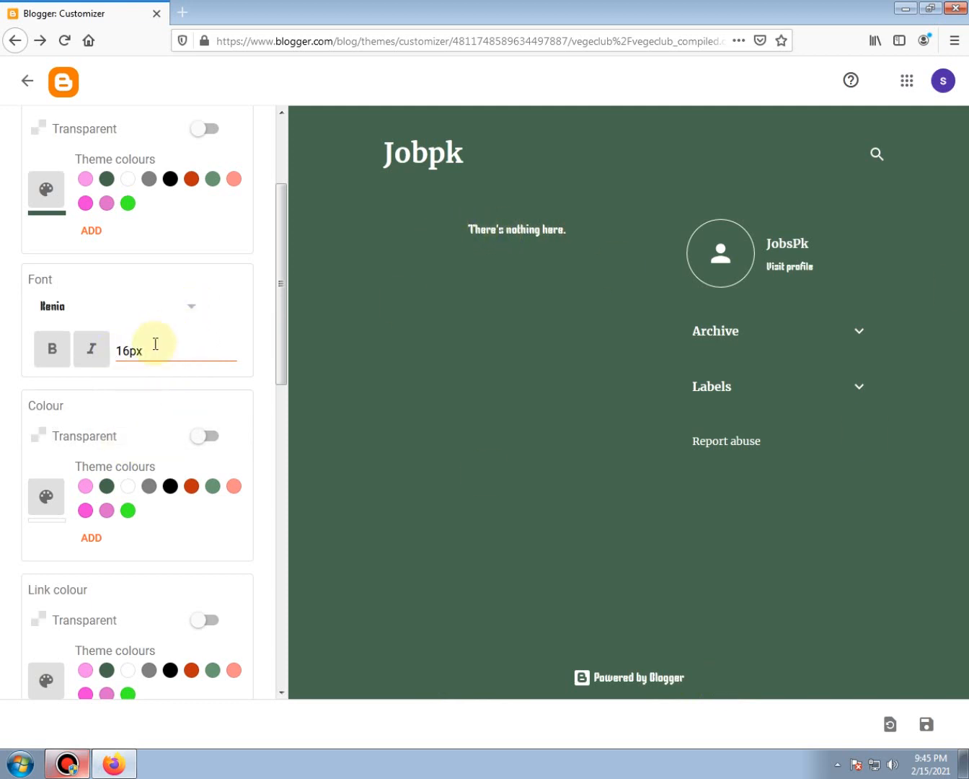
left_click_drag(147, 349, 95, 349)
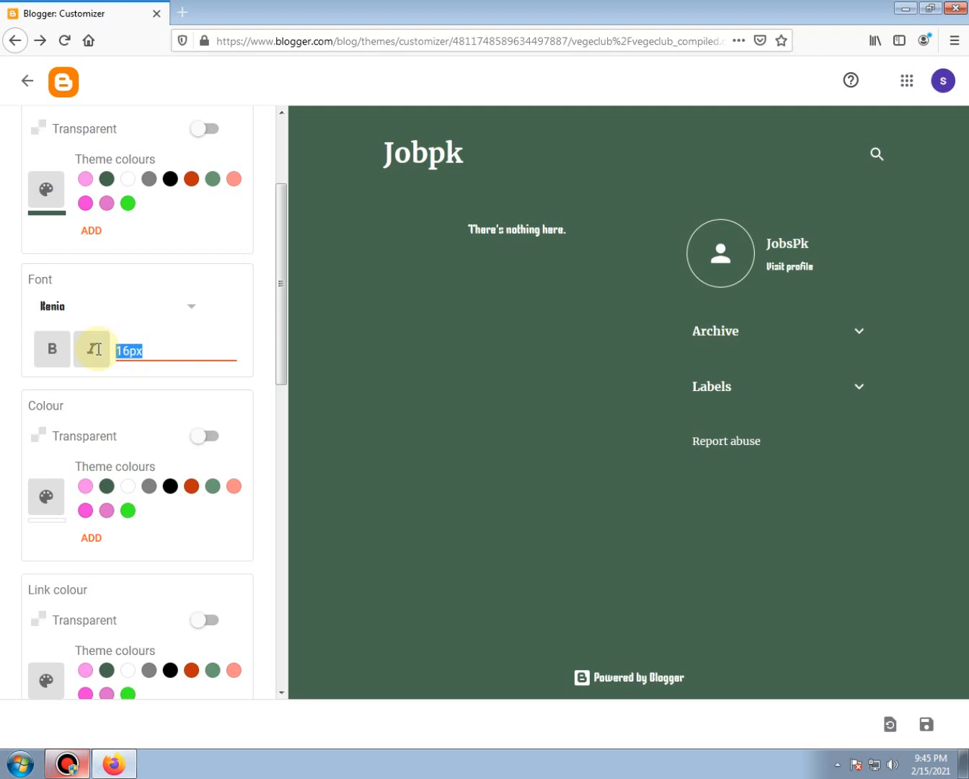
type("30")
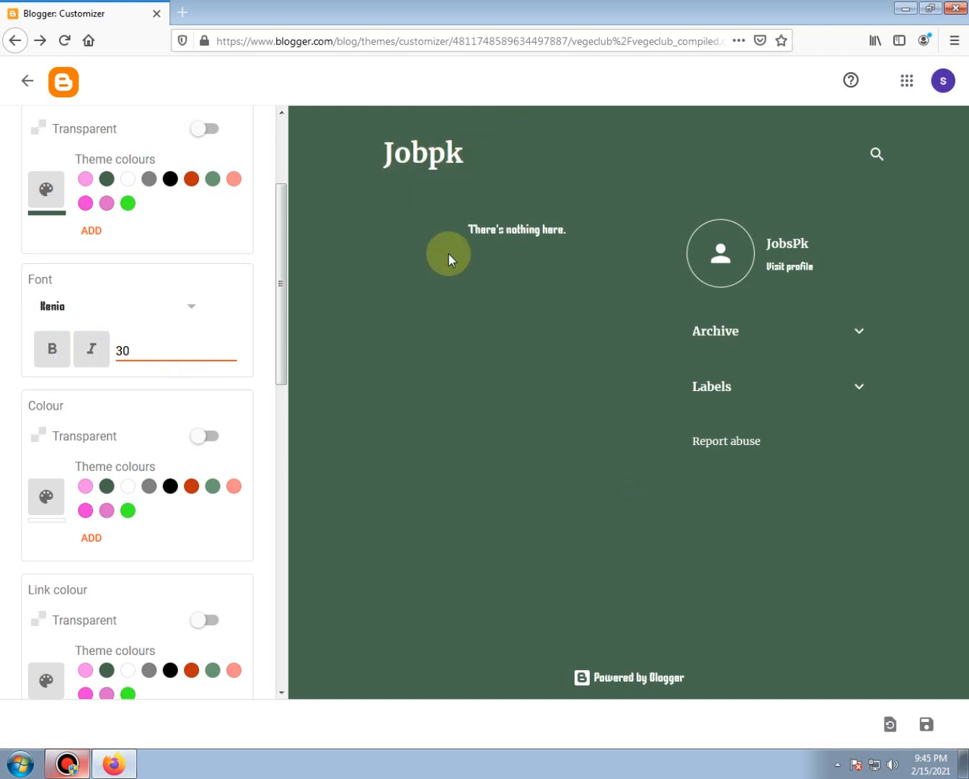
left_click(52, 349)
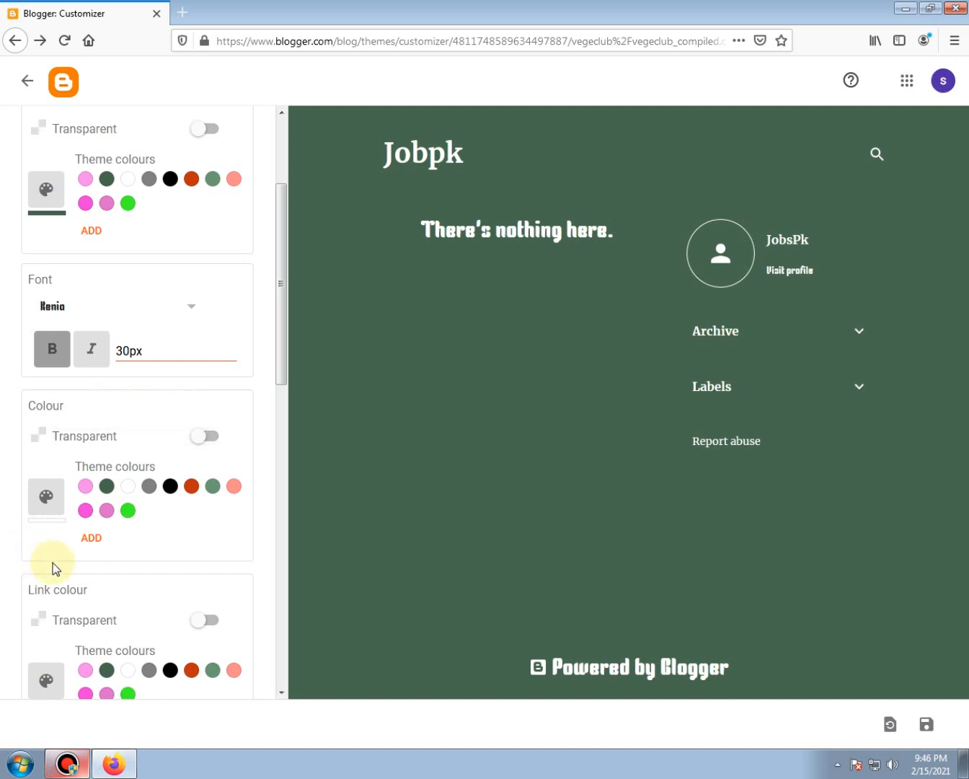
Try a transparent link colour in the advanced body settings and switch transparency back off.
scroll(53, 564, "down", 2)
scroll(52, 564, "down", 1)
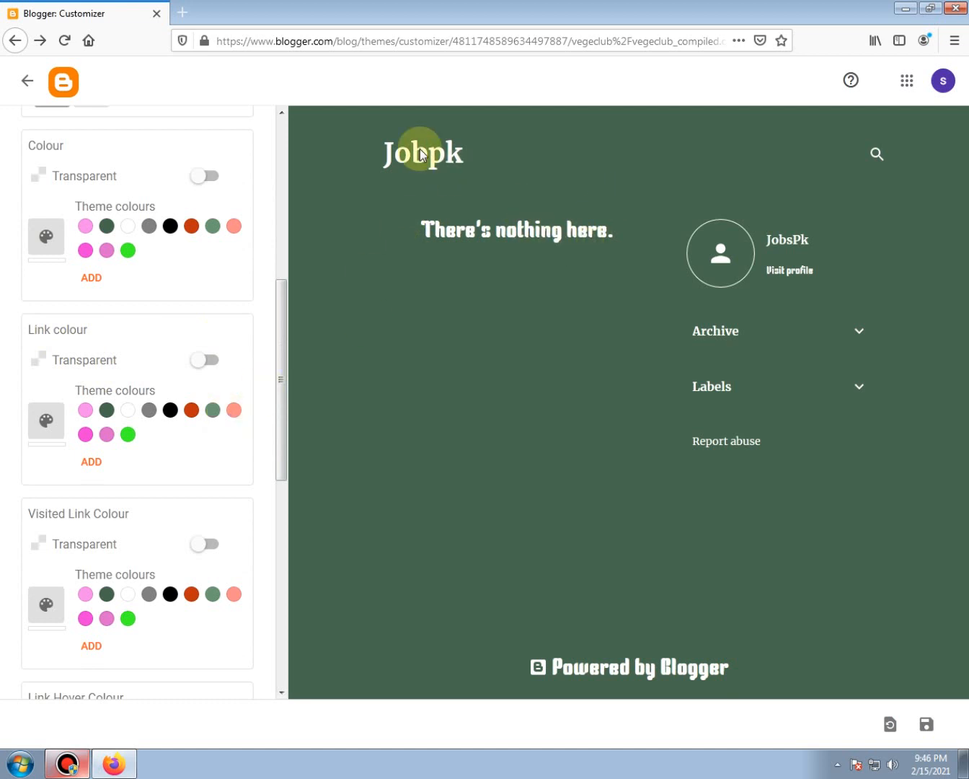
left_click(210, 363)
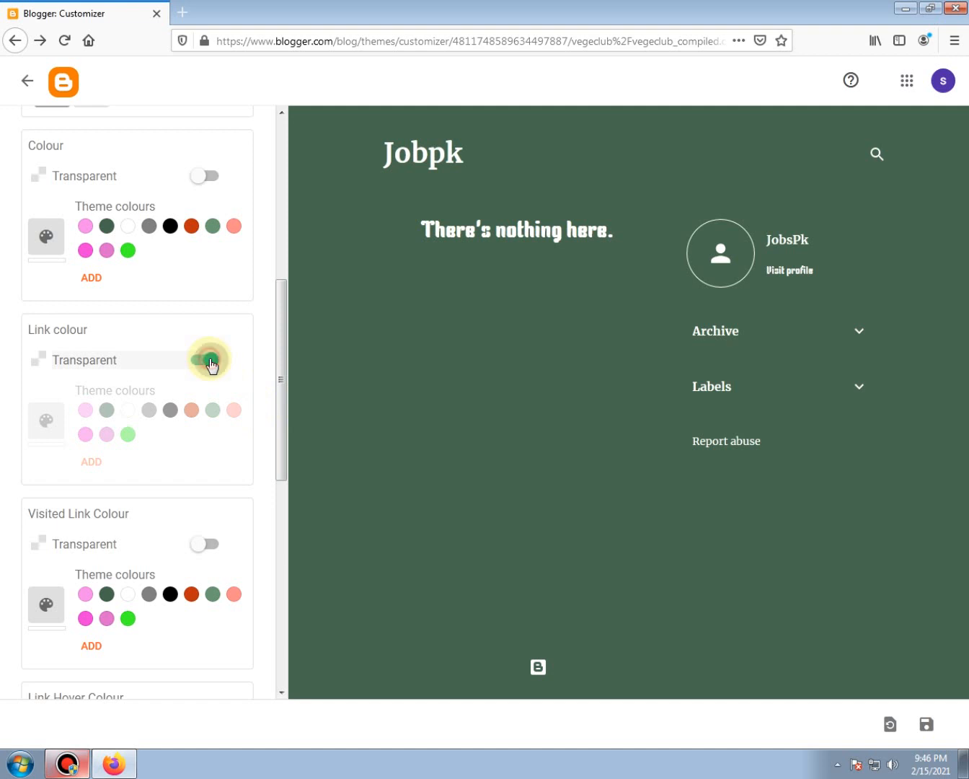
left_click(210, 361)
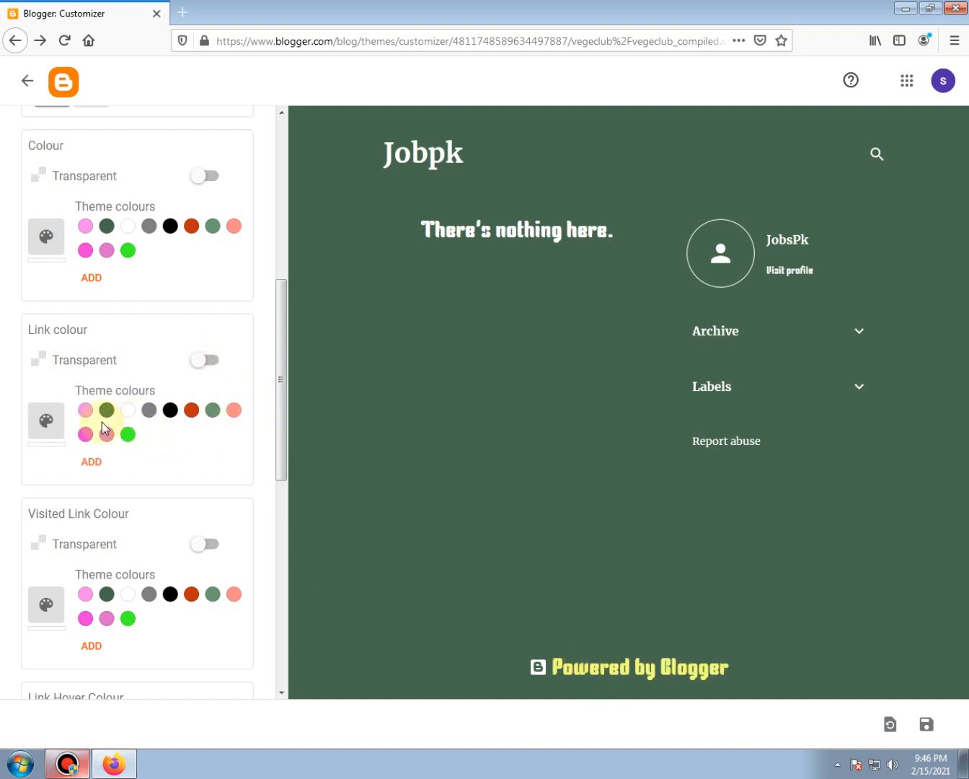
Try theme colours such as light pink, dark green, black, red-orange, salmon and bright green for the links and return to white.
left_click(84, 411)
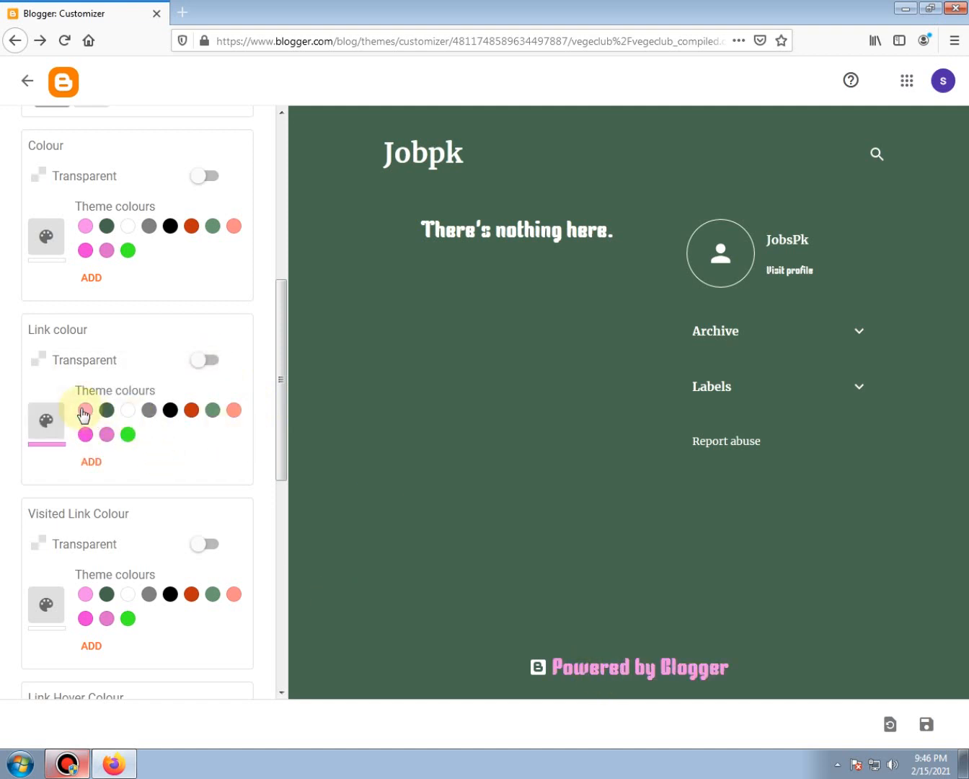
left_click(106, 411)
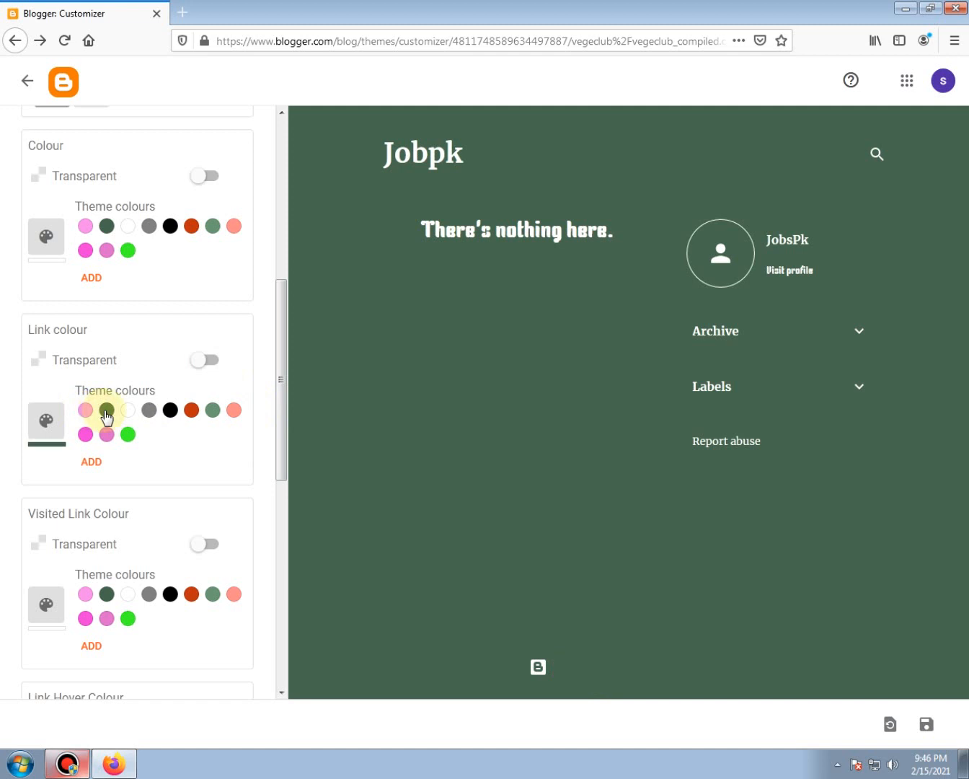
left_click(127, 411)
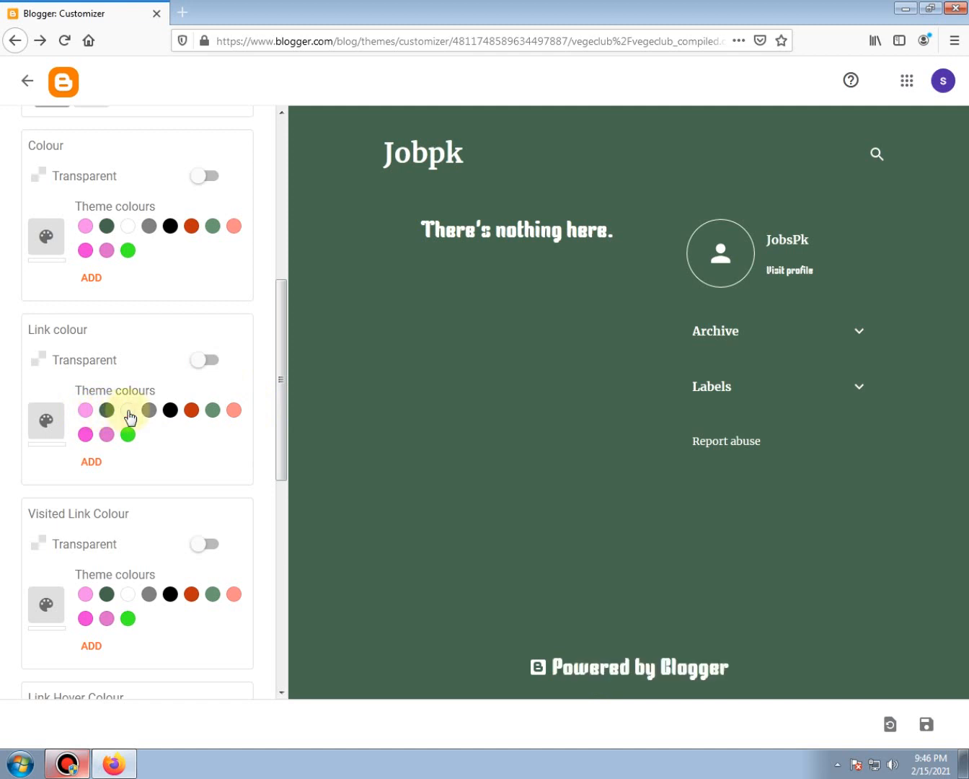
left_click(148, 413)
left_click(172, 414)
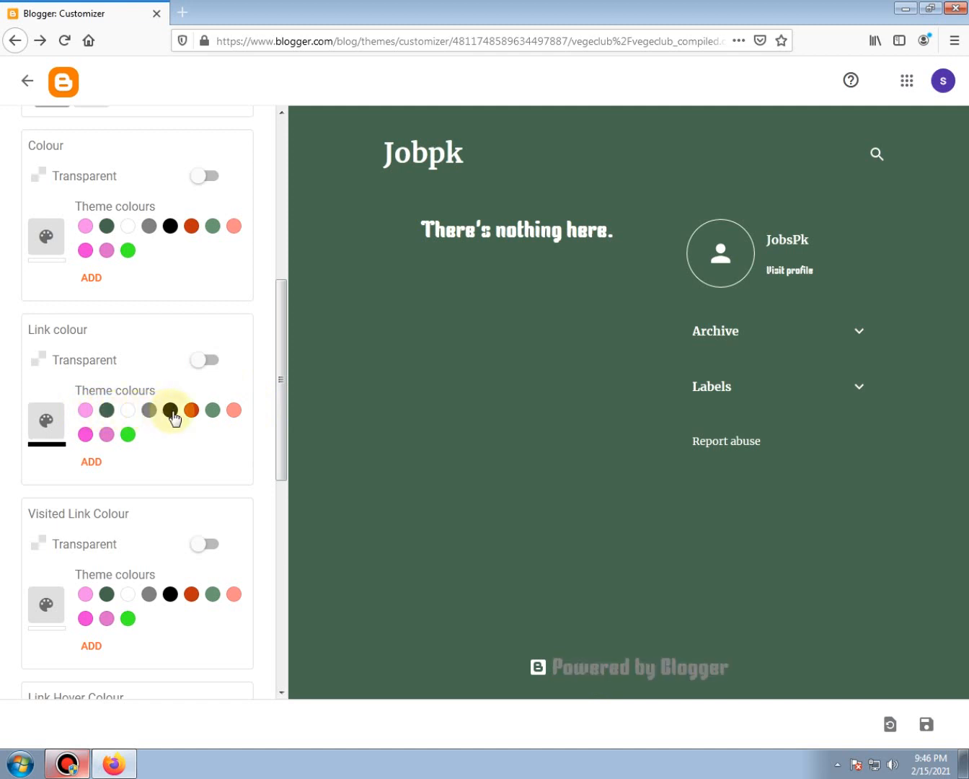
left_click(191, 410)
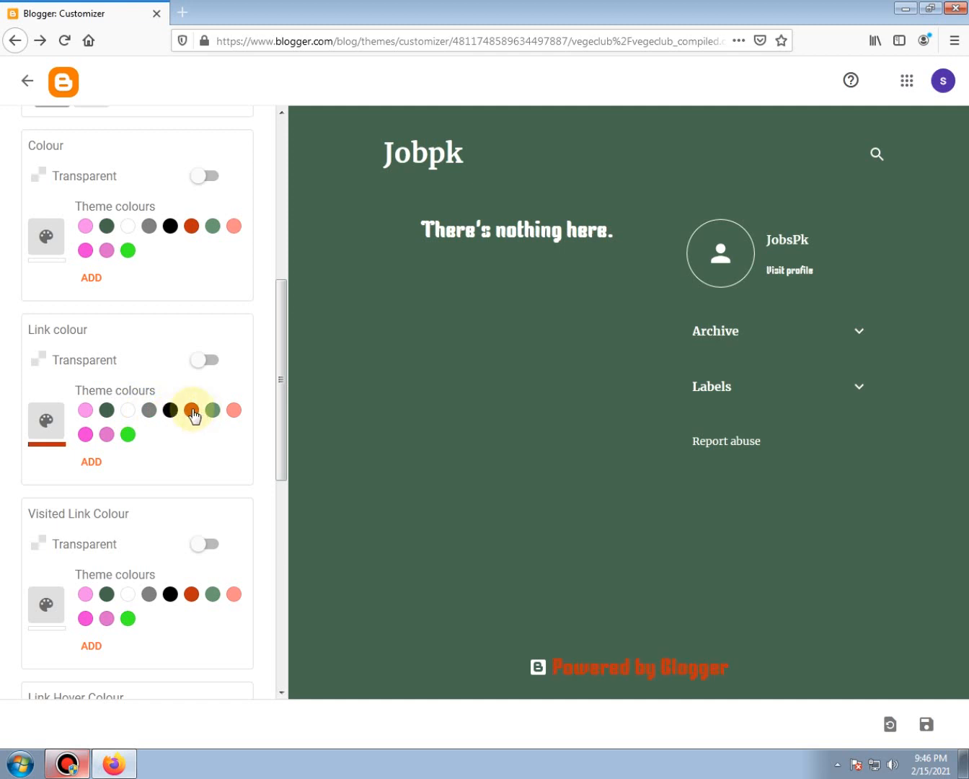
left_click(234, 411)
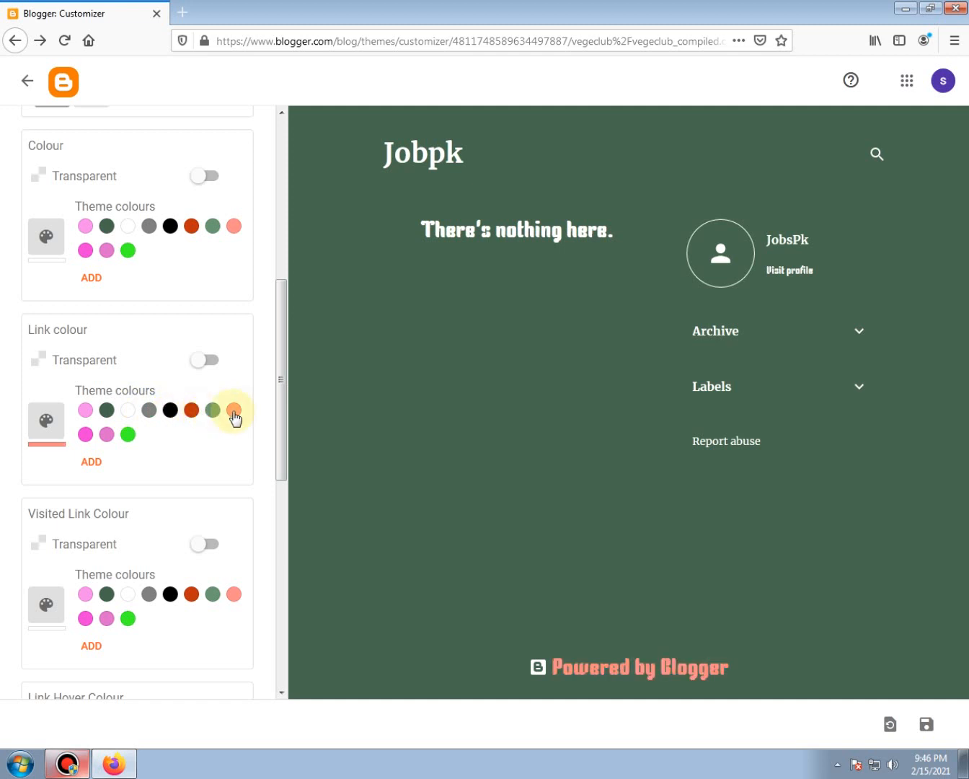
left_click(87, 435)
left_click(106, 436)
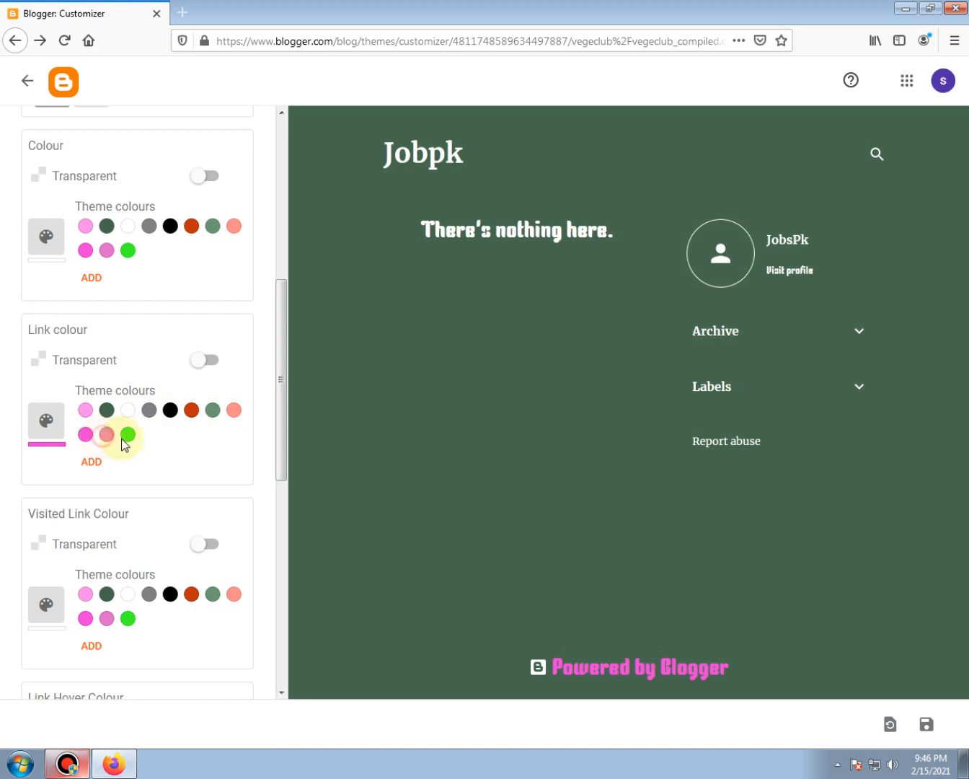
left_click(129, 438)
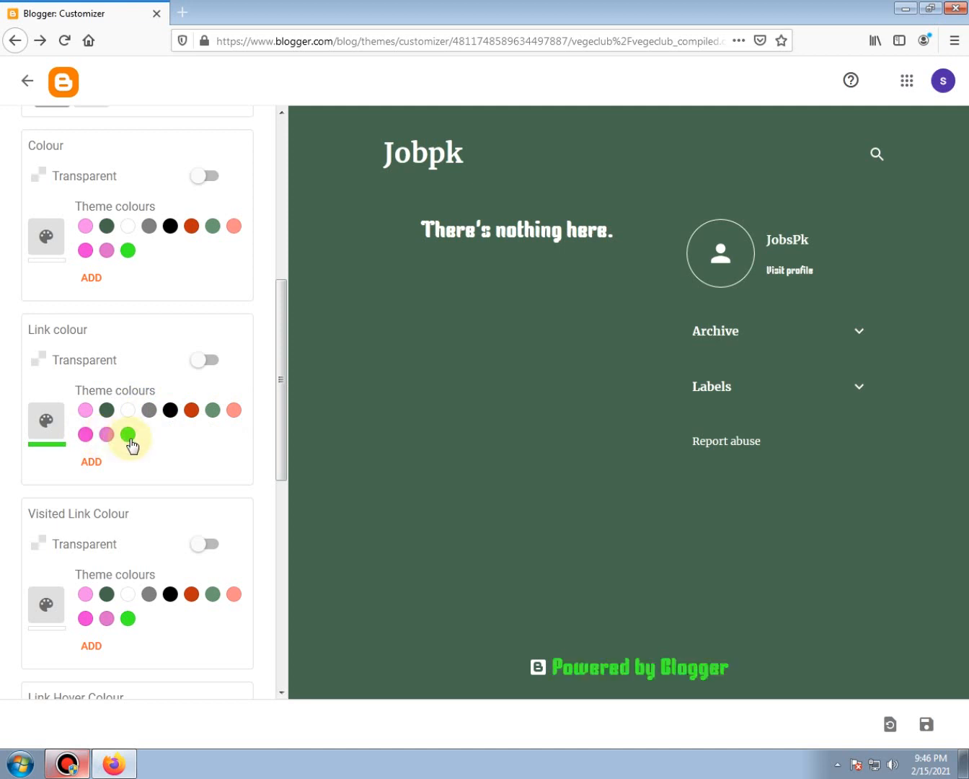
left_click(86, 412)
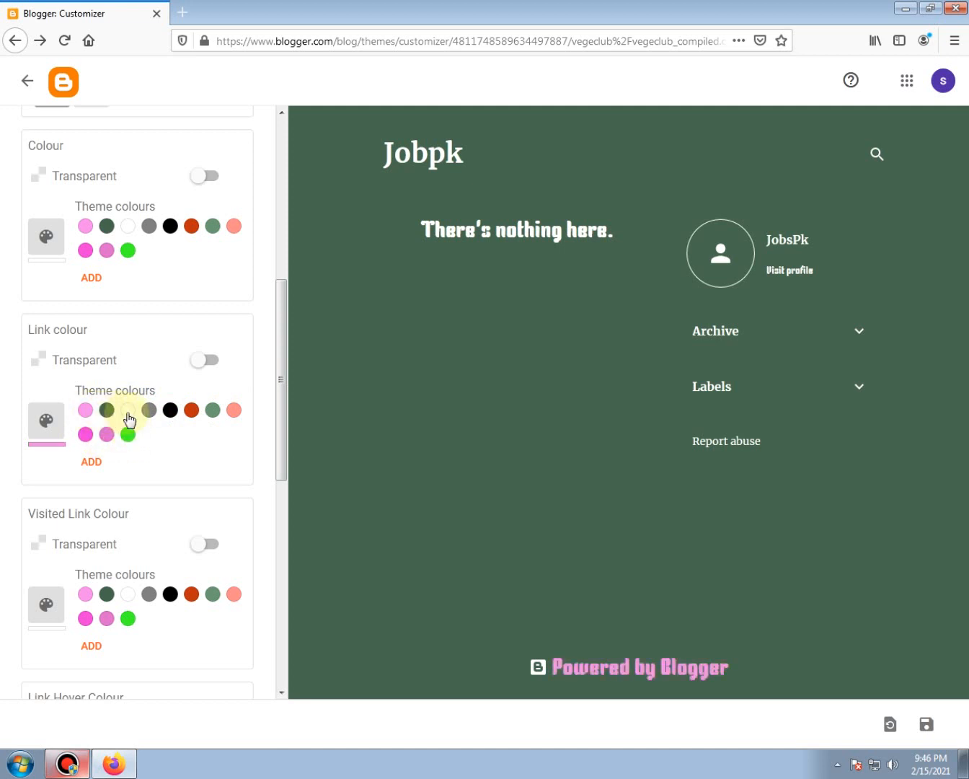
left_click(128, 413)
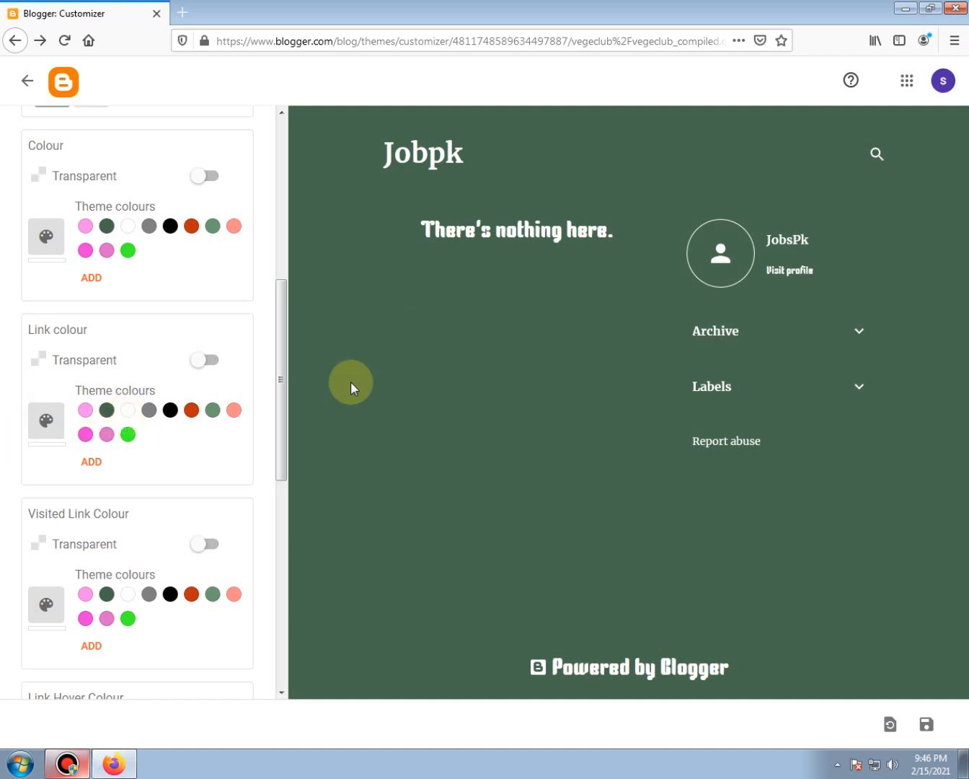
Try dark green and light pink for the visited link colour and settle on salmon.
scroll(54, 345, "down", 3)
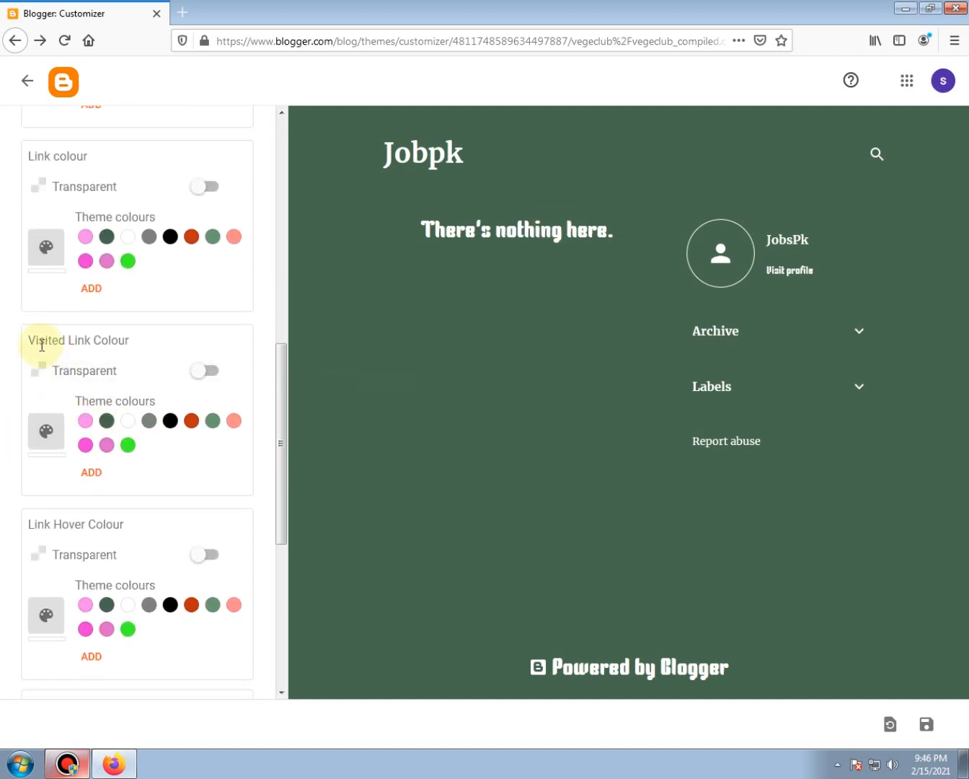
left_click_drag(31, 339, 144, 341)
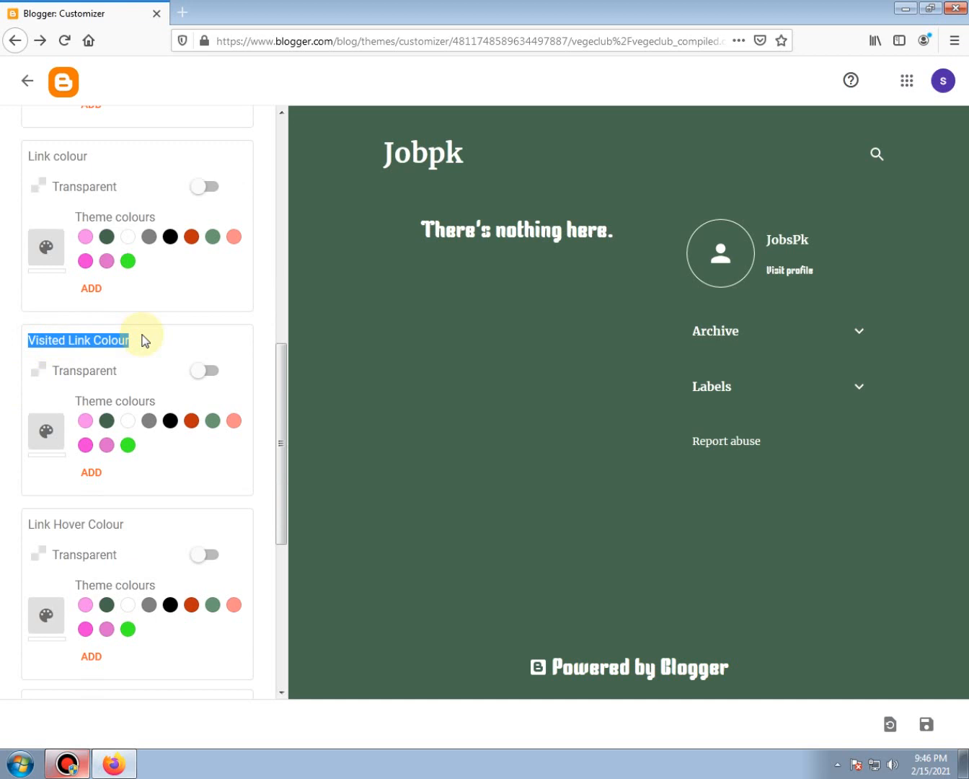
left_click(107, 425)
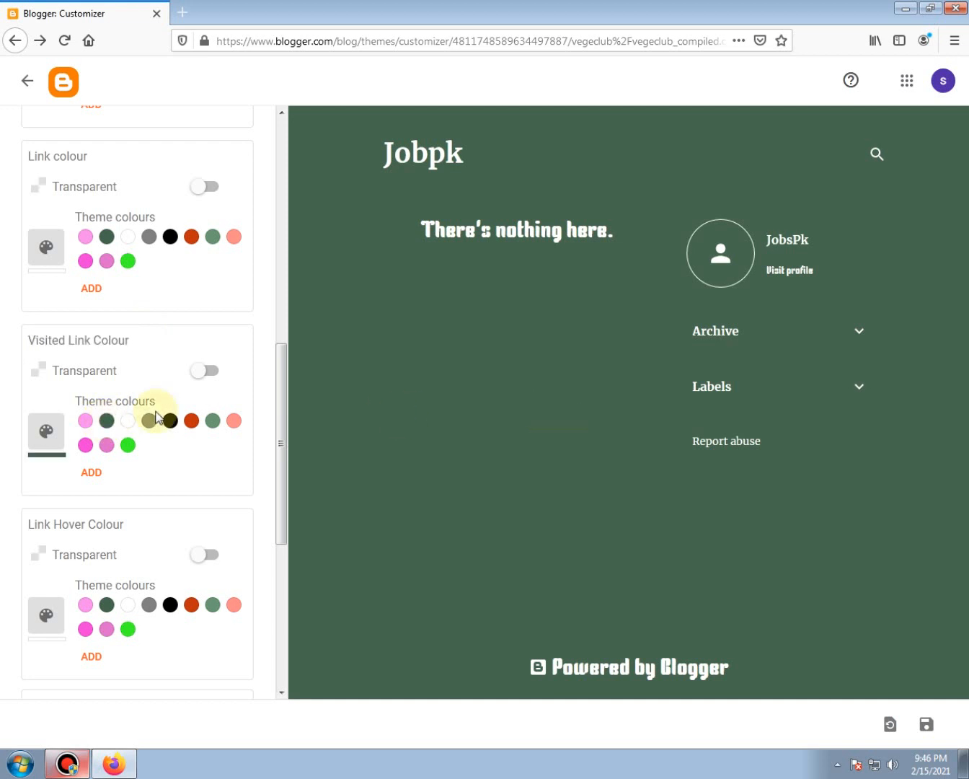
left_click(91, 426)
left_click(232, 424)
Review the link hover colour setting and make the button font bold.
left_click_drag(32, 525, 160, 526)
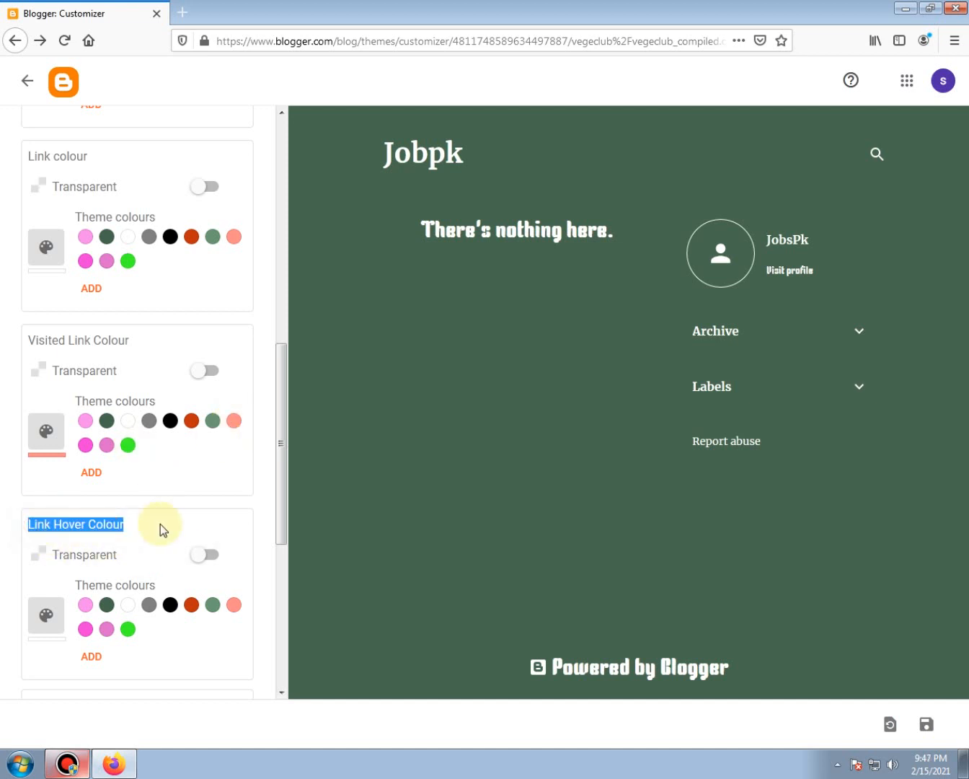
scroll(87, 599, "down", 2)
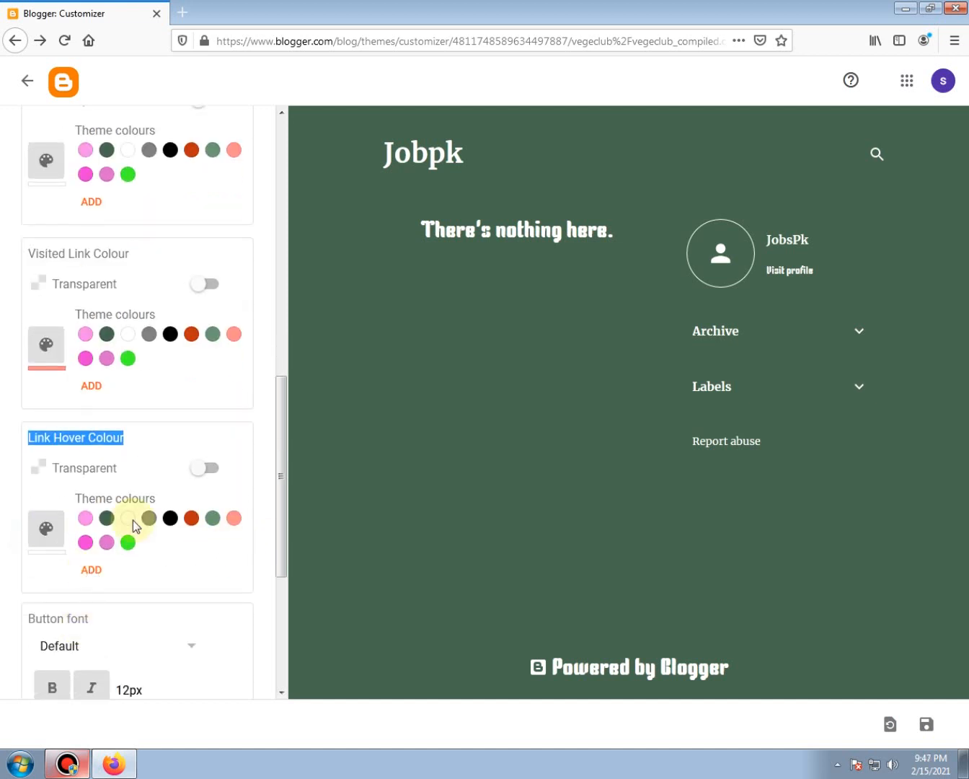
scroll(91, 571, "down", 4)
scroll(89, 565, "down", 2)
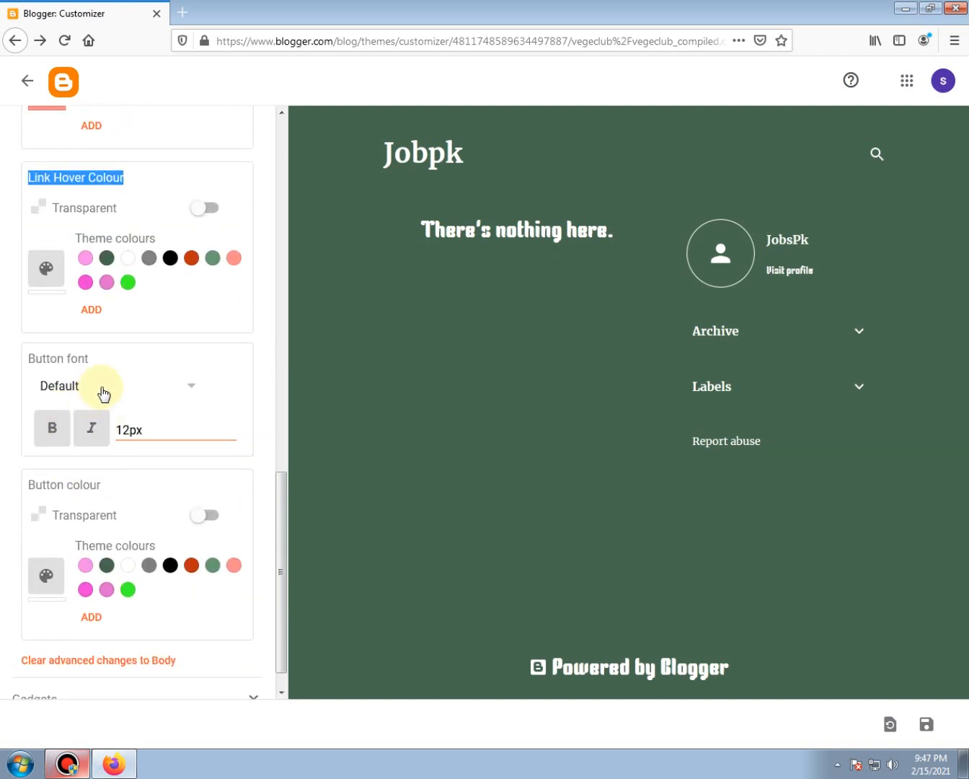
left_click(55, 432)
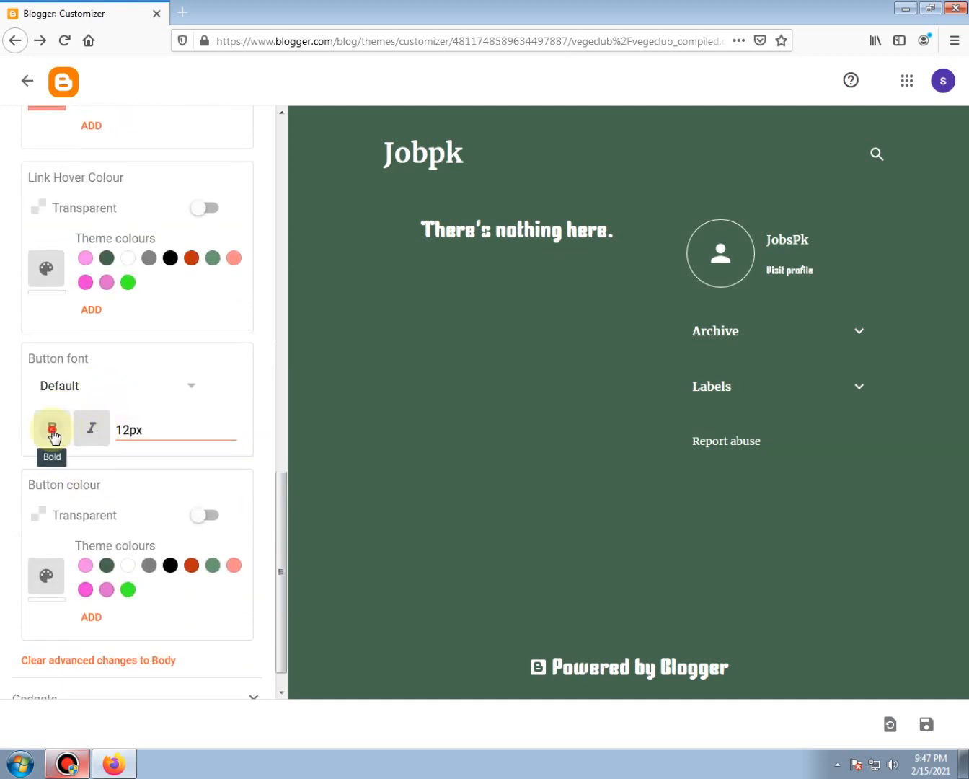
Set the button font to Arial, then try dark green, black and bright green for the button colour and settle on orchid pink.
left_click(103, 390)
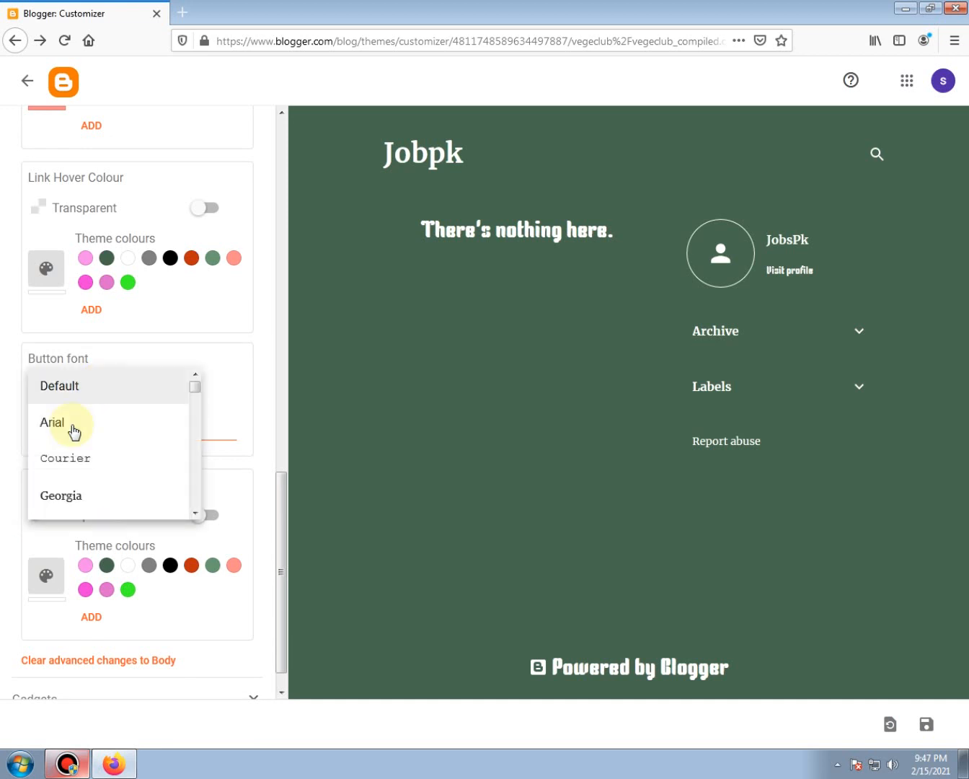
left_click(75, 429)
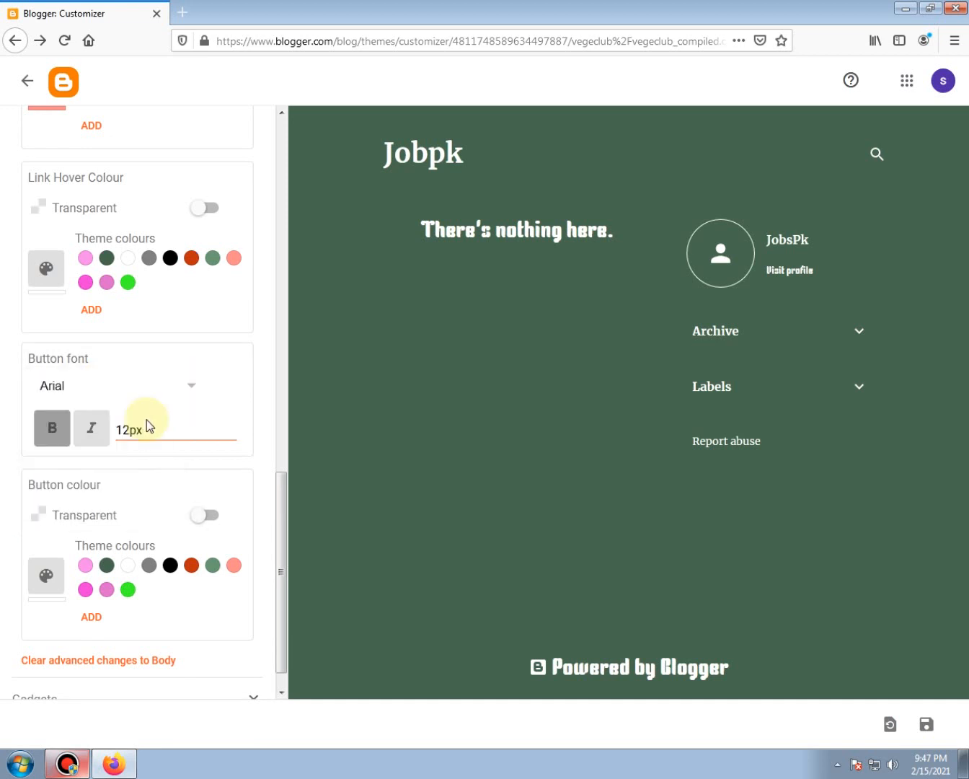
scroll(132, 458, "down", 1)
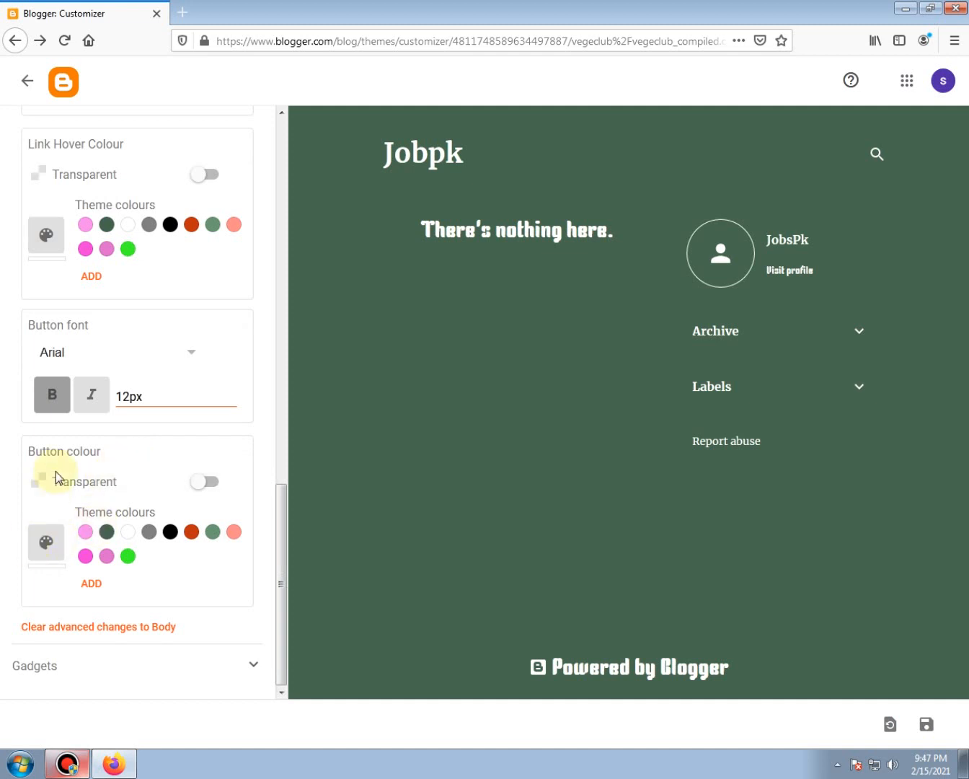
left_click_drag(104, 451, 83, 447)
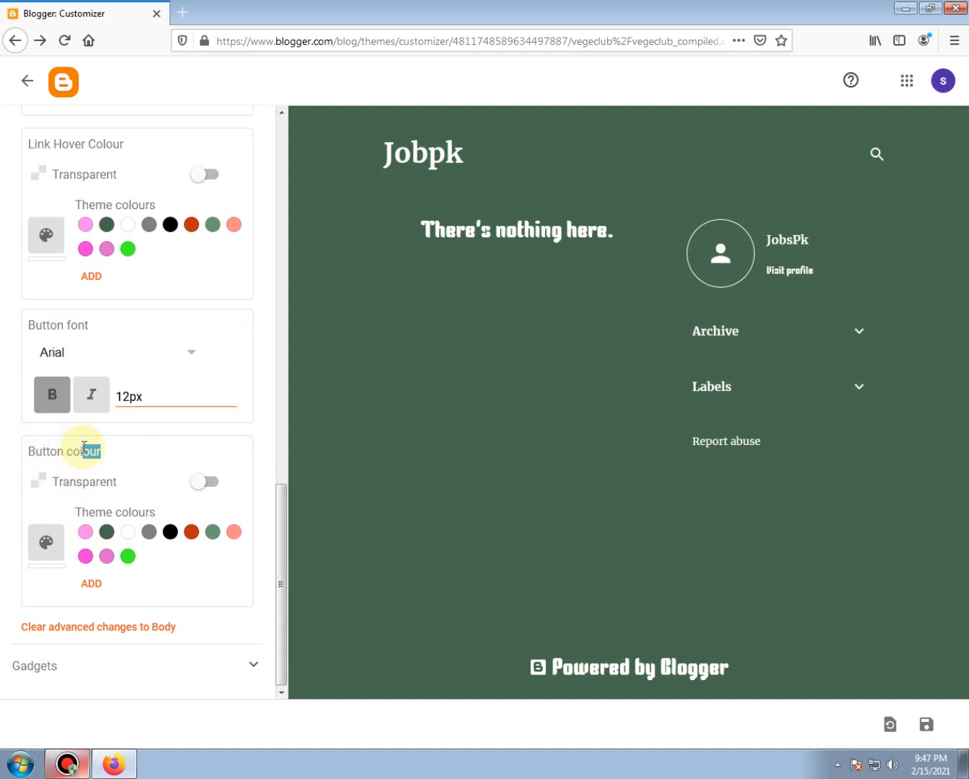
left_click(106, 532)
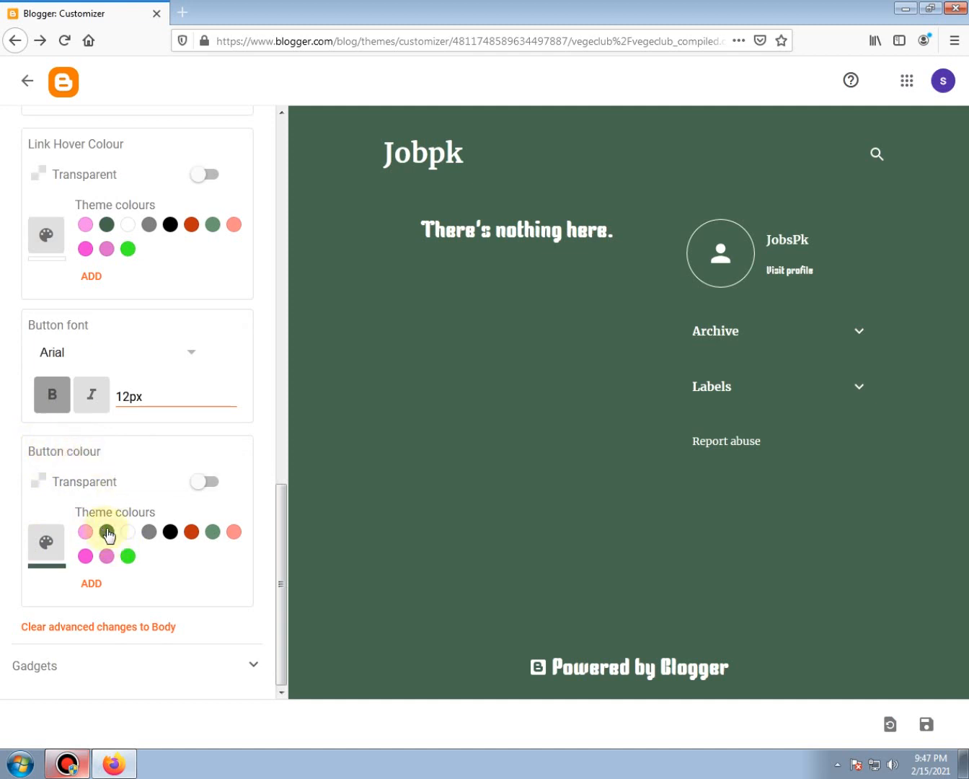
left_click(170, 533)
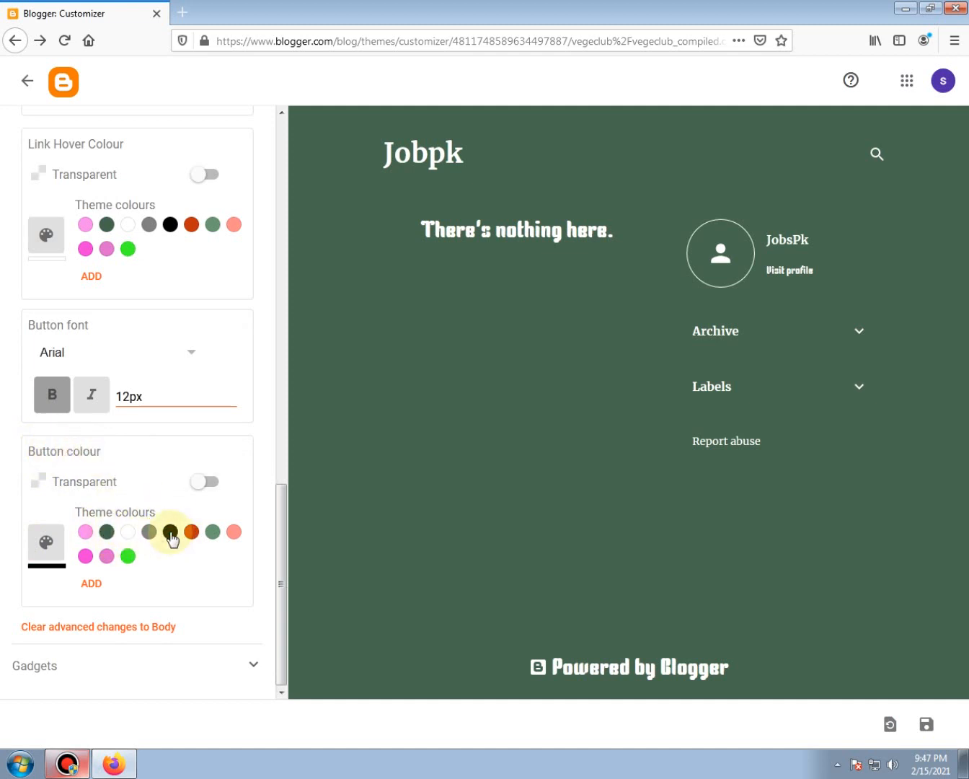
left_click(128, 556)
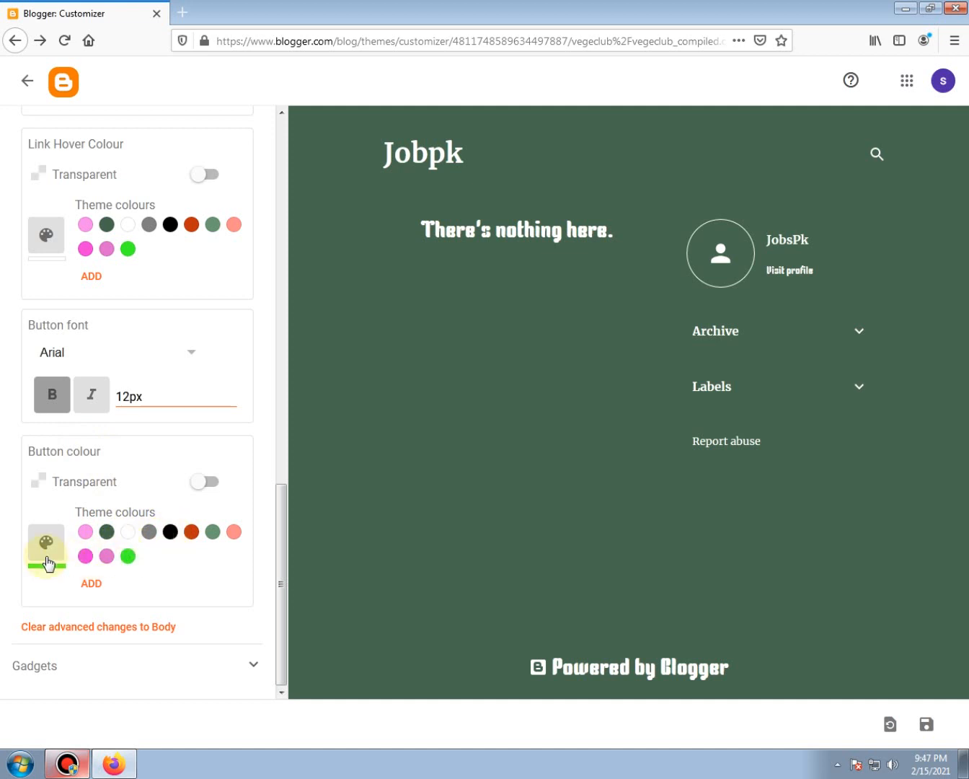
left_click(106, 555)
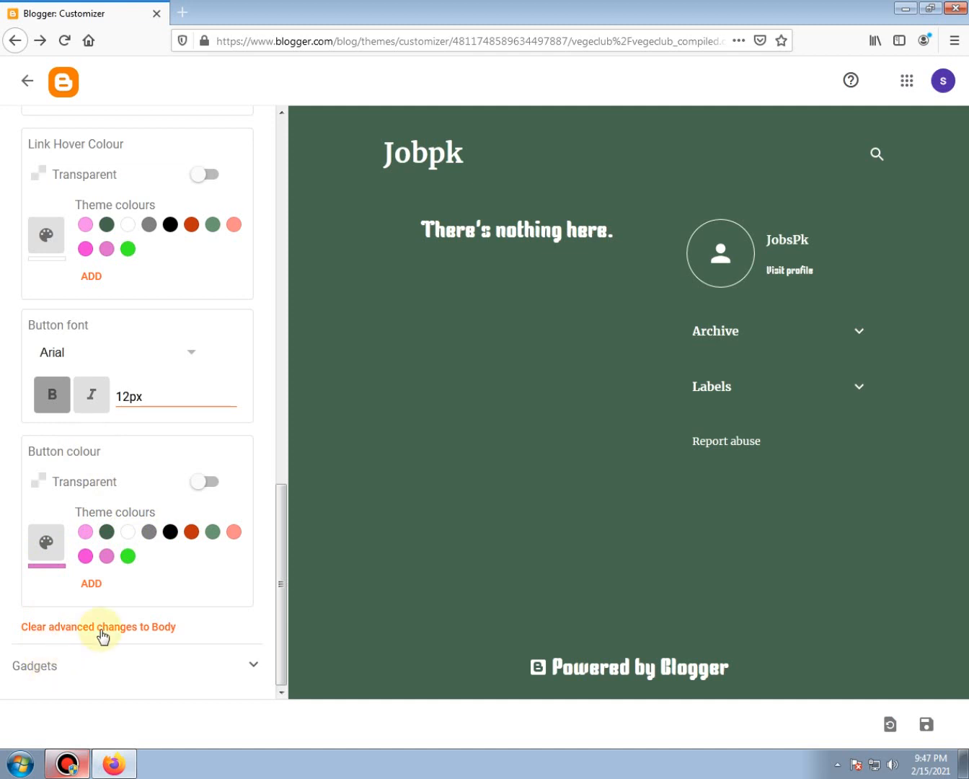
Hide the About Me gadget from the blog.
left_click(159, 669)
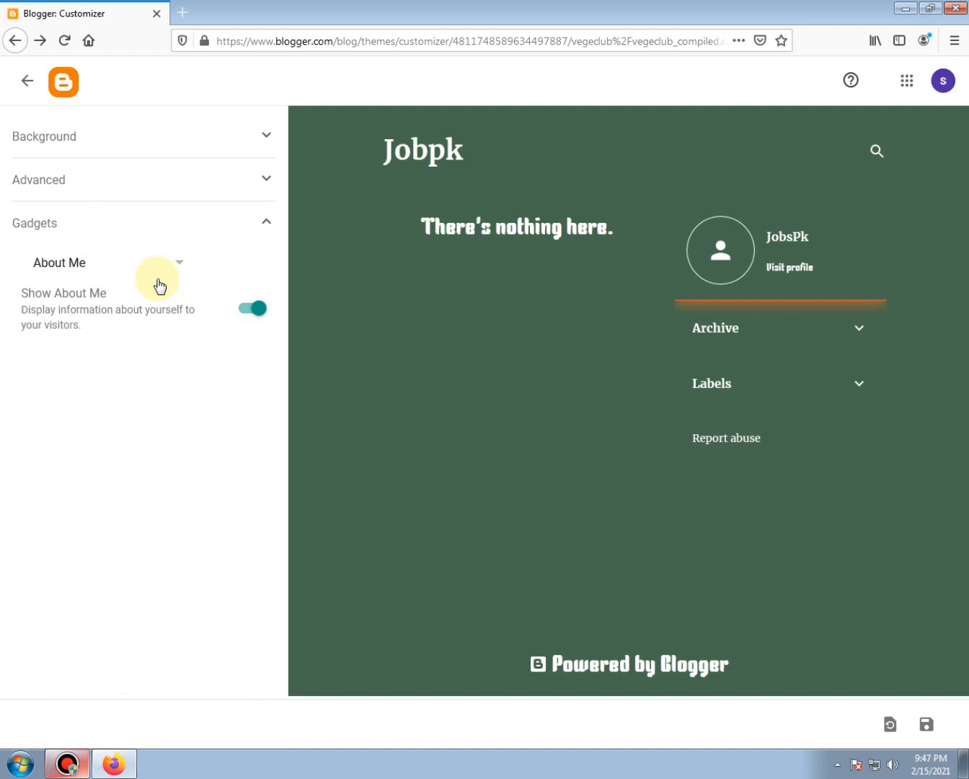
left_click(258, 311)
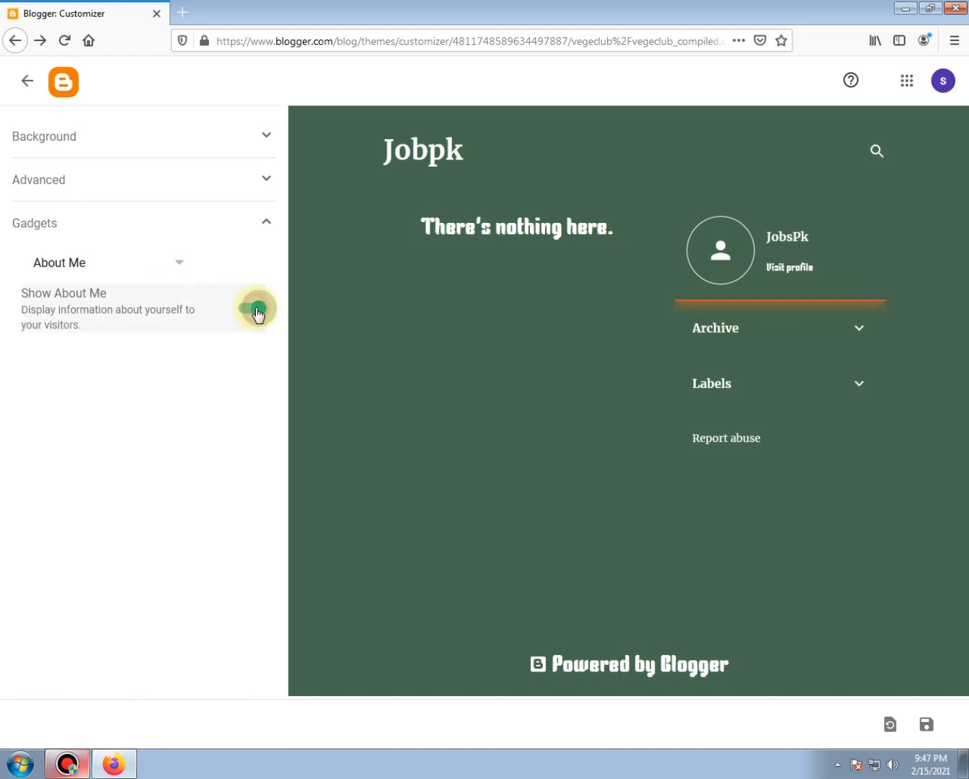
left_click(258, 311)
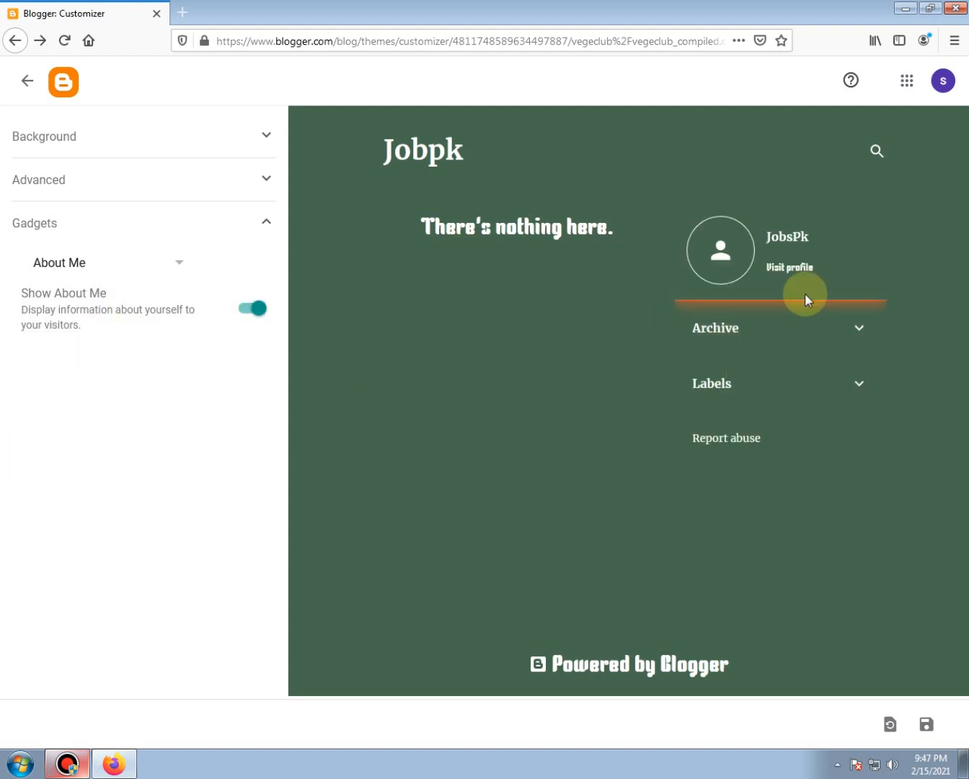
left_click(248, 312)
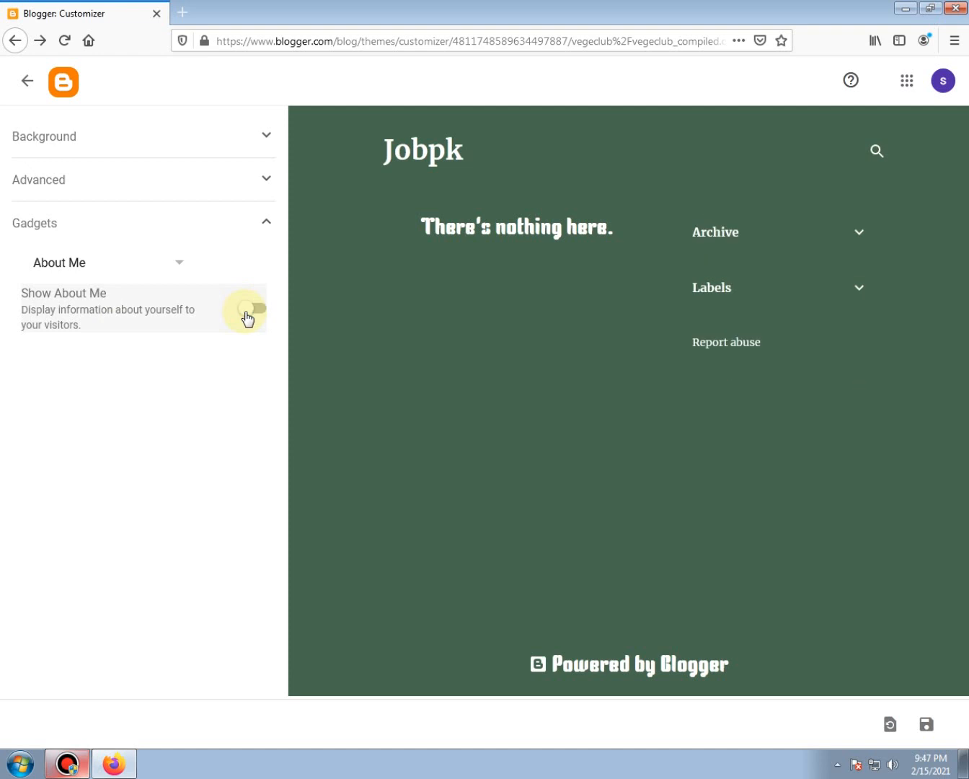
Try to enable the Follow by Email gadget, then show the Pages gadget and hide it again.
left_click(179, 262)
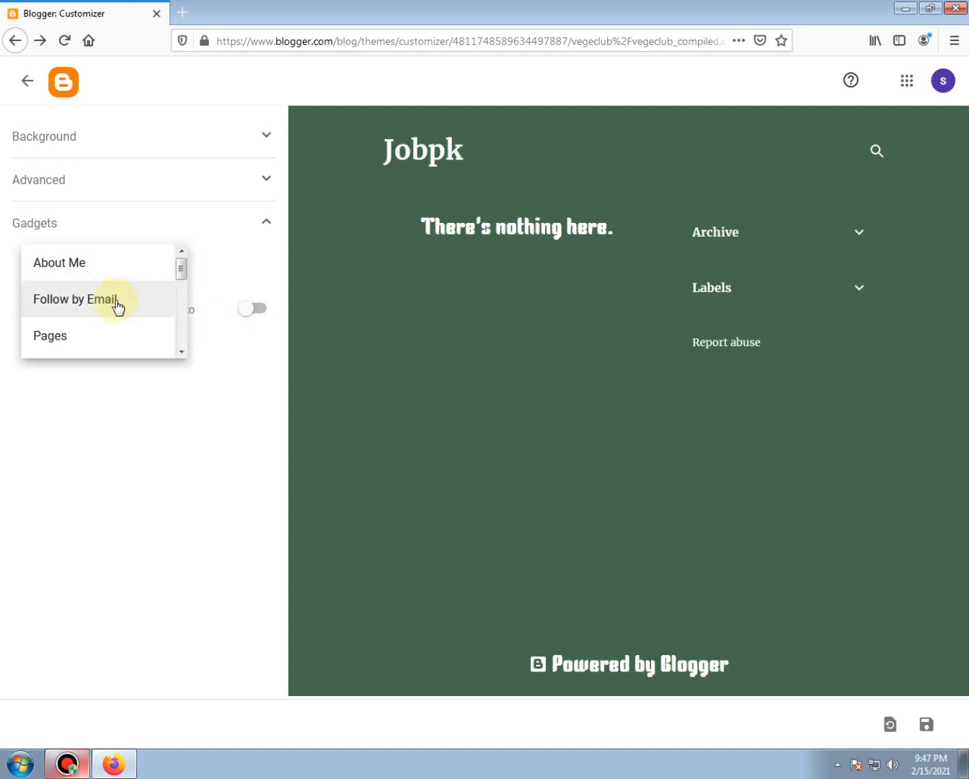
left_click(117, 303)
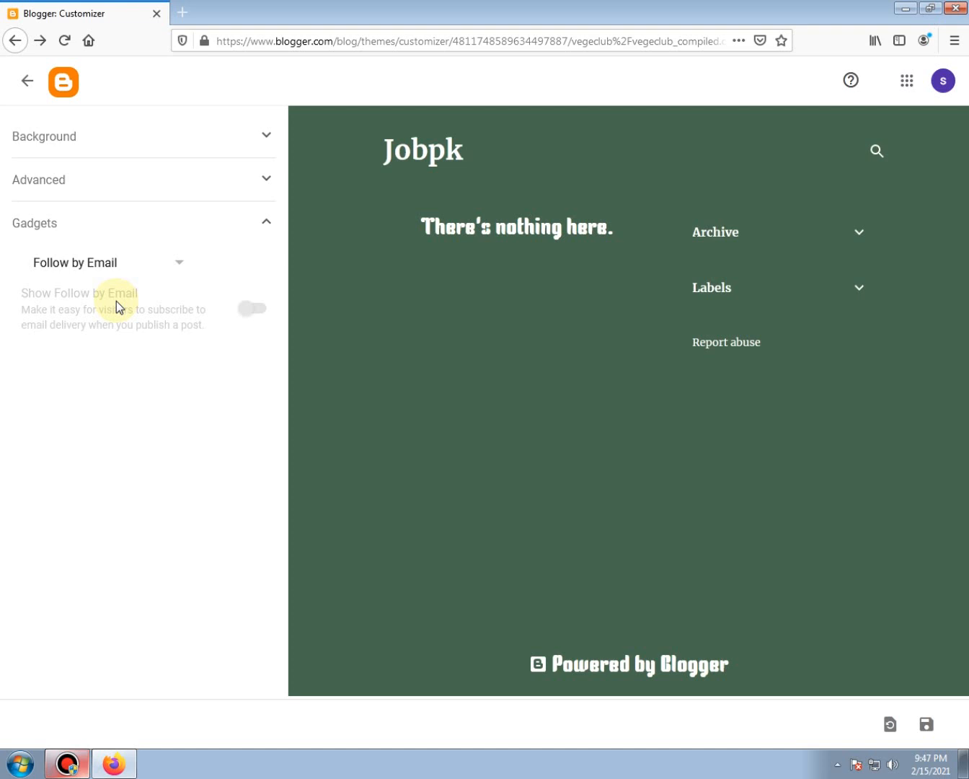
left_click(256, 306)
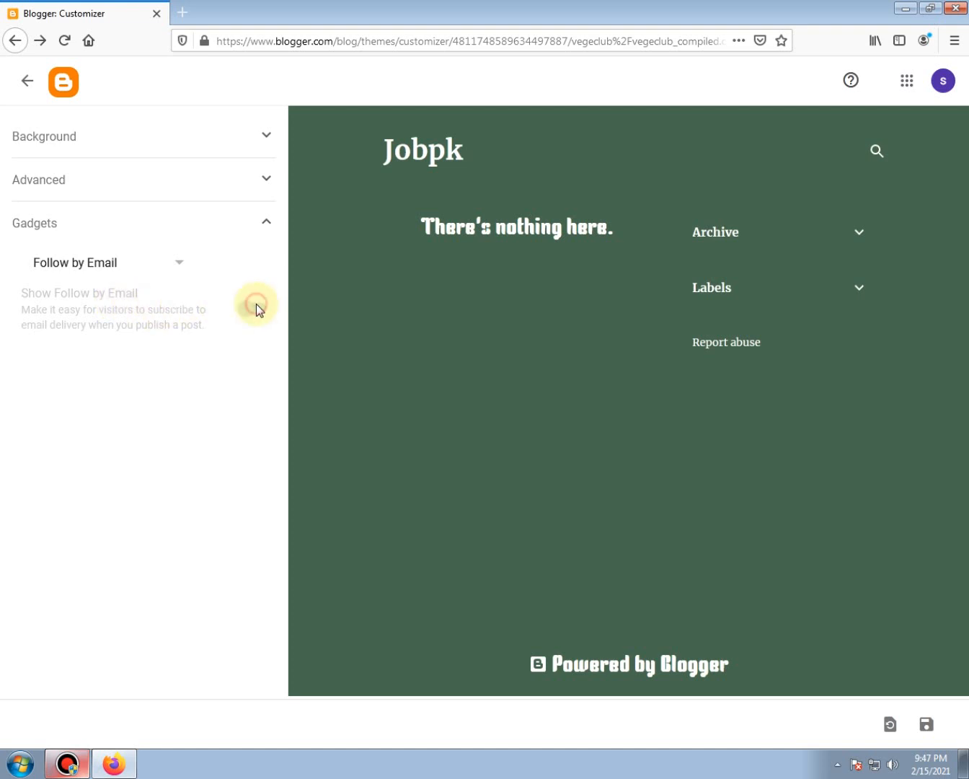
left_click(179, 263)
left_click(77, 338)
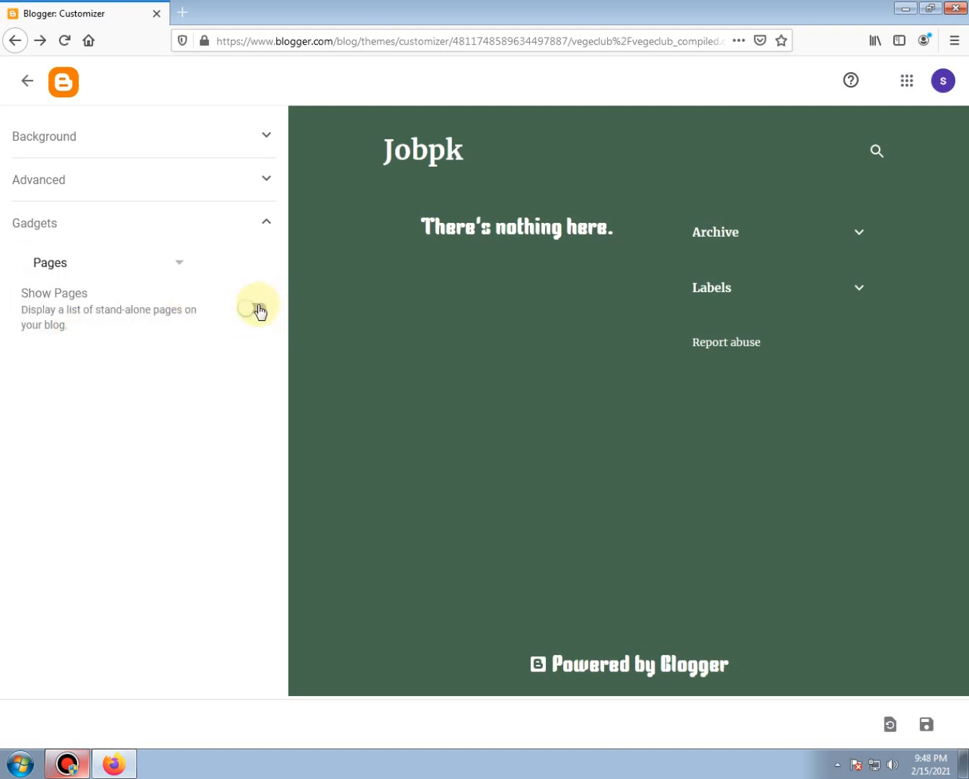
left_click(258, 308)
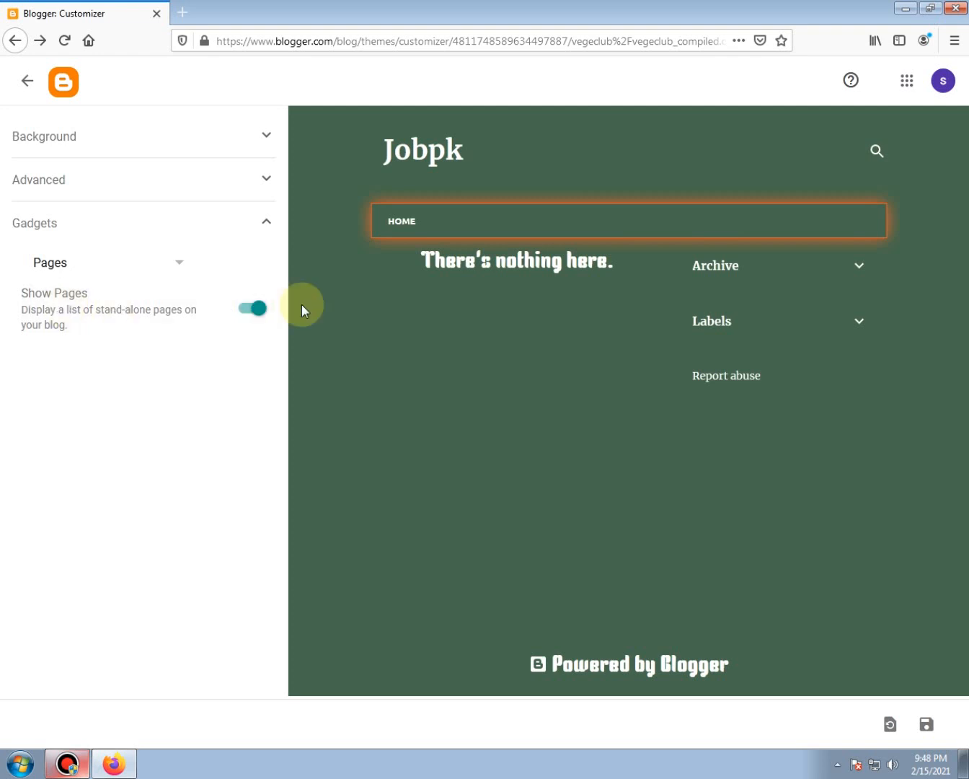
left_click(247, 311)
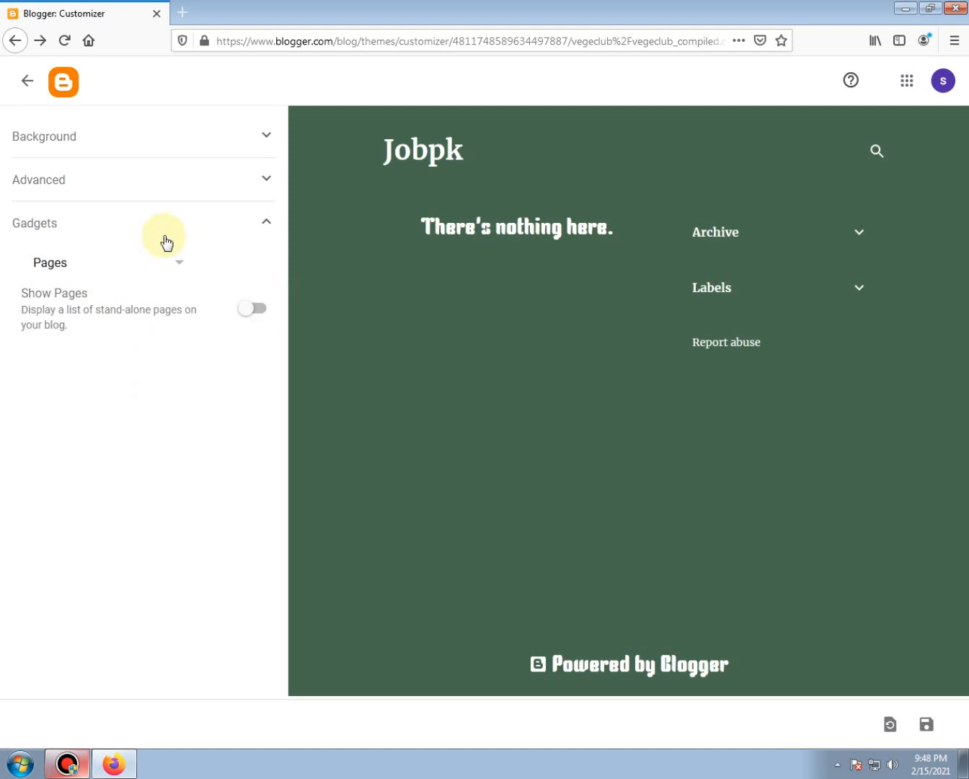
Reopen the background settings, stay in the customiser when attempting to leave, and save the theme customisations.
left_click(265, 222)
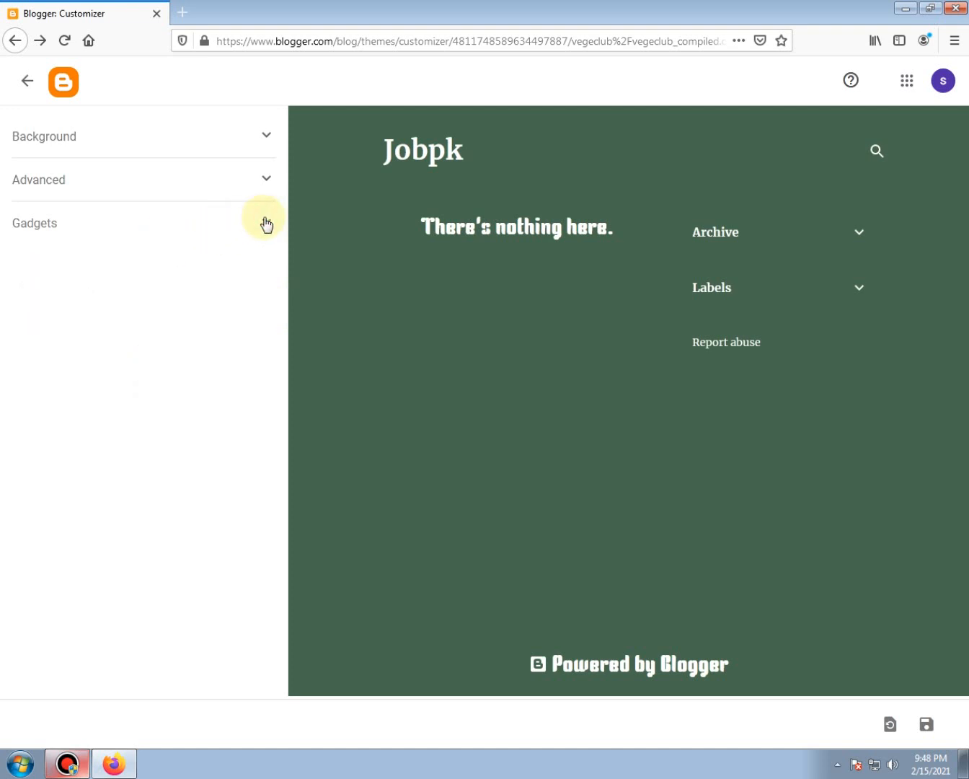
left_click(267, 180)
left_click(258, 134)
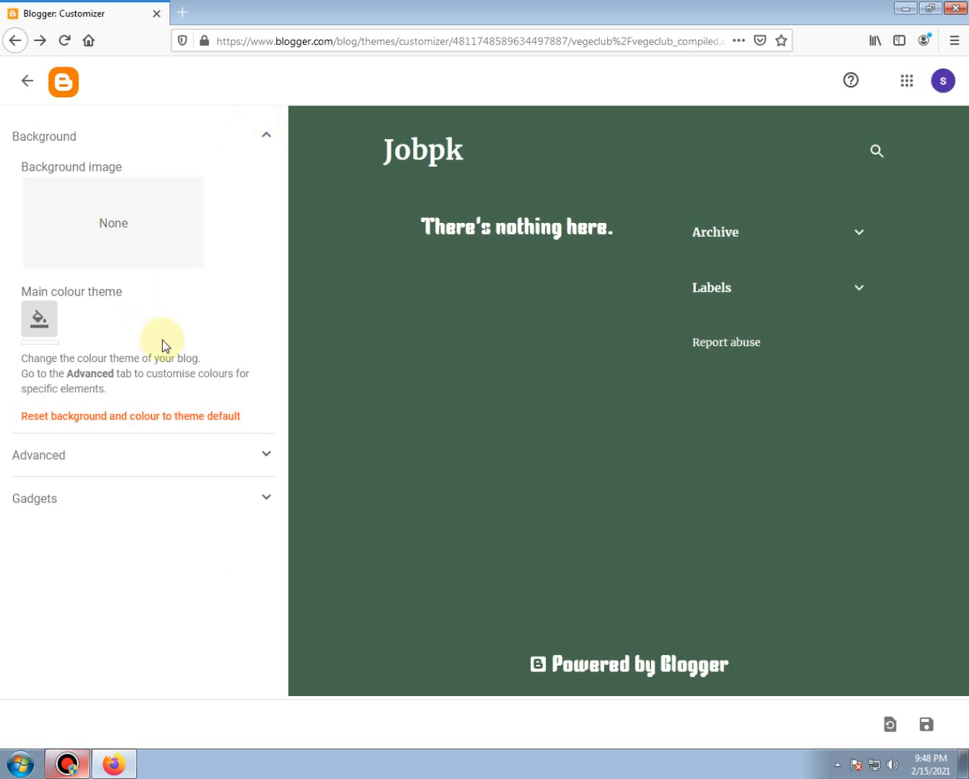
left_click(24, 87)
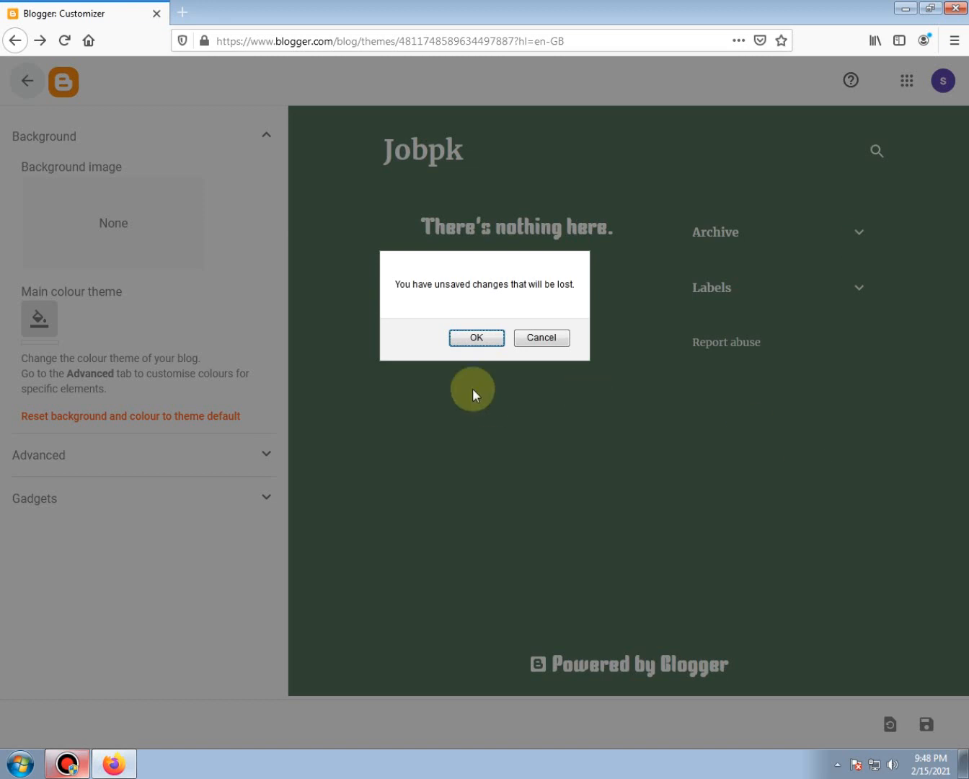
left_click(538, 337)
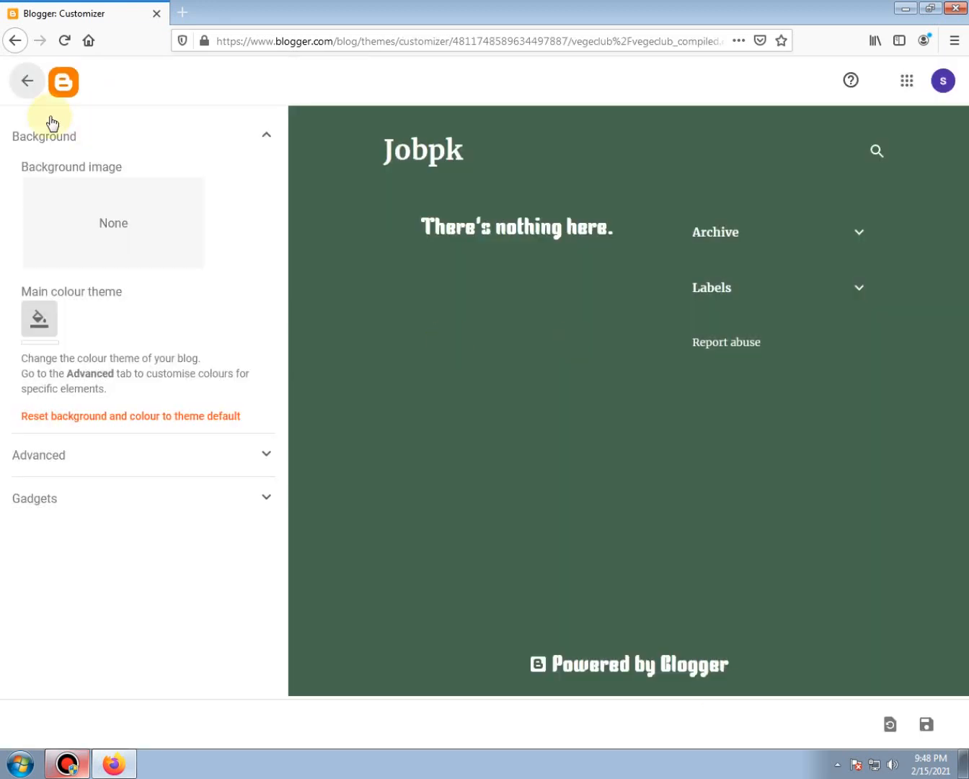
left_click(927, 728)
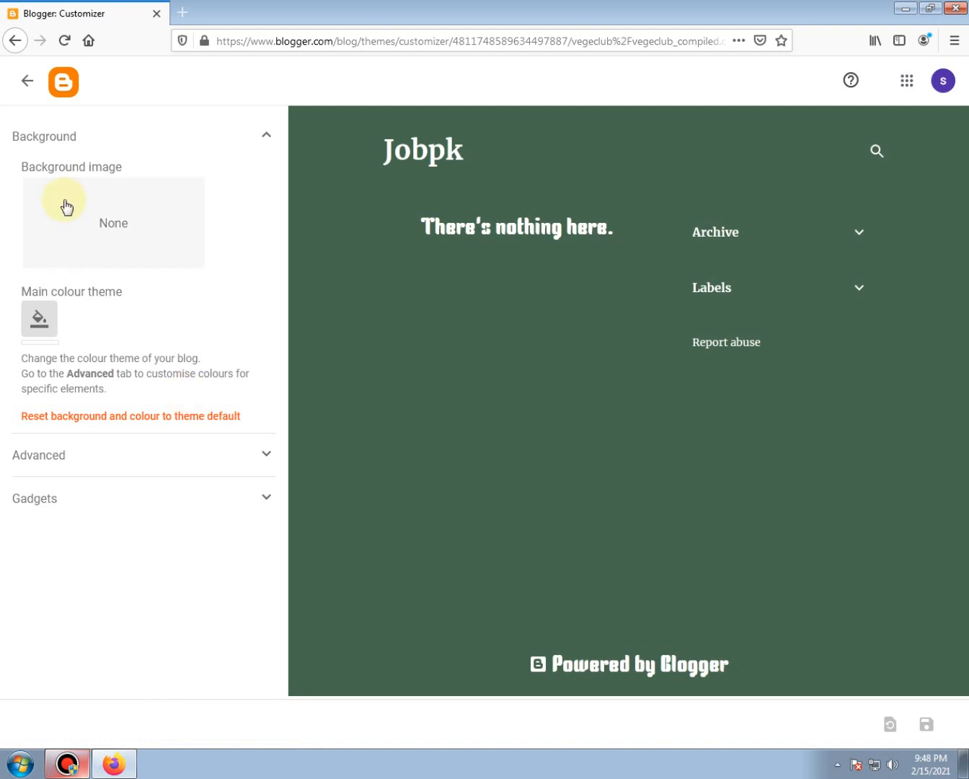
Leave the theme customiser and start a new blog post.
left_click(32, 88)
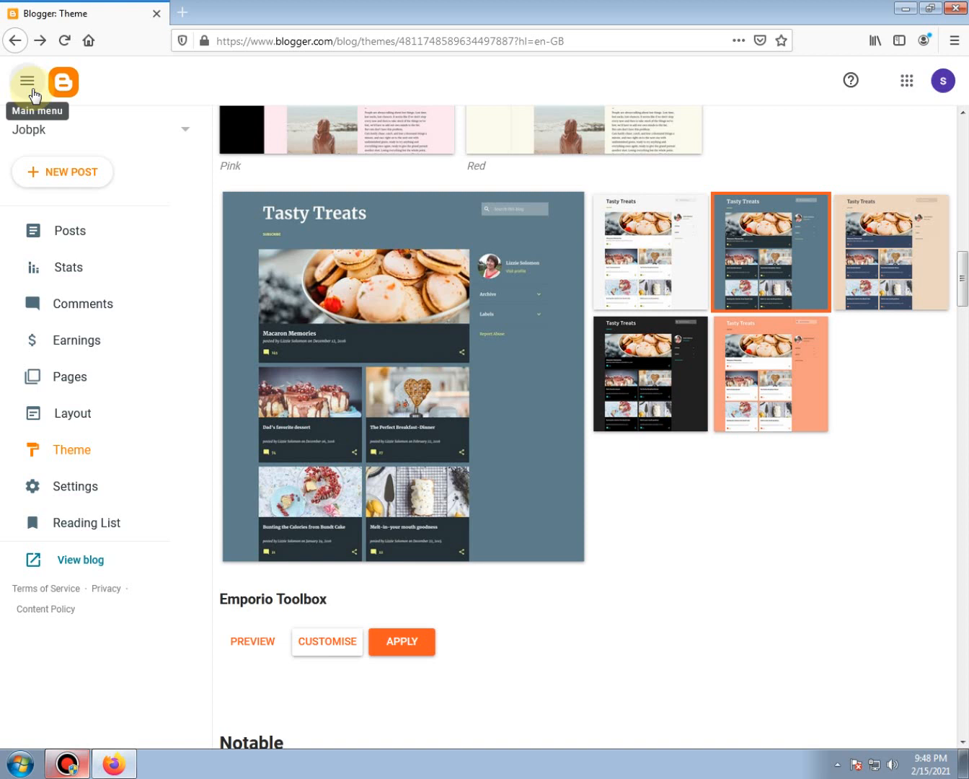
left_click(57, 174)
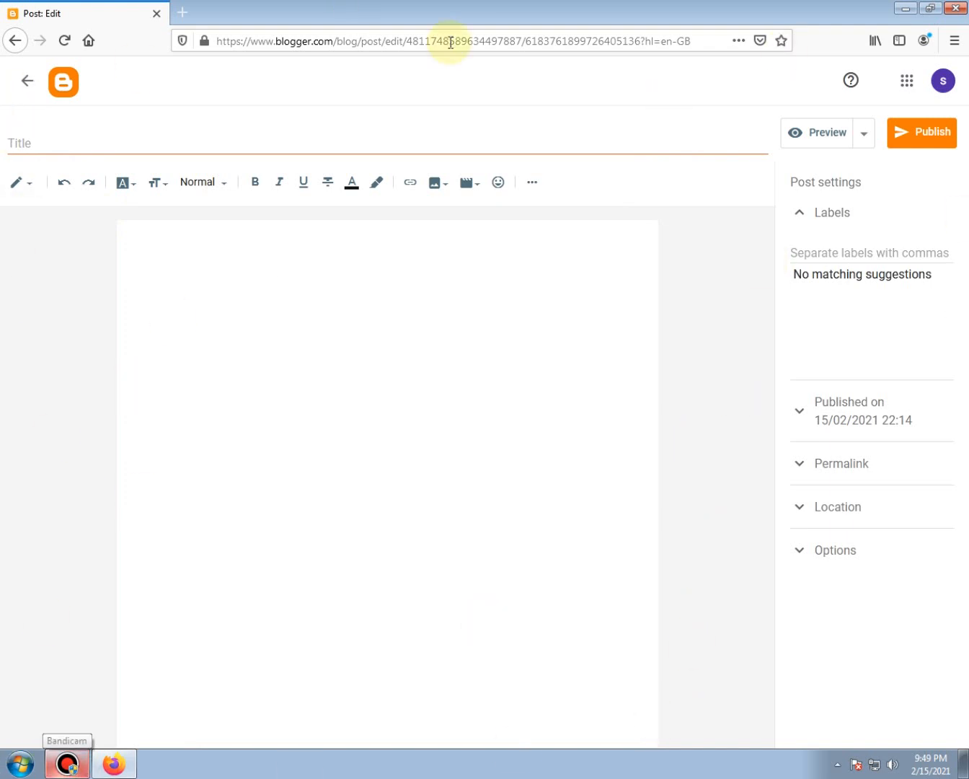
Search Google for "job 2021" in a new browser tab and show the image results.
left_click(183, 13)
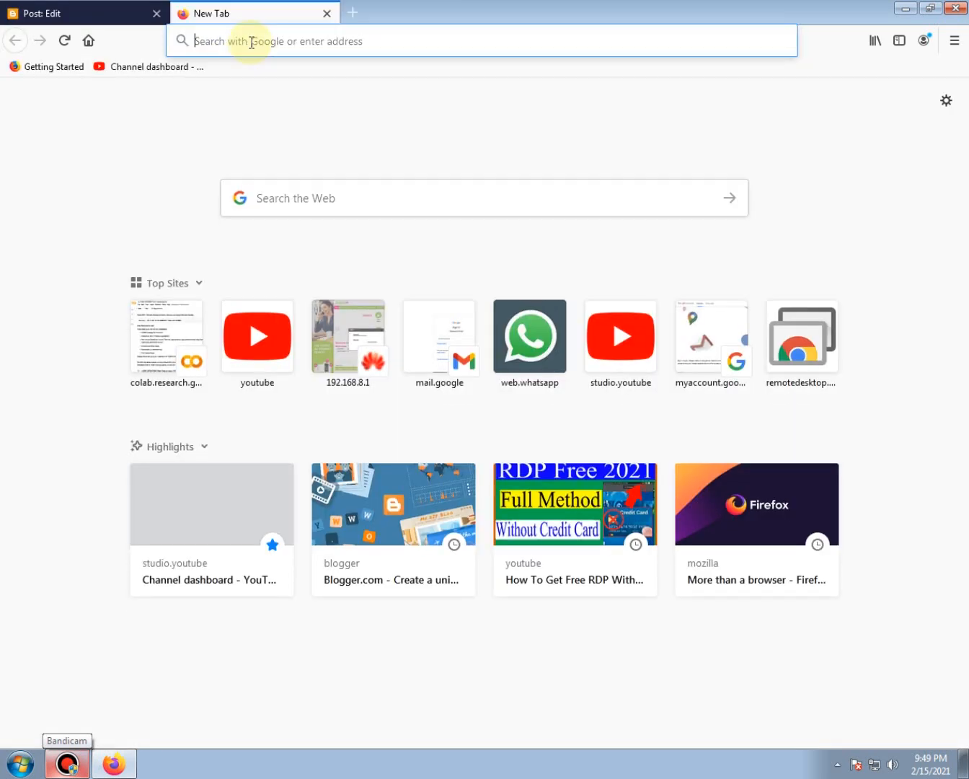
left_click(251, 41)
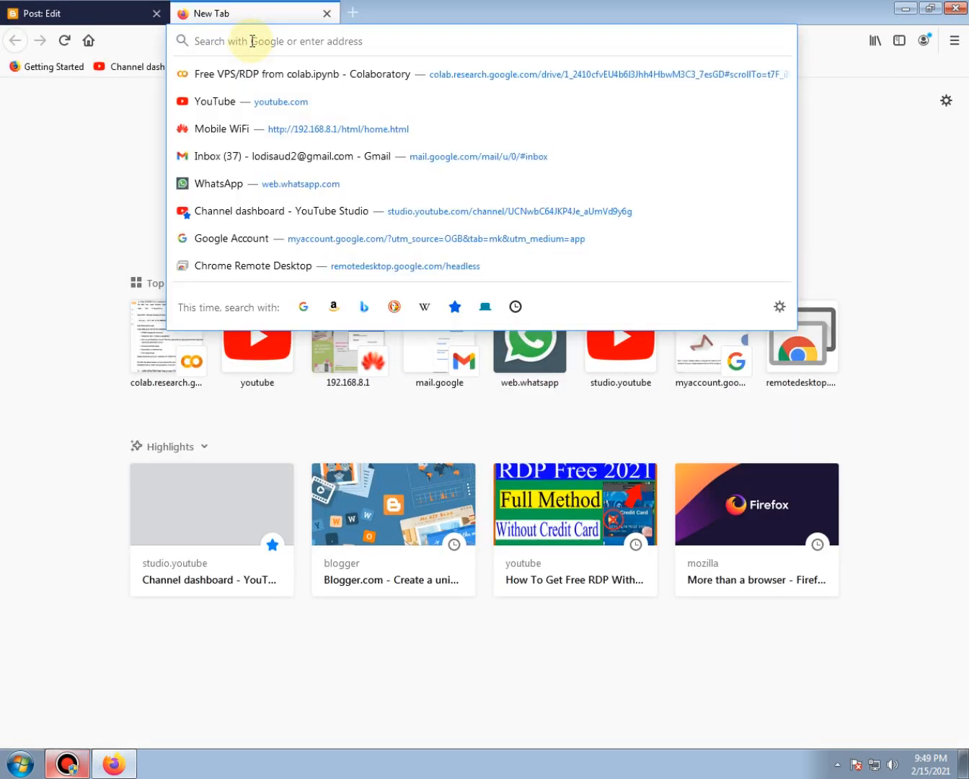
type("job ")
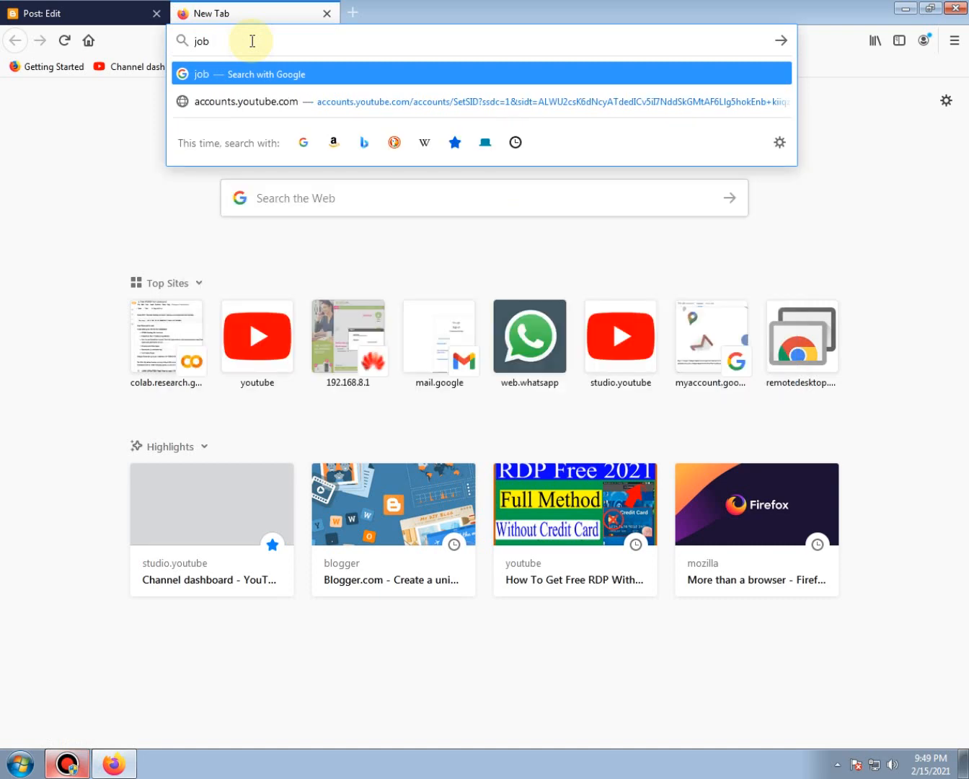
type("2021")
key("Return")
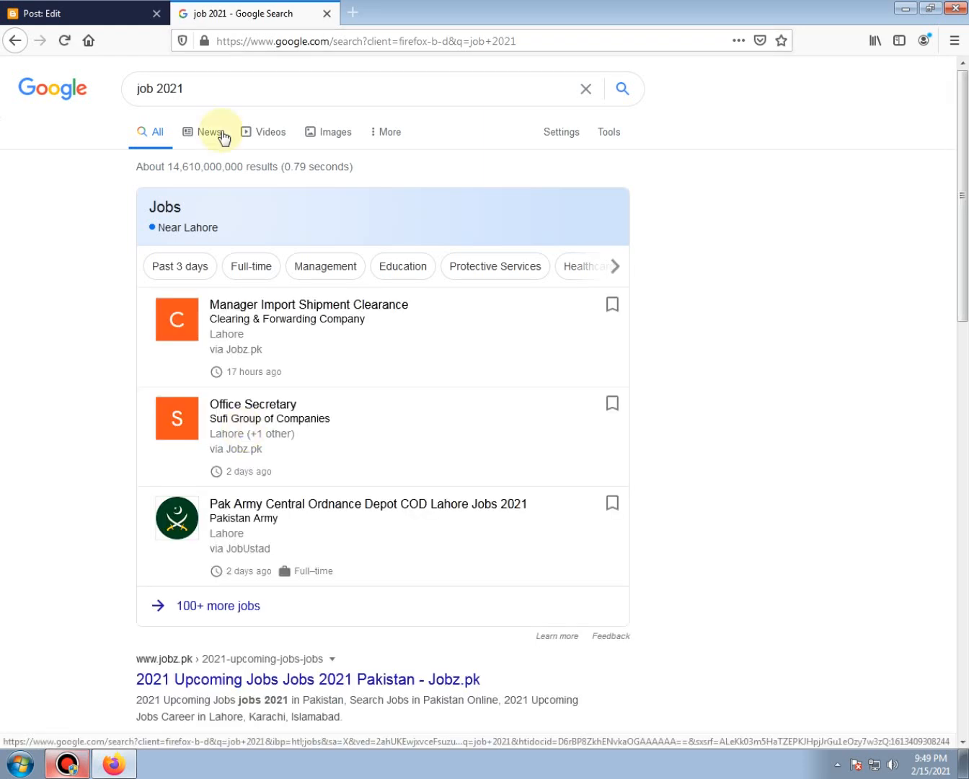
left_click(310, 137)
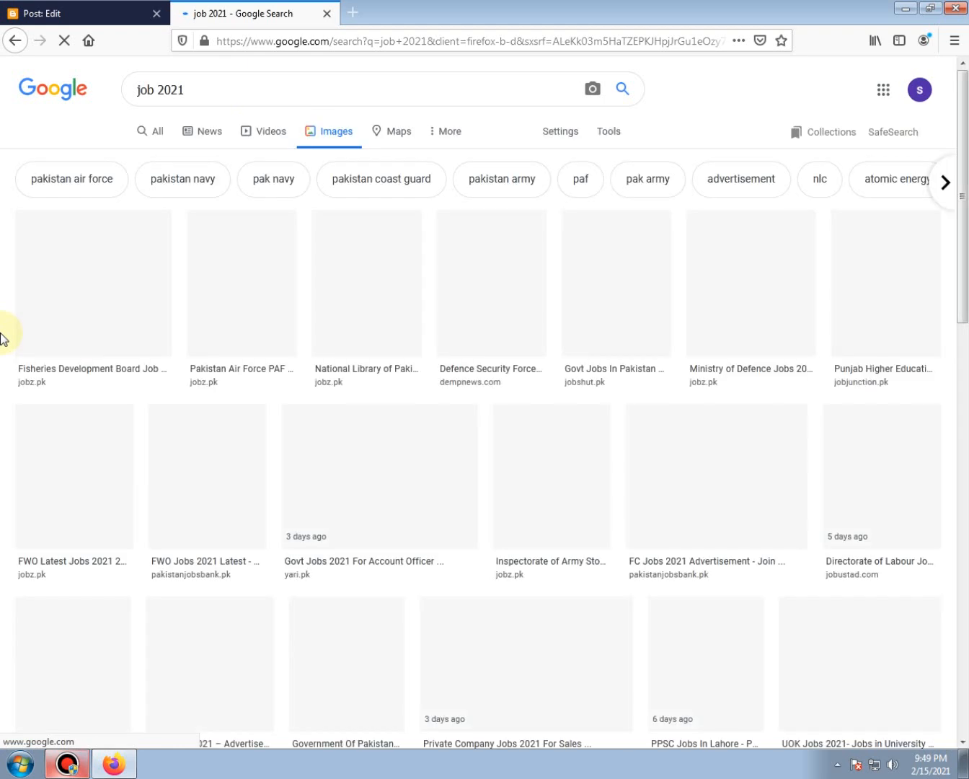
Save the Fisheries Development Board job advertisement image to the Desktop as the PNG file 413266_1.
left_click(114, 294)
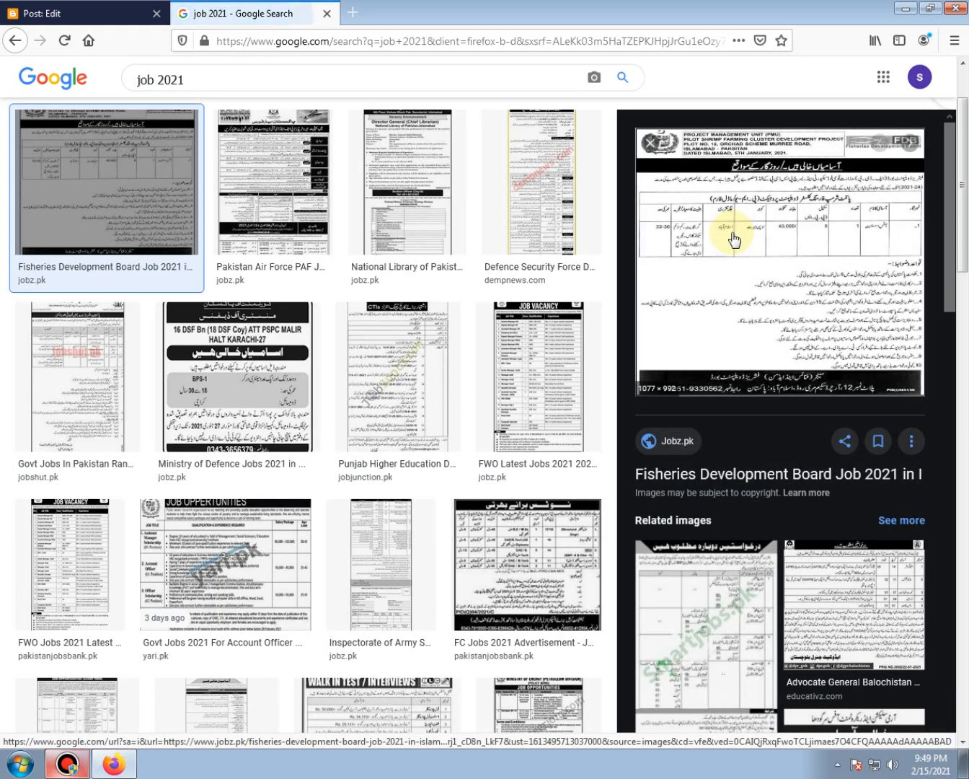
right_click(732, 234)
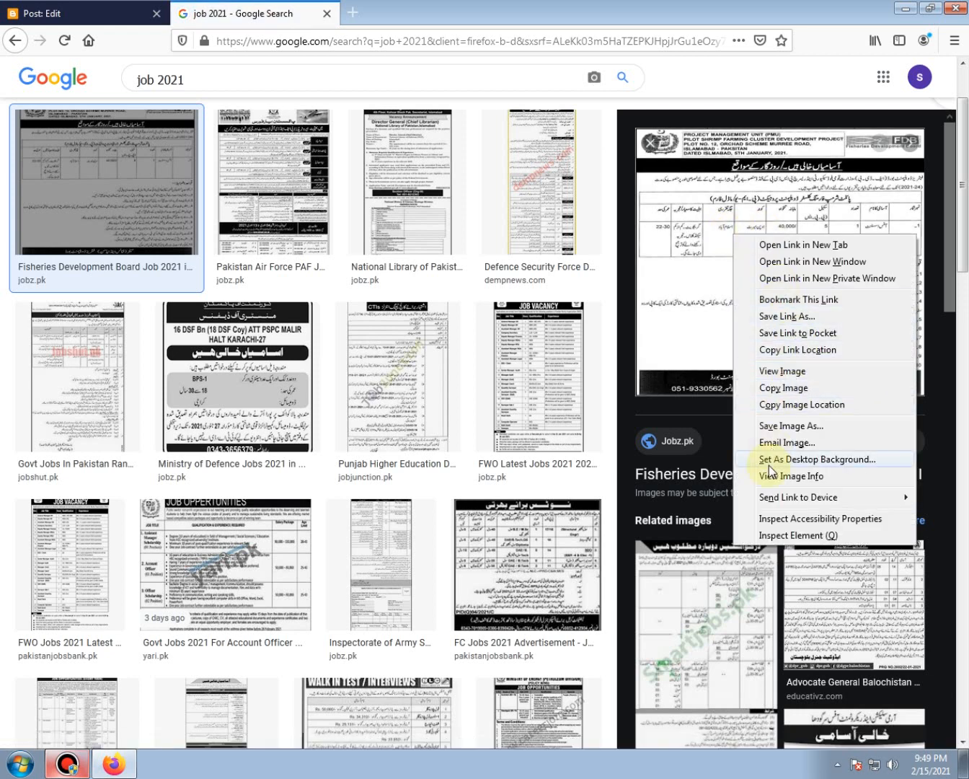
left_click(791, 428)
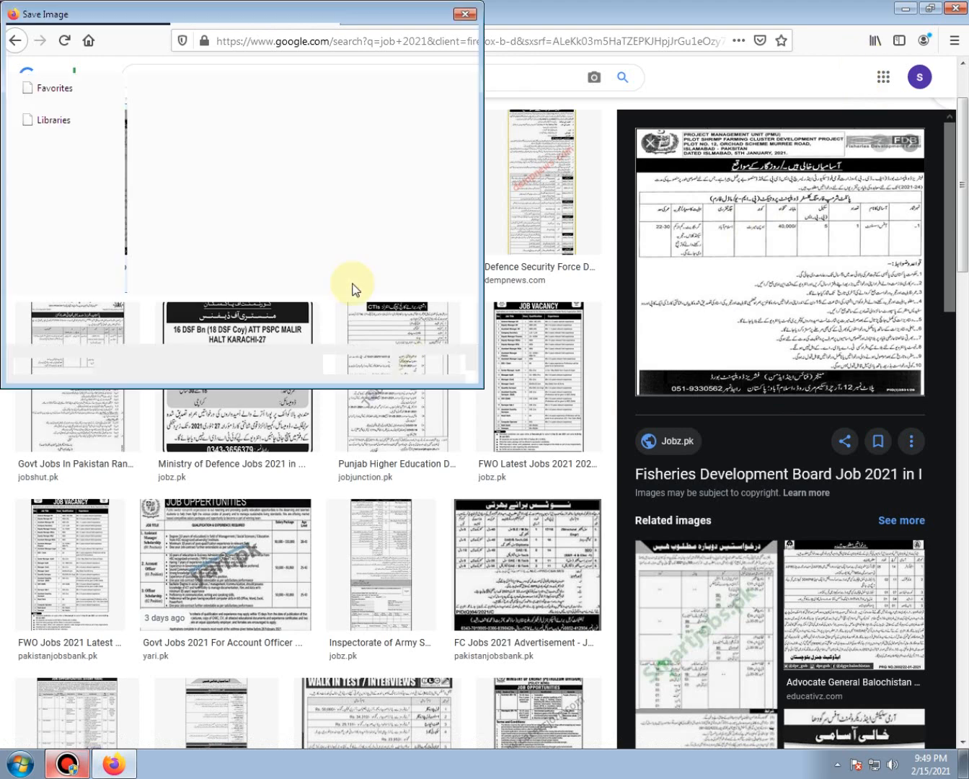
left_click(51, 107)
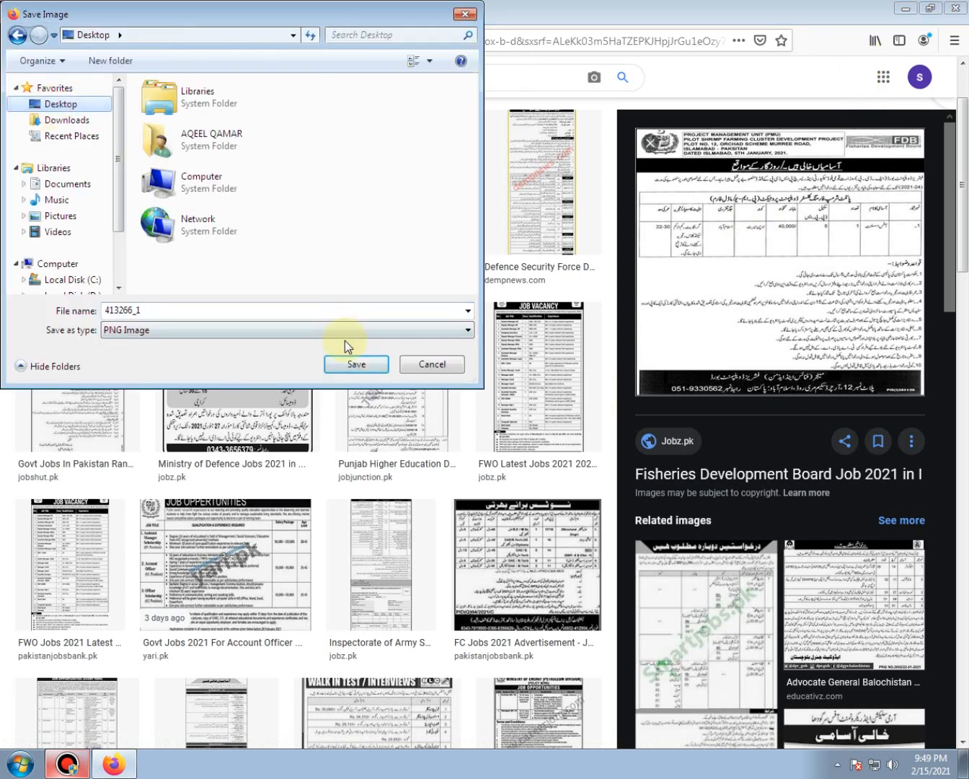
left_click(373, 364)
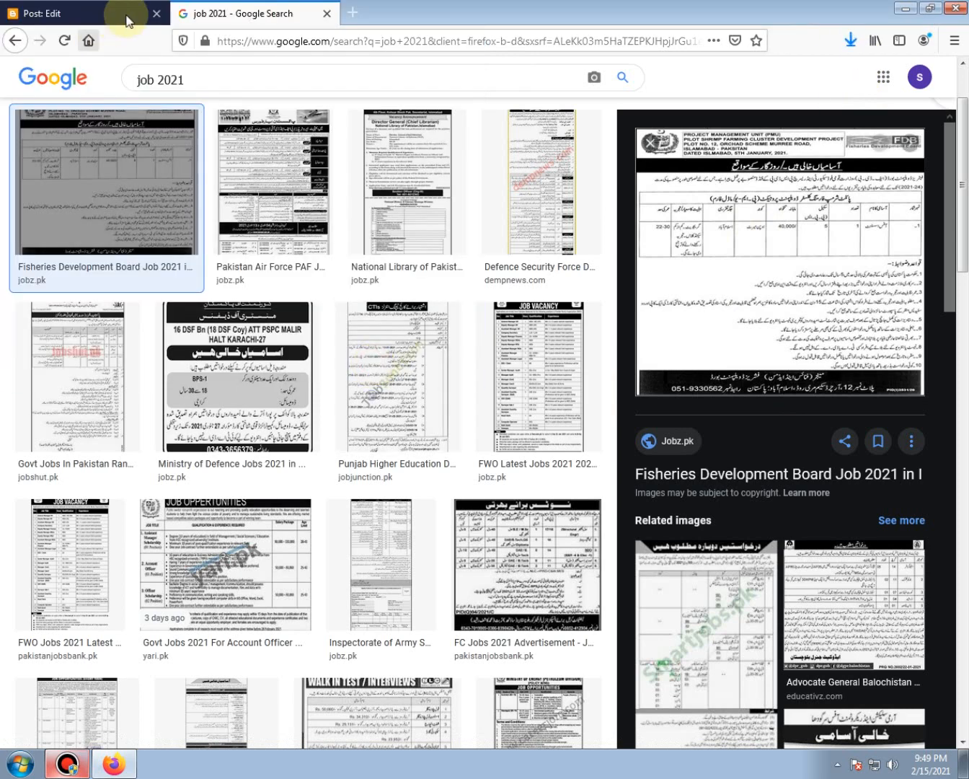
Return to the post editor and upload the 413266_1 PNG image from the Desktop for the new post.
left_click(130, 20)
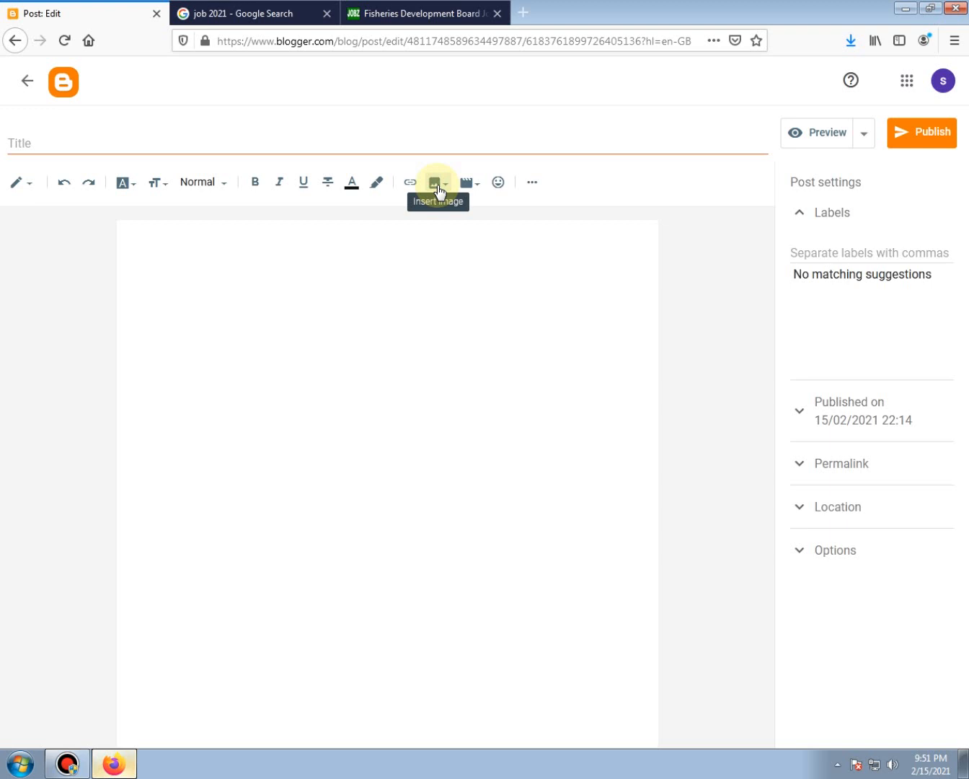
left_click(438, 190)
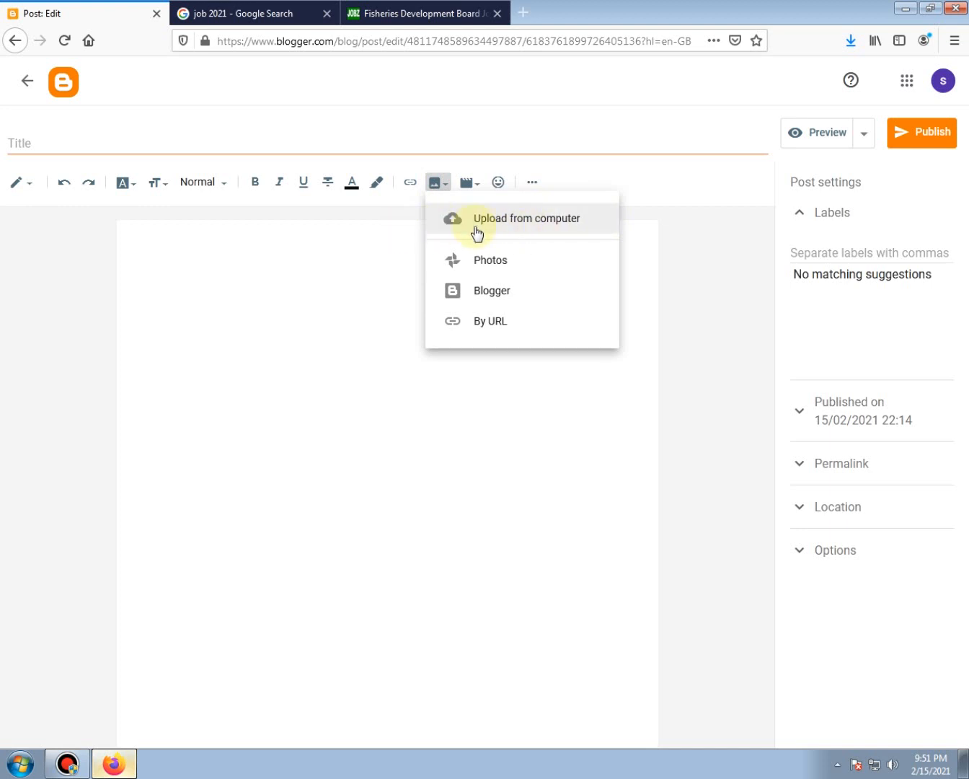
left_click(536, 220)
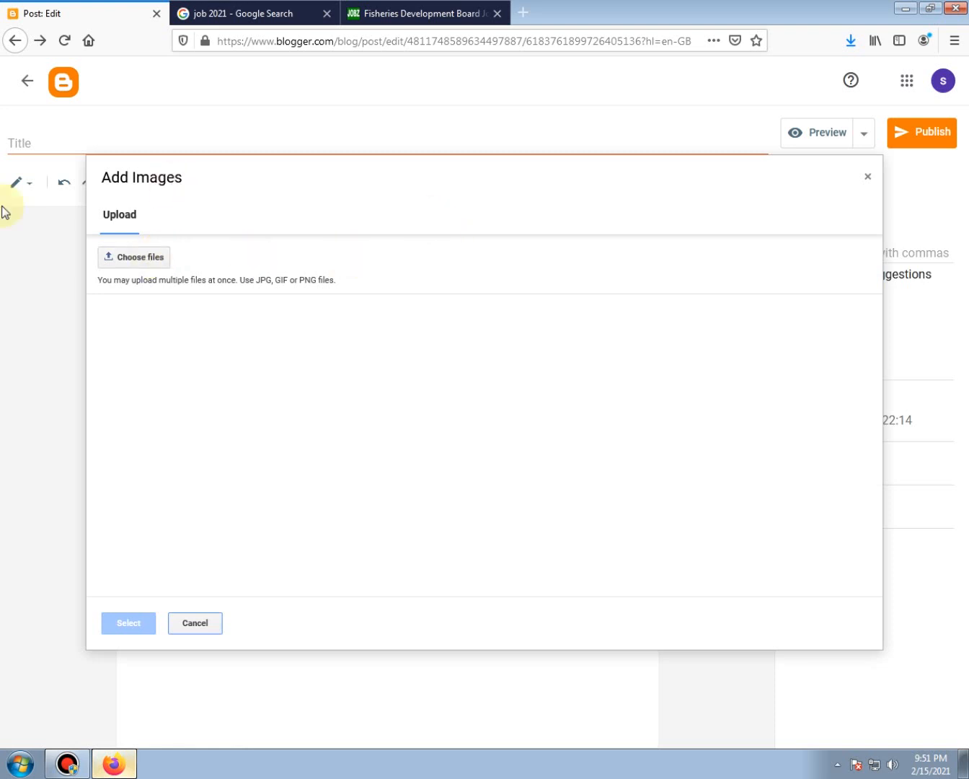
left_click(143, 260)
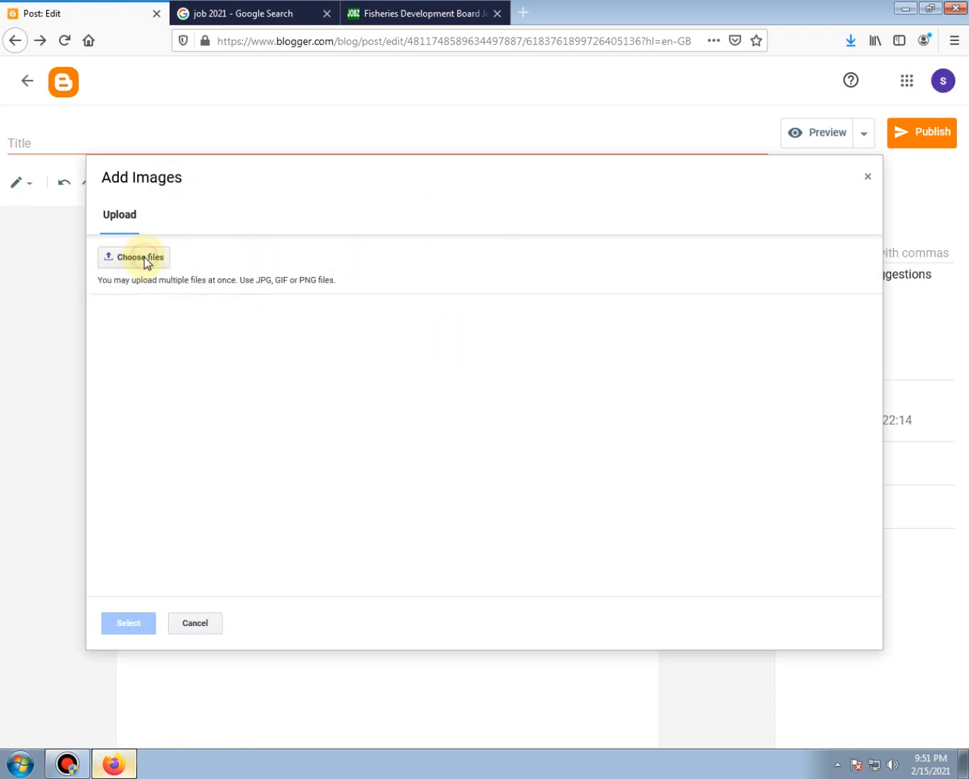
left_click(192, 281)
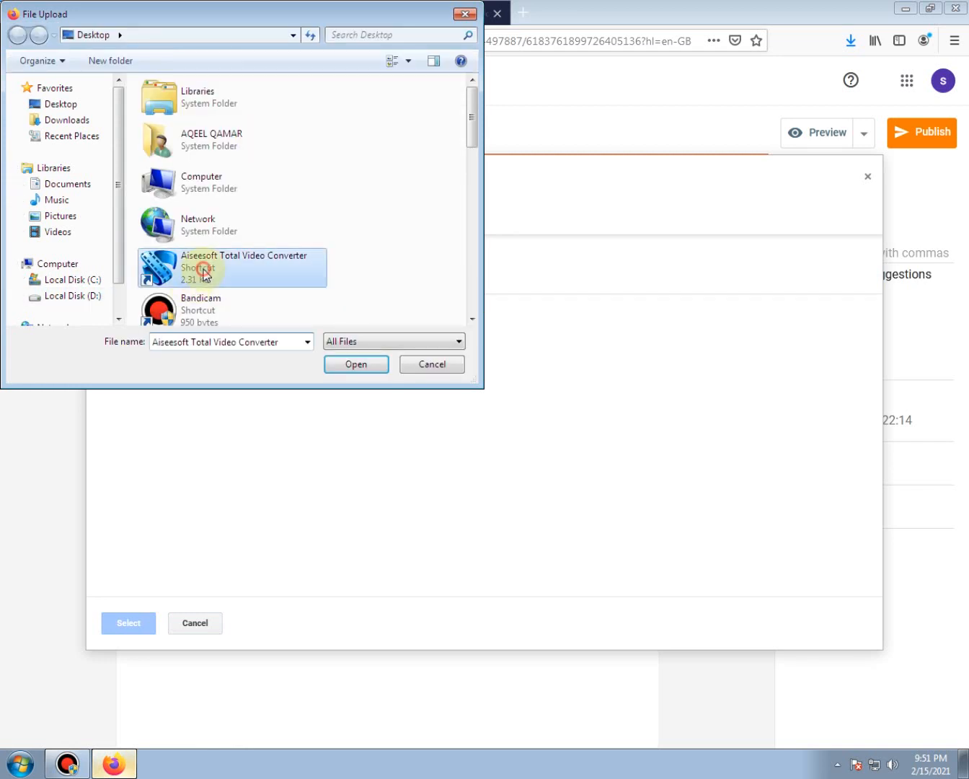
scroll(202, 272, "down", 5)
scroll(205, 274, "down", 1)
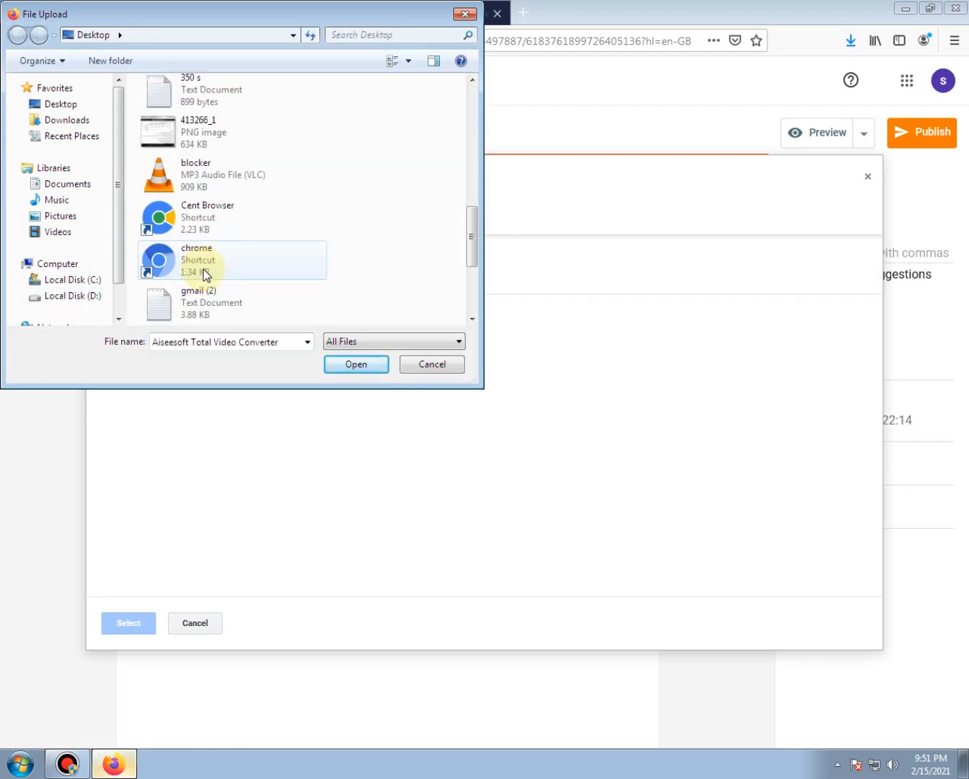
left_click(211, 141)
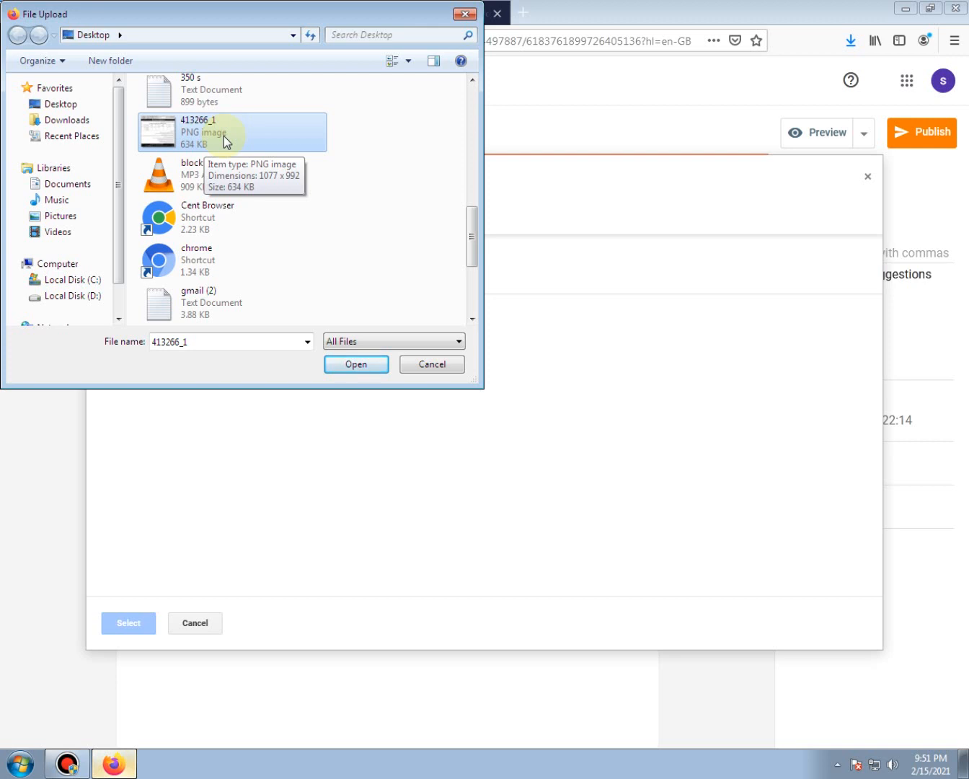
left_click(371, 366)
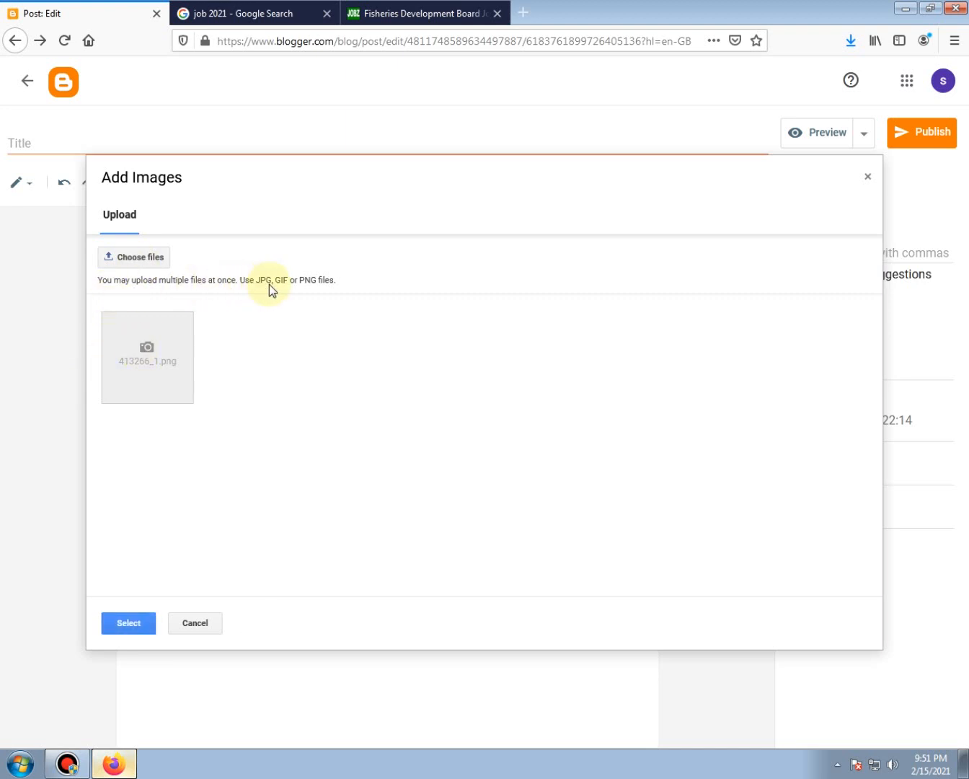
Select the uploaded job advertisement image and insert it into the post body.
right_click(164, 364)
left_click(157, 359)
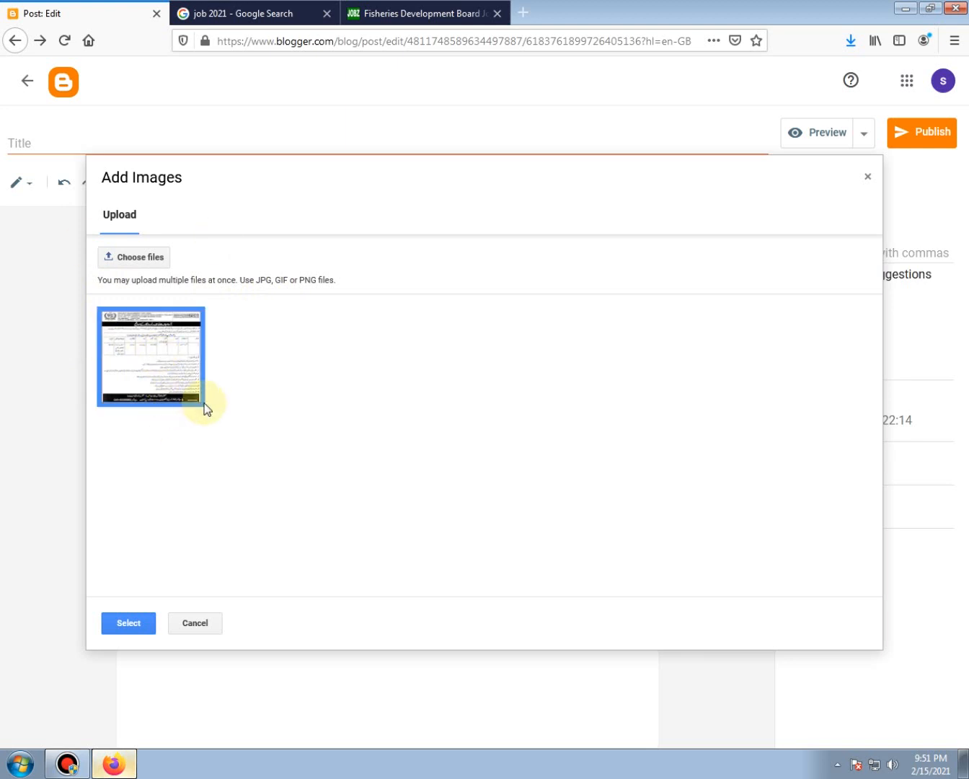
left_click_drag(200, 401, 282, 413)
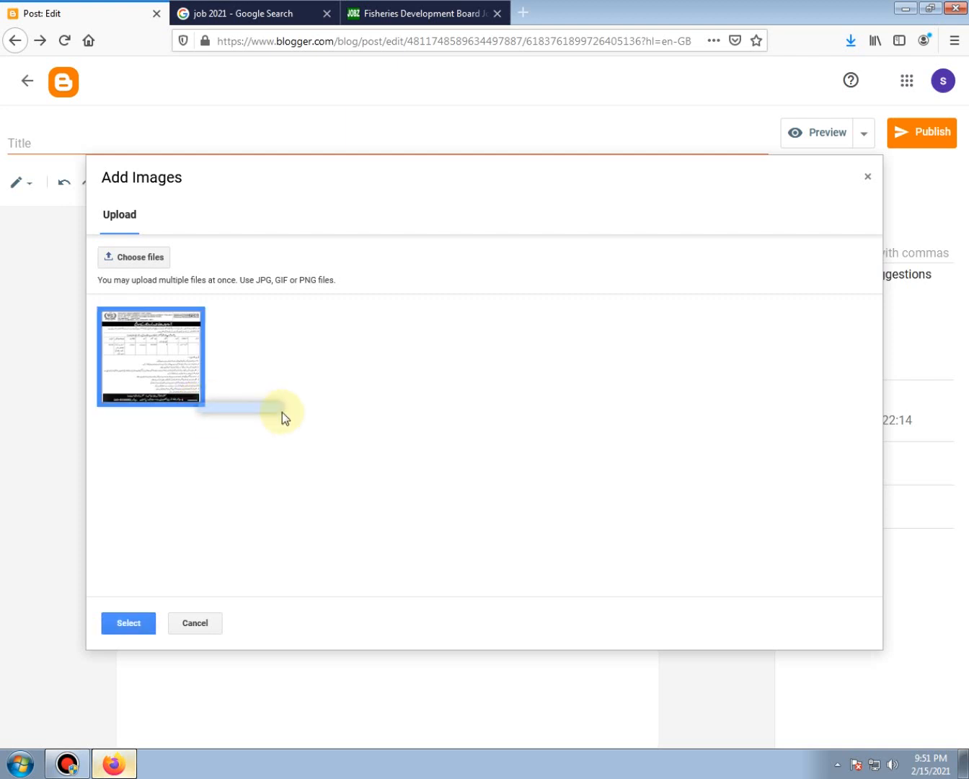
left_click(171, 383)
left_click(158, 357)
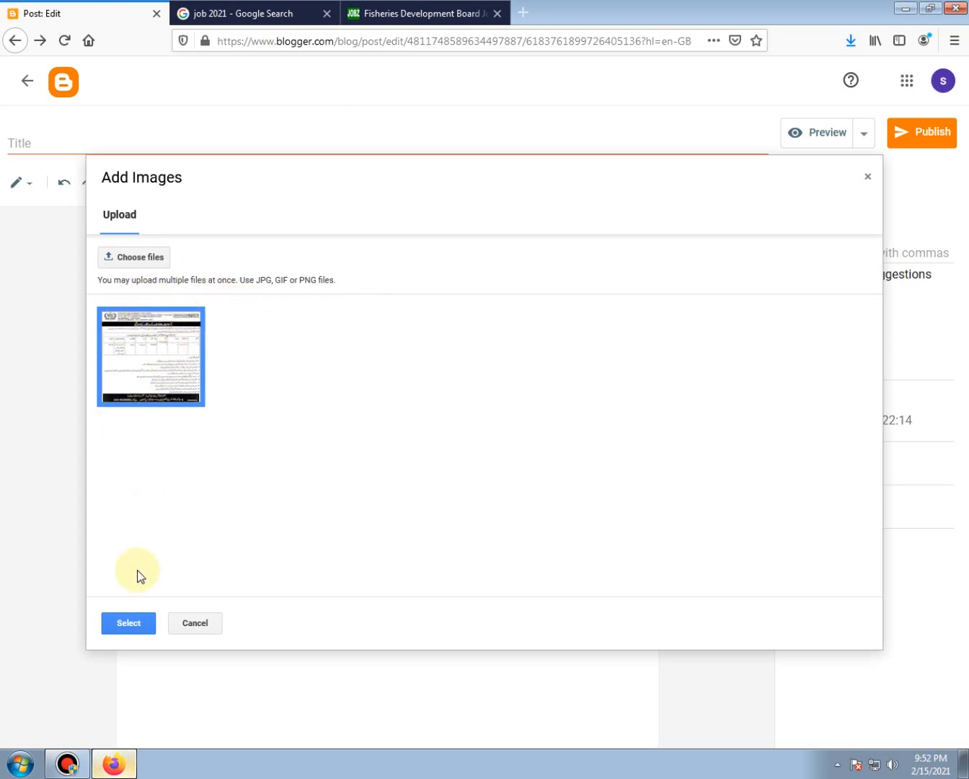
left_click(129, 624)
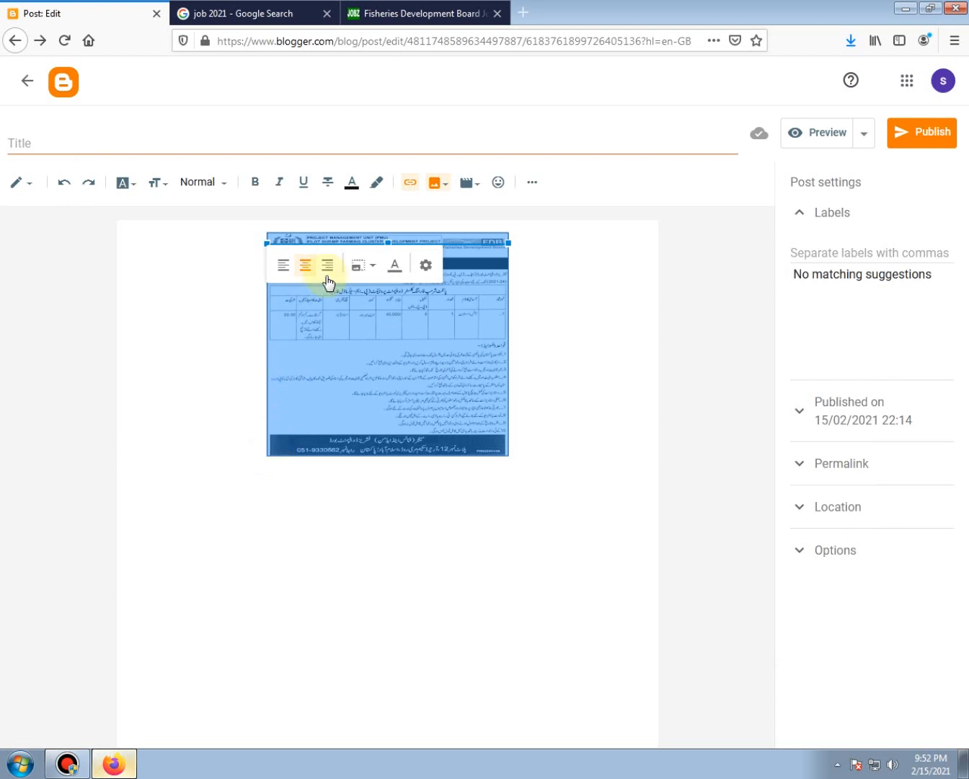
Try left and right alignment on the job advertisement image and set it back to centre alignment.
left_click(286, 275)
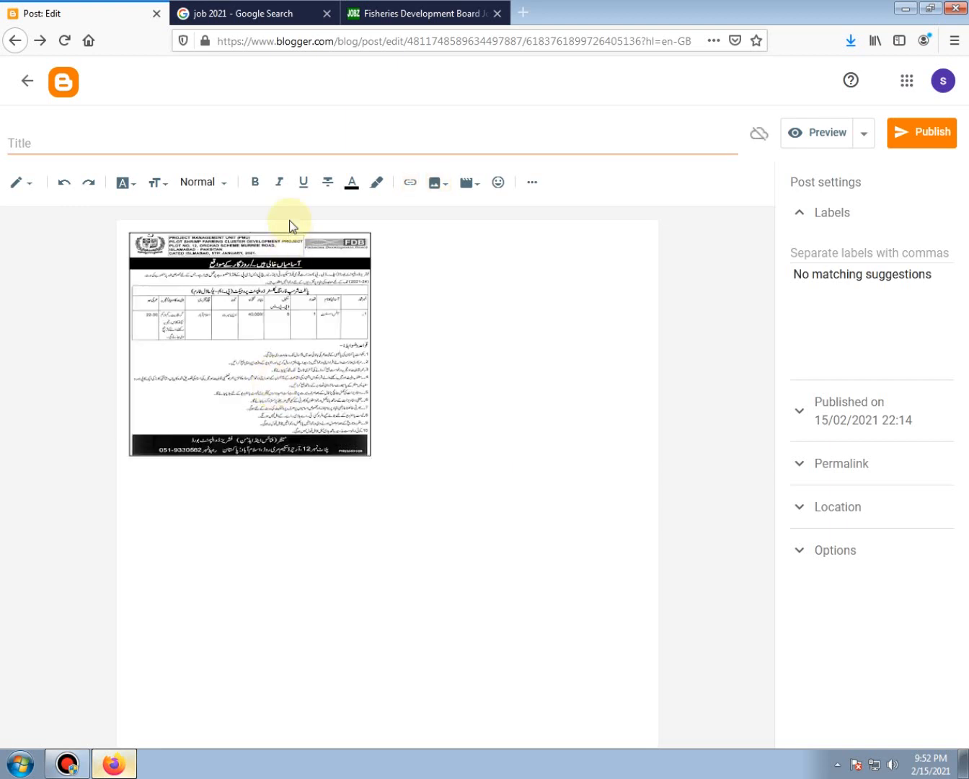
left_click(289, 298)
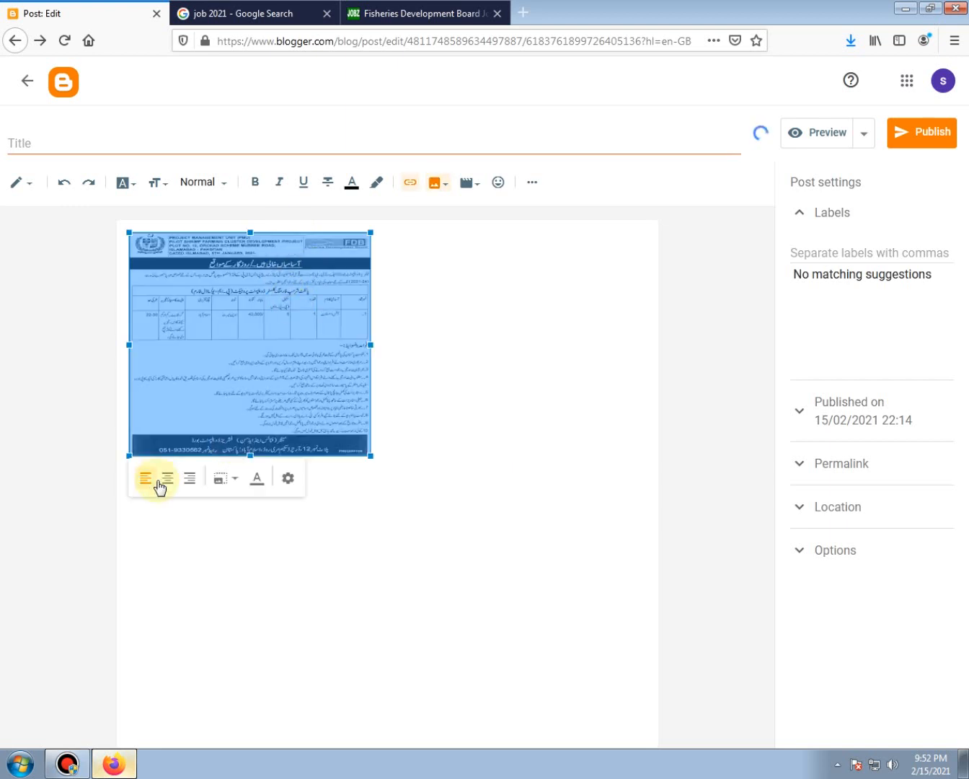
left_click(190, 485)
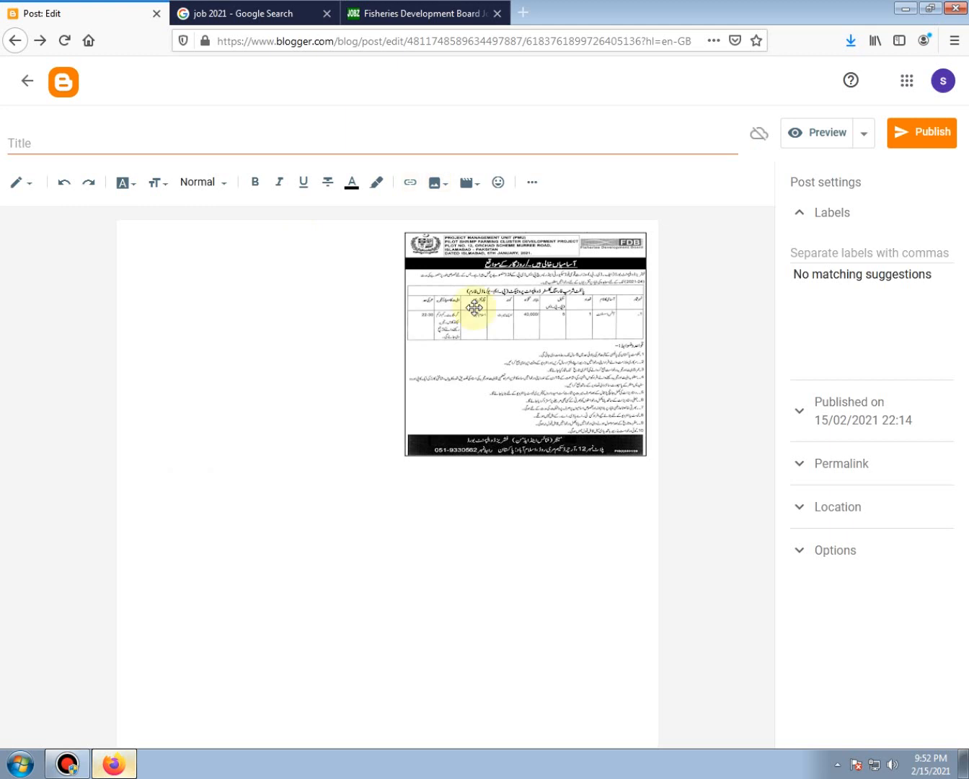
left_click(474, 305)
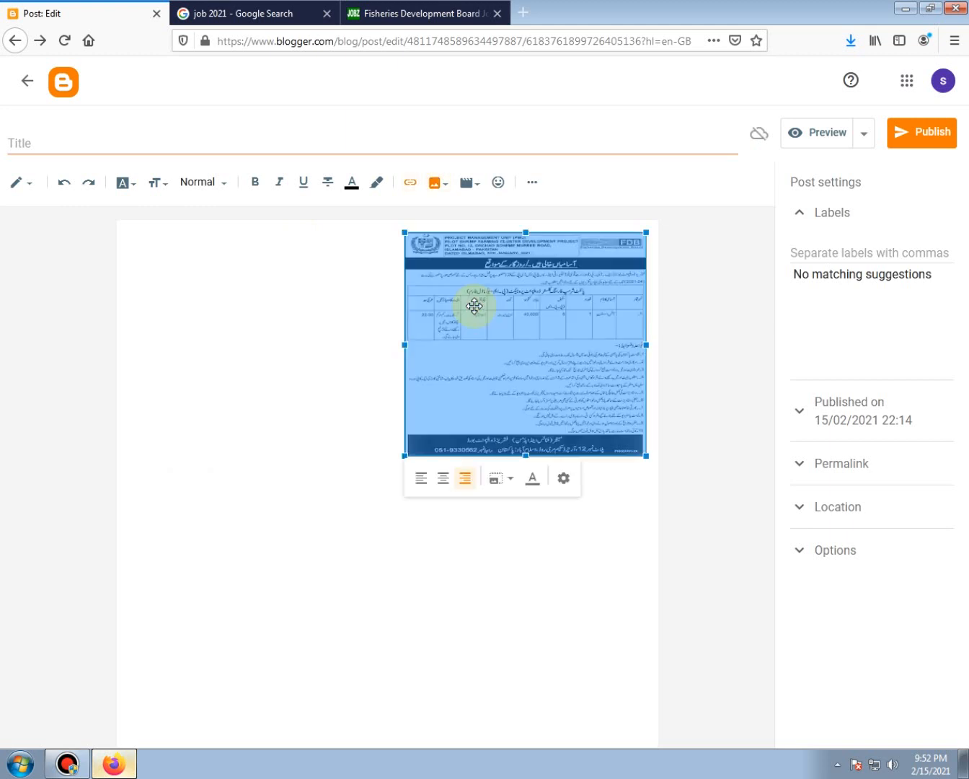
left_click(446, 487)
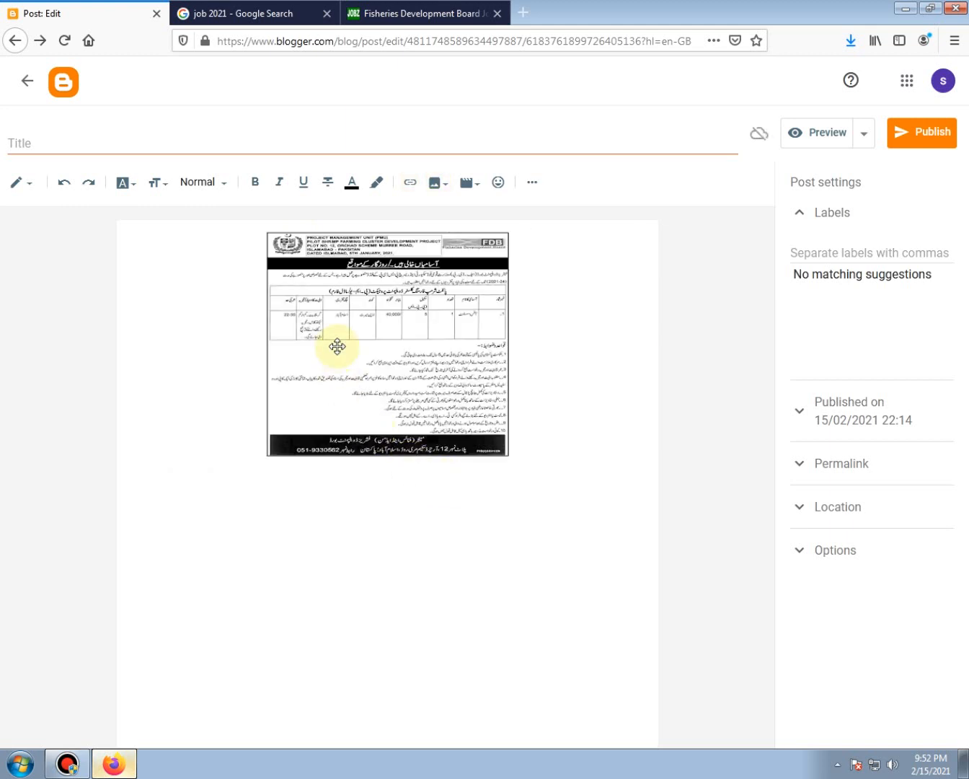
Stretch the job advertisement image horizontally on both sides to fill most of the post's width.
left_click(337, 347)
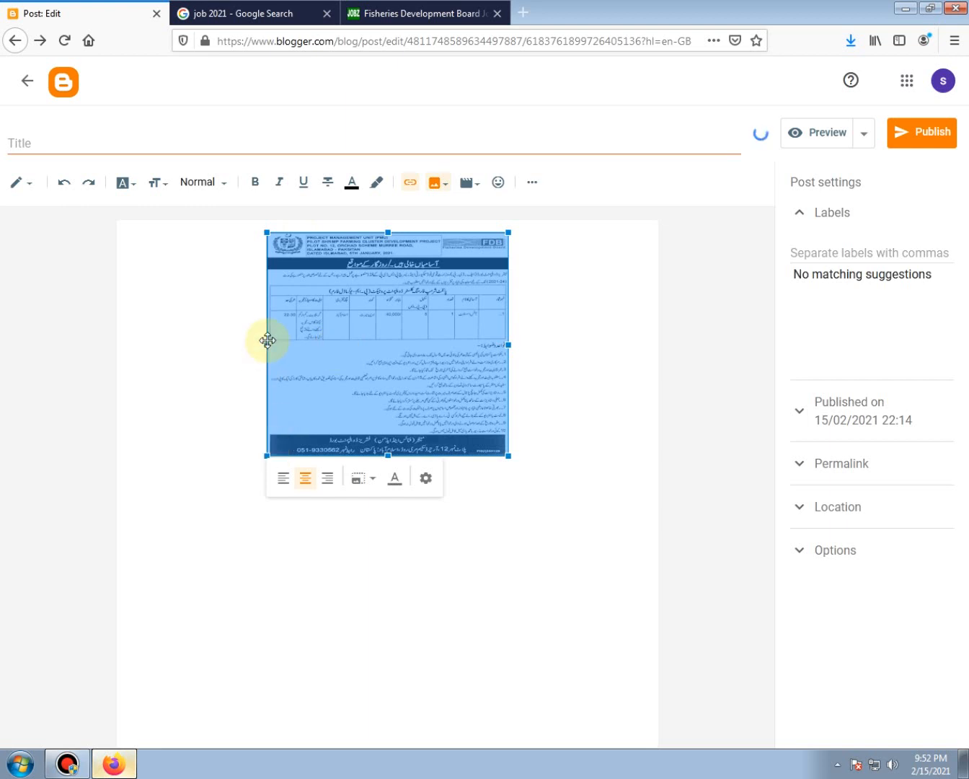
left_click_drag(267, 345, 134, 344)
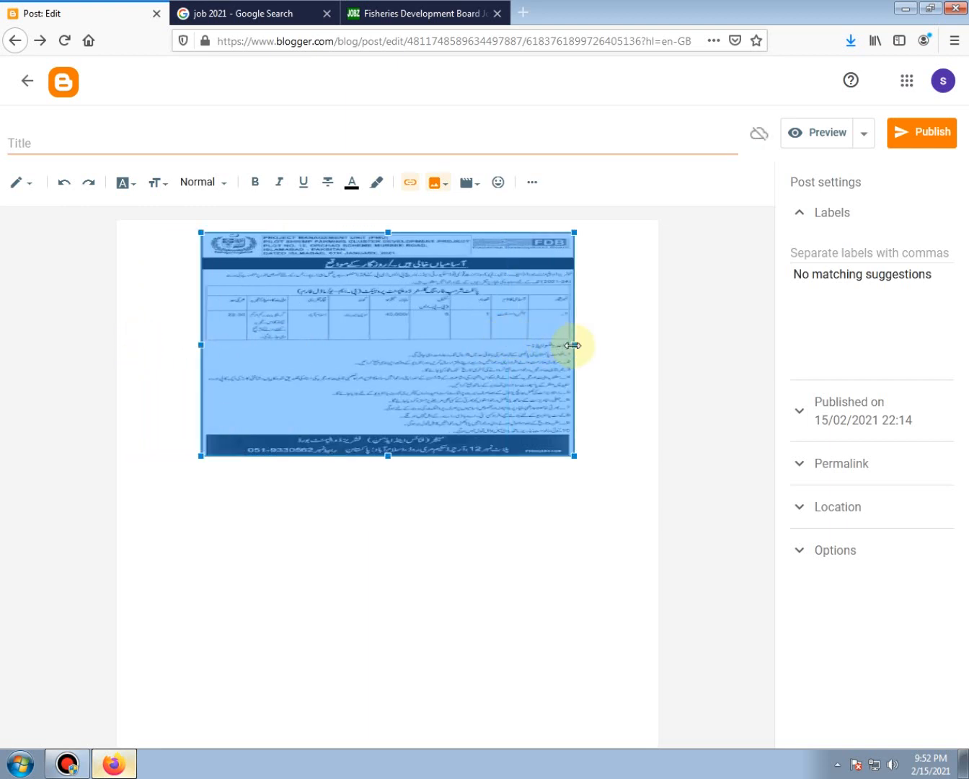
left_click_drag(575, 344, 633, 344)
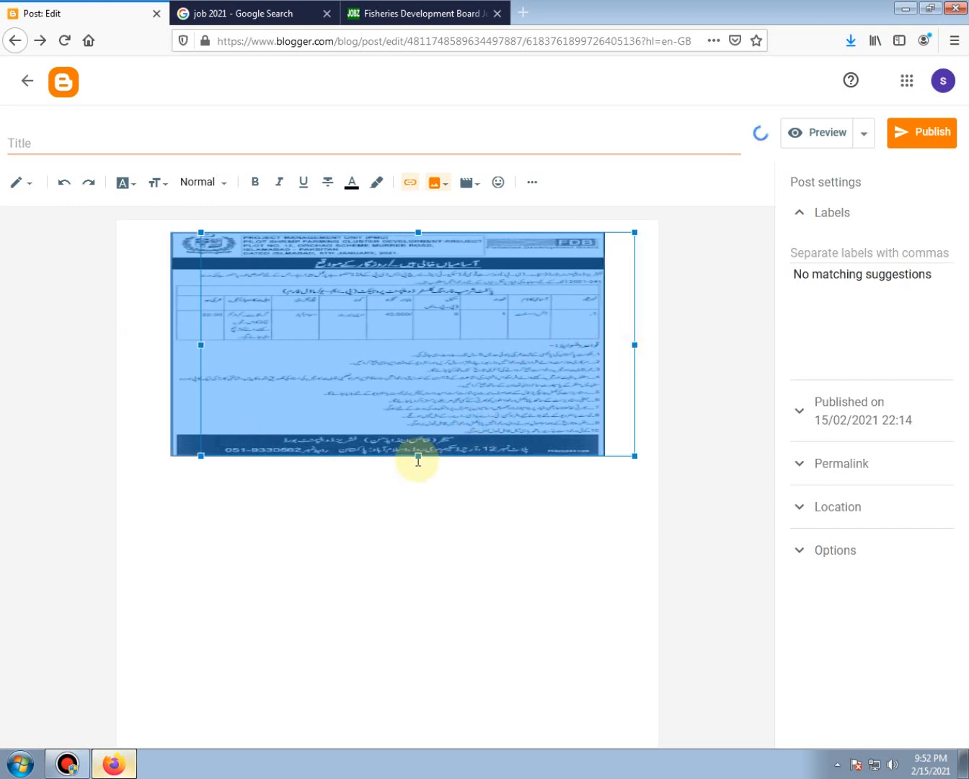
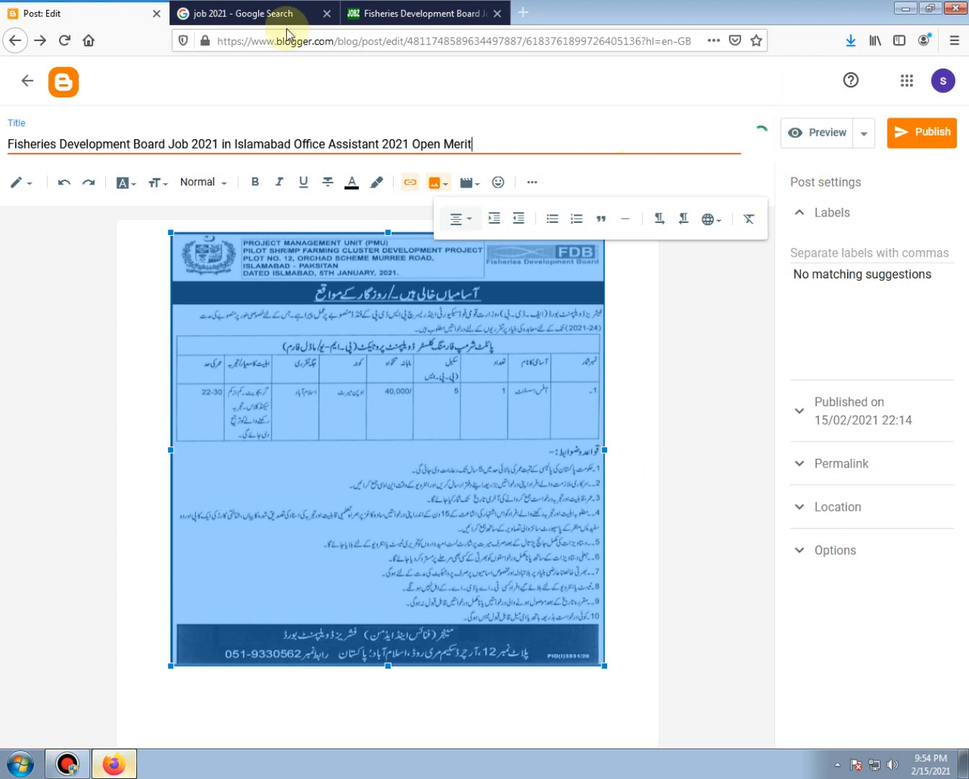
Copy the full text of the post title.
left_click_drag(346, 145, 49, 144)
right_click(49, 143)
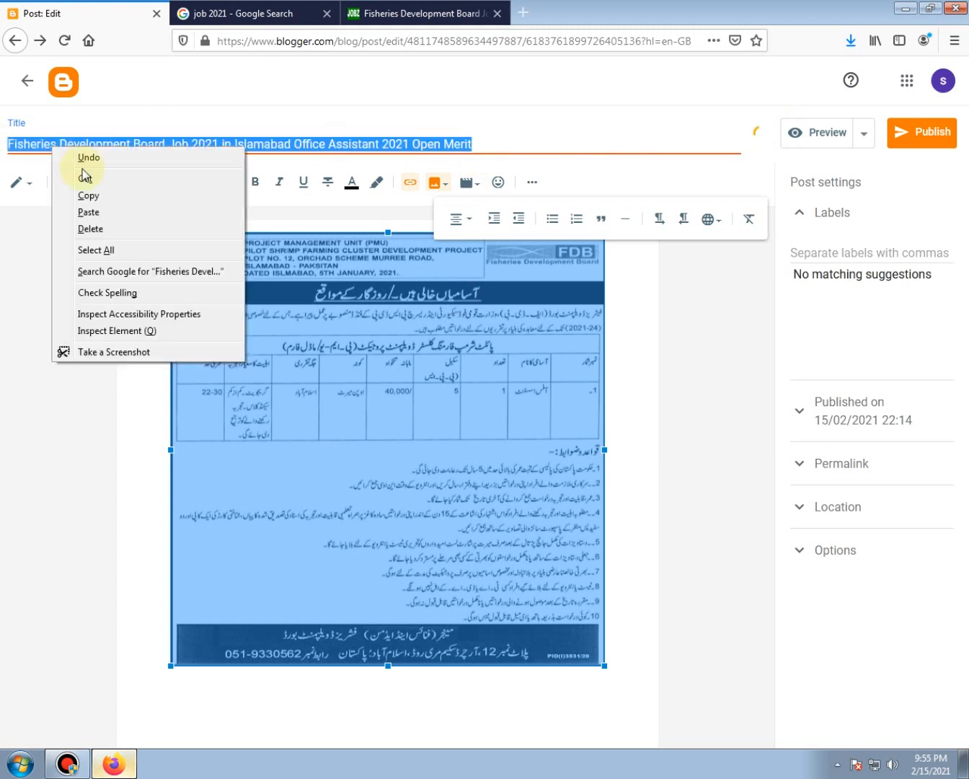
left_click(96, 195)
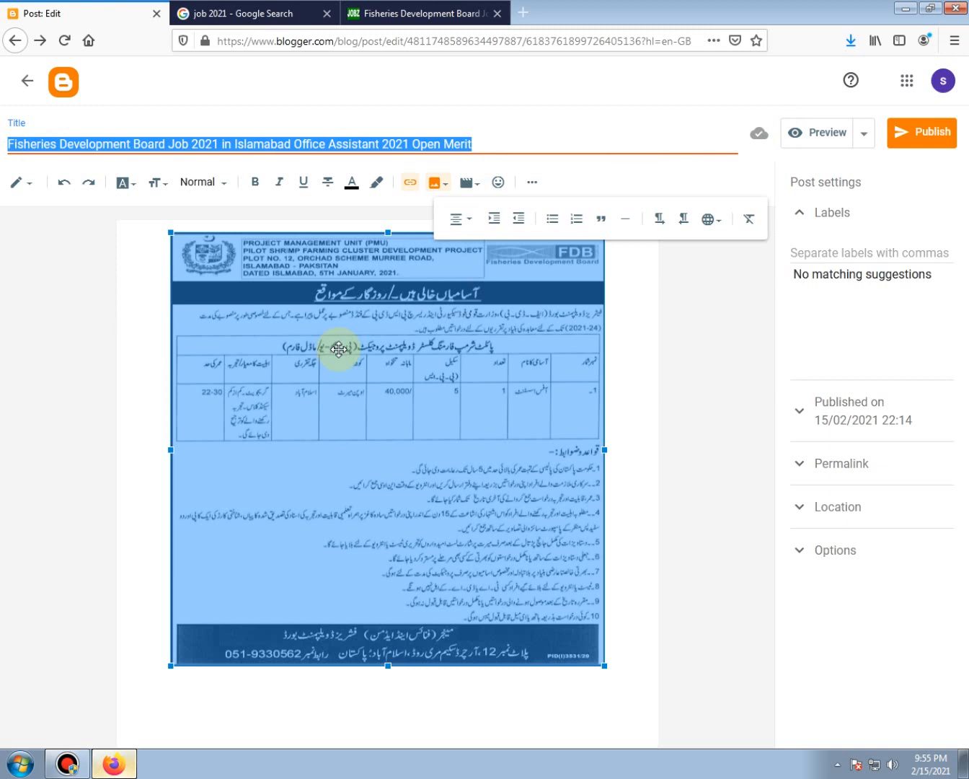
Set the image's alt text and title text to "Fisheries Development Board Job 2021 in Islamabad Office Assistant 2021 Open Merit" and its size to Large.
left_click(353, 559)
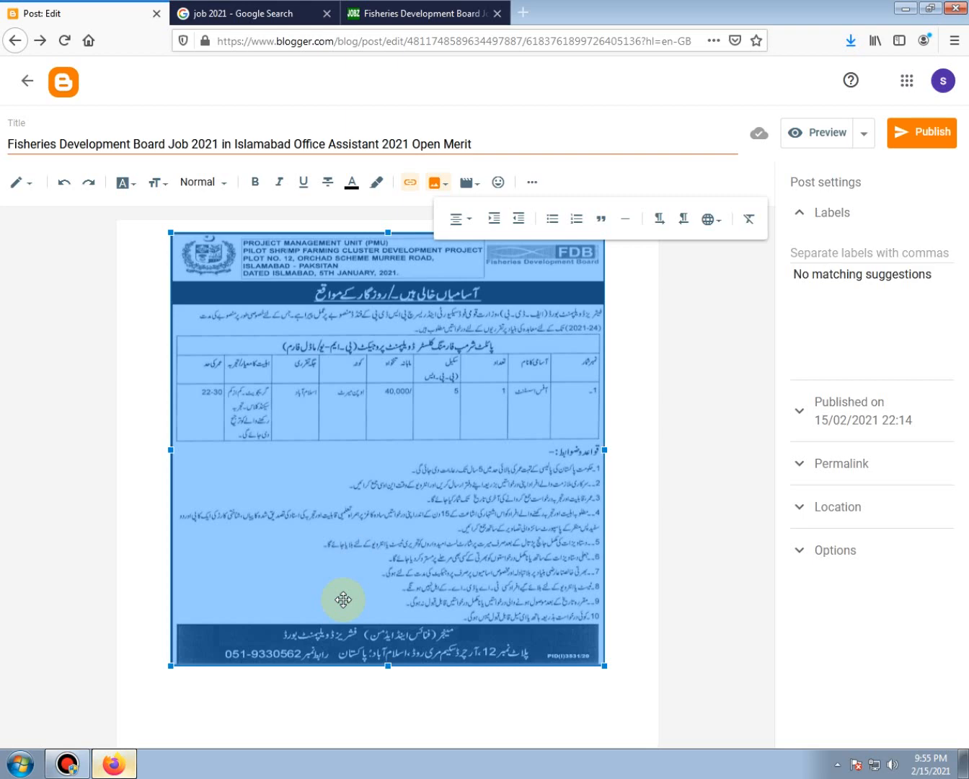
right_click(344, 598)
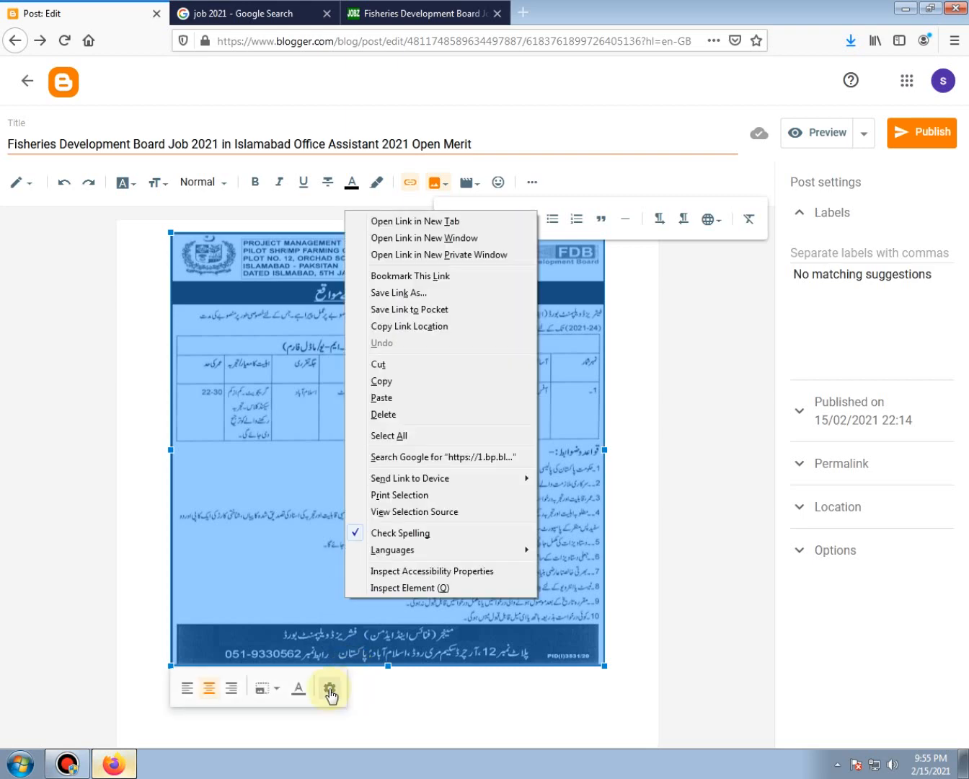
left_click(330, 690)
left_click(330, 689)
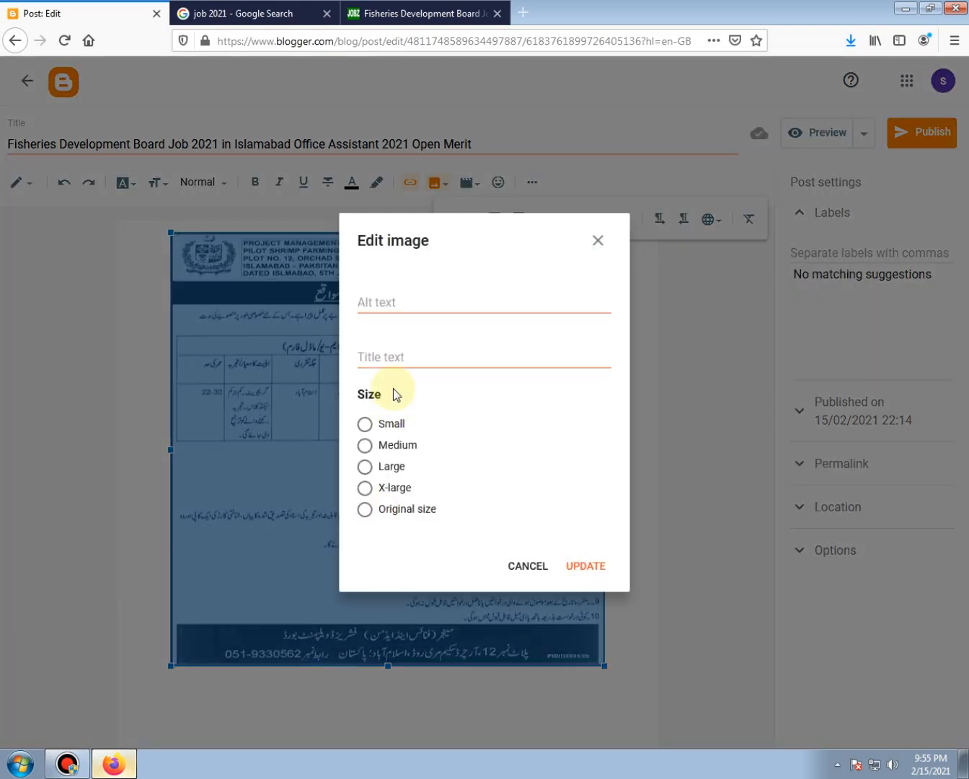
left_click(396, 303)
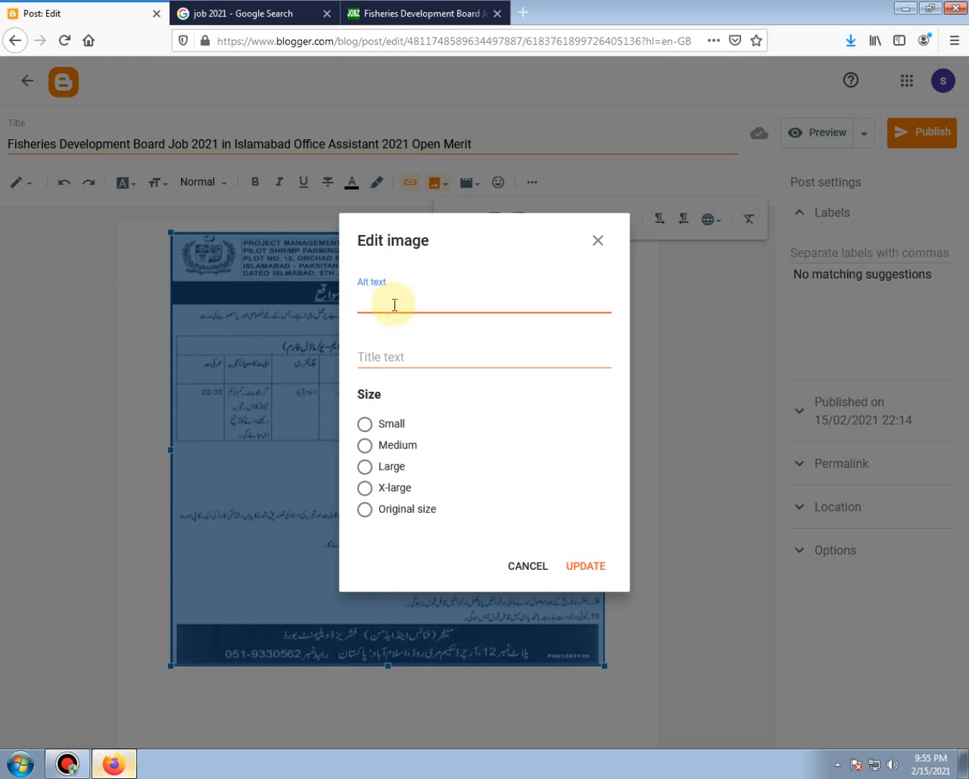
key("ctrl+v")
left_click(401, 355)
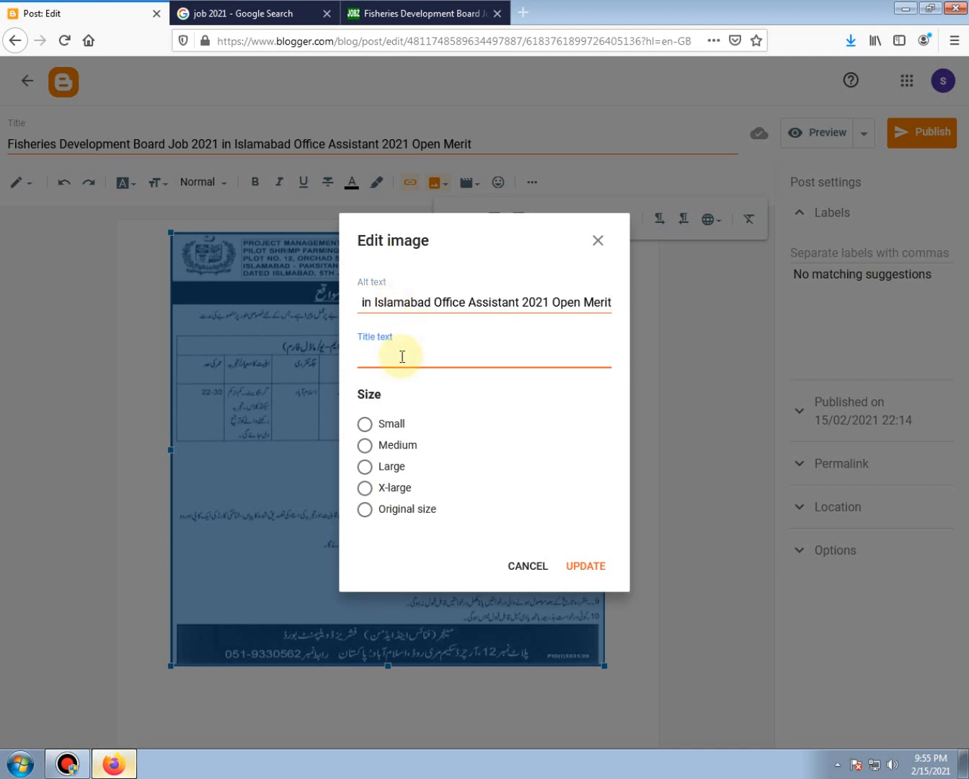
key("ctrl+v")
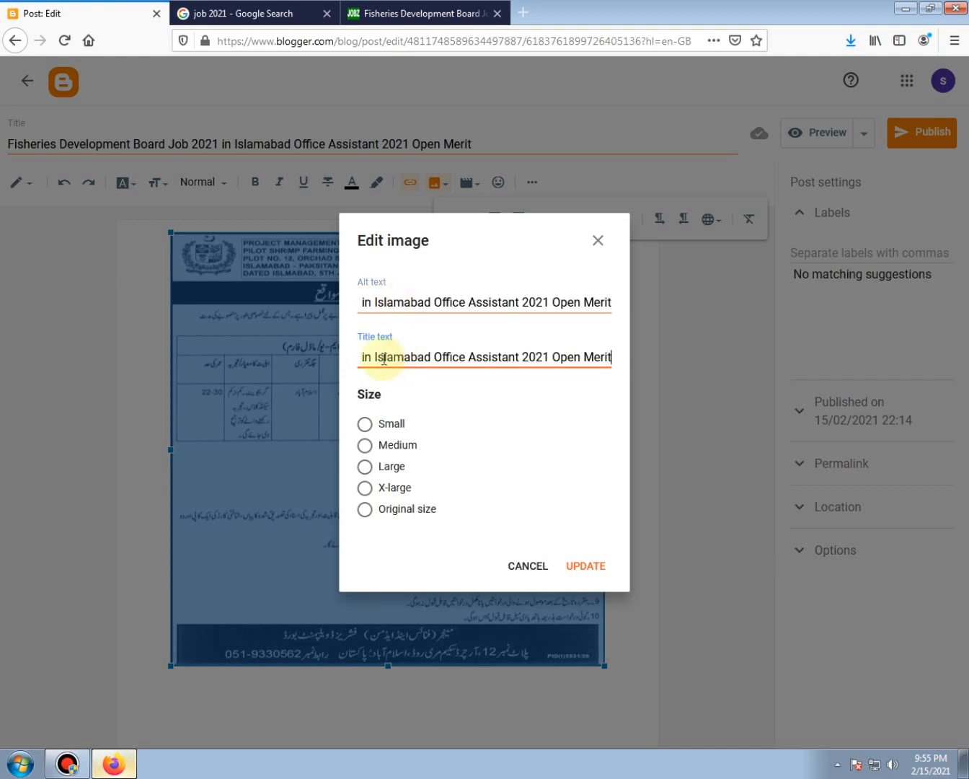
left_click(365, 466)
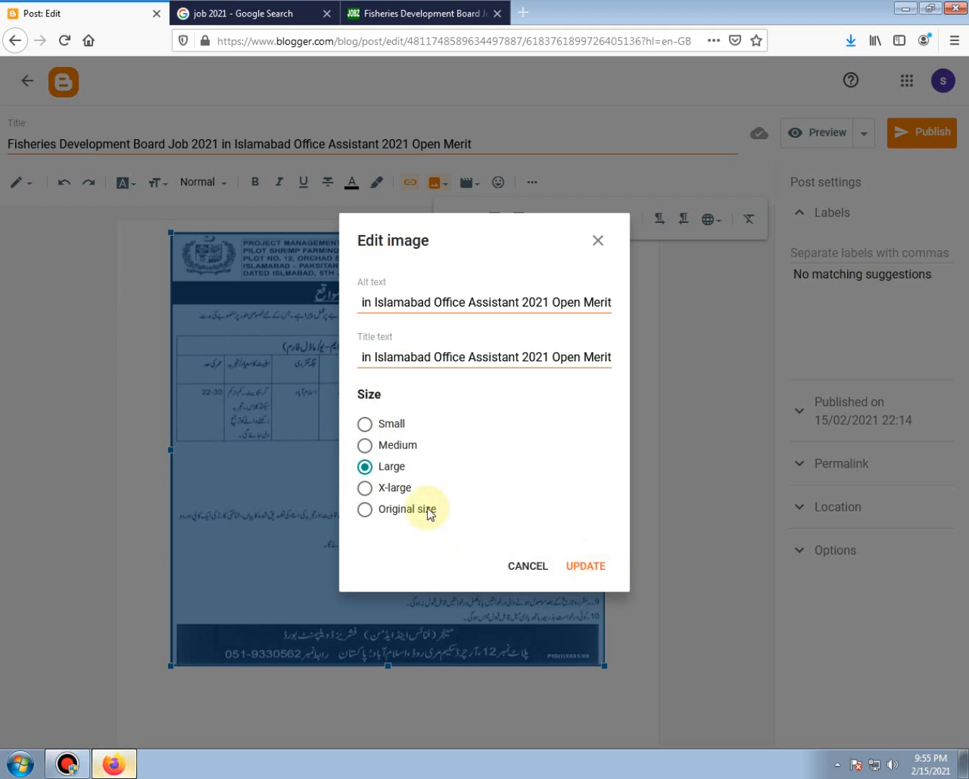
left_click(587, 568)
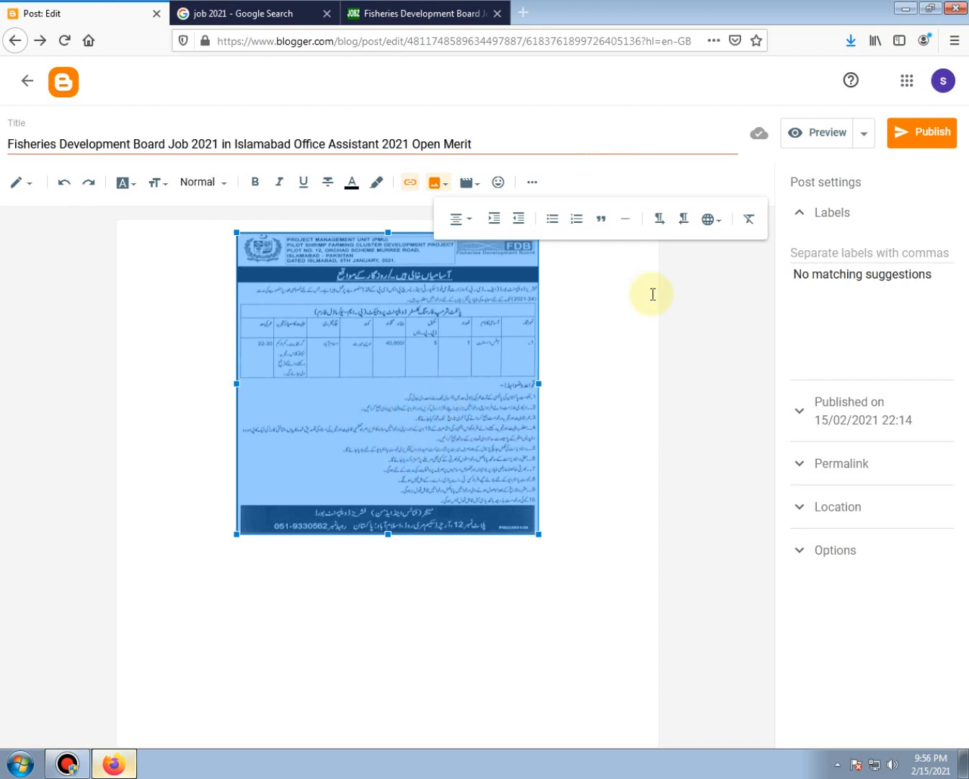
Widen the Large-size advertisement image on both sides until it nearly spans the post area.
left_click(454, 313)
left_click(404, 330)
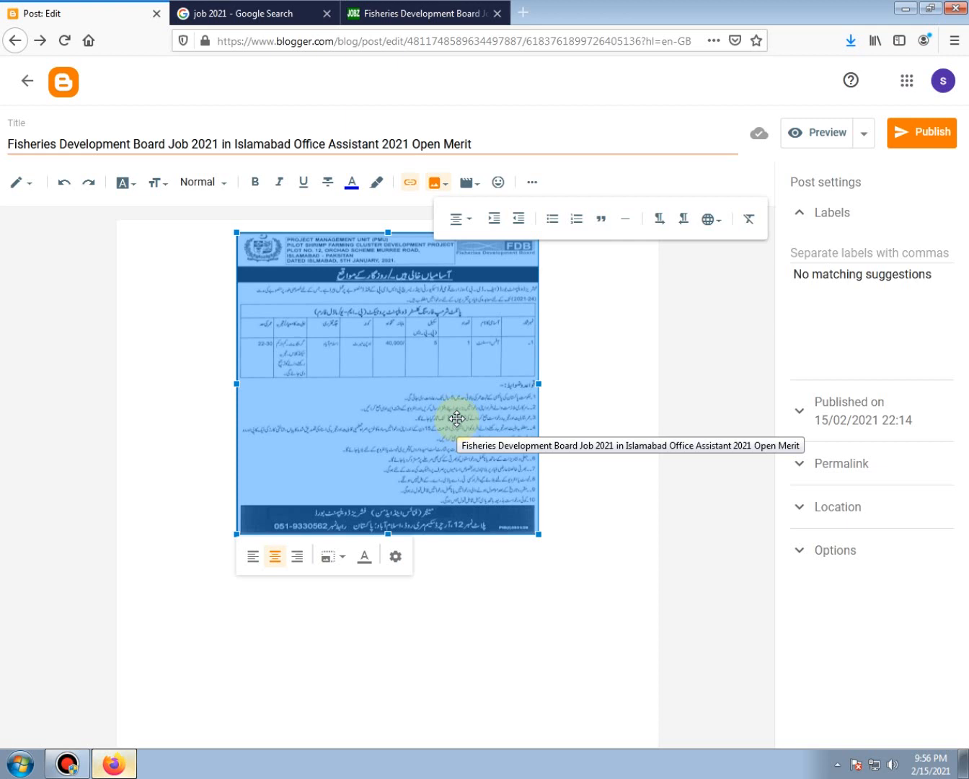
left_click_drag(237, 386, 127, 383)
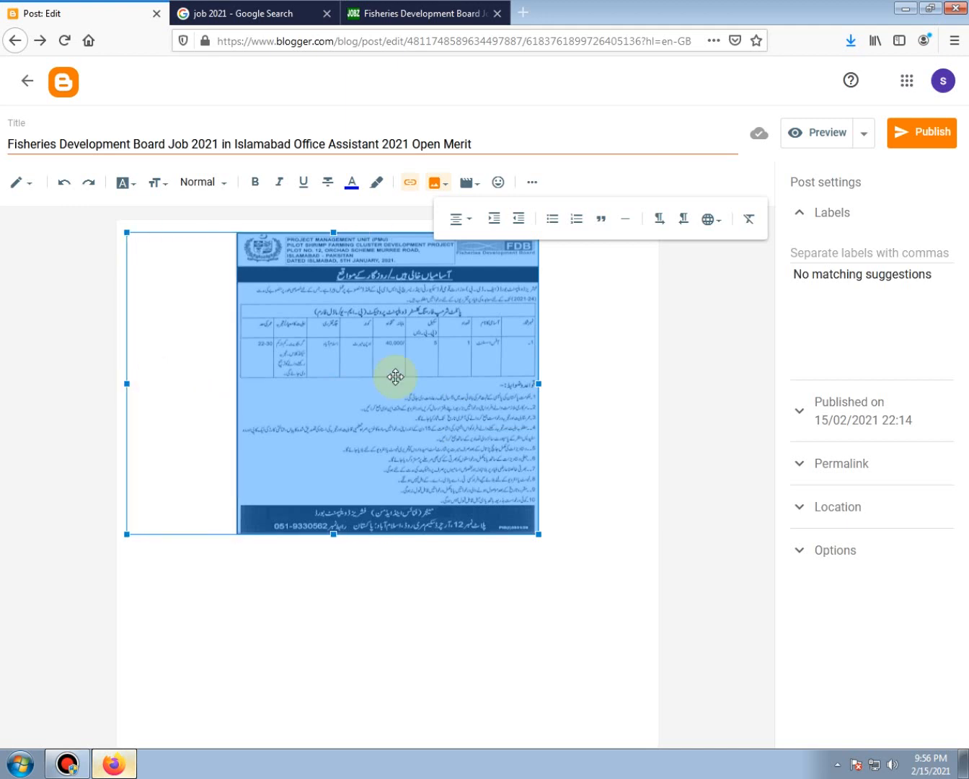
left_click_drag(598, 384, 643, 385)
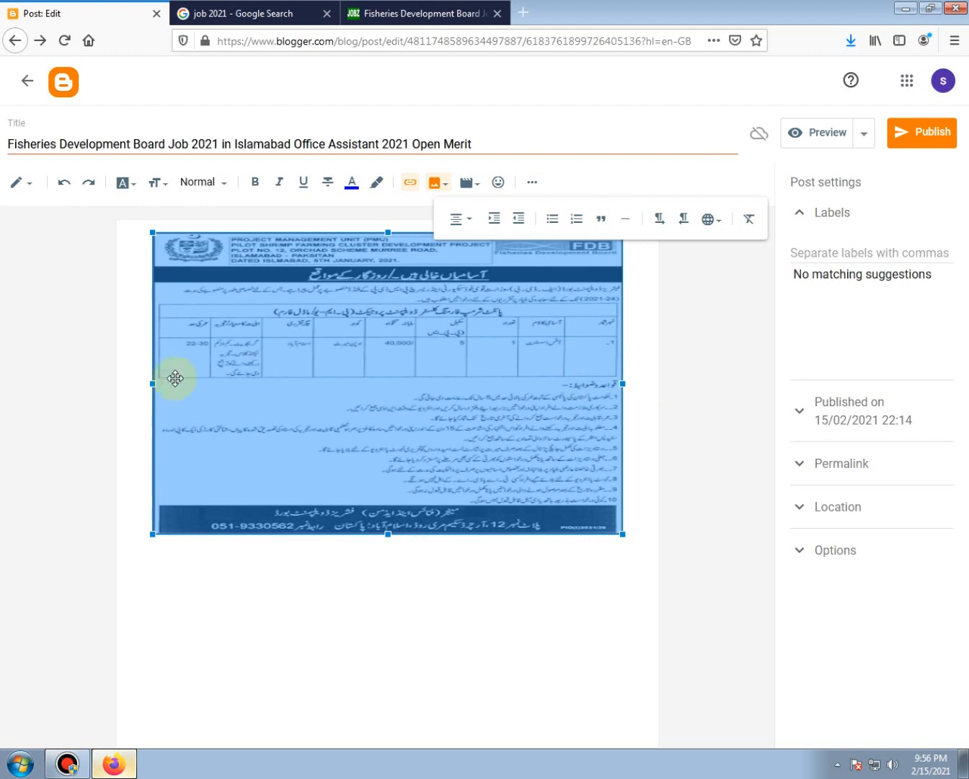
left_click_drag(151, 384, 130, 385)
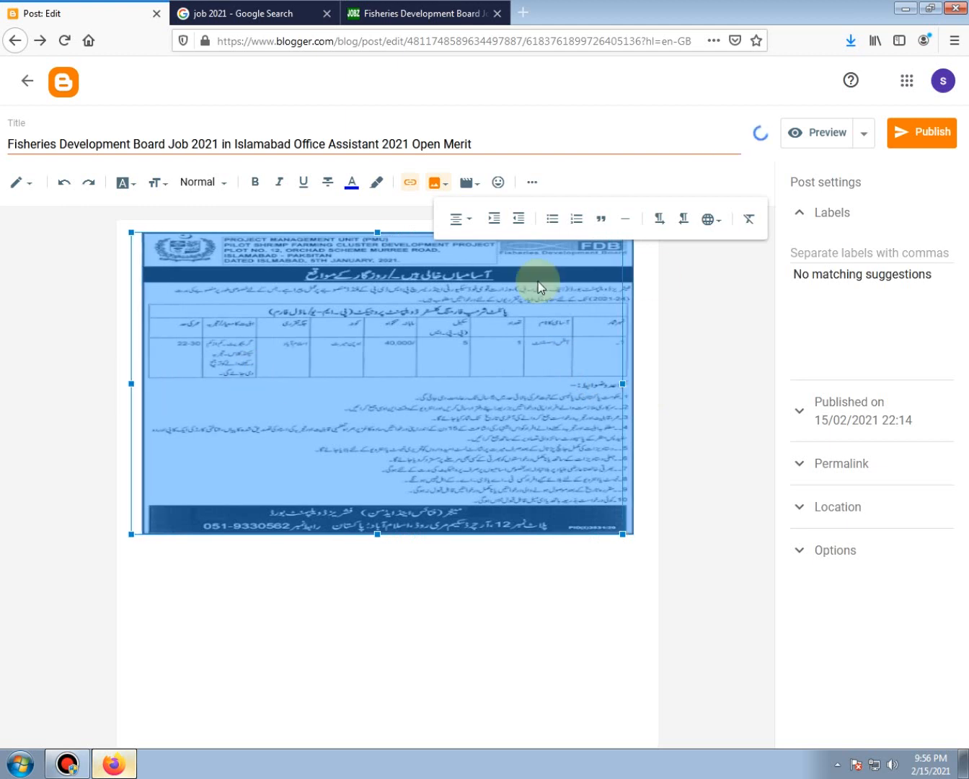
Stretch the advertisement image downward and add "Fisheries Development Board Job 2021 in Islamabad Office Assistant 2021 Open Merit" as text beneath it.
left_click_drag(384, 531, 386, 626)
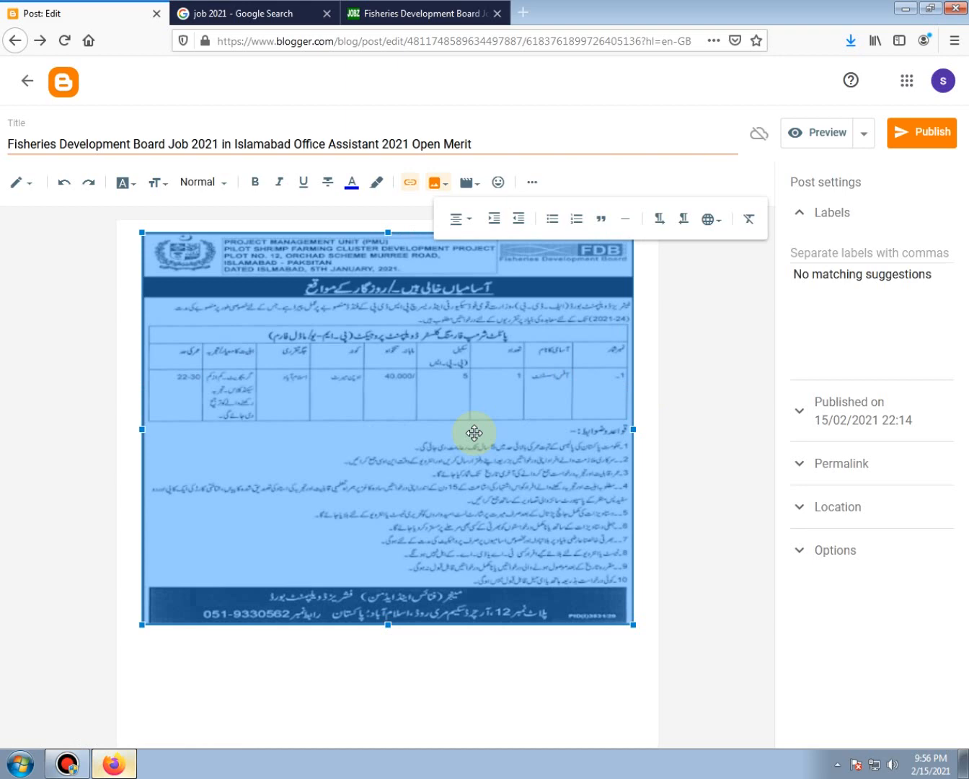
left_click(475, 637)
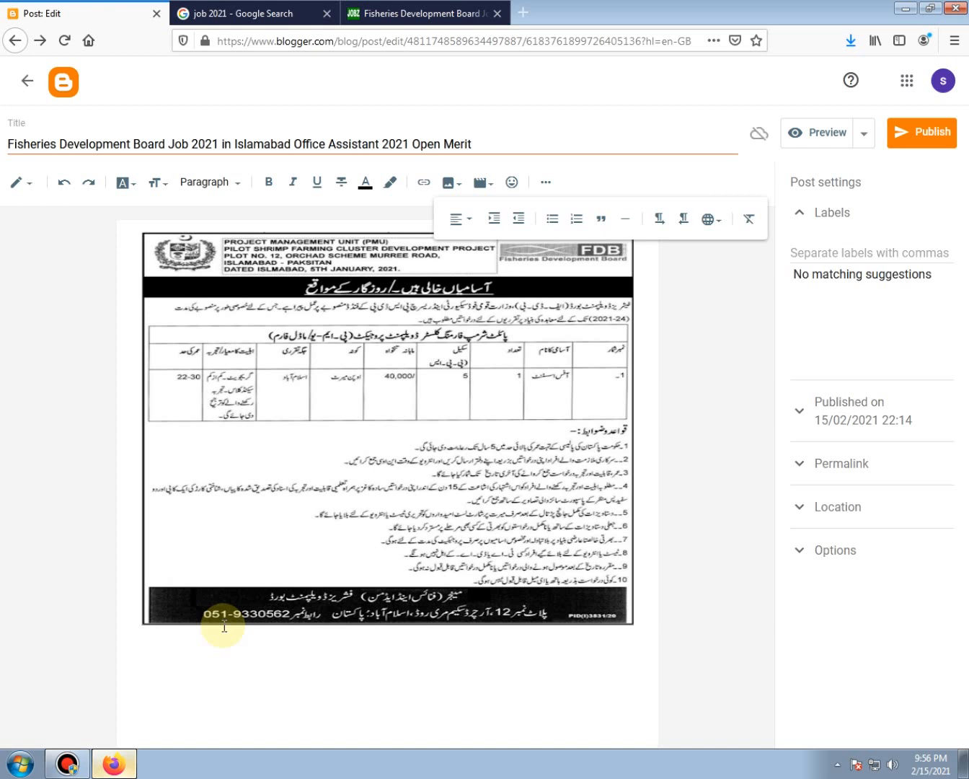
type("Fisheries Development Board Job 2021 in Islamabad Office Assistant 2021 Open Merit")
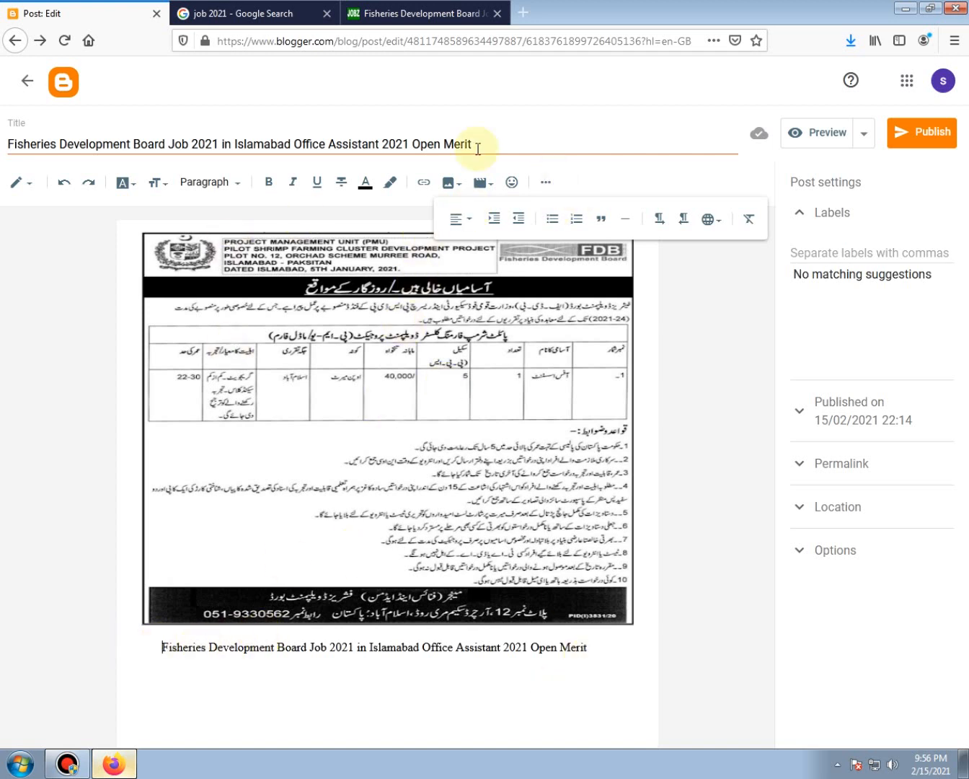
left_click(477, 146)
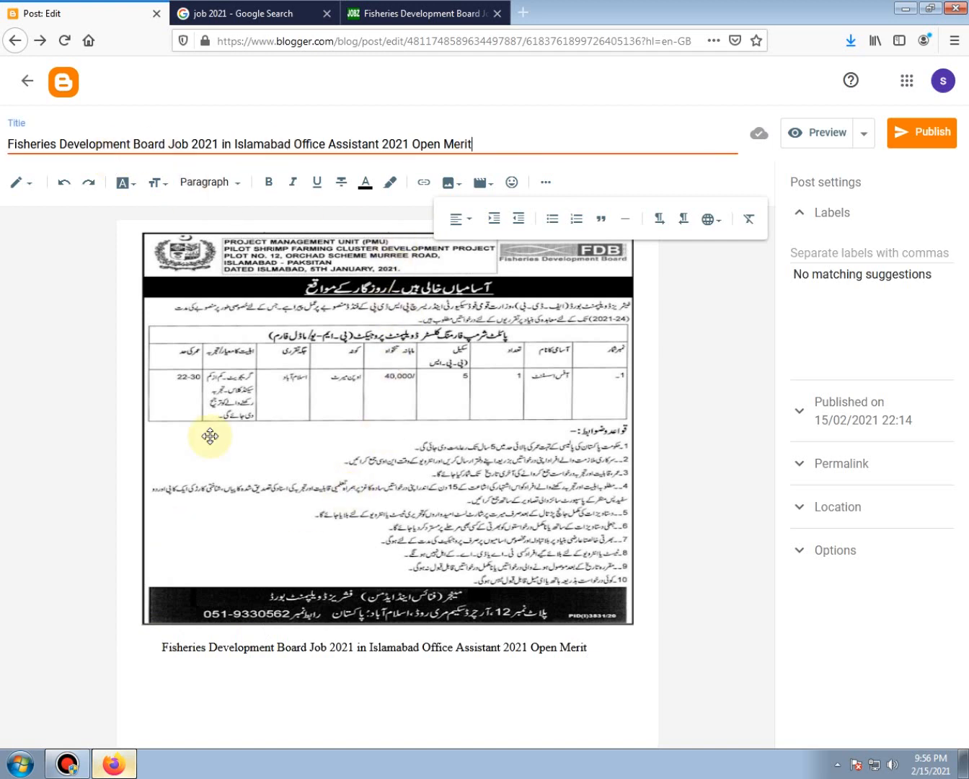
Add the label "Office Assistant" to the post.
left_click(795, 237)
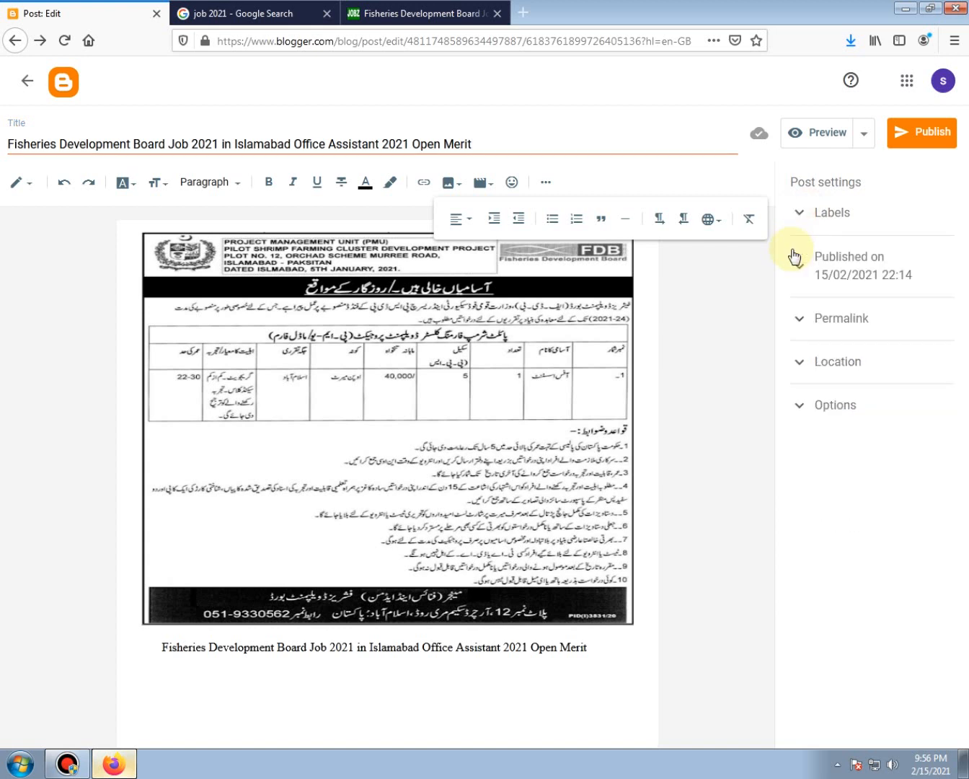
left_click(806, 213)
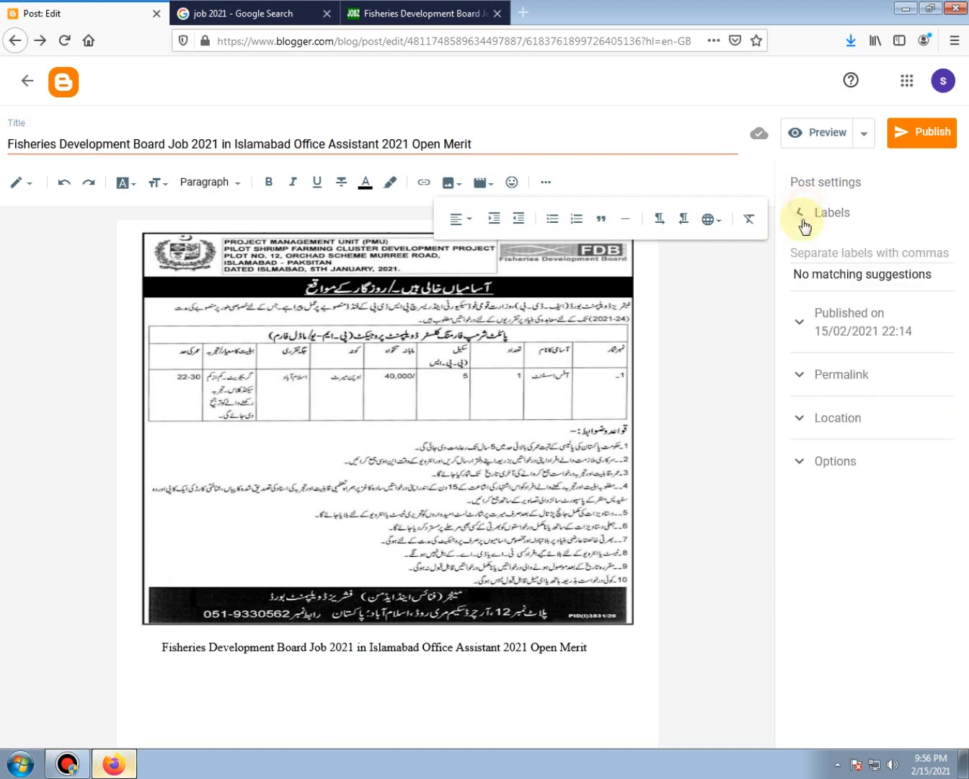
left_click(832, 252)
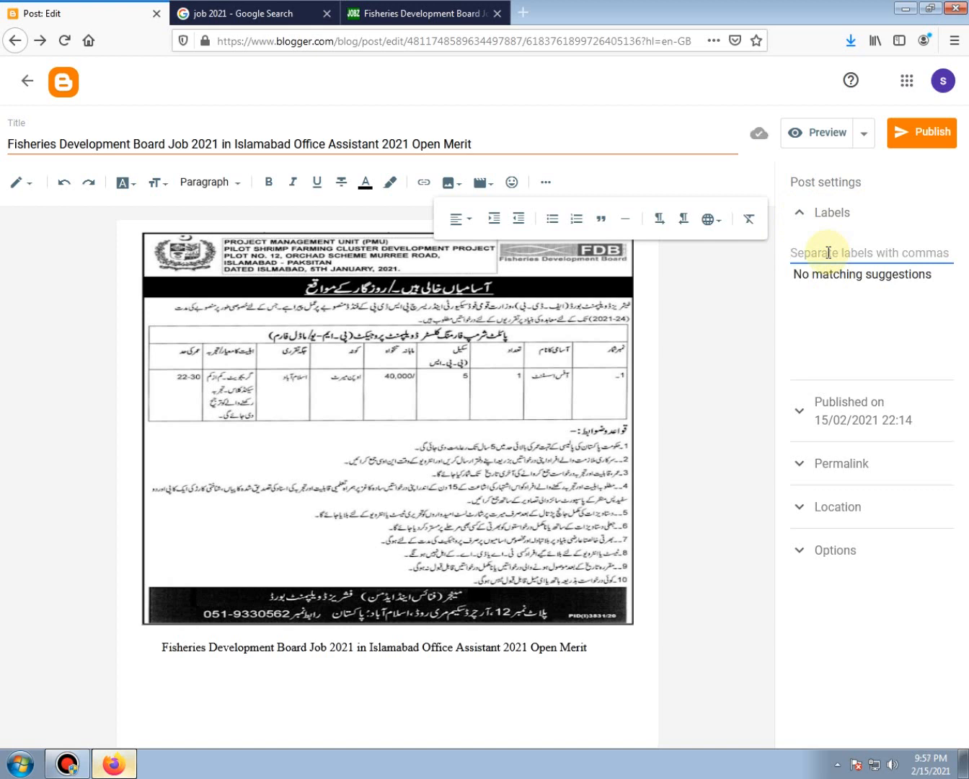
type("Office Assistan")
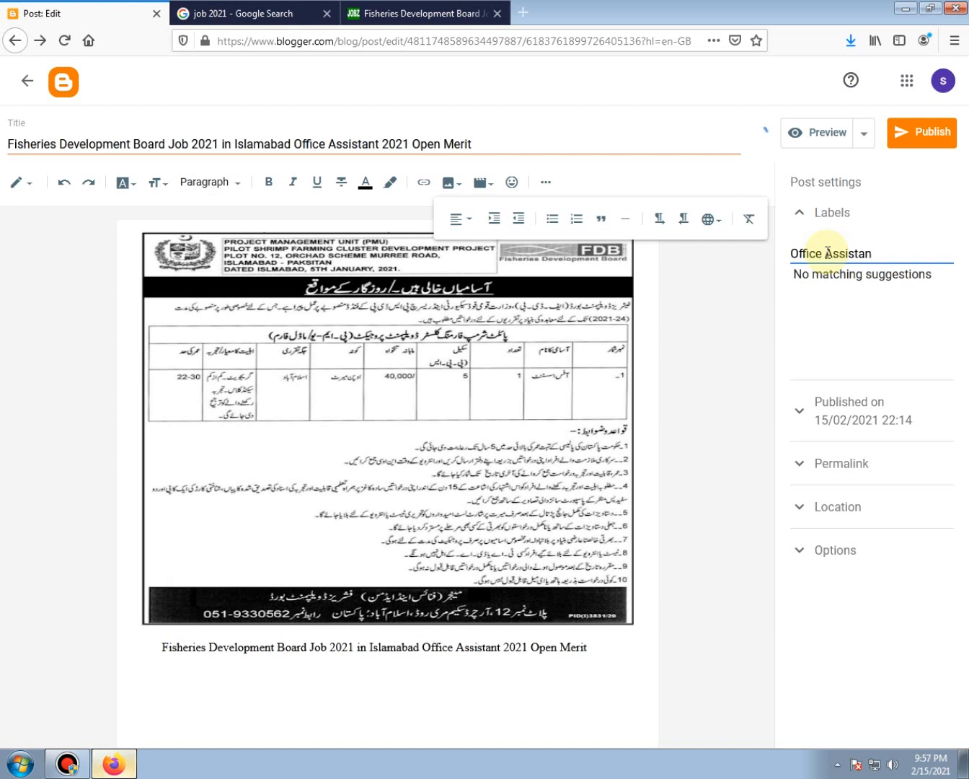
key("Return")
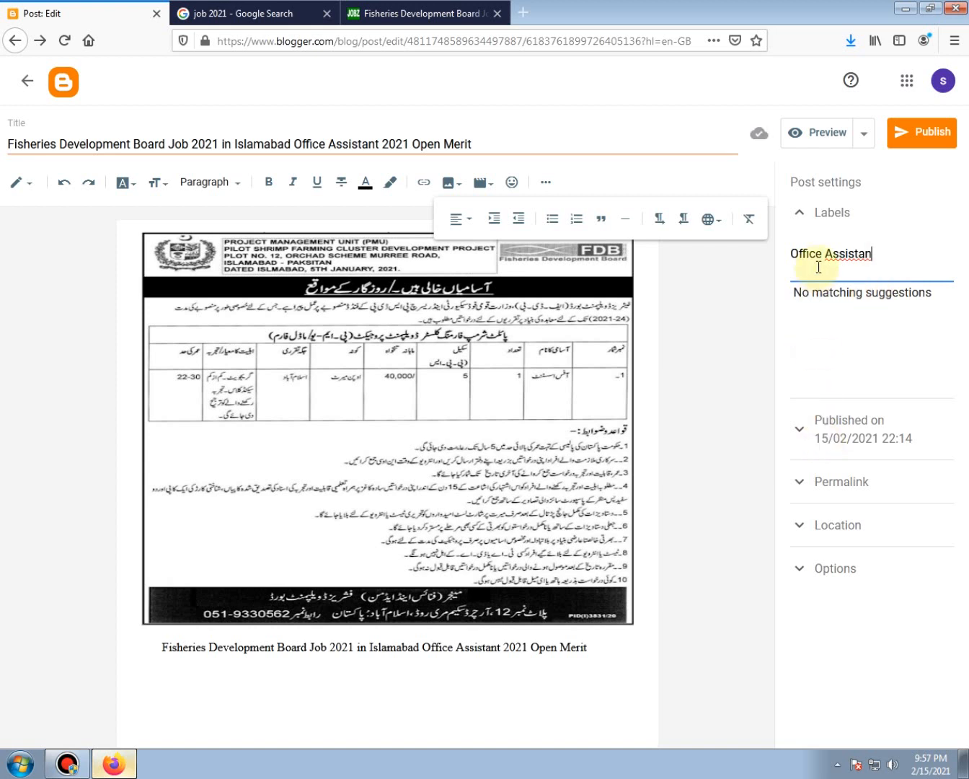
type("t")
double_click(822, 292)
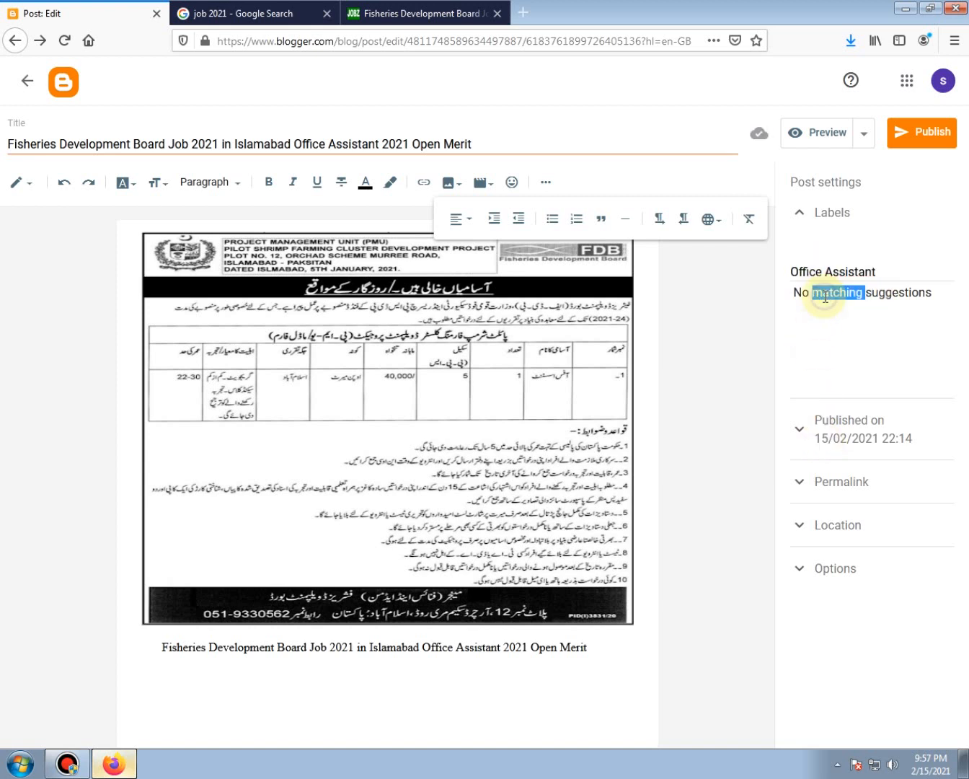
left_click(830, 337)
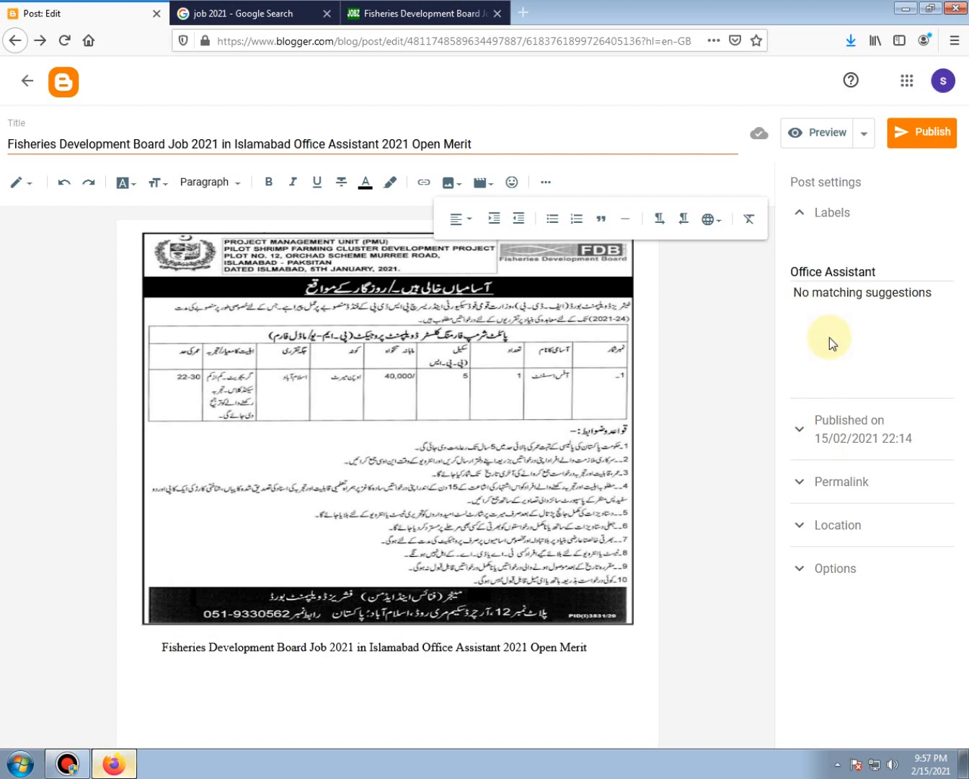
Set the post's publishing date to Automatic and keep the automatic permalink after trying the custom option.
left_click(798, 430)
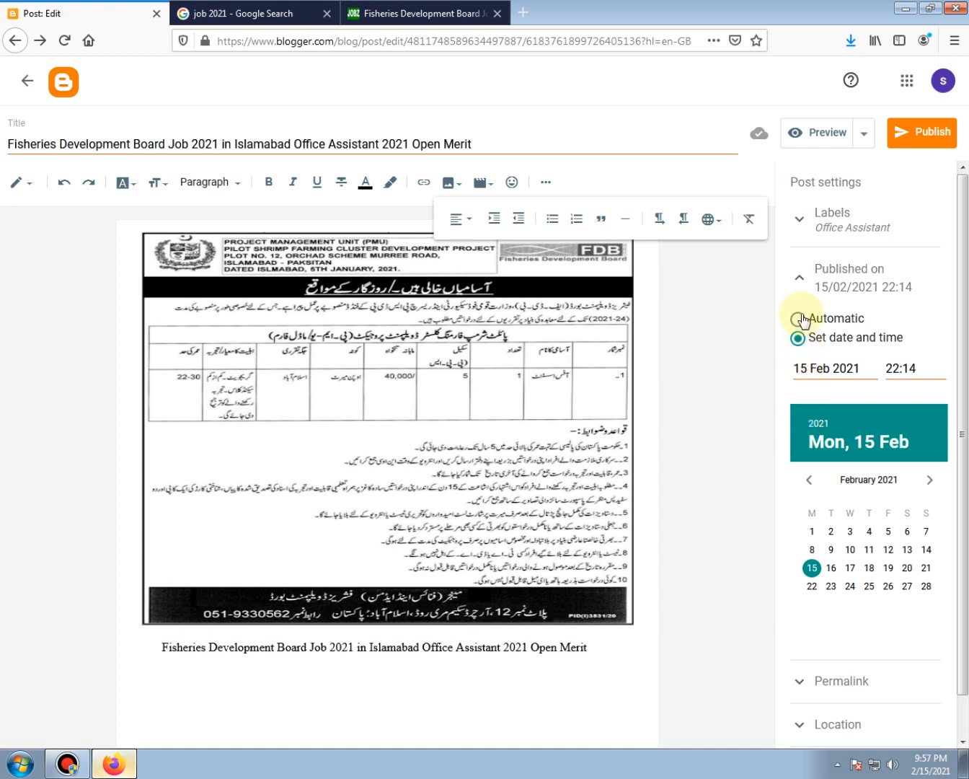
left_click(801, 317)
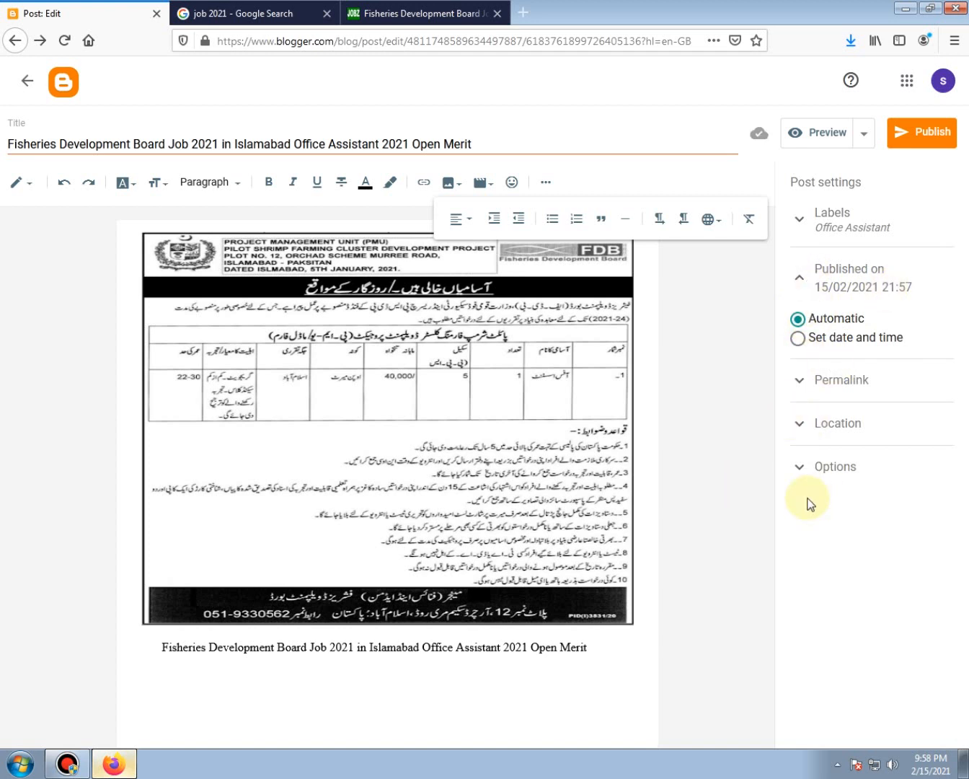
left_click(804, 381)
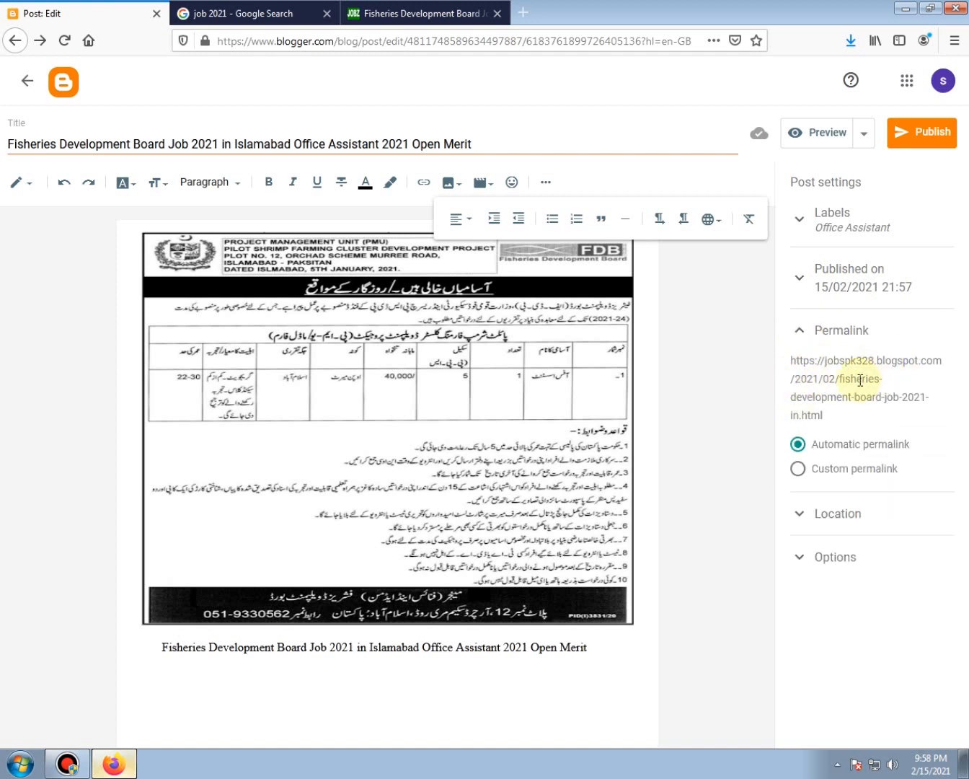
left_click(800, 470)
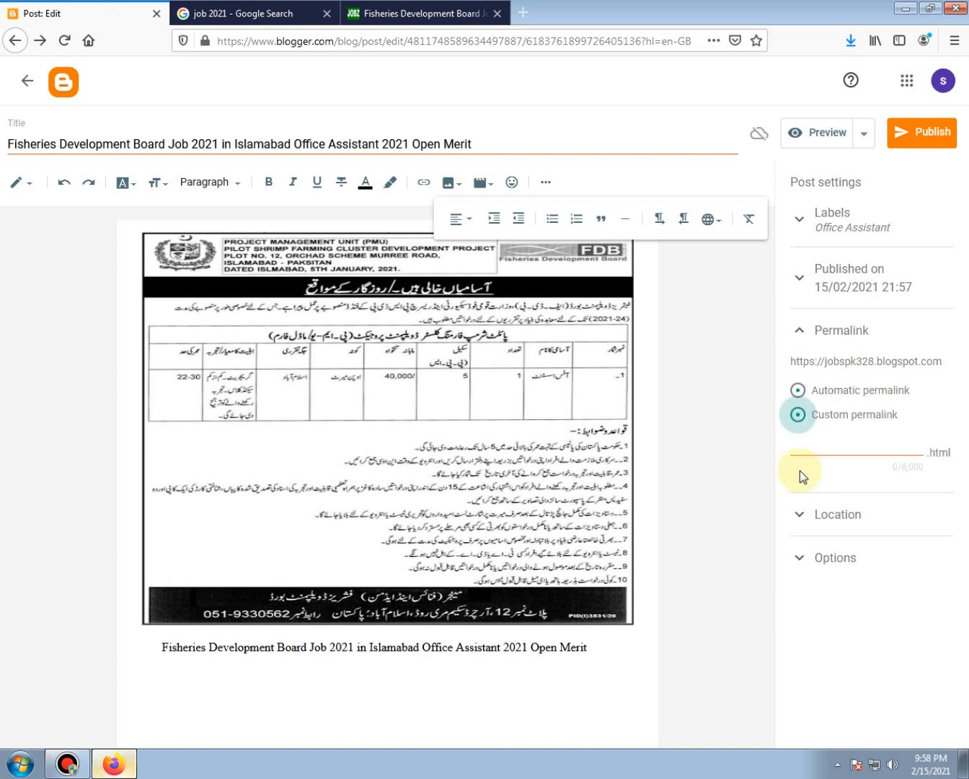
left_click(798, 392)
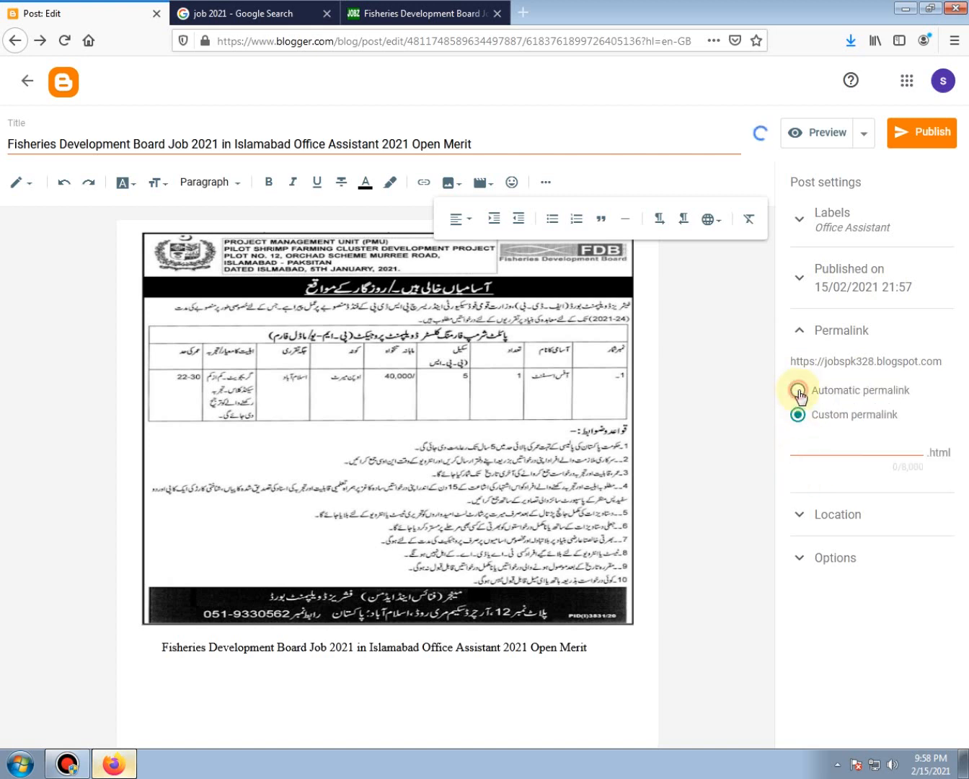
Try to set the post's location by moving the map by hand, and clear the resulting location name.
left_click(798, 516)
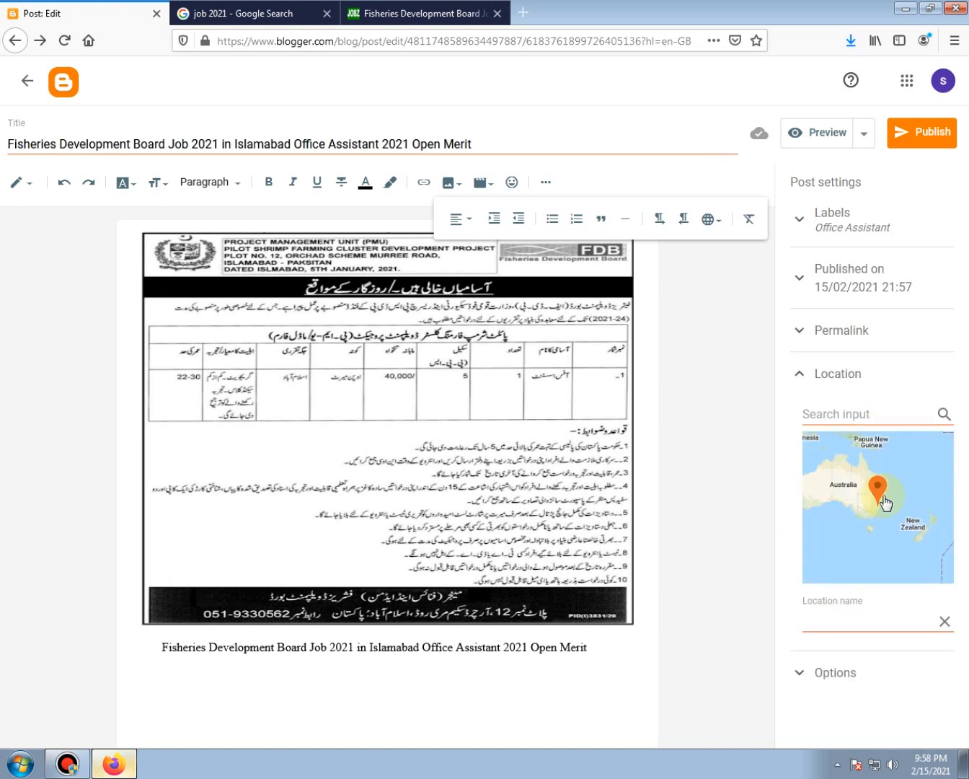
mouse_move(879, 489)
left_mouse_down()
mouse_move(874, 457)
mouse_move(859, 460)
mouse_move(856, 519)
mouse_move(884, 558)
left_mouse_up()
mouse_move(848, 478)
left_mouse_down()
mouse_move(876, 491)
mouse_move(911, 480)
mouse_move(875, 512)
mouse_move(894, 508)
mouse_move(919, 550)
mouse_move(896, 499)
mouse_move(934, 493)
mouse_move(931, 514)
mouse_move(875, 508)
mouse_move(874, 497)
mouse_move(872, 518)
mouse_move(911, 504)
left_mouse_up()
left_click(863, 478)
left_click(873, 455)
left_click_drag(847, 546, 936, 469)
triple_click(792, 624)
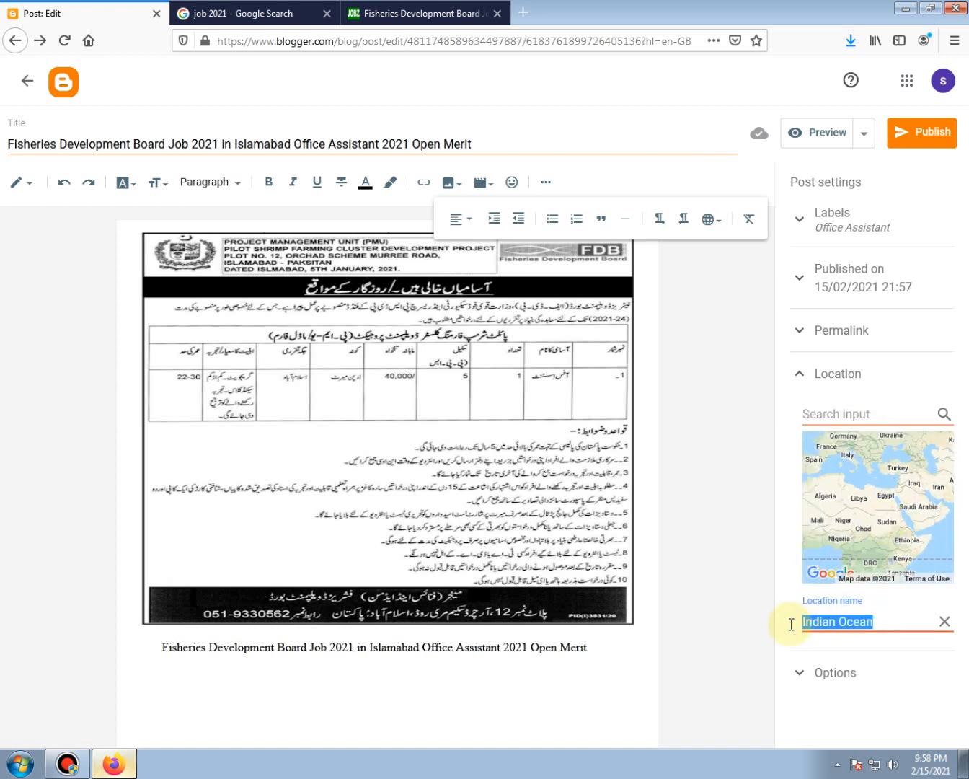
key("BackSpace")
type("pakistan")
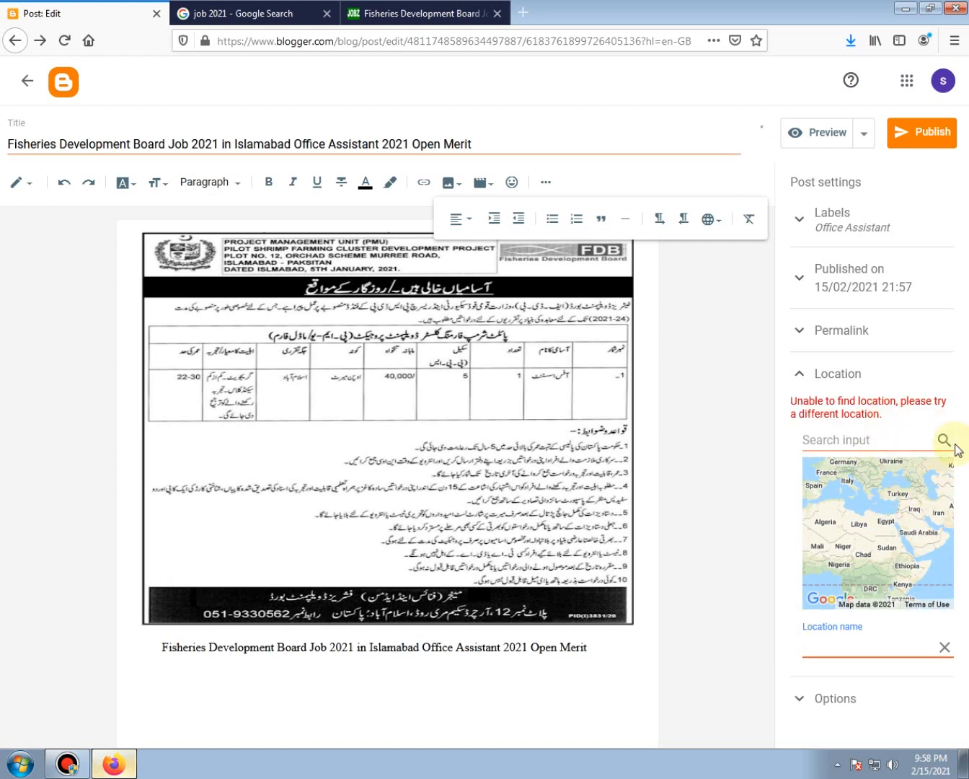
Search the post's location for "pakistan" and place the location pin on the map there.
left_click(847, 437)
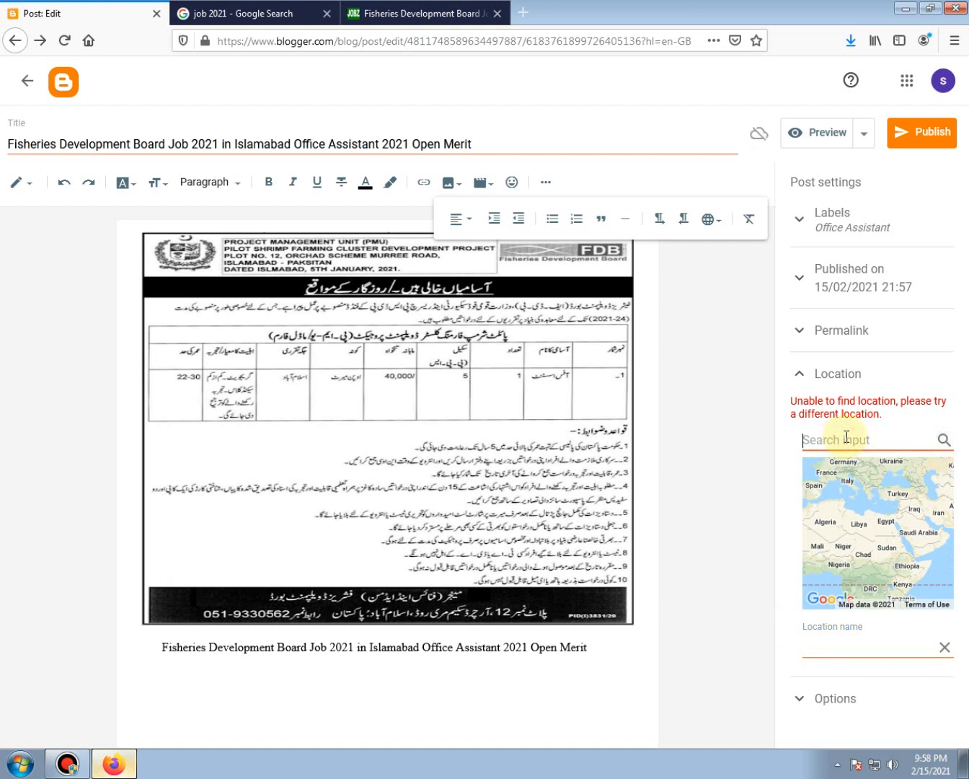
type("pakistan")
left_click(885, 514)
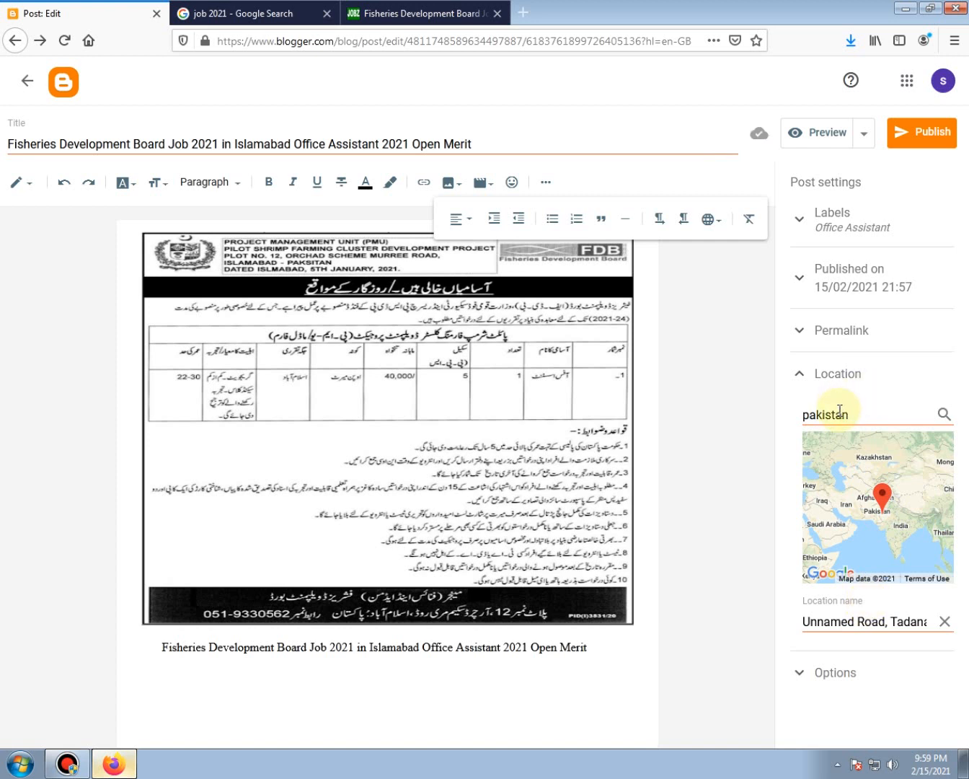
left_click(805, 379)
Review the post's reader comments options.
left_click(799, 416)
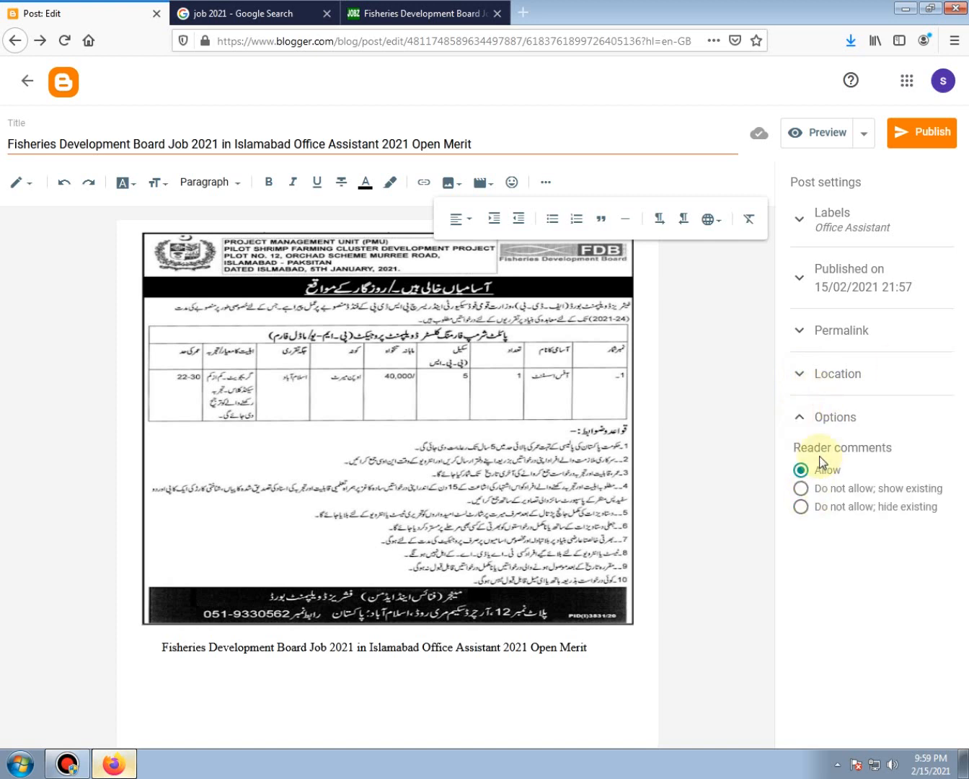
left_click_drag(893, 449, 795, 446)
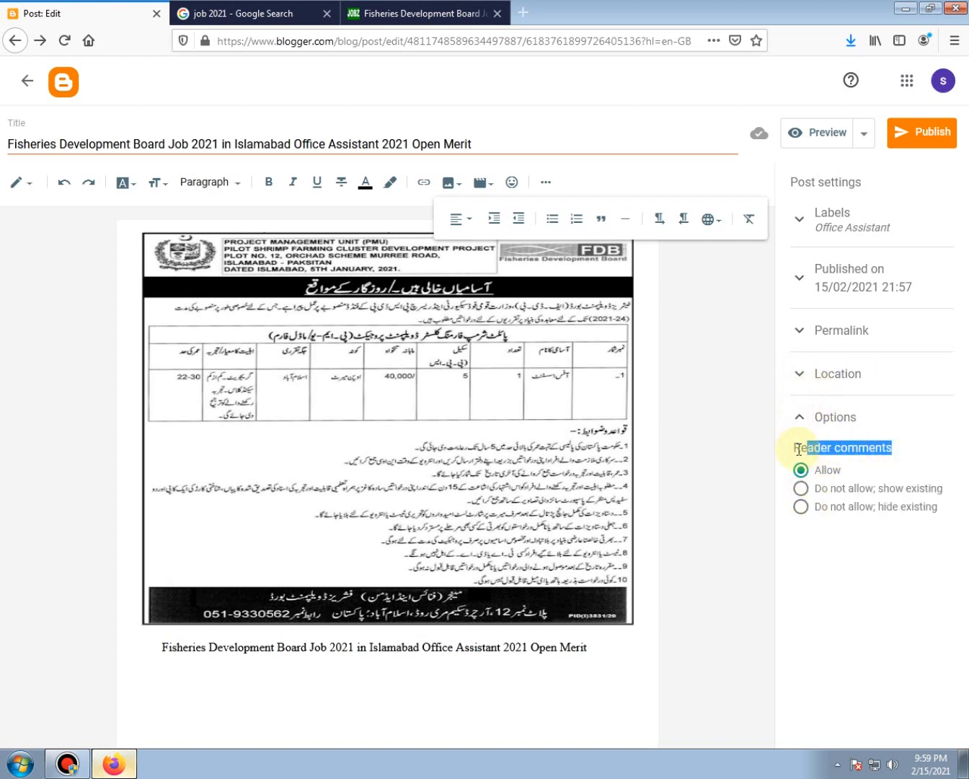
left_click(900, 448)
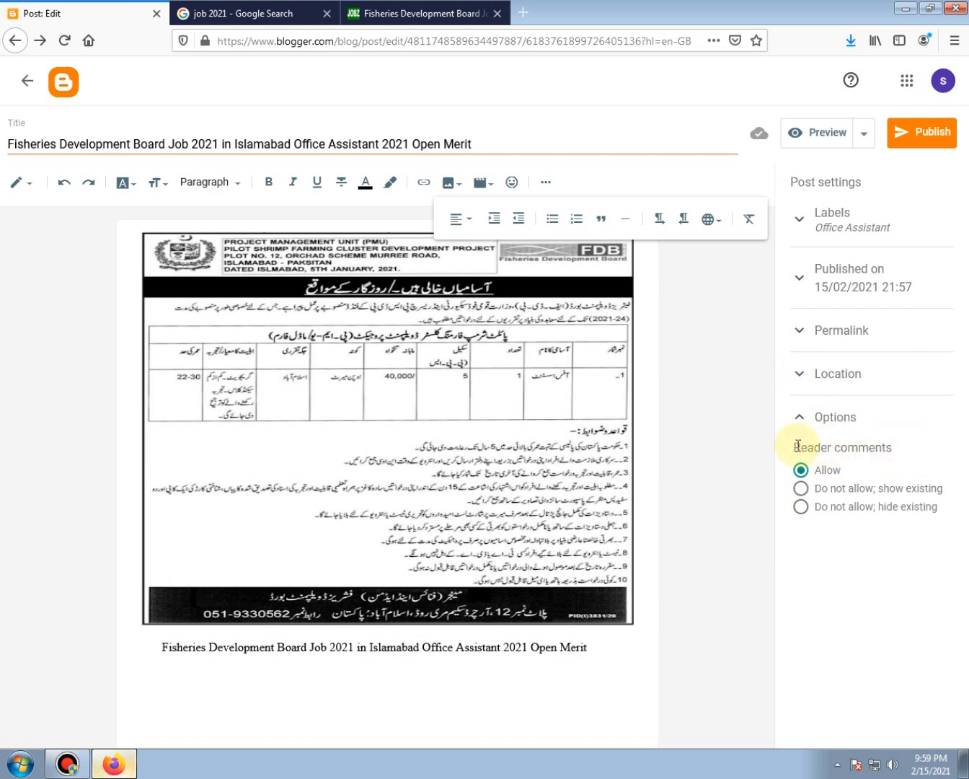
left_click_drag(797, 446, 915, 453)
left_click(828, 547)
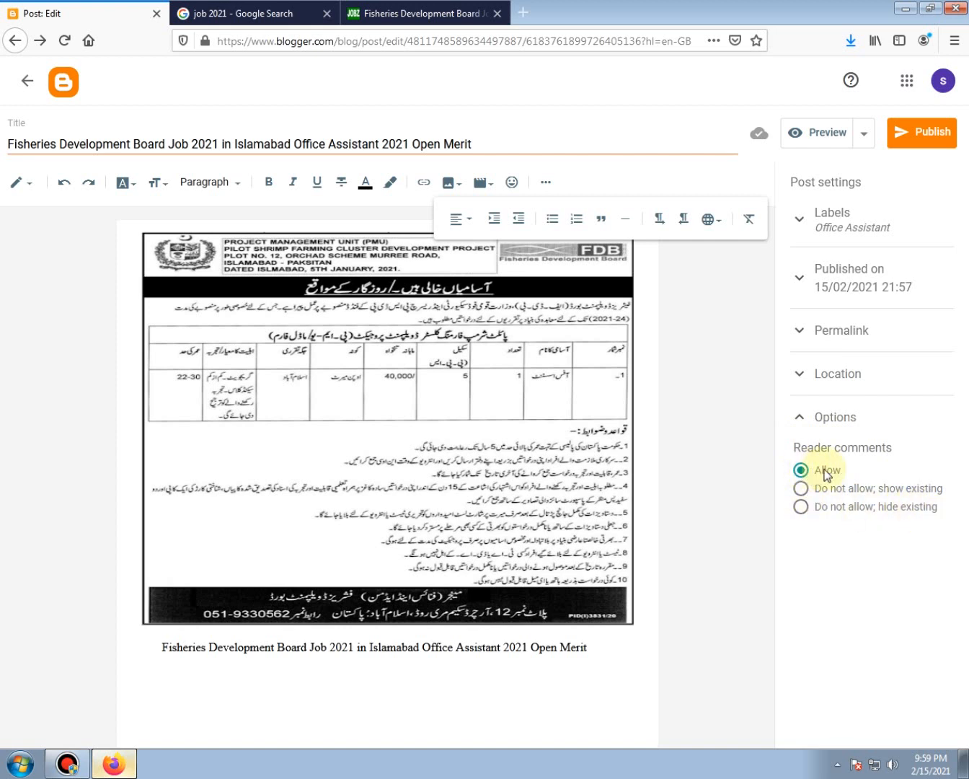
left_click(798, 418)
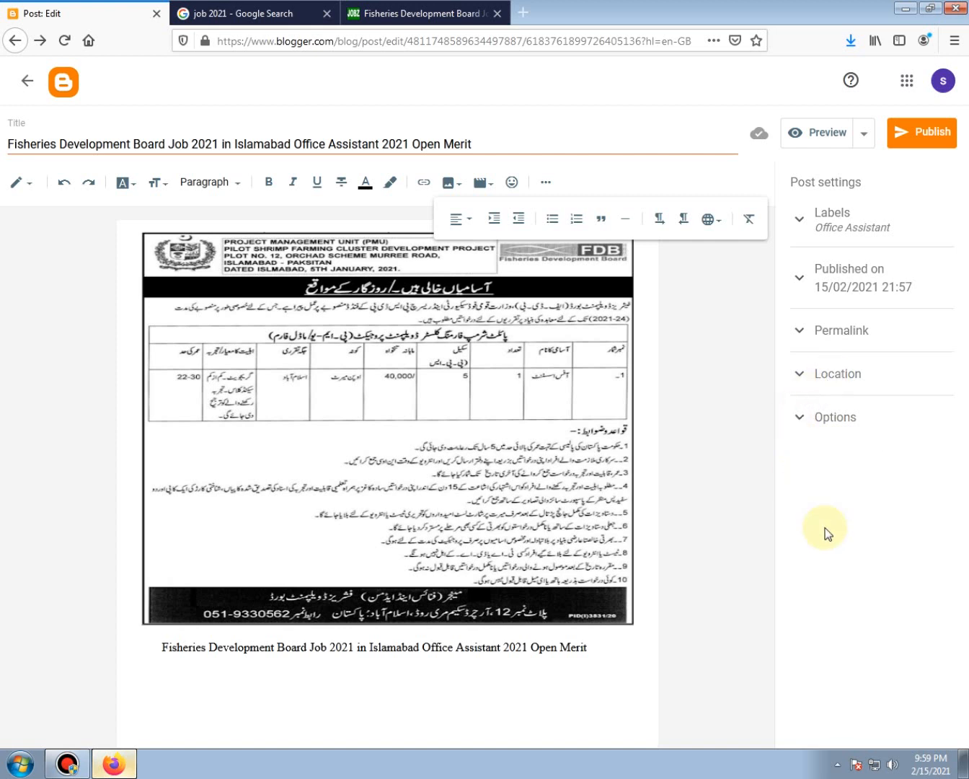
Preview the post and check its image, caption, label and location.
left_click(815, 134)
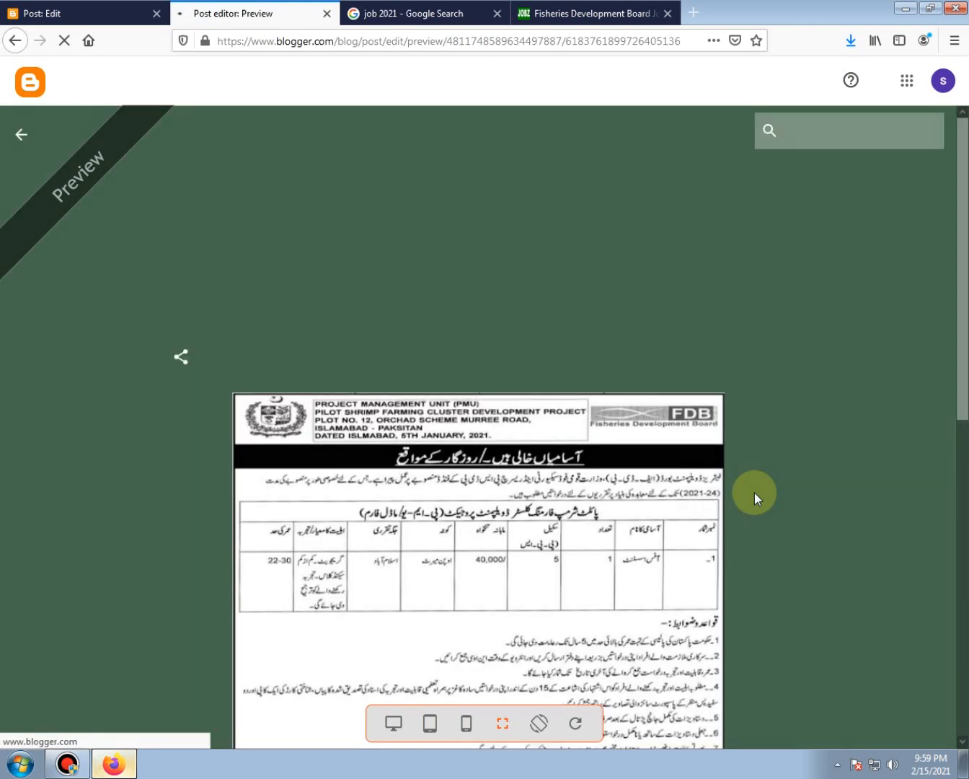
scroll(754, 493, "down", 5)
scroll(754, 493, "down", 2)
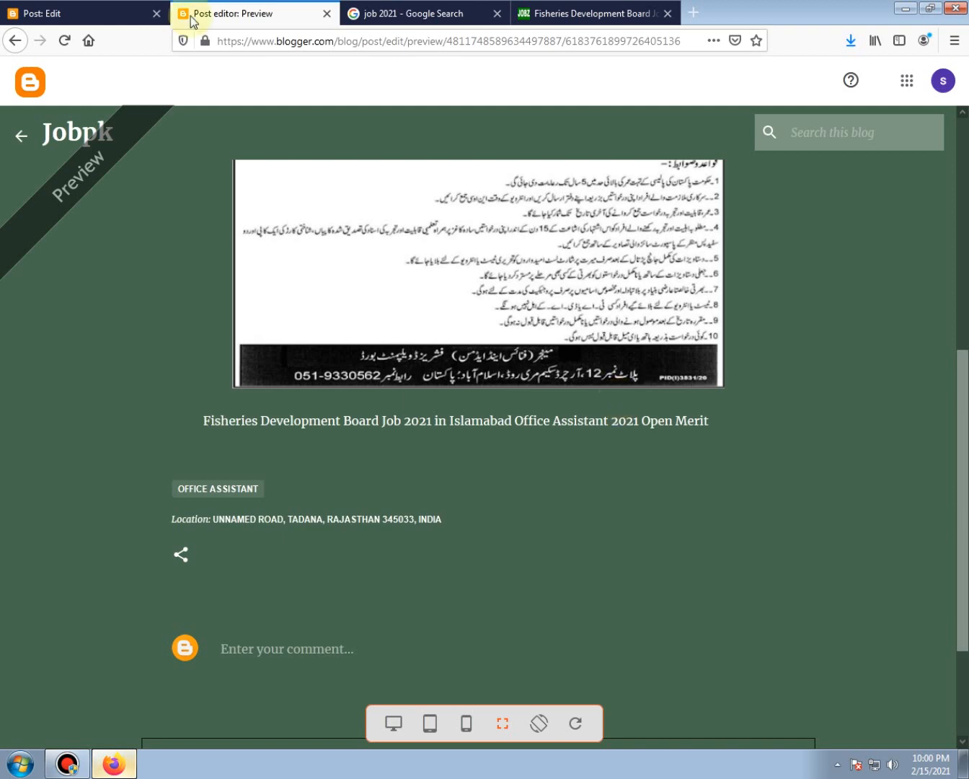
Indent the caption below the image slightly with leading spaces and preview the post again.
left_click(162, 15)
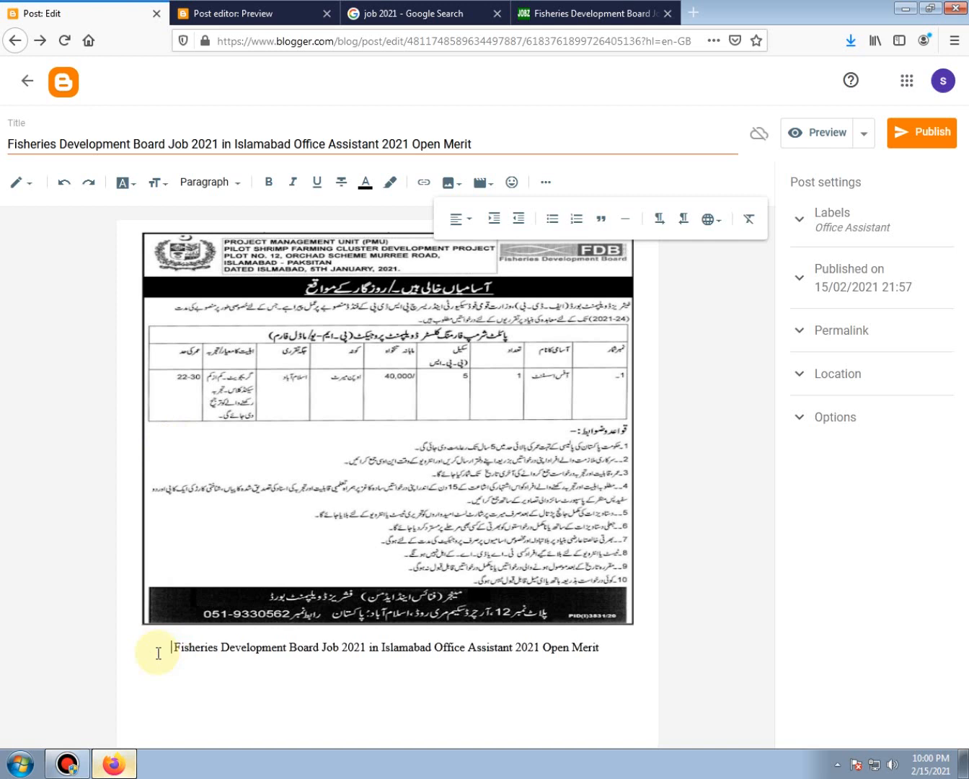
left_click(819, 133)
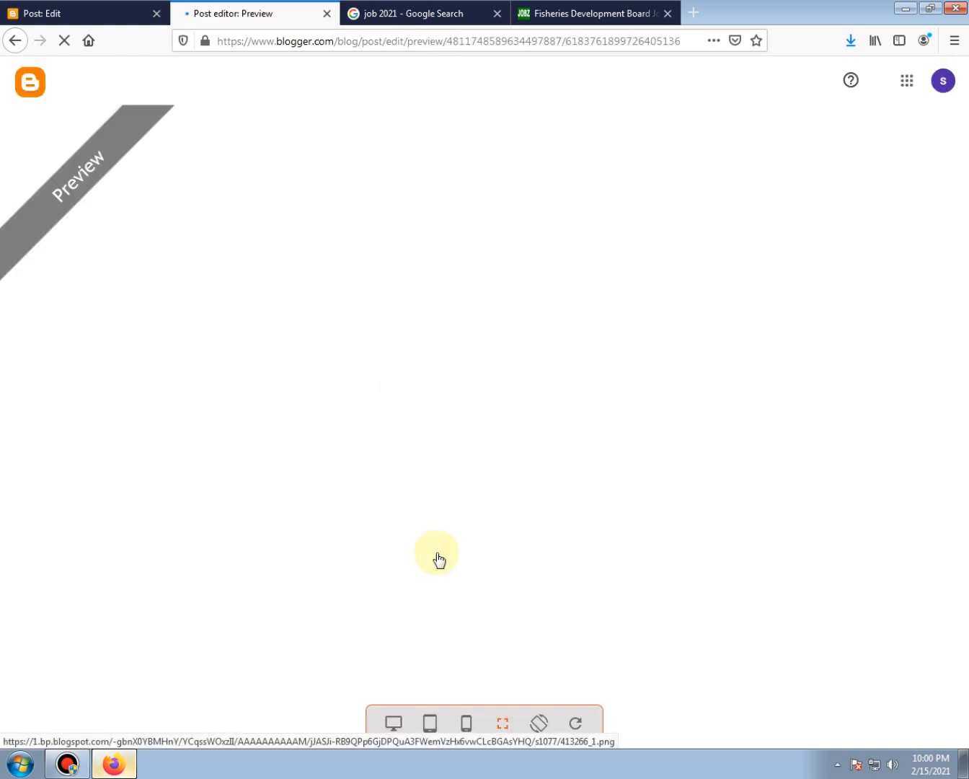
scroll(436, 553, "down", 3)
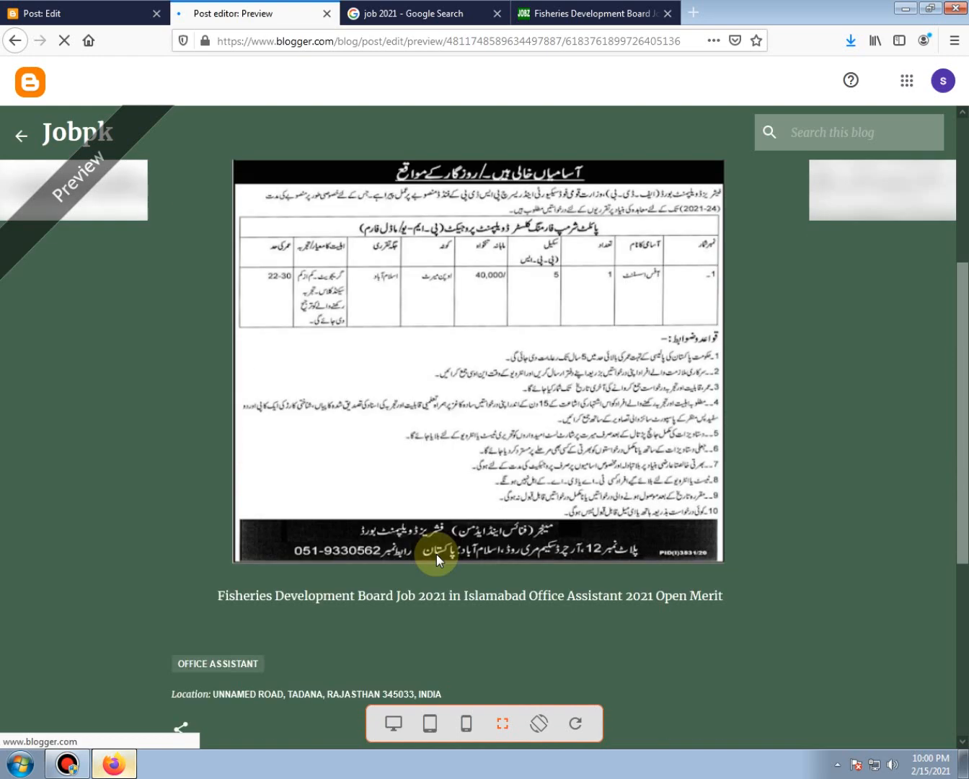
Indent the caption a little further to centre it under the image, and check the refreshed preview.
key("ctrl+Page_Up")
left_click(176, 645)
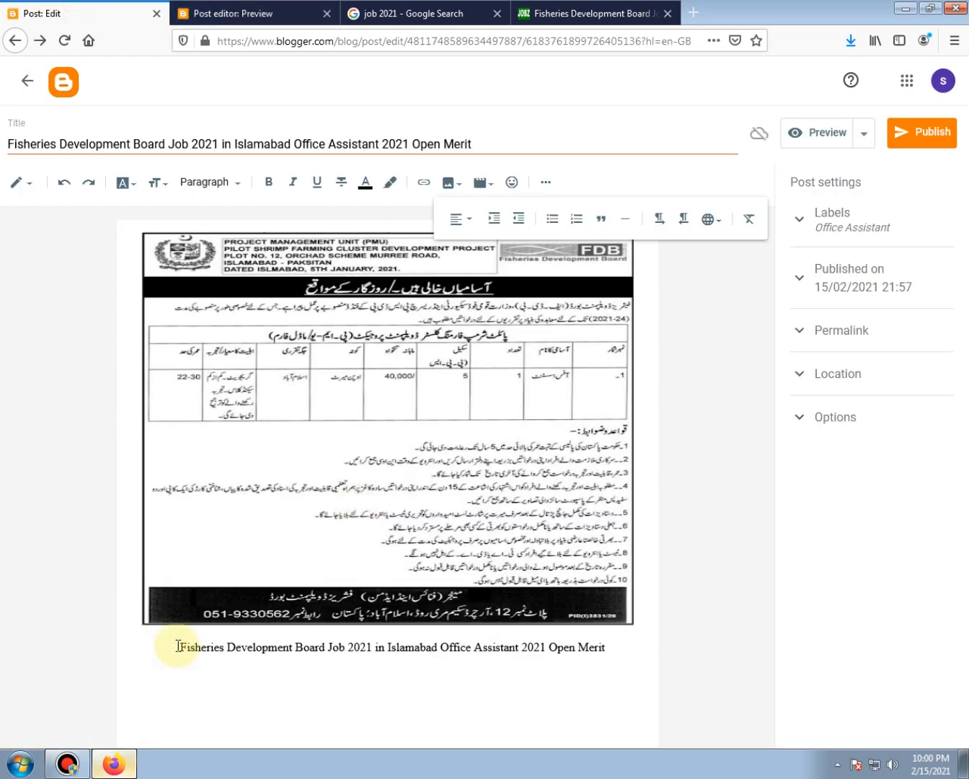
left_click(805, 133)
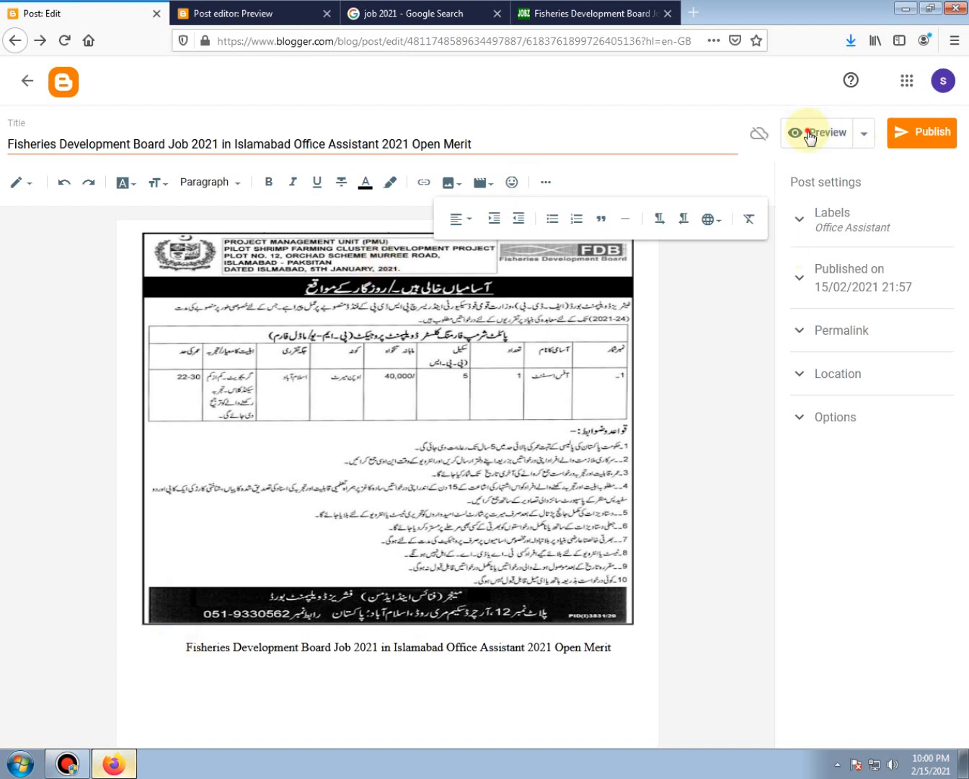
left_click(287, 15)
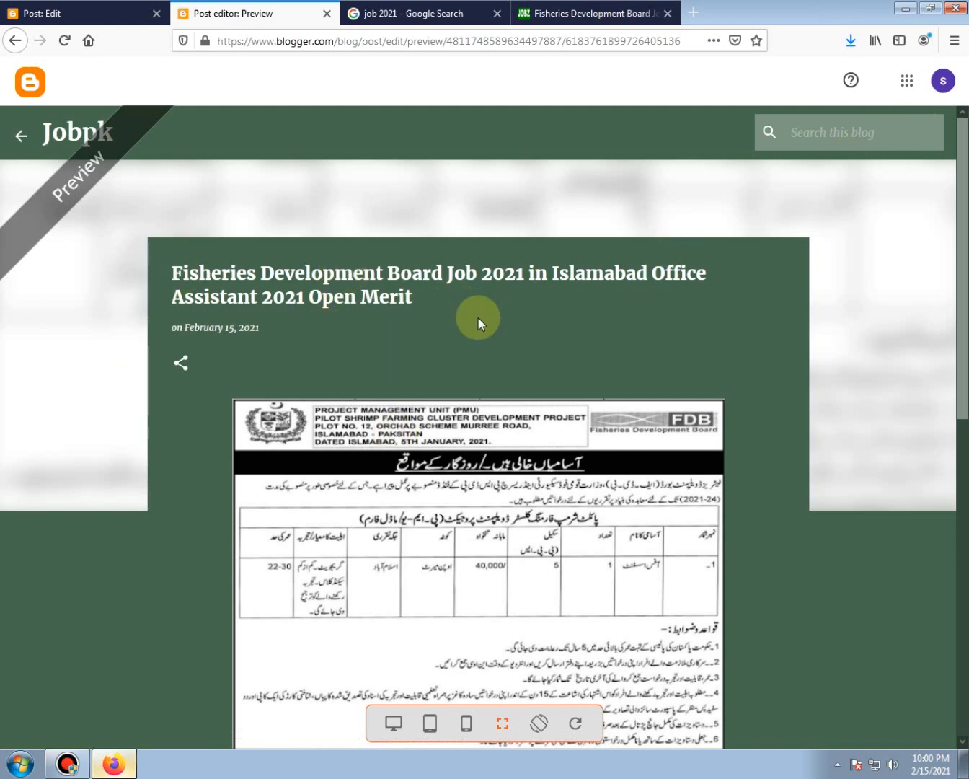
scroll(288, 325, "down", 3)
scroll(384, 339, "up", 3)
scroll(280, 345, "down", 3)
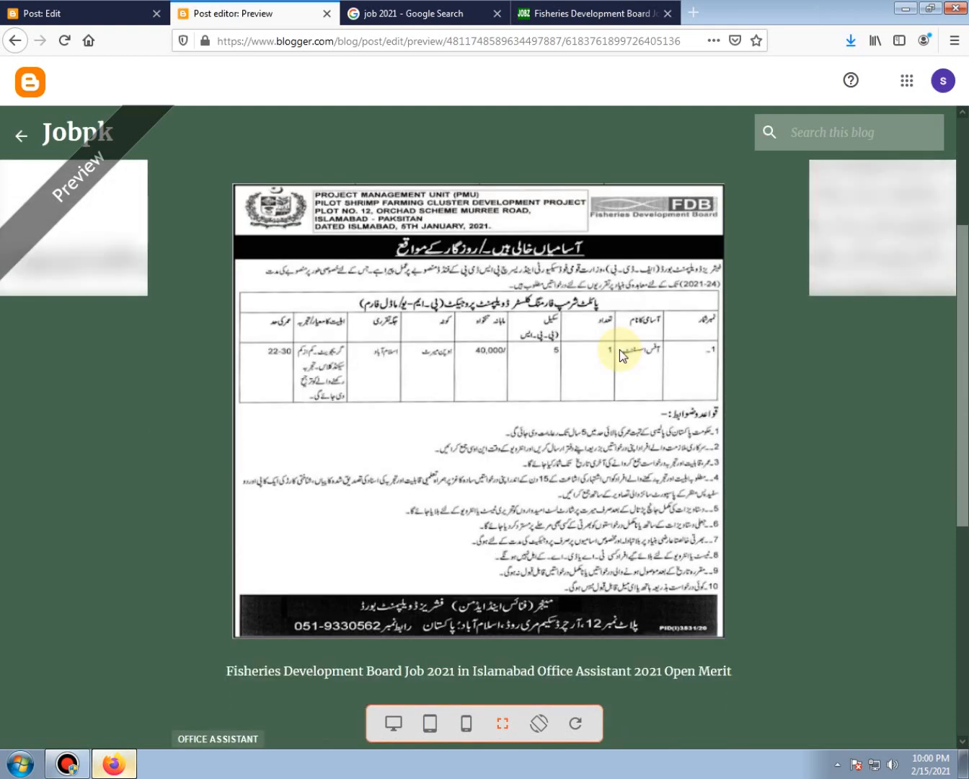
Examine the previewed post's title, advertisement image, caption, label, location, comment box and ad area.
scroll(624, 347, "down", 3)
scroll(621, 331, "up", 3)
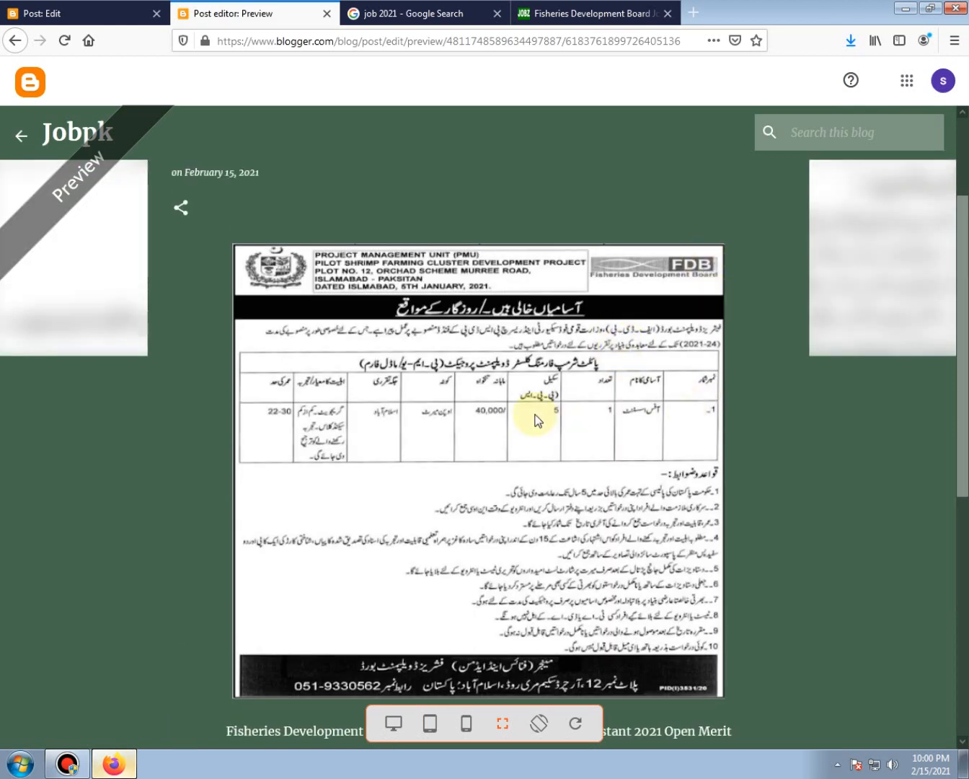
scroll(537, 420, "down", 5)
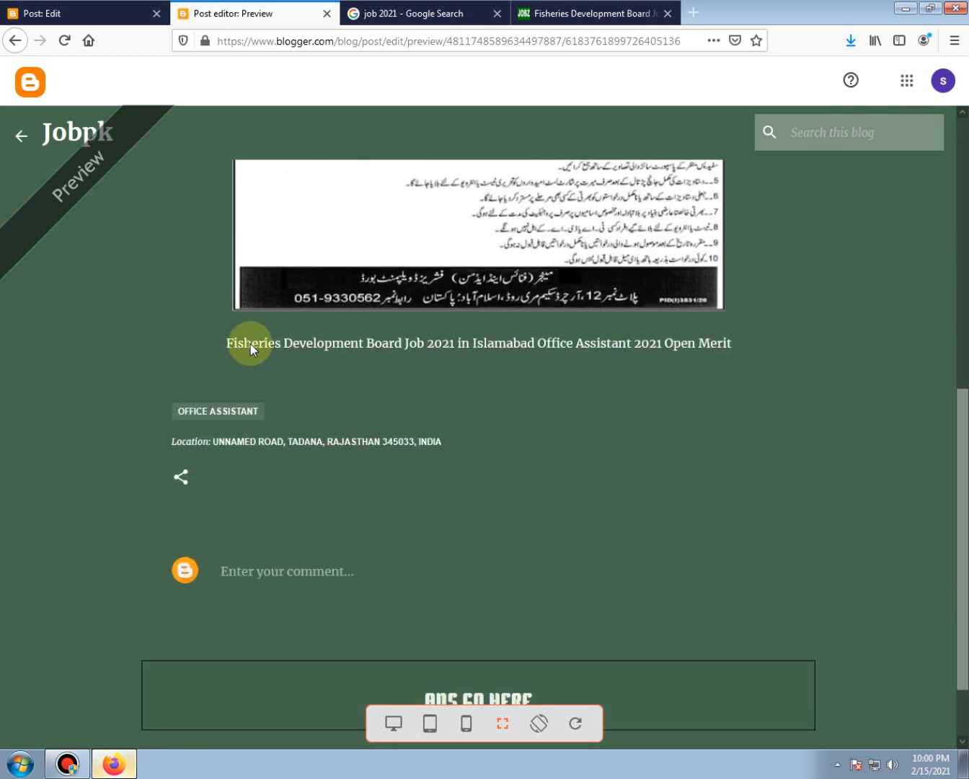
scroll(272, 400, "down", 1)
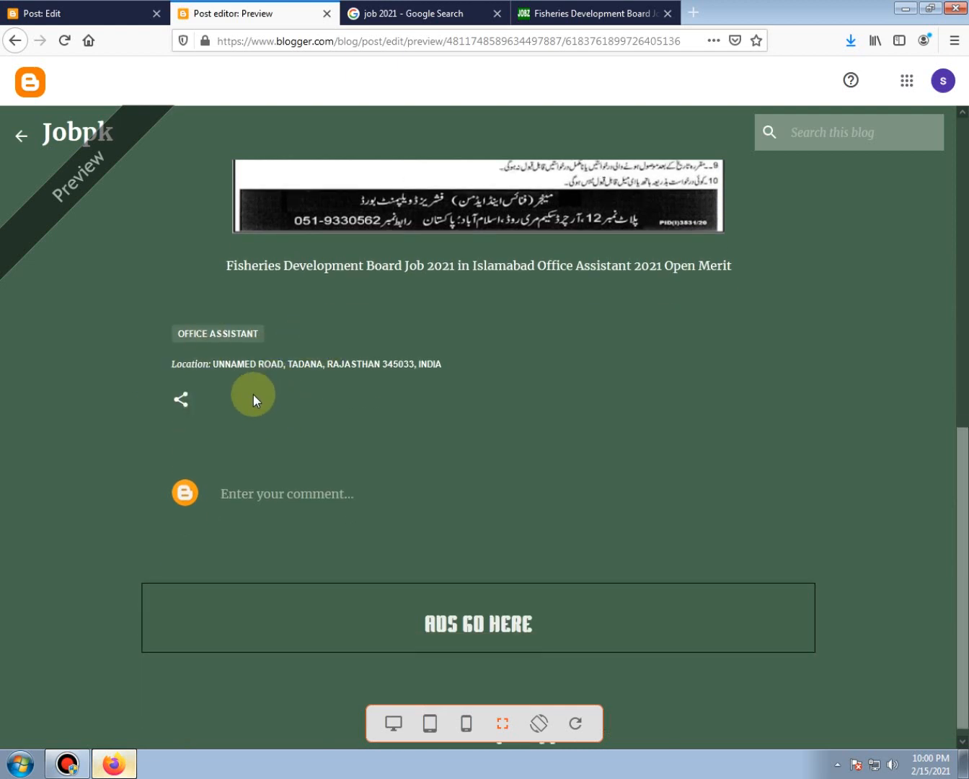
scroll(253, 395, "up", 2)
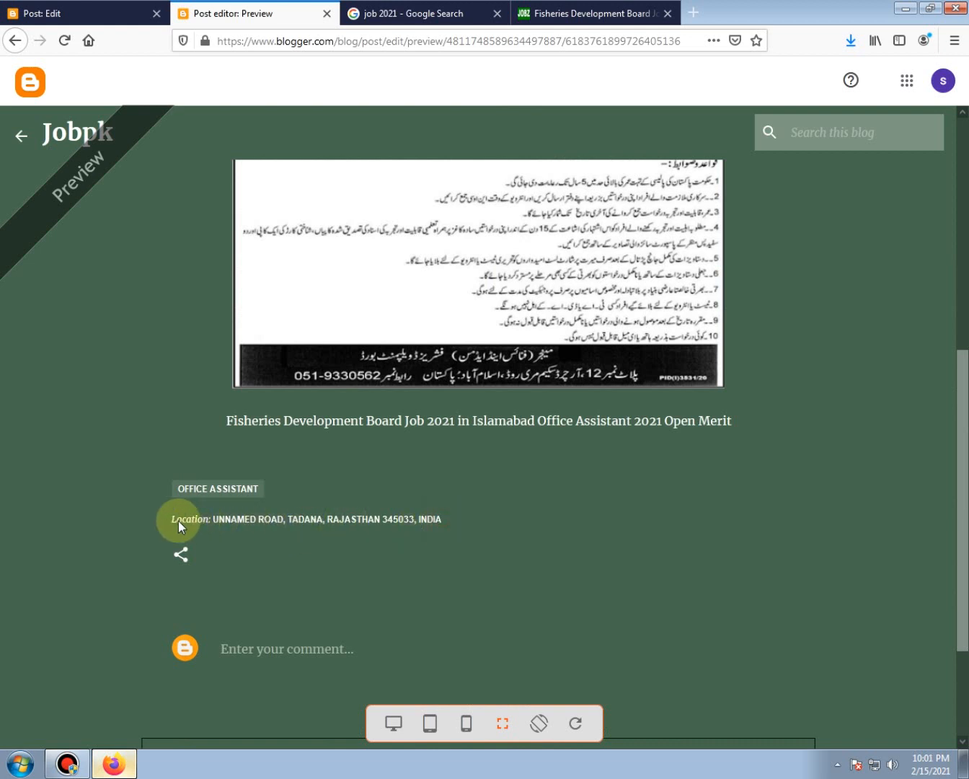
scroll(289, 518, "down", 2)
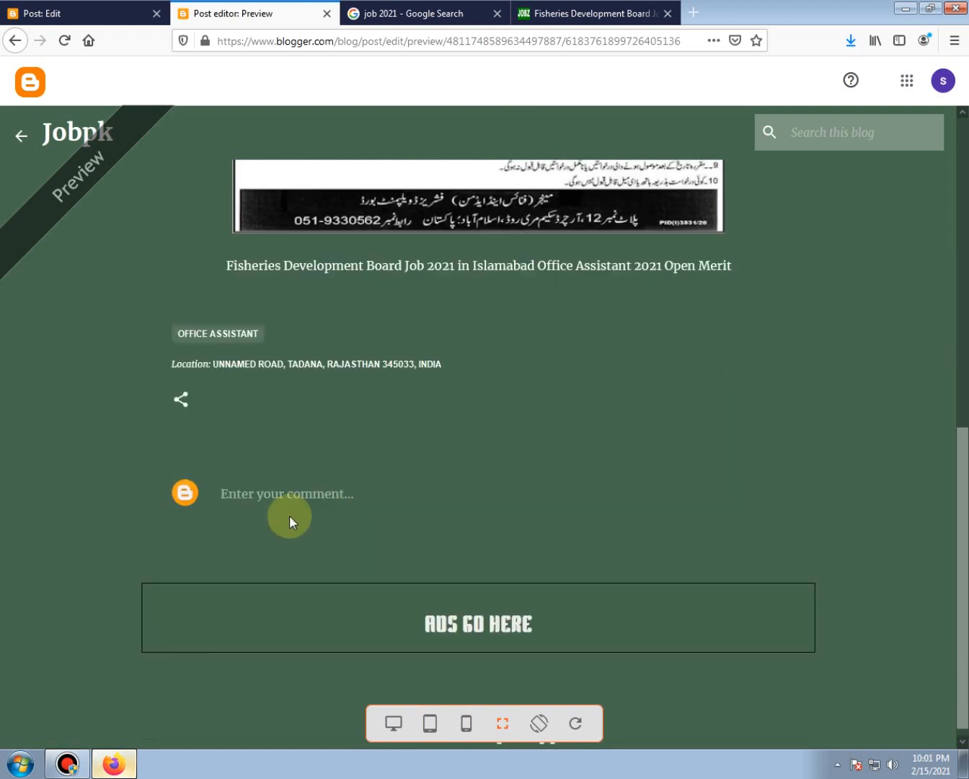
scroll(293, 503, "down", 1)
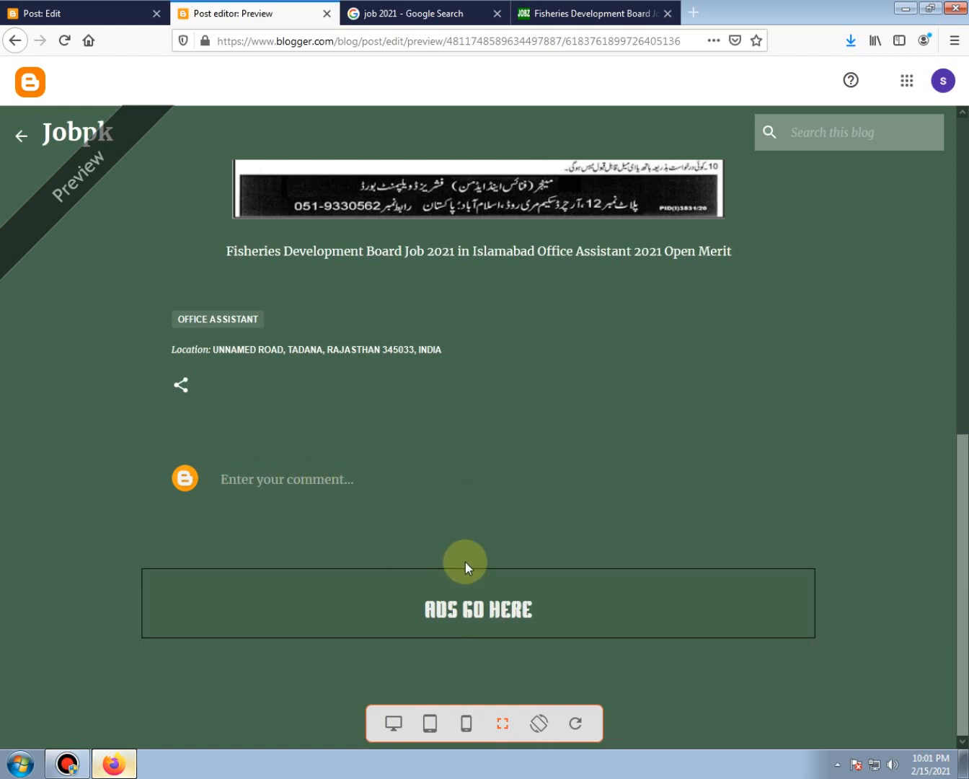
scroll(401, 636, "up", 6)
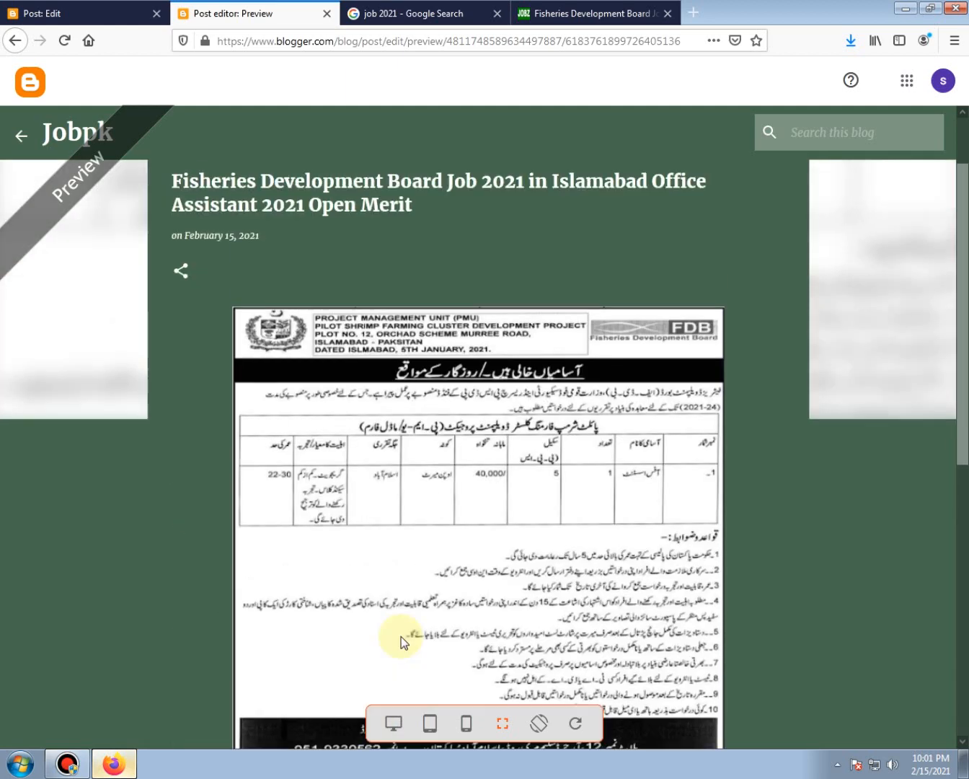
scroll(437, 534, "down", 2)
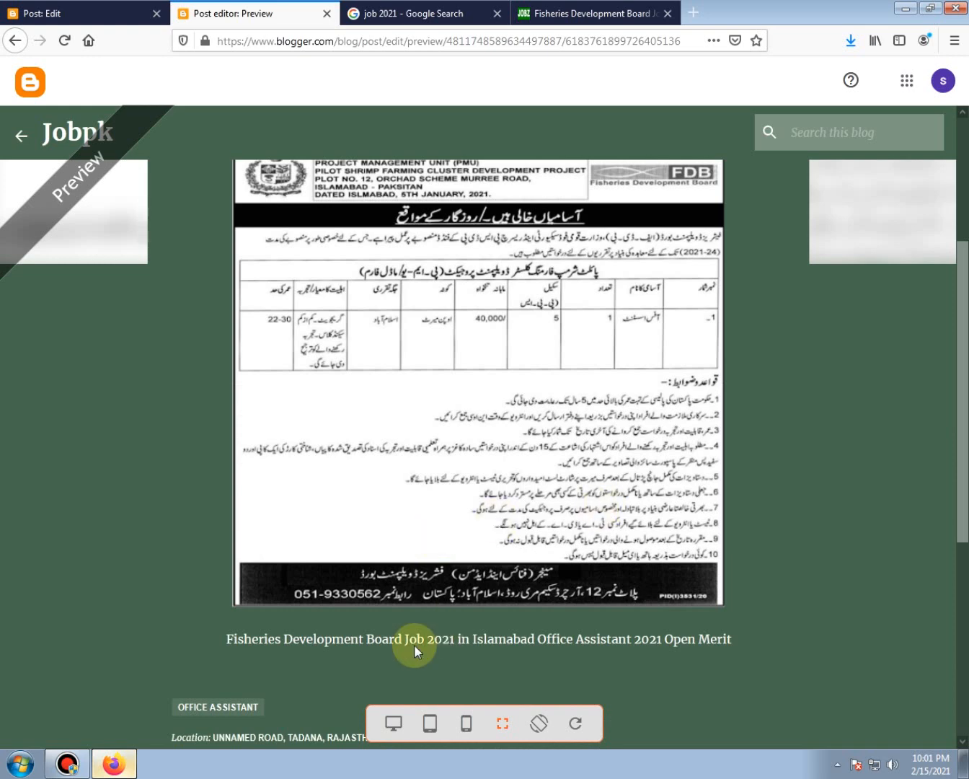
scroll(503, 639, "up", 3)
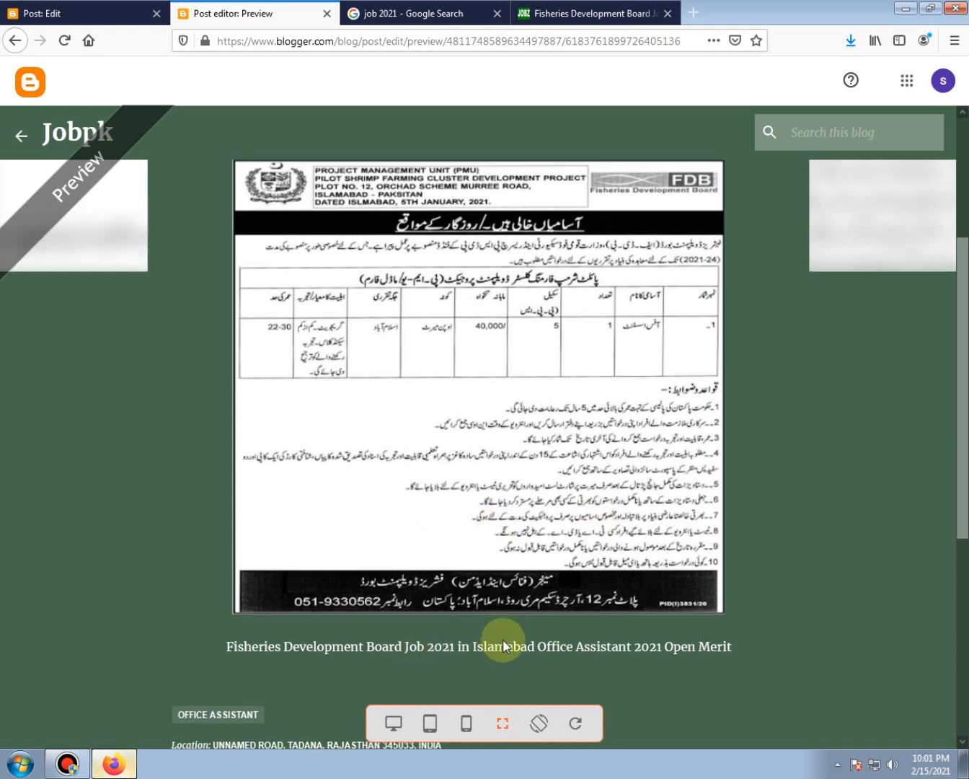
Close the post preview and the Google image results, and return to the post editor.
left_click(326, 13)
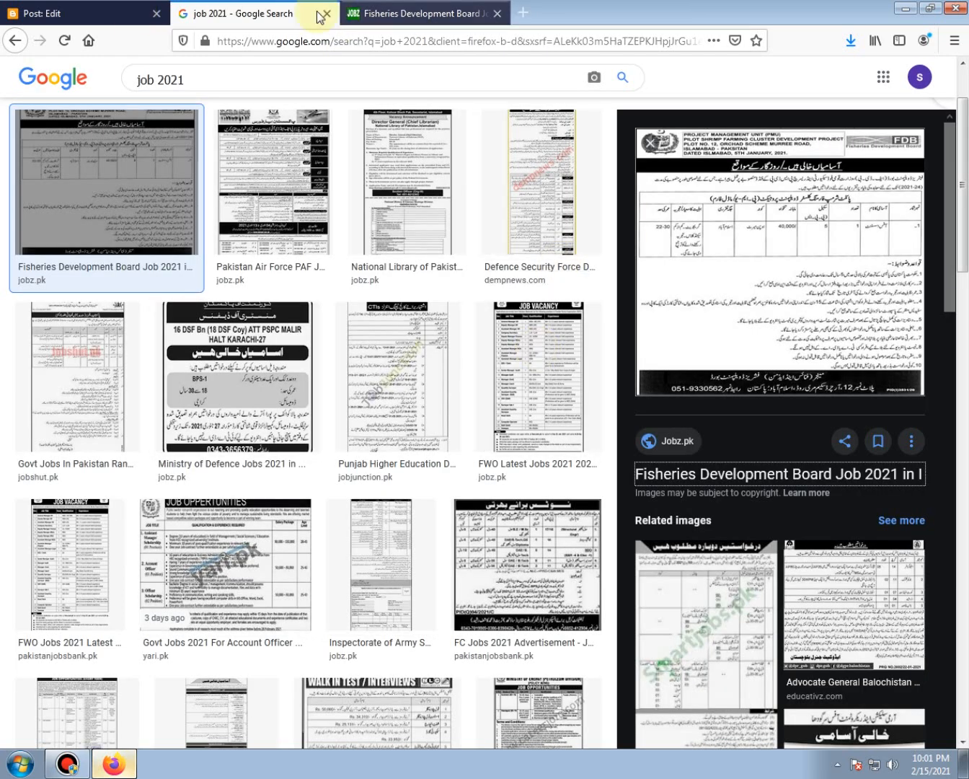
left_click(326, 13)
left_click(100, 18)
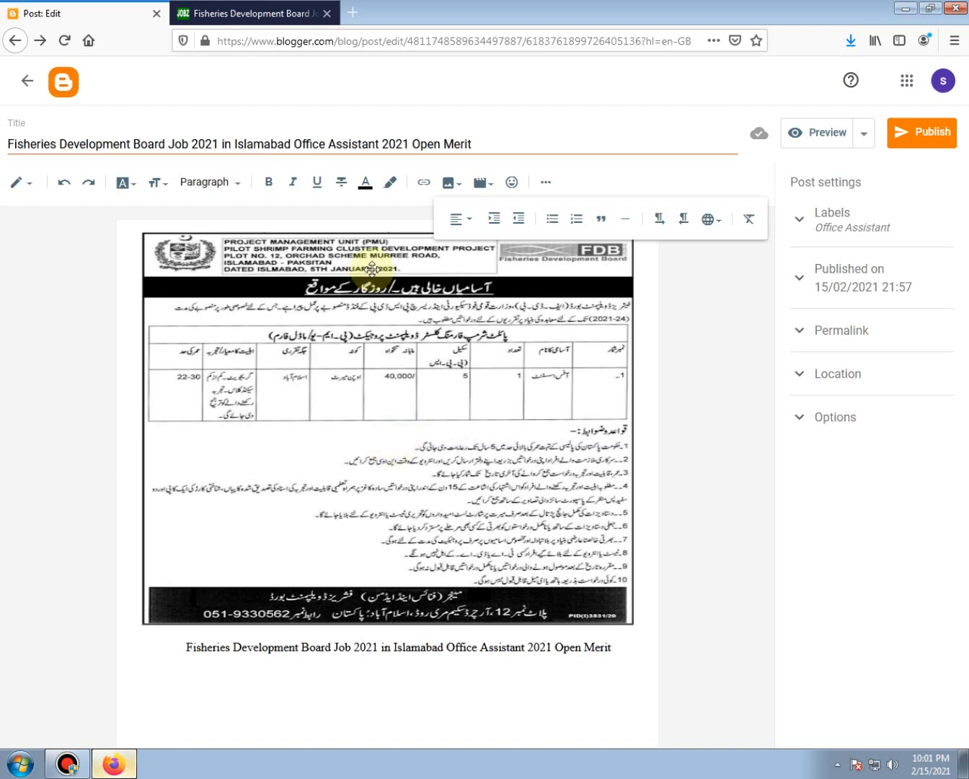
Start inserting a link in the post with "Office Assistant" as the text to display.
left_click(424, 183)
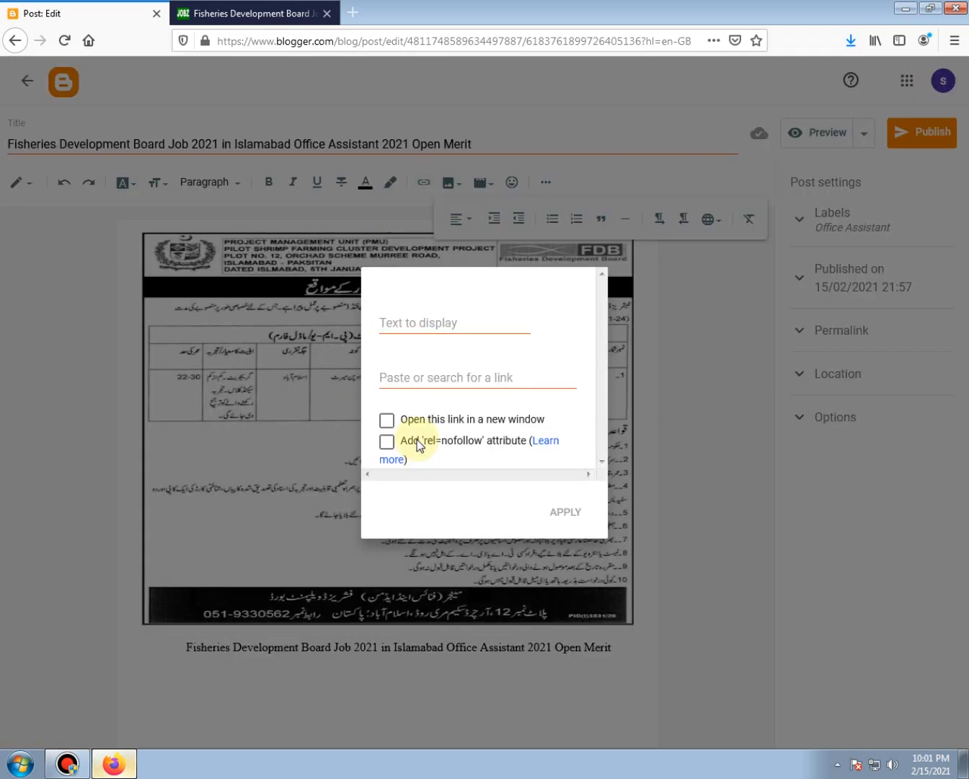
left_click(418, 323)
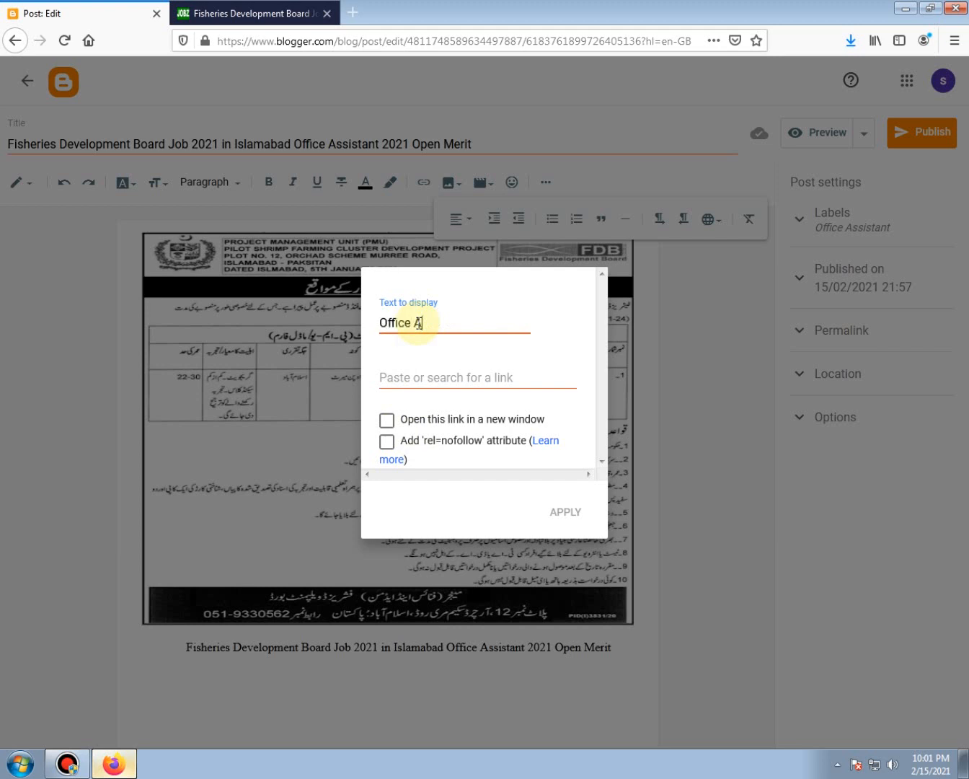
type("tan")
Copy the web address of the Jobz.pk Fisheries Development Board job page and enter it as the link's target.
left_click(268, 17)
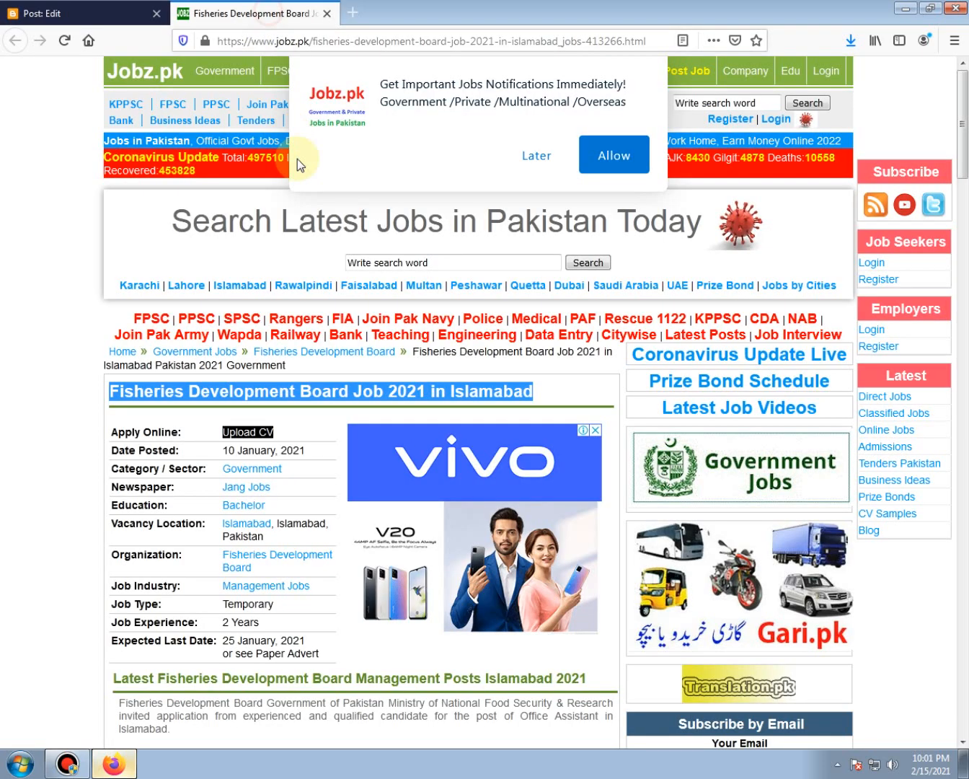
left_click(221, 40)
right_click(244, 42)
left_click(264, 93)
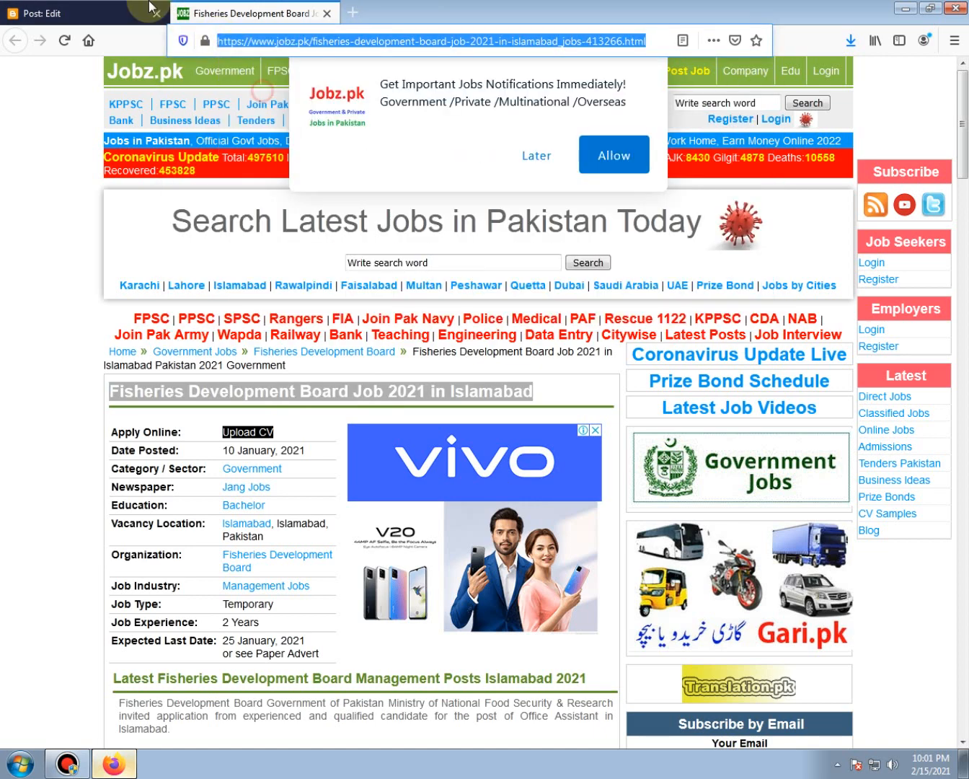
left_click(148, 11)
left_click(435, 379)
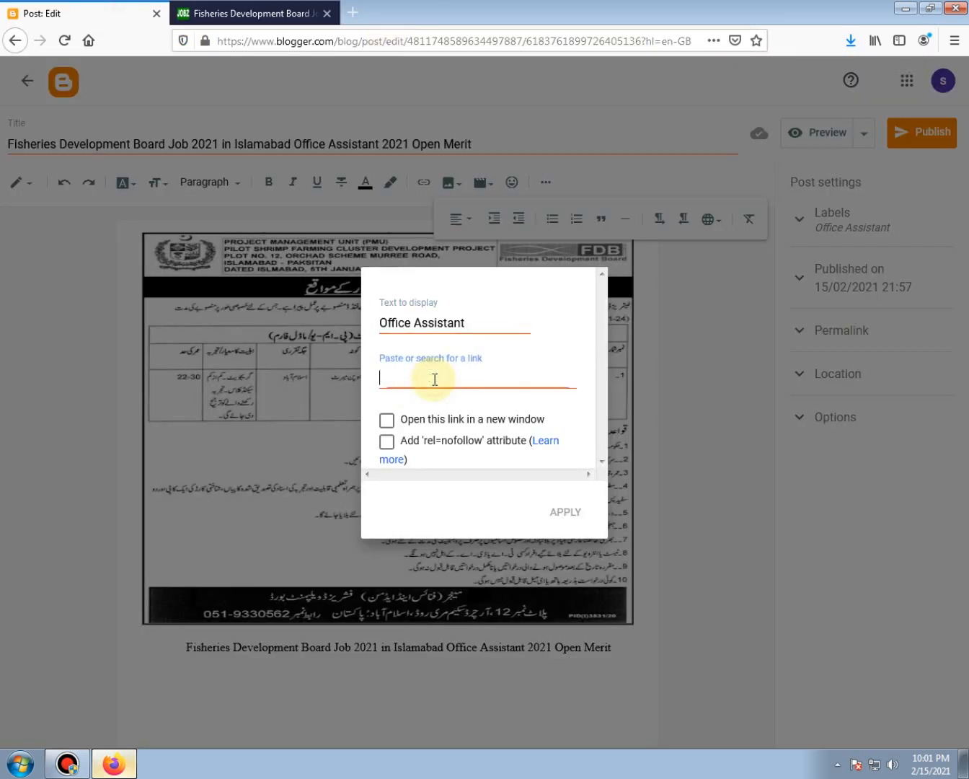
key("ctrl+v")
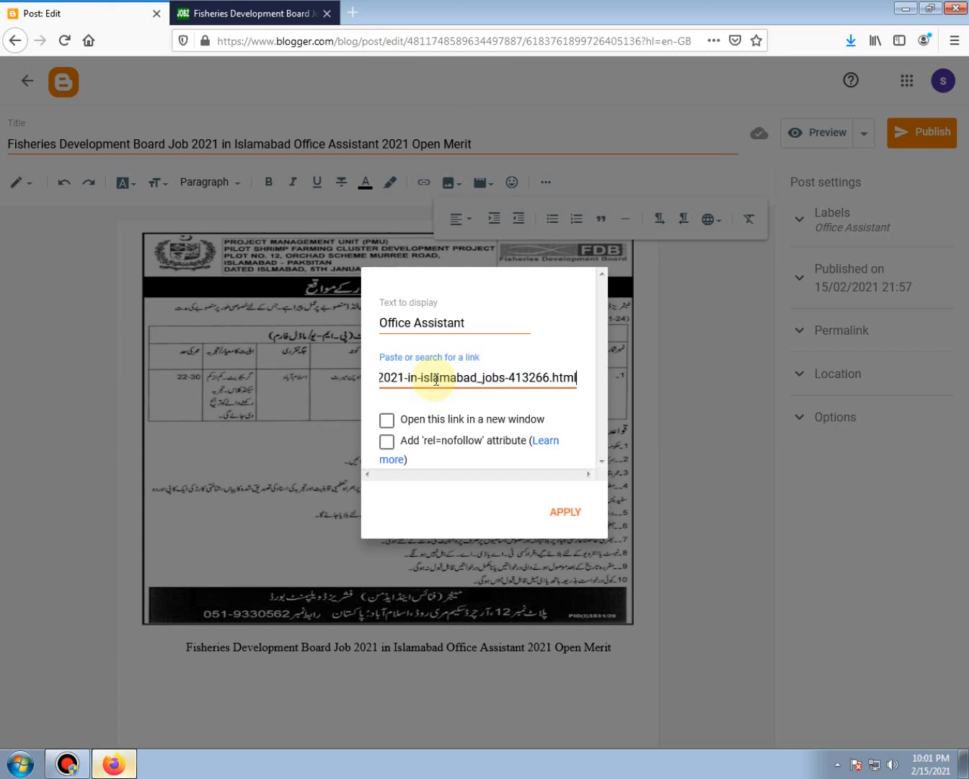
Set the link to open in a new window with the 'rel=nofollow' attribute and insert it before the caption.
left_click(415, 423)
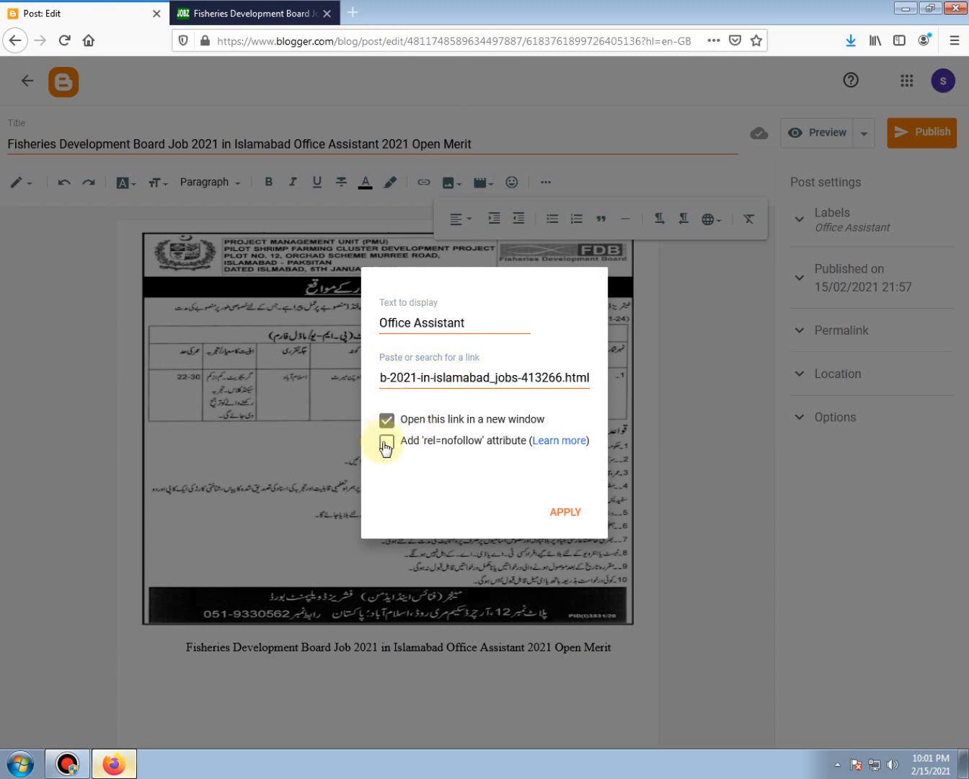
left_click(387, 444)
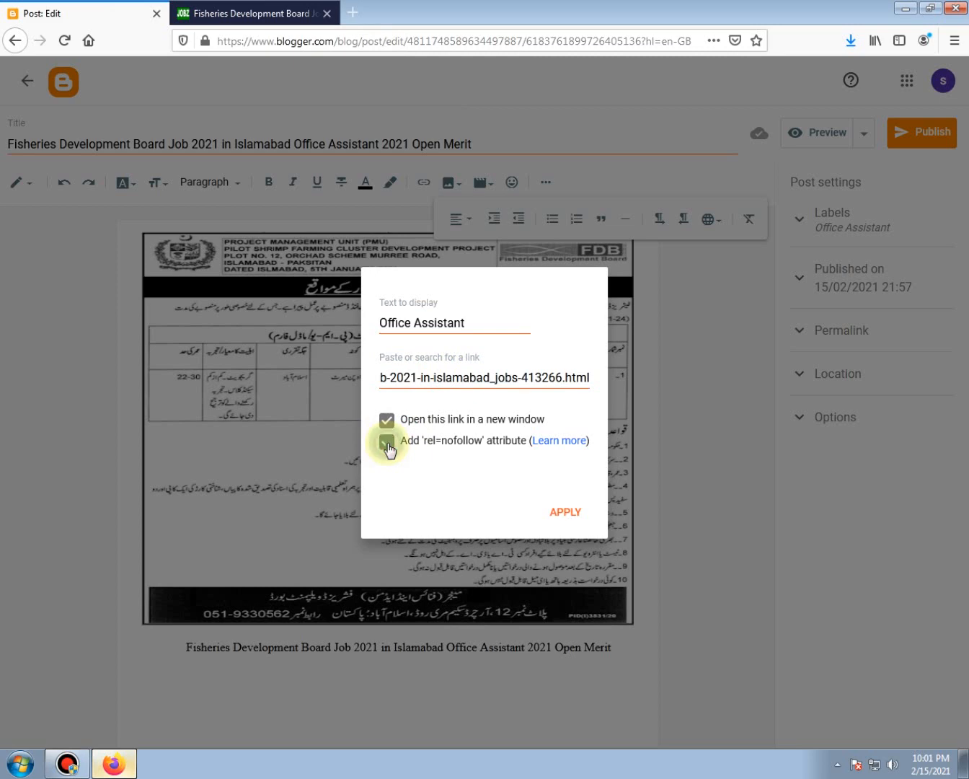
left_click(562, 512)
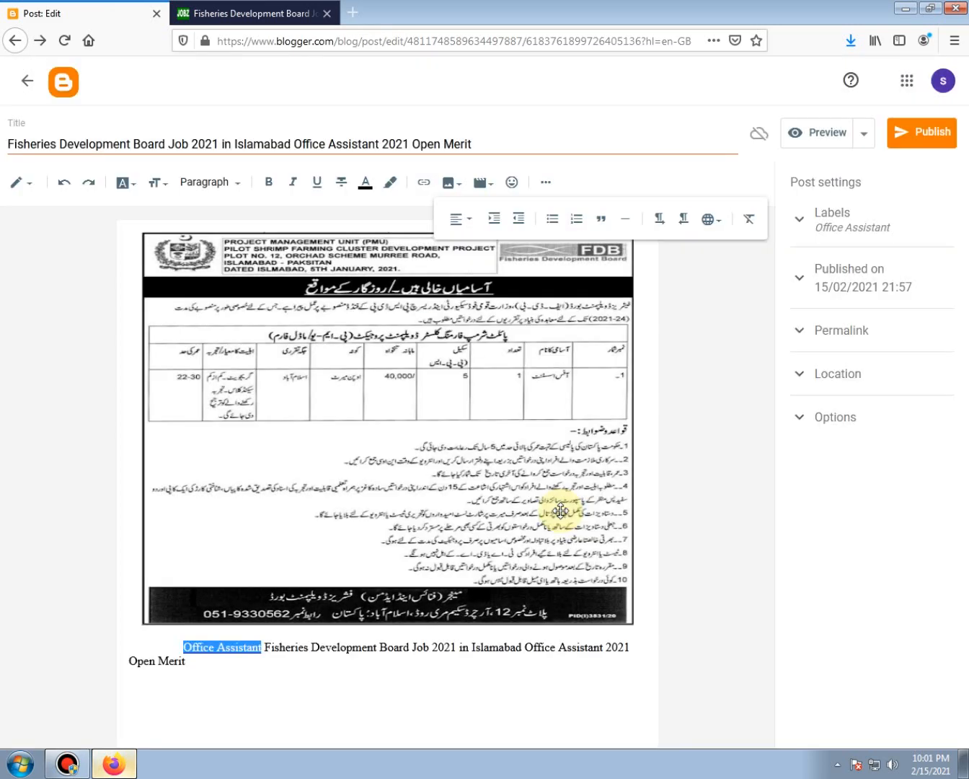
left_click(246, 647)
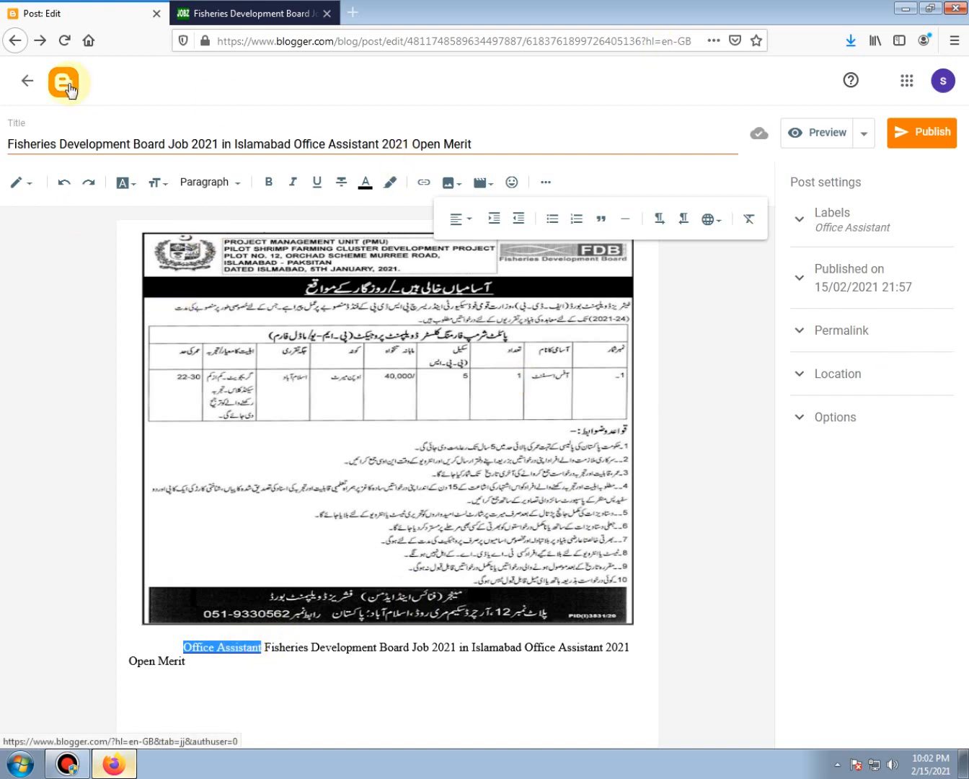
Preview the post, examine its title, image, body text, label and location, and close the preview to return to the post editor.
left_click(815, 138)
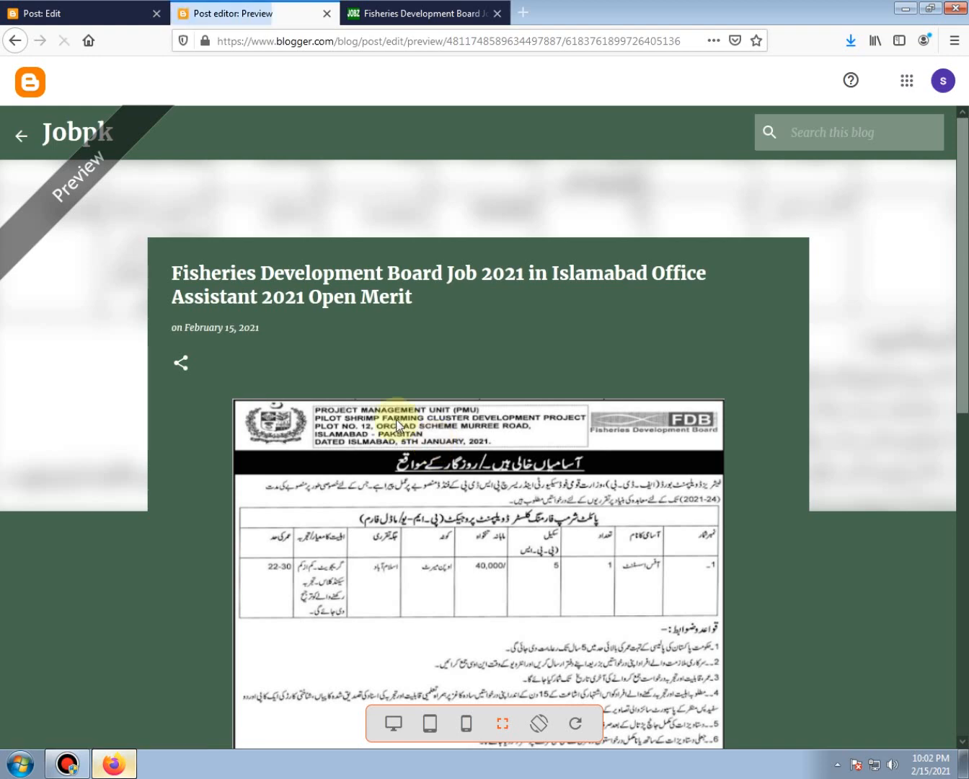
scroll(205, 468, "down", 8)
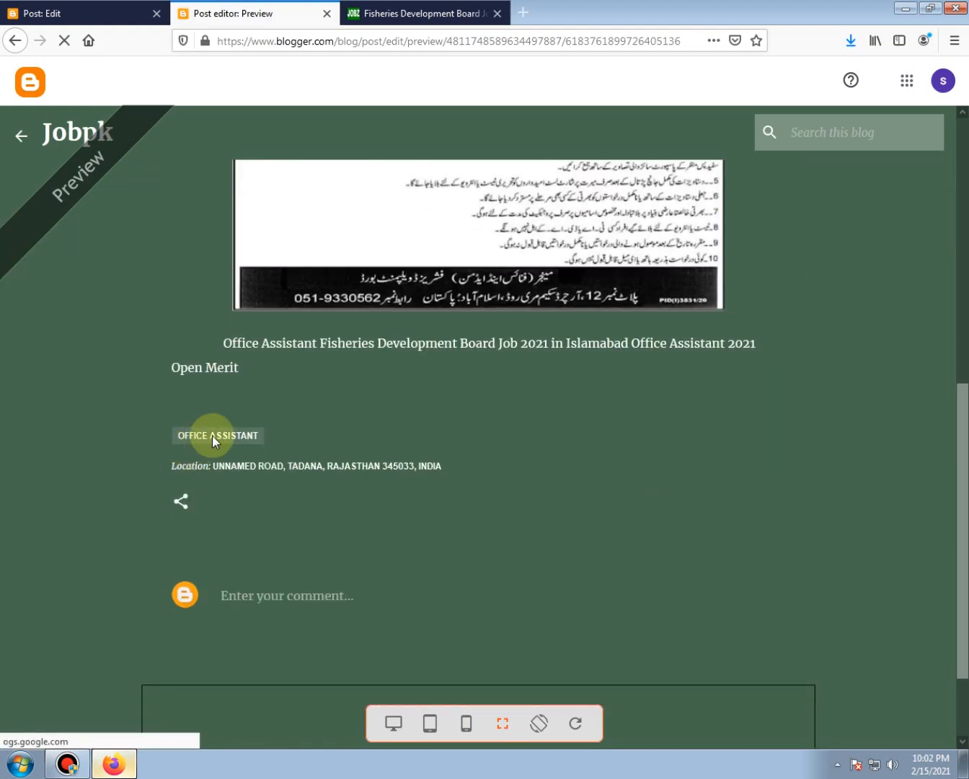
scroll(275, 509, "down", 2)
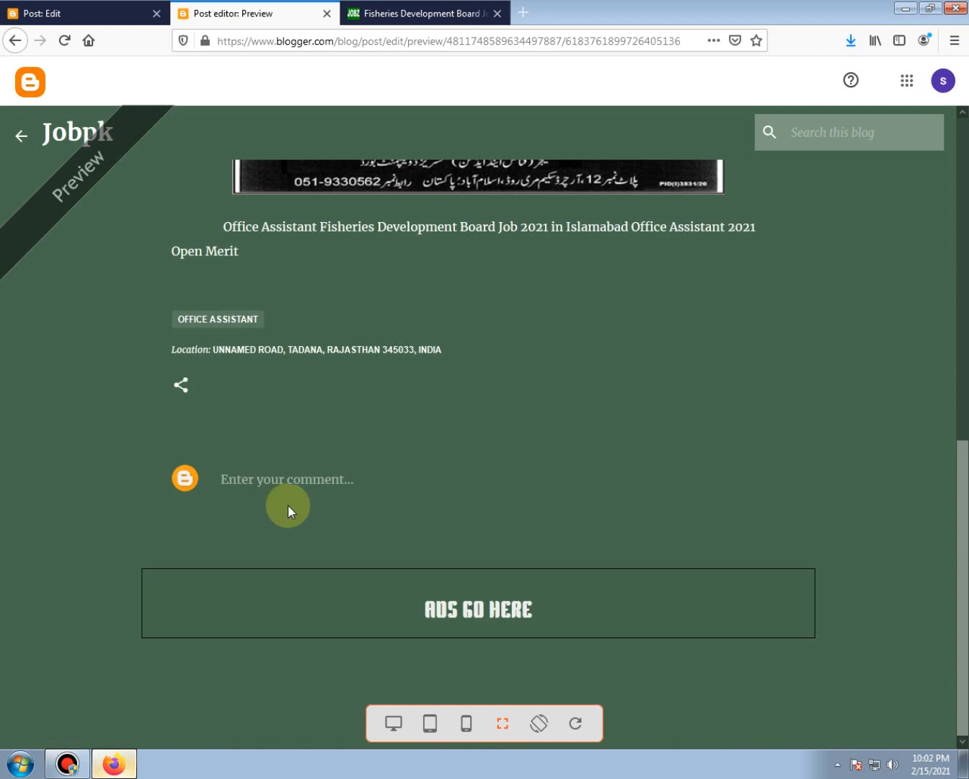
scroll(287, 505, "up", 15)
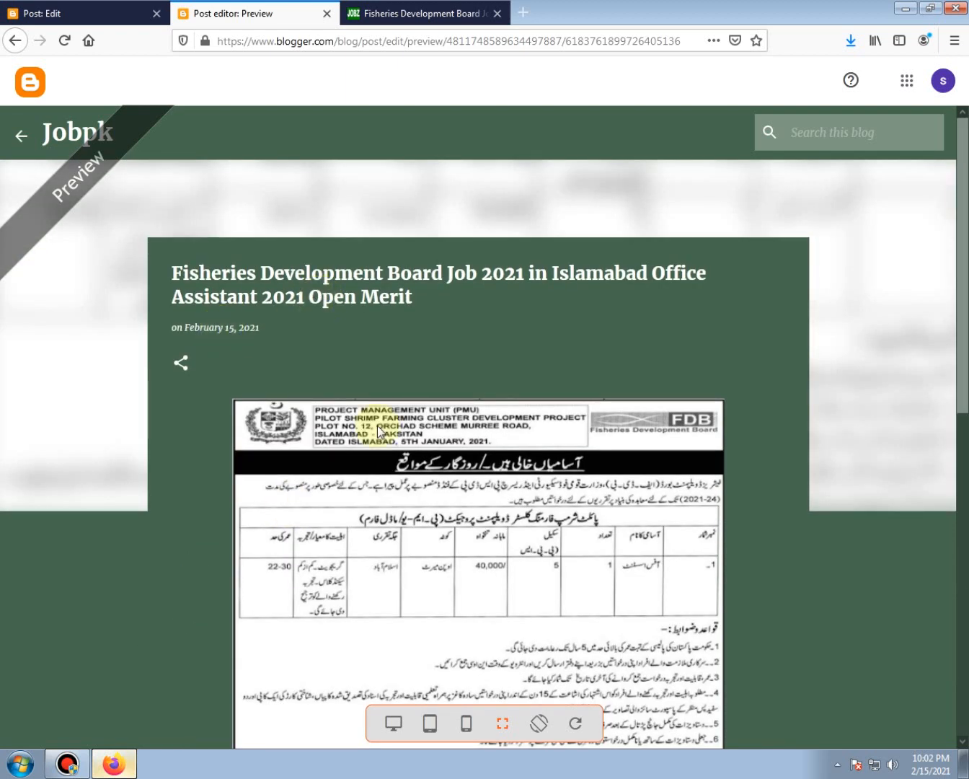
scroll(401, 448, "down", 2)
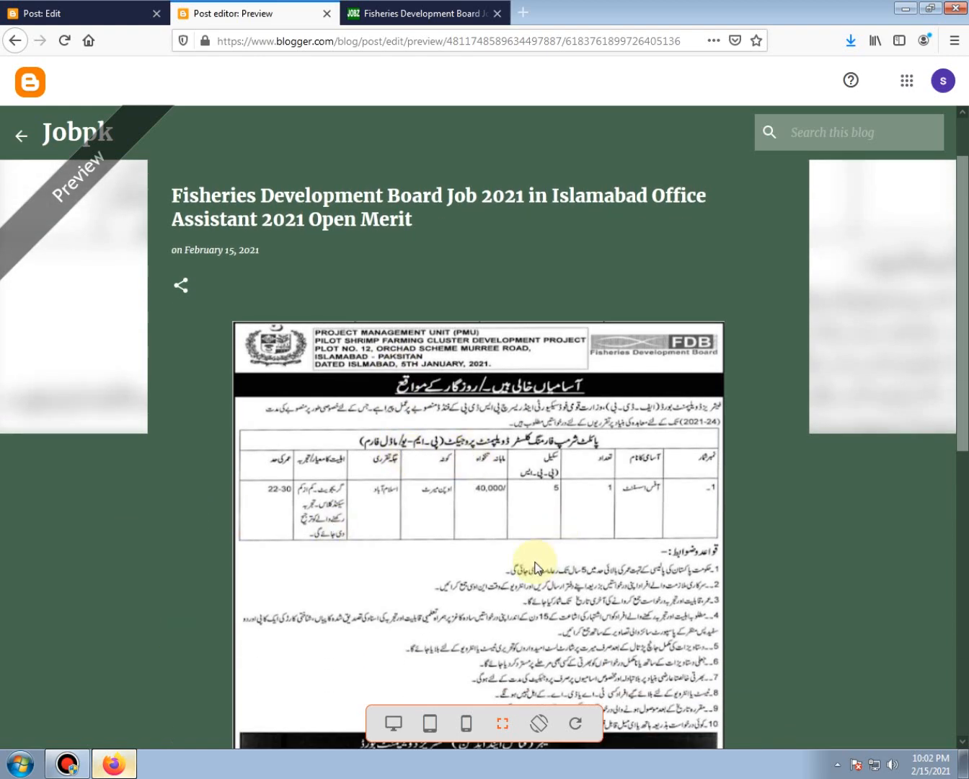
scroll(533, 562, "down", 6)
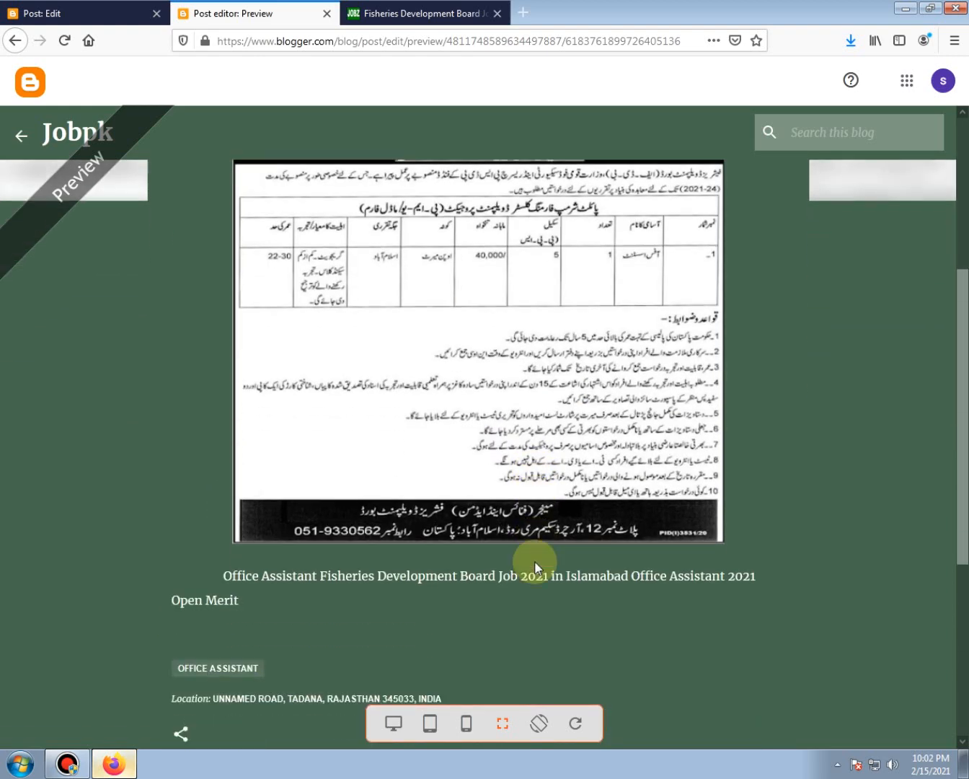
scroll(536, 568, "down", 9)
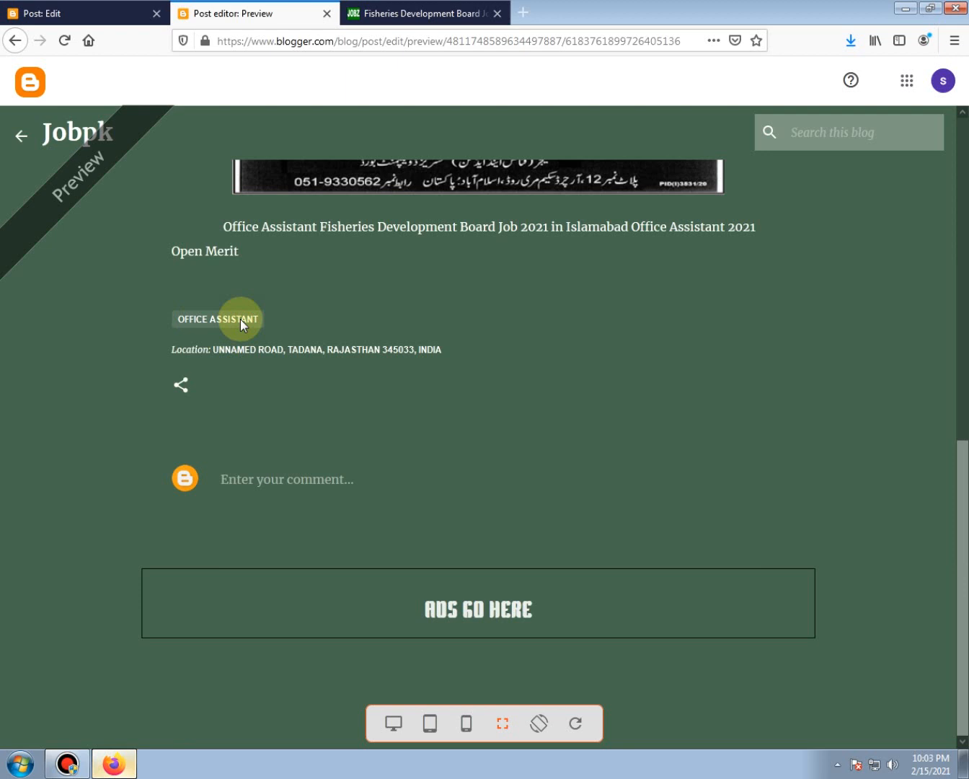
scroll(346, 453, "up", 14)
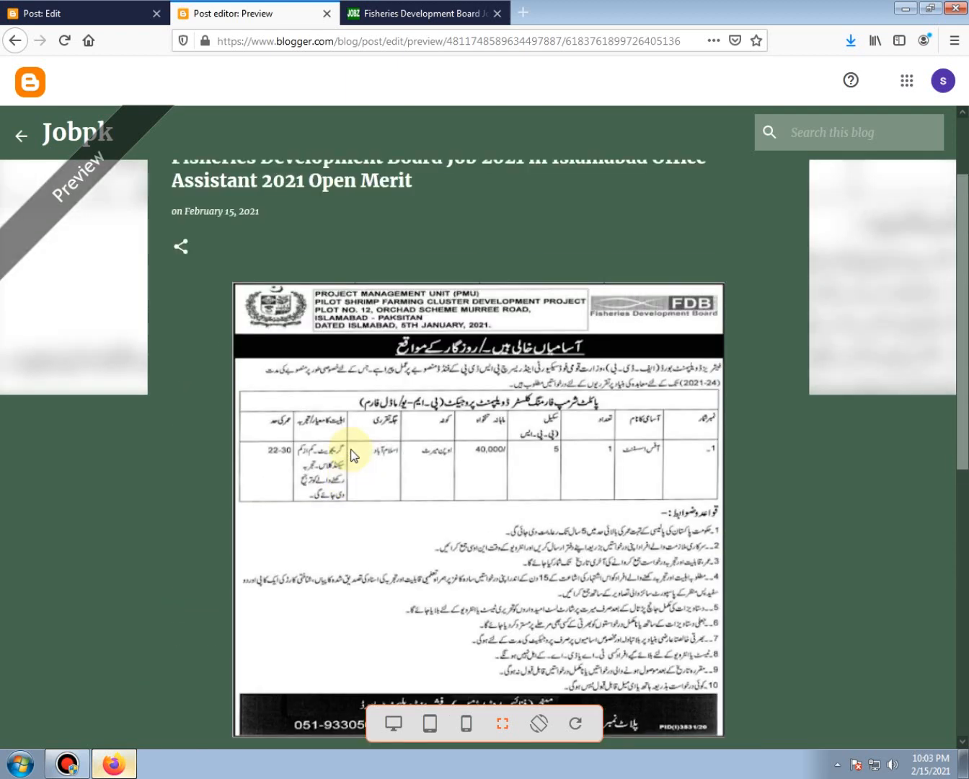
scroll(353, 464, "up", 1)
scroll(346, 498, "down", 6)
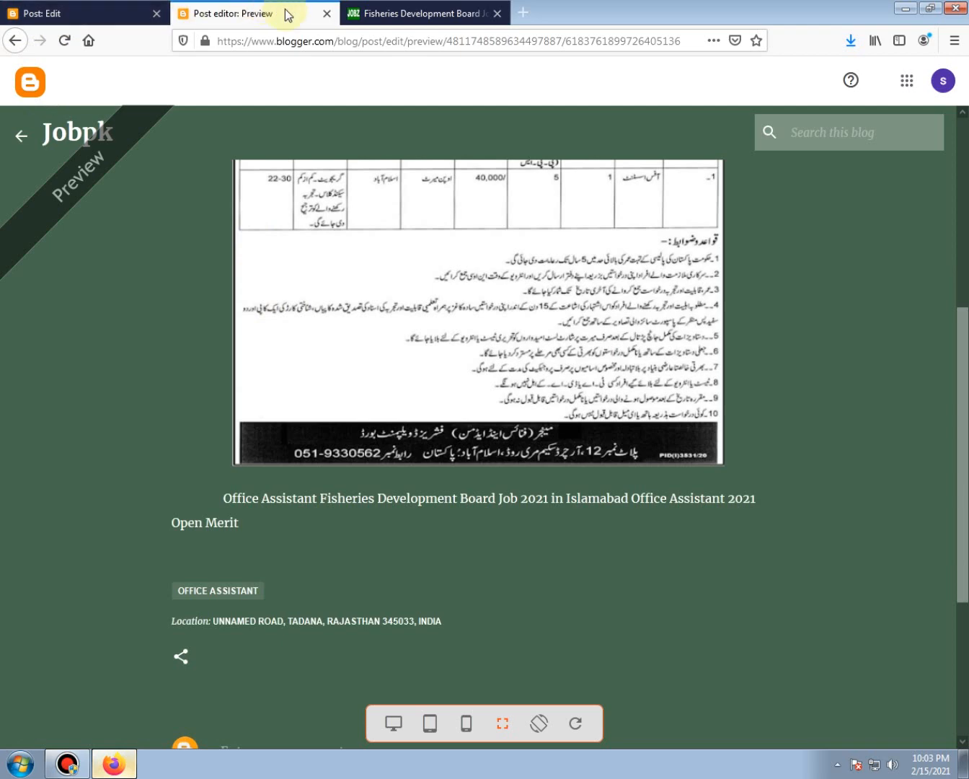
left_click(327, 13)
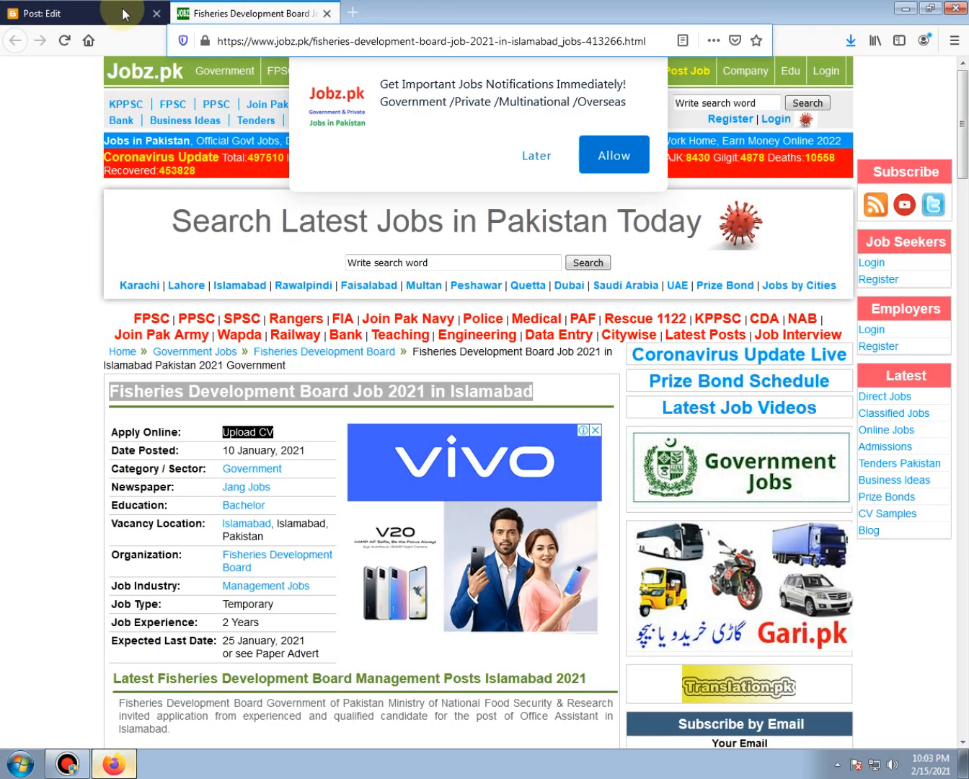
left_click(124, 14)
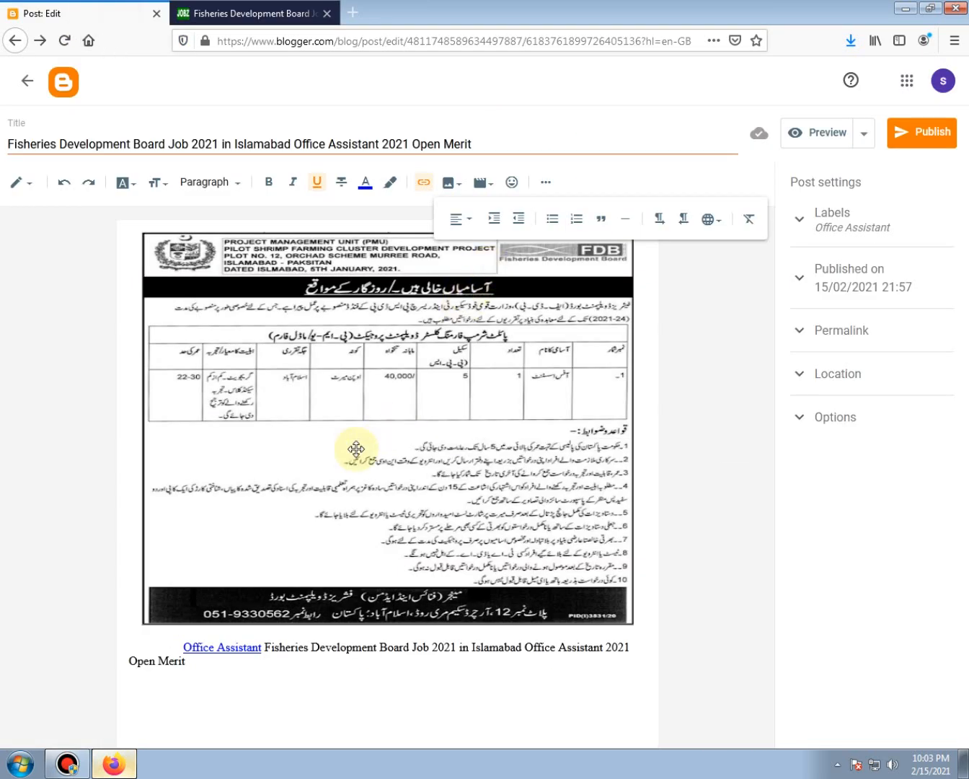
Review the post's label and the alt text and title text of the job advertisement image without changing them.
left_click(803, 220)
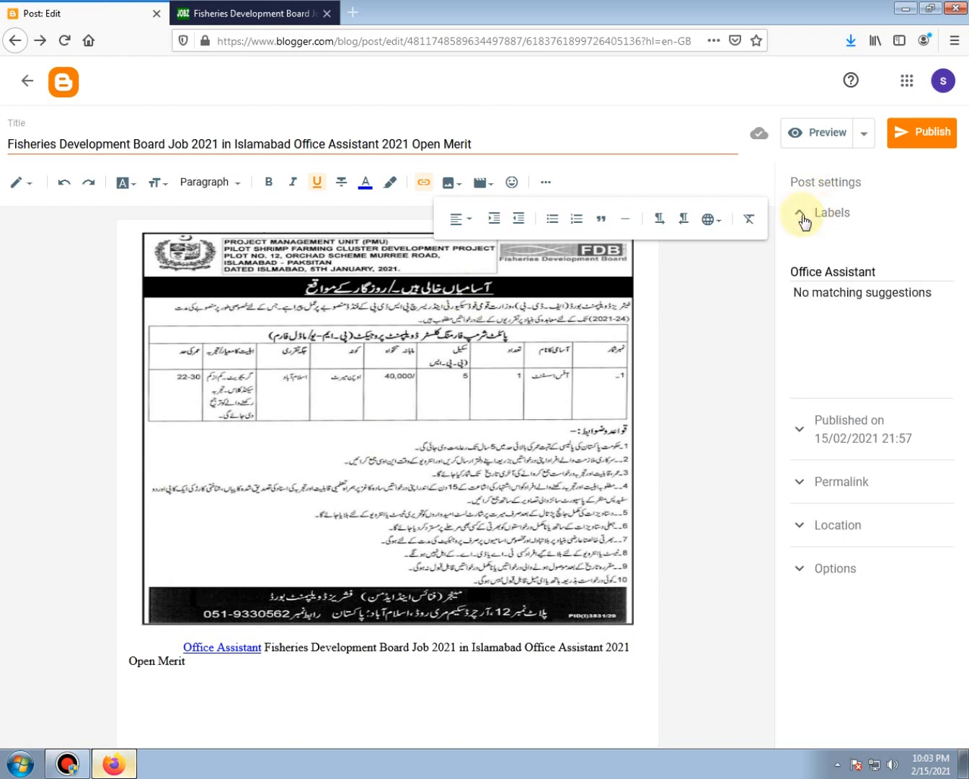
left_click(409, 477)
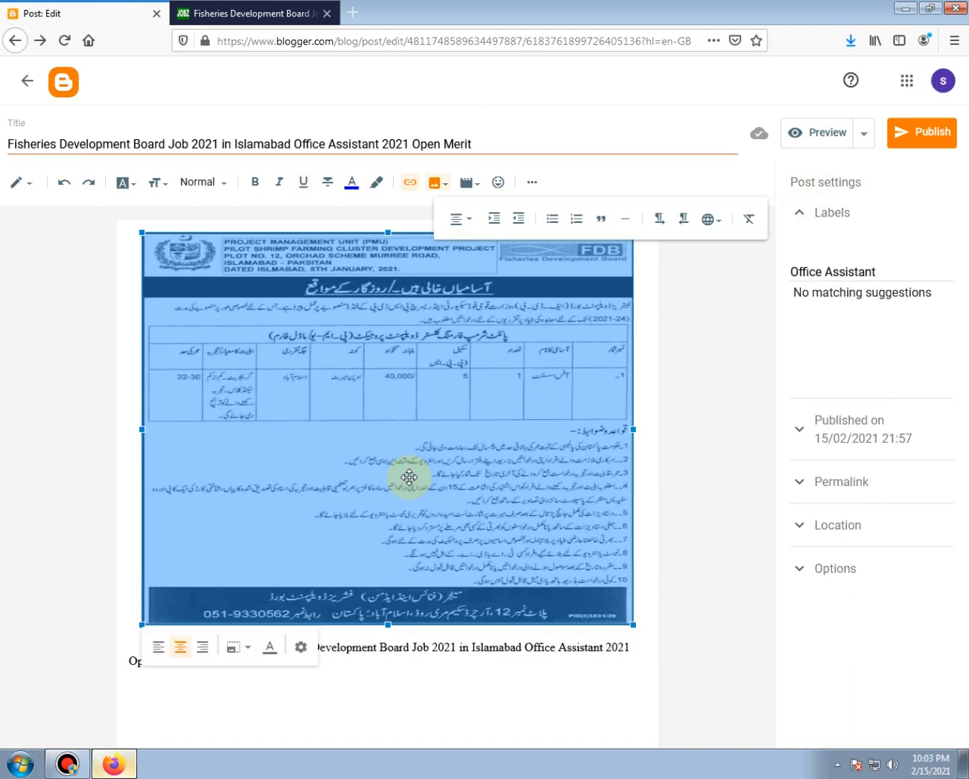
right_click(409, 477)
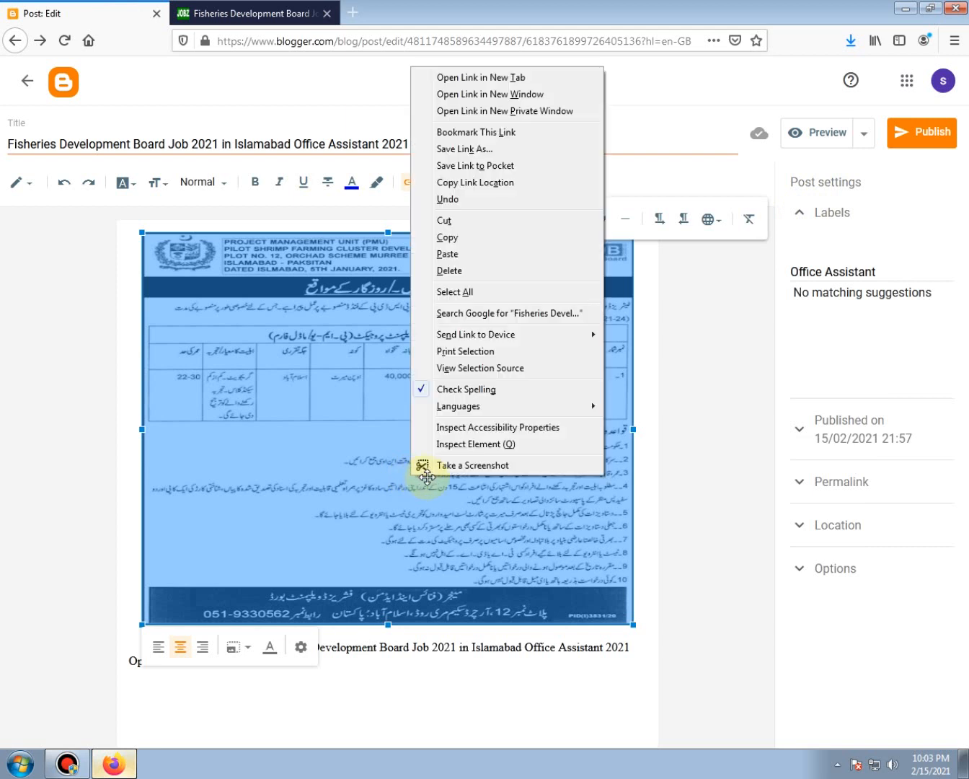
left_click(385, 510)
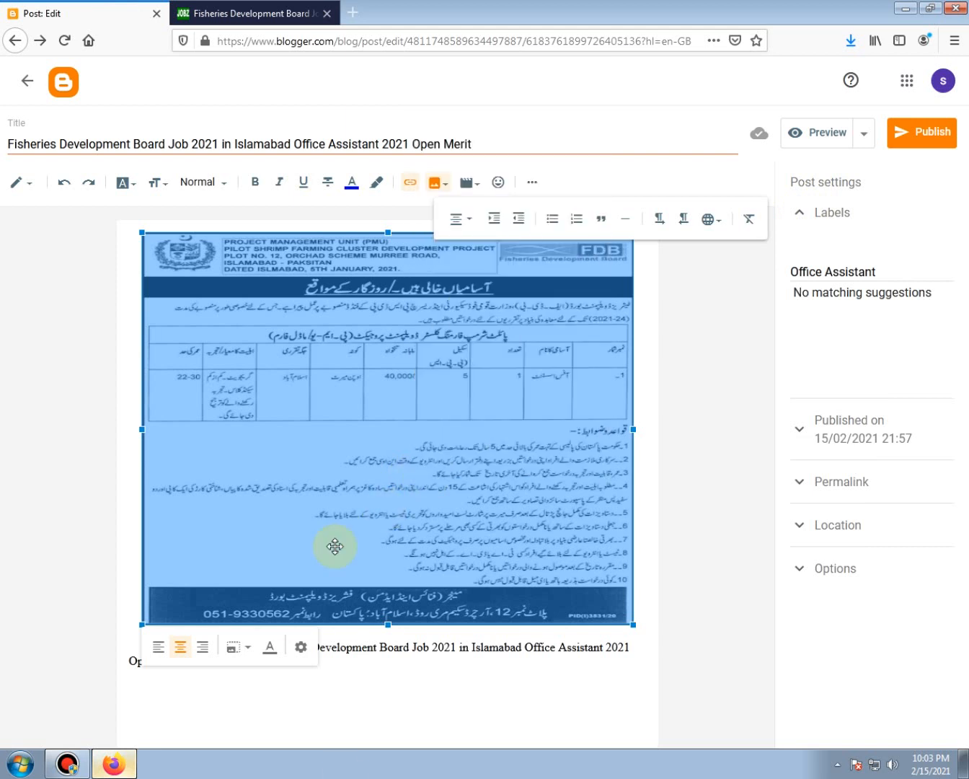
left_click(302, 649)
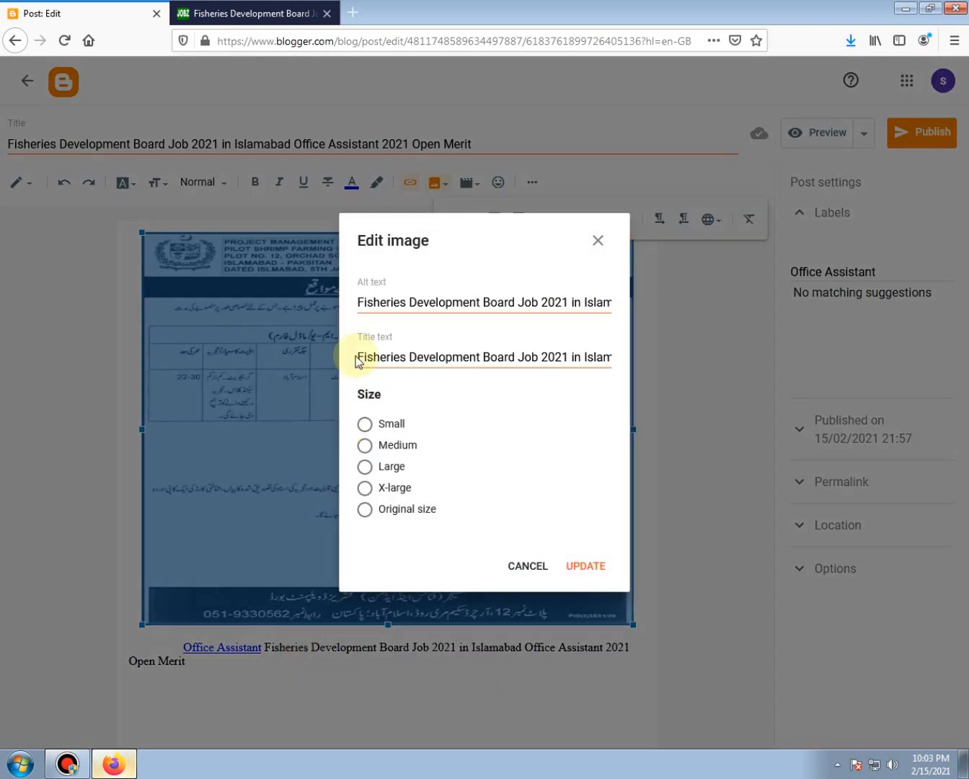
left_click_drag(358, 358, 630, 356)
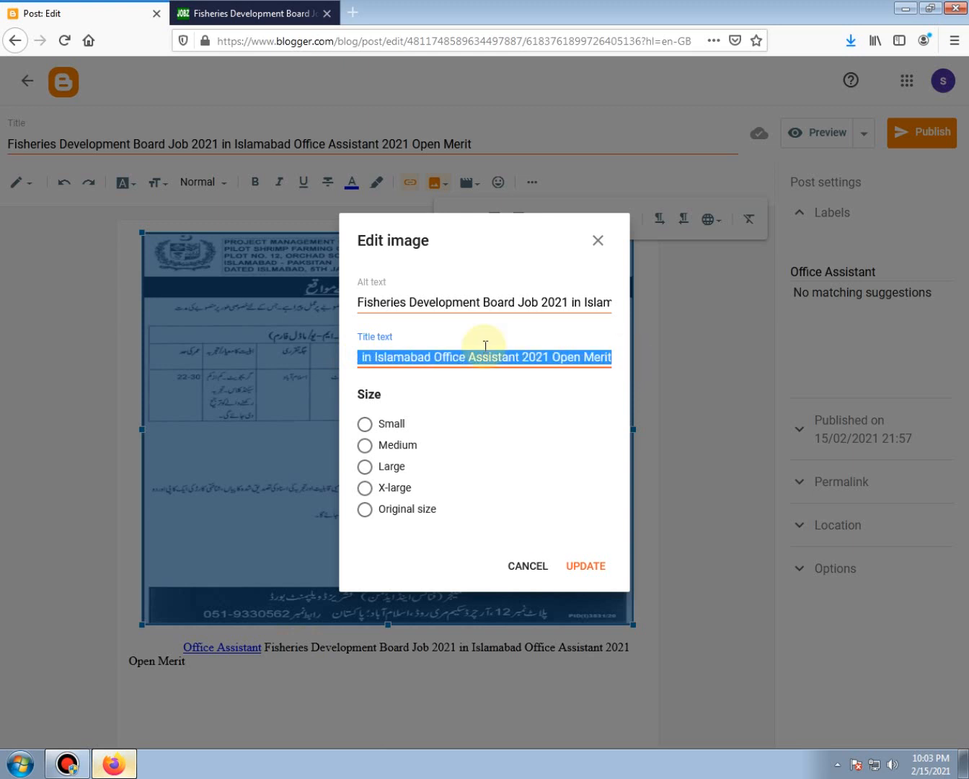
left_click_drag(360, 302, 652, 305)
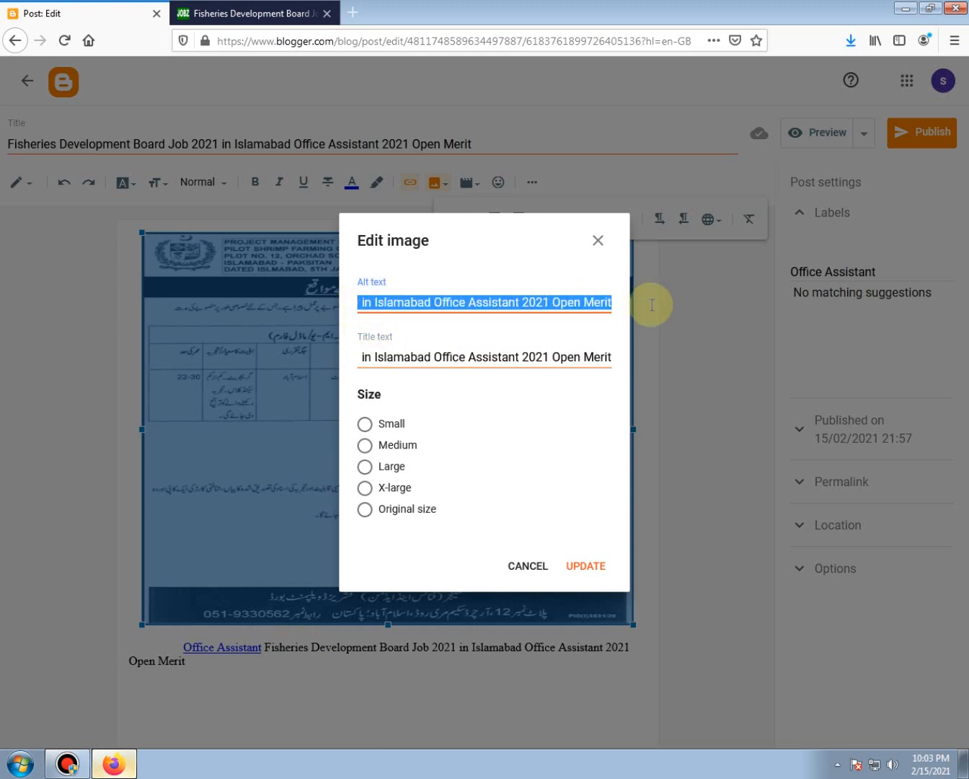
left_click(543, 577)
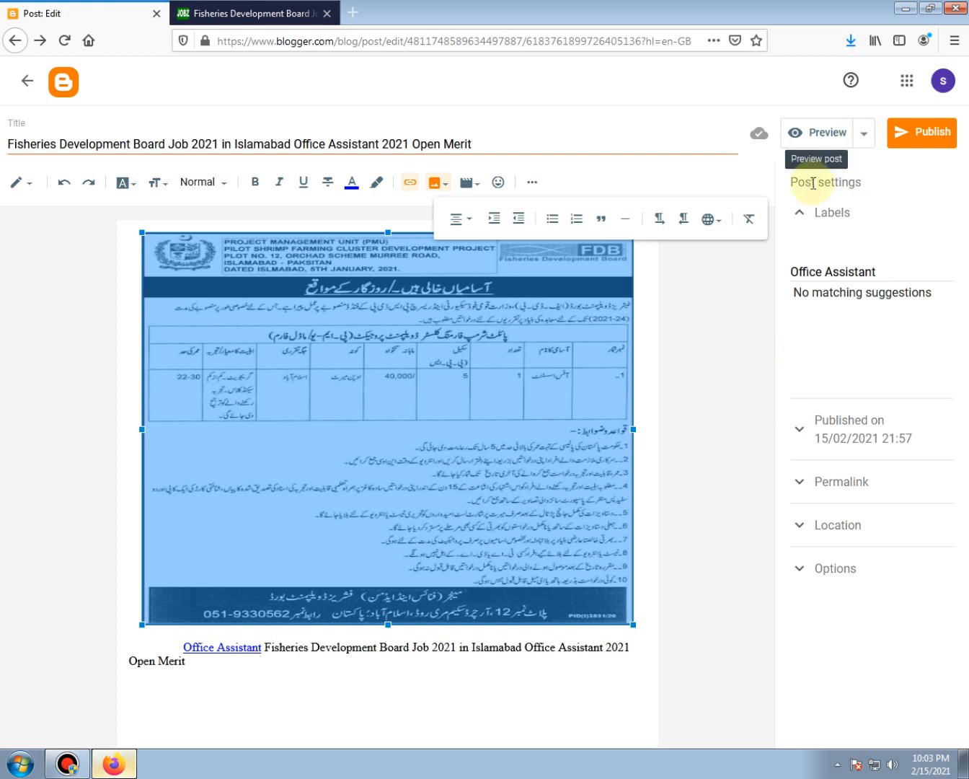
Add the labels JobsPk, Jobs 2021, Today Jobs Pk and 2021 Jobs after Office Assistant in the post settings.
left_click(810, 216)
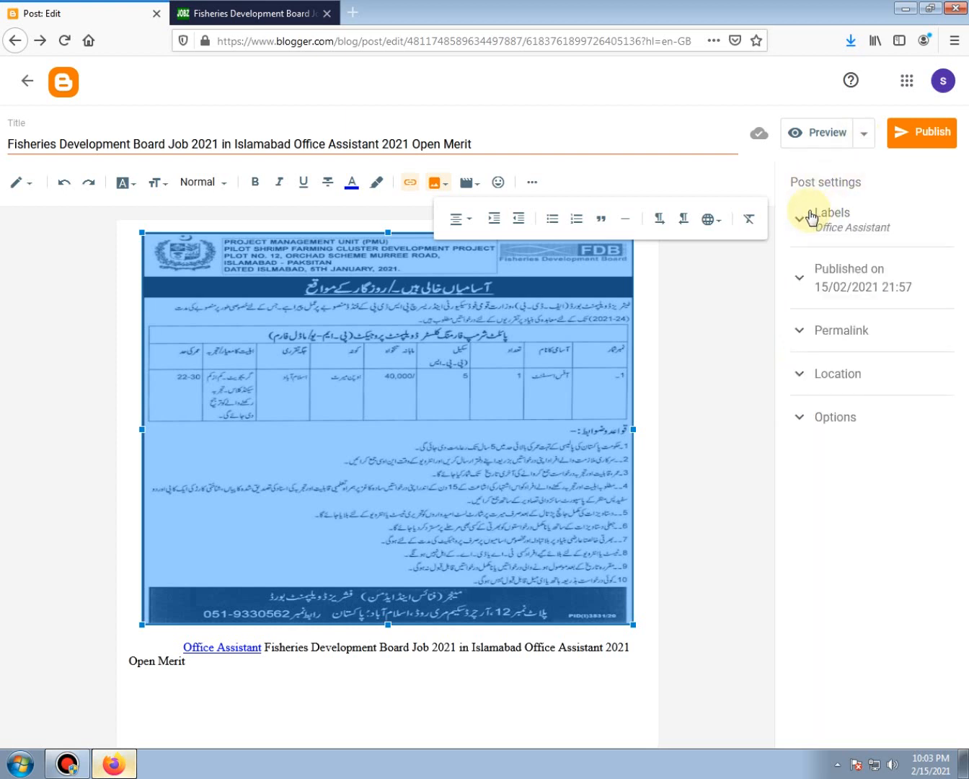
left_click(810, 216)
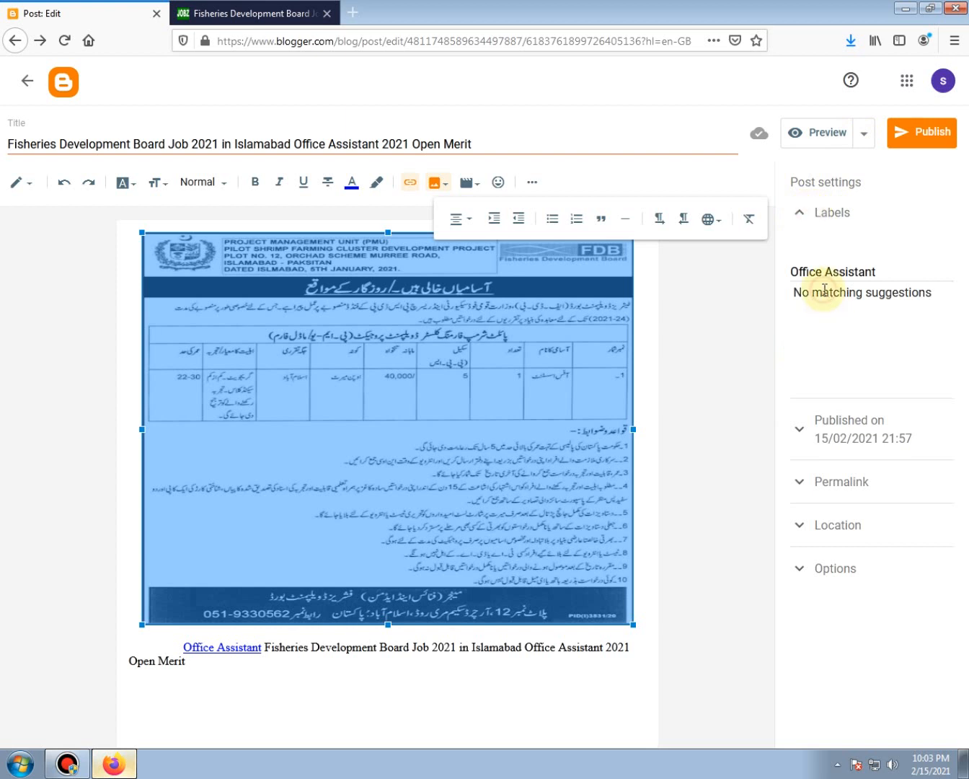
left_click(889, 271)
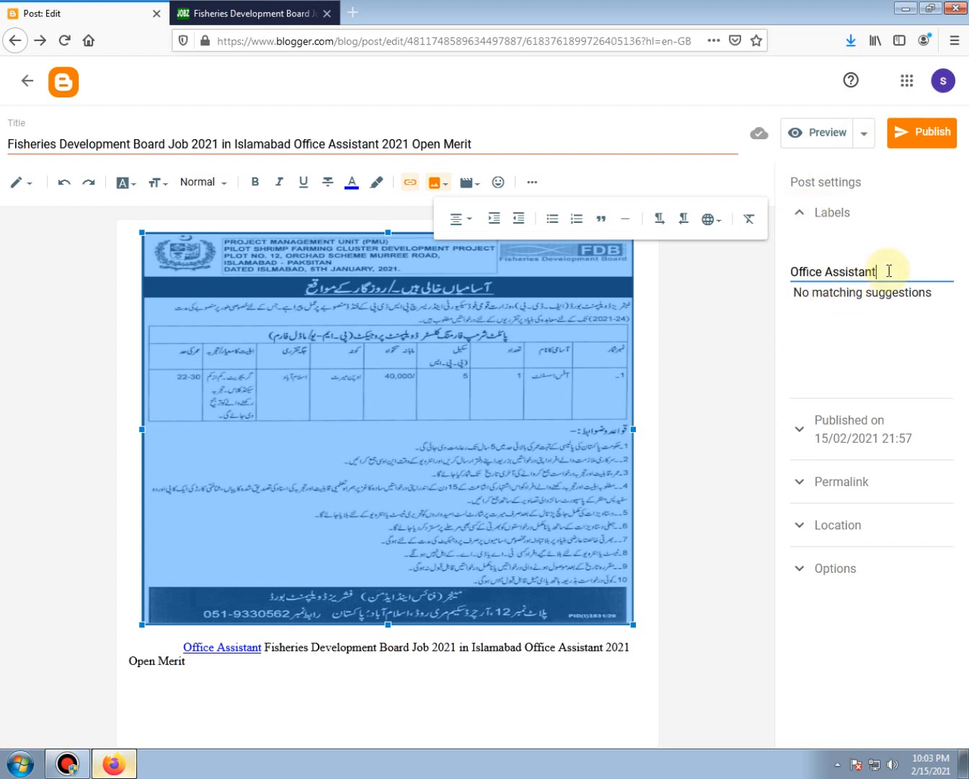
type("m")
type("Jo")
type("bsPk,")
type("Job")
type("s 20221")
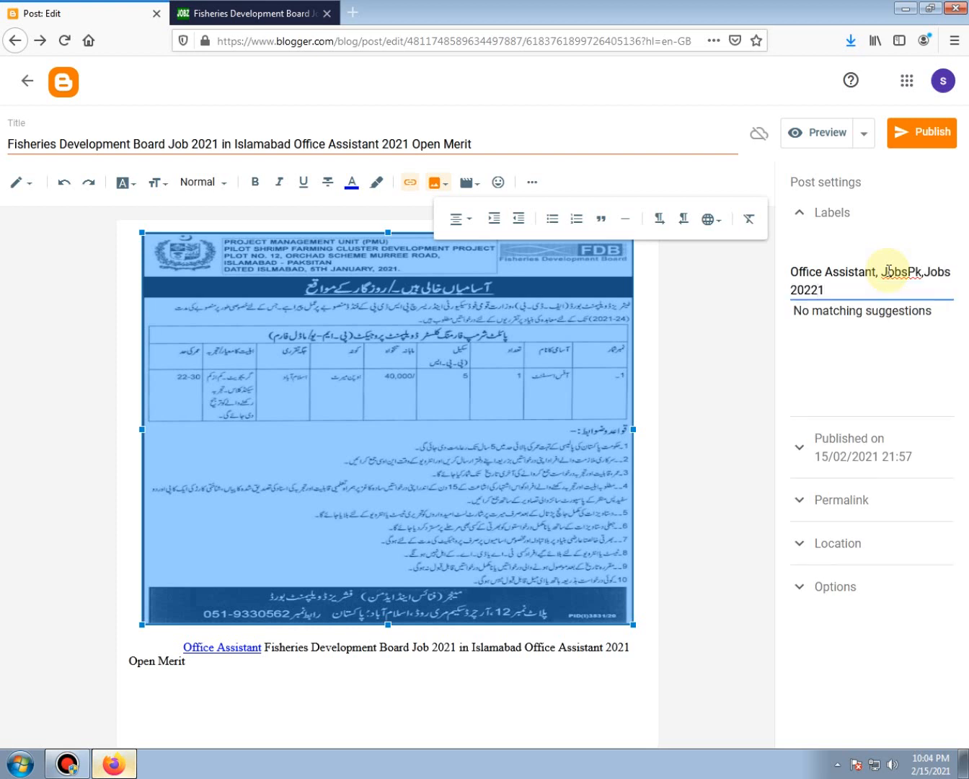
key("BackSpace")
key("BackSpace")
type("1,Toda")
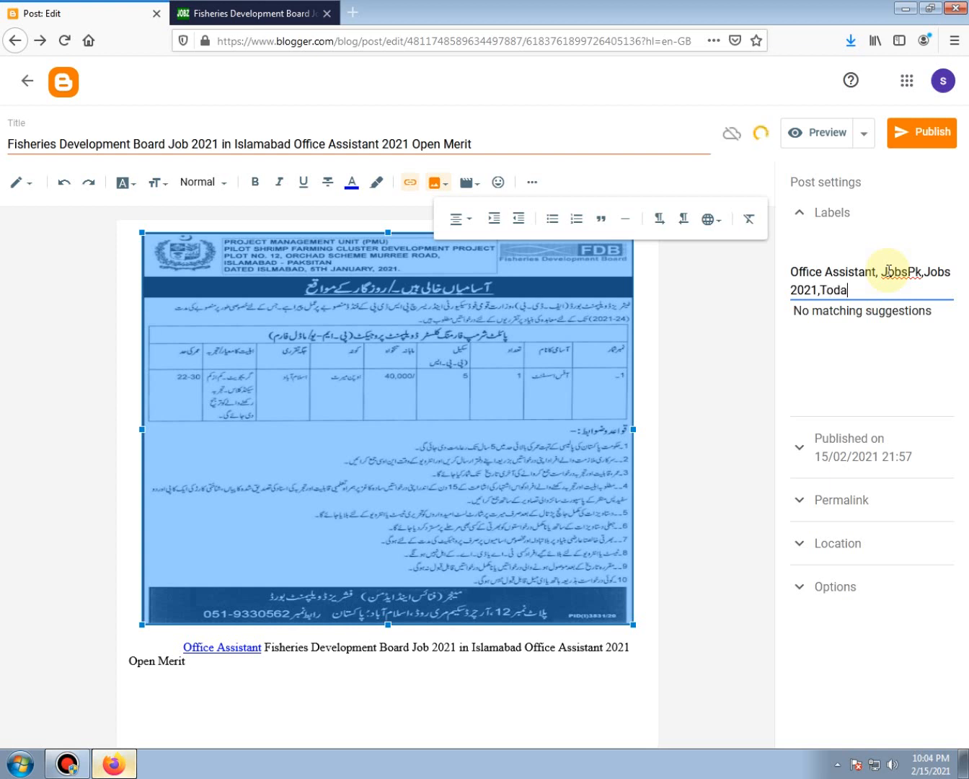
type("y Jobs Pk,2")
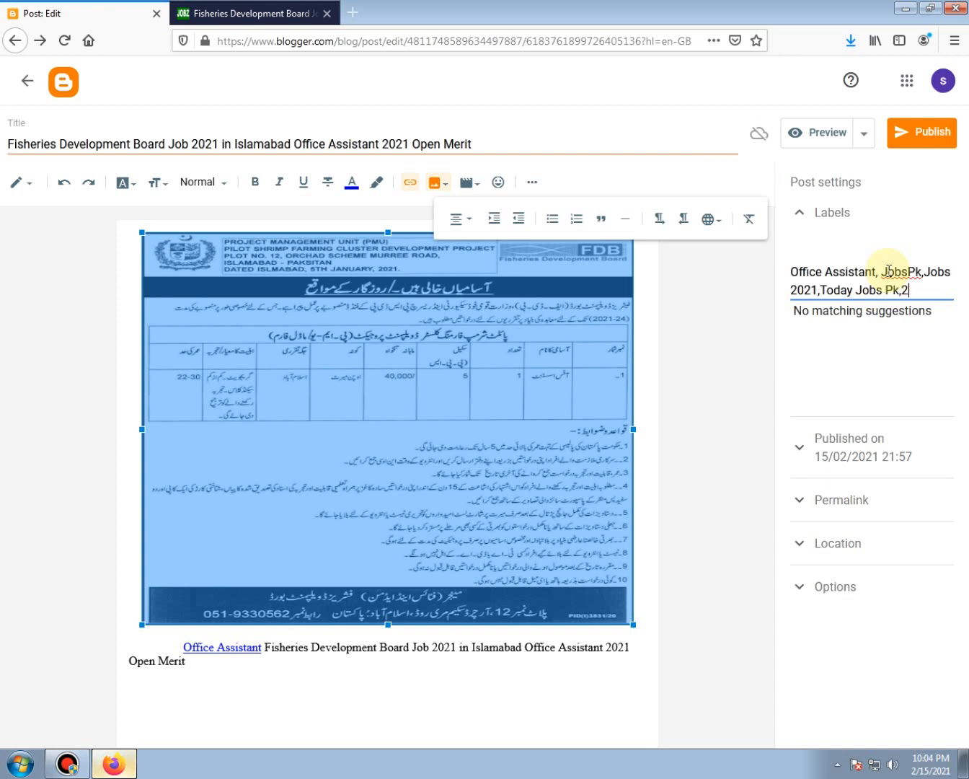
type("021 Jobs,")
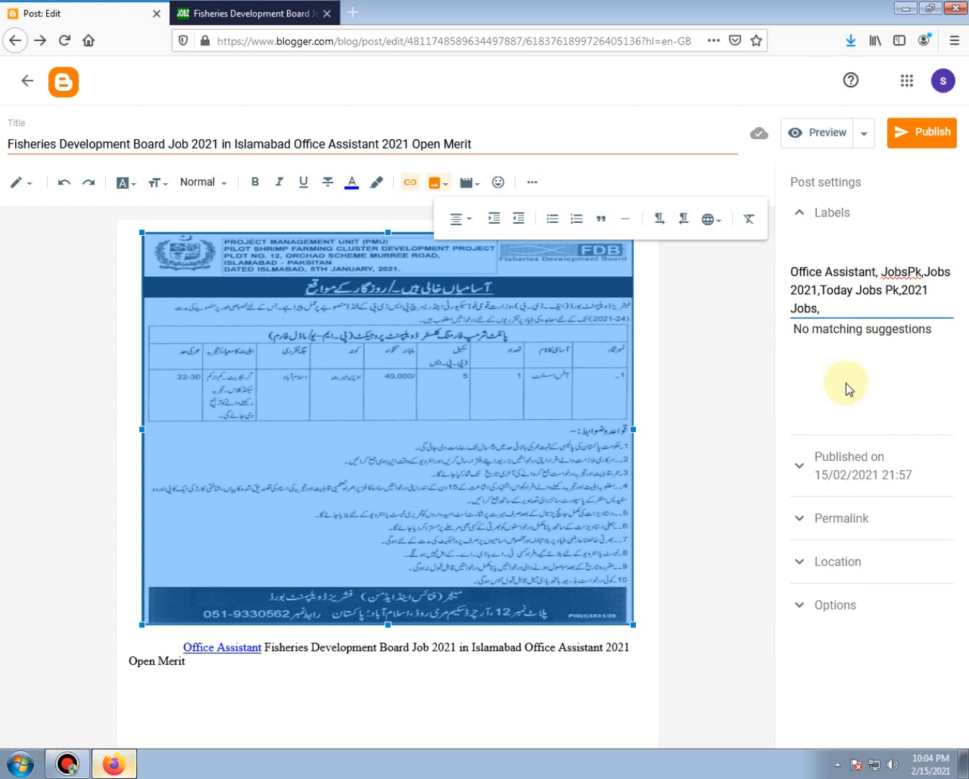
Check the post's reader comment options and review the complete list of labels.
left_click(836, 607)
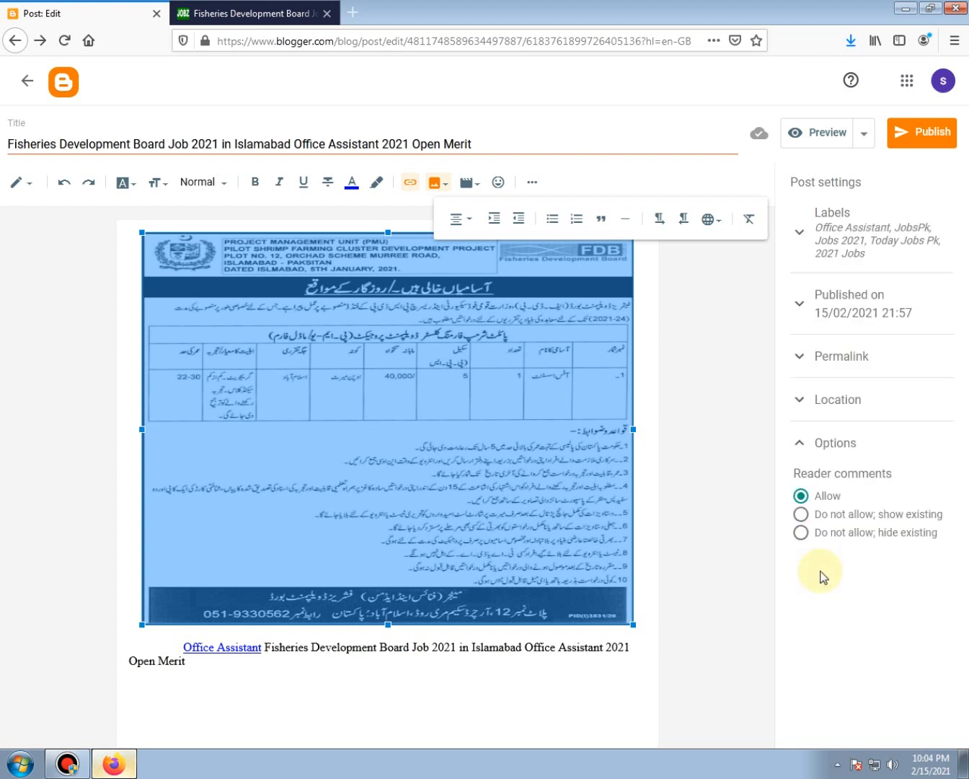
left_click(823, 444)
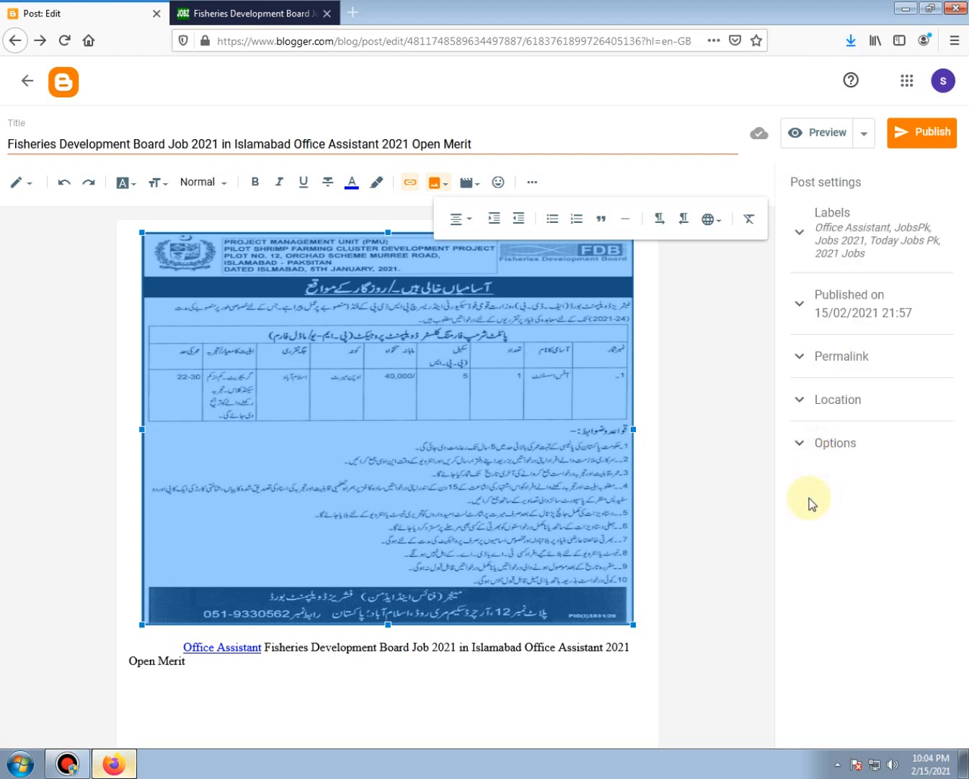
left_click(823, 214)
left_click(813, 308)
left_click_drag(813, 309, 796, 274)
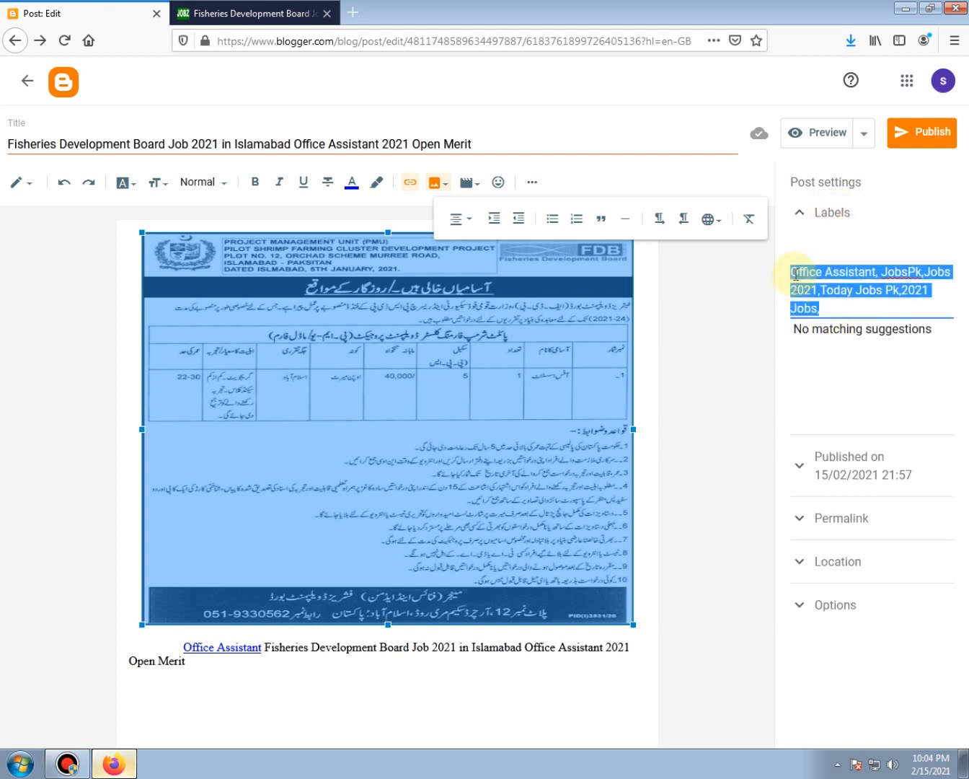
left_click(827, 339)
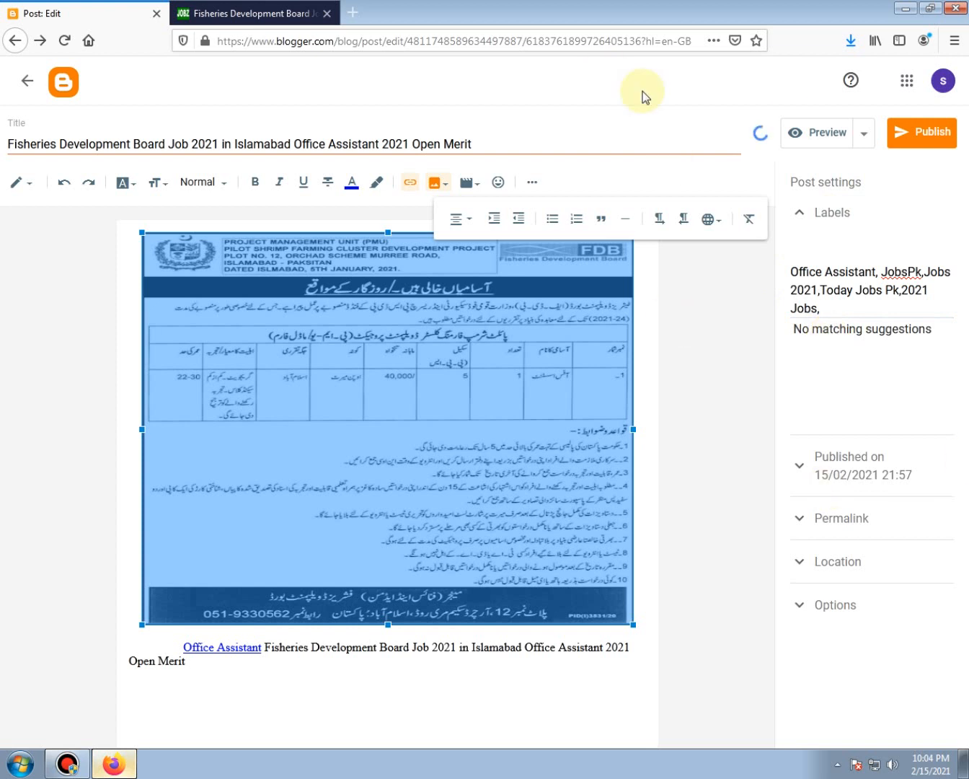
Preview the post again to check the labels shown below its text, and return to the post editor.
left_click(808, 132)
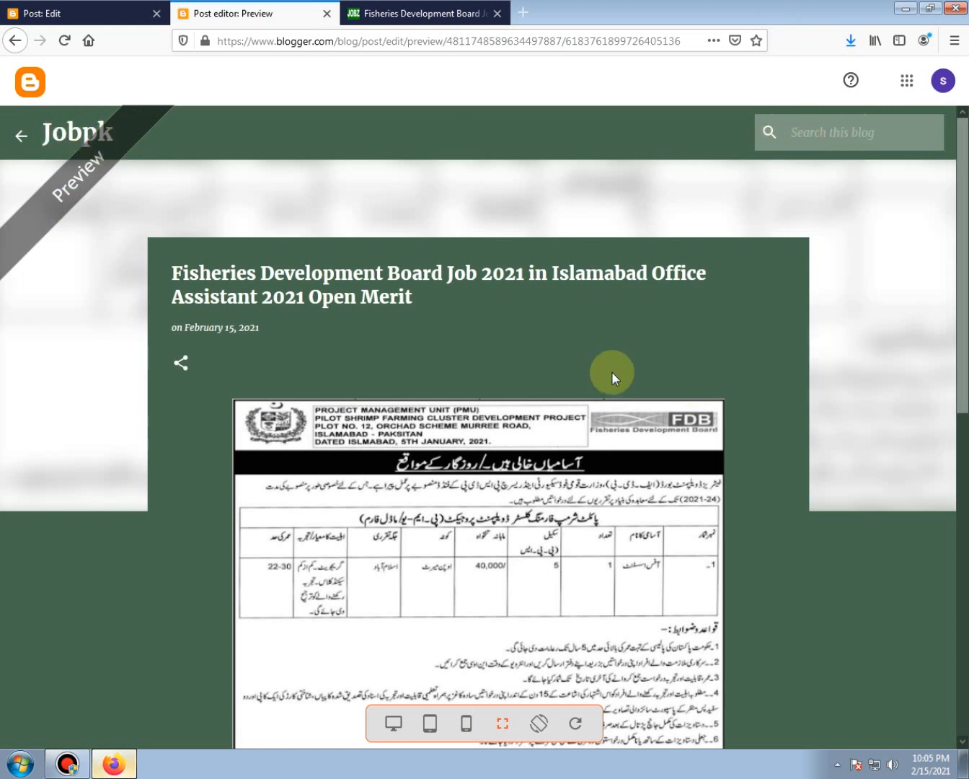
scroll(447, 375, "down", 3)
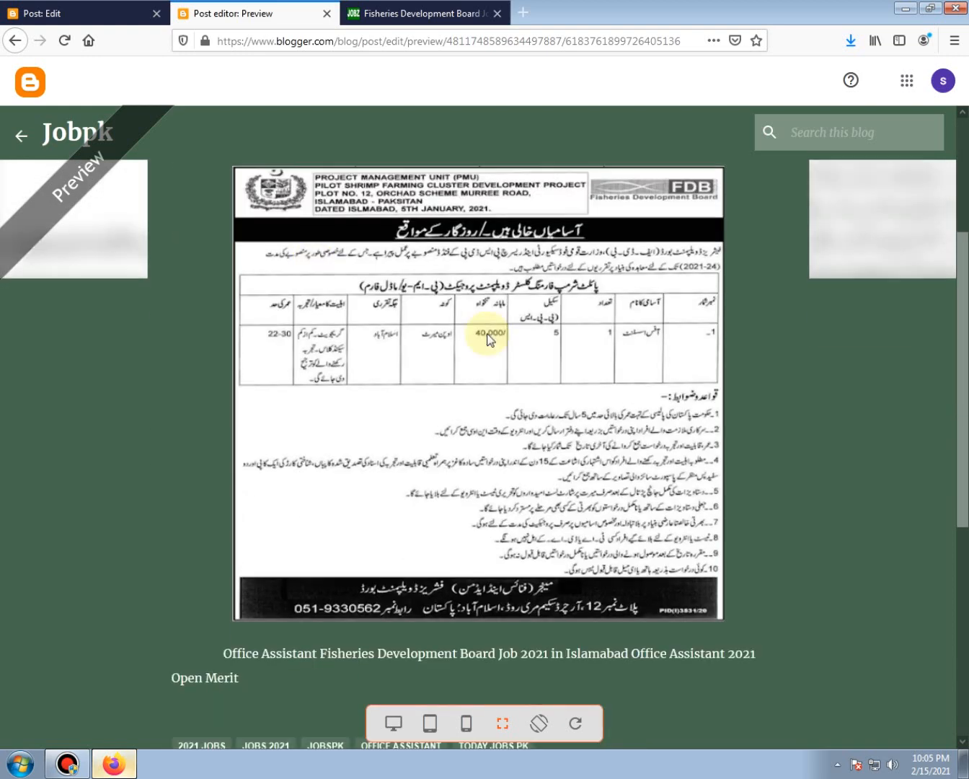
scroll(684, 577, "down", 3)
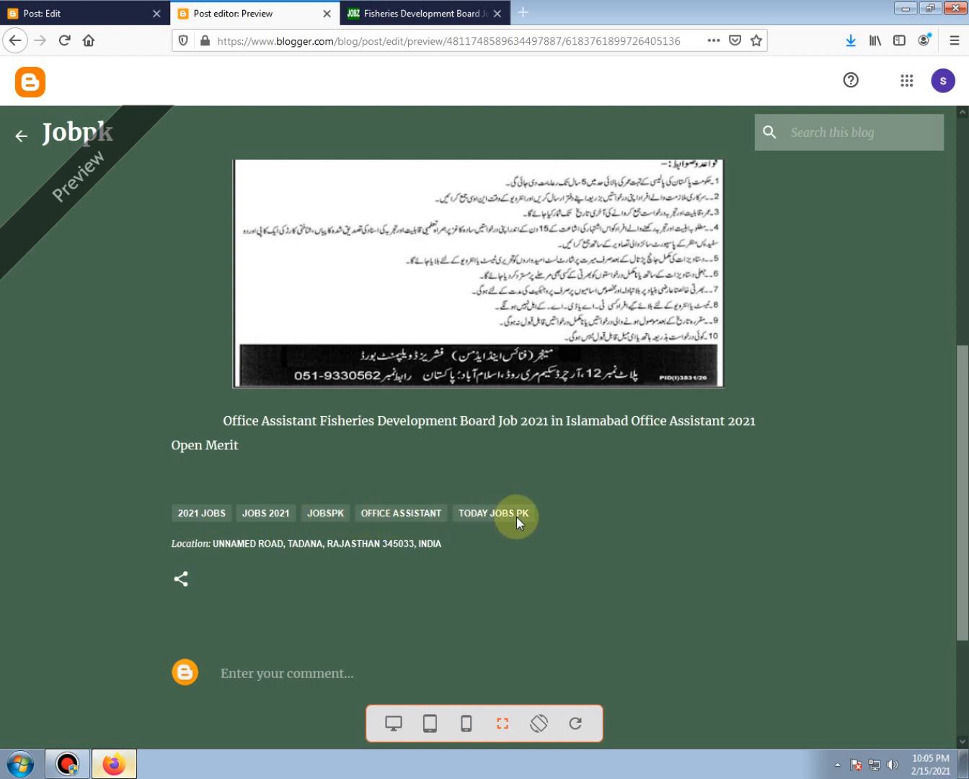
left_click(330, 522)
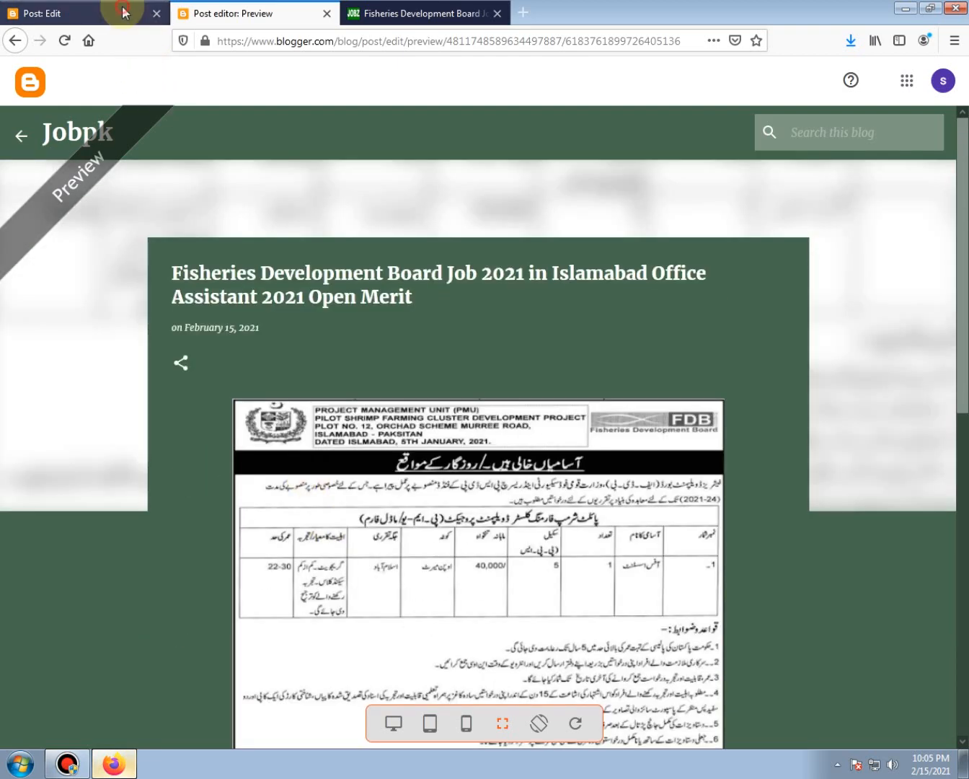
left_click(125, 13)
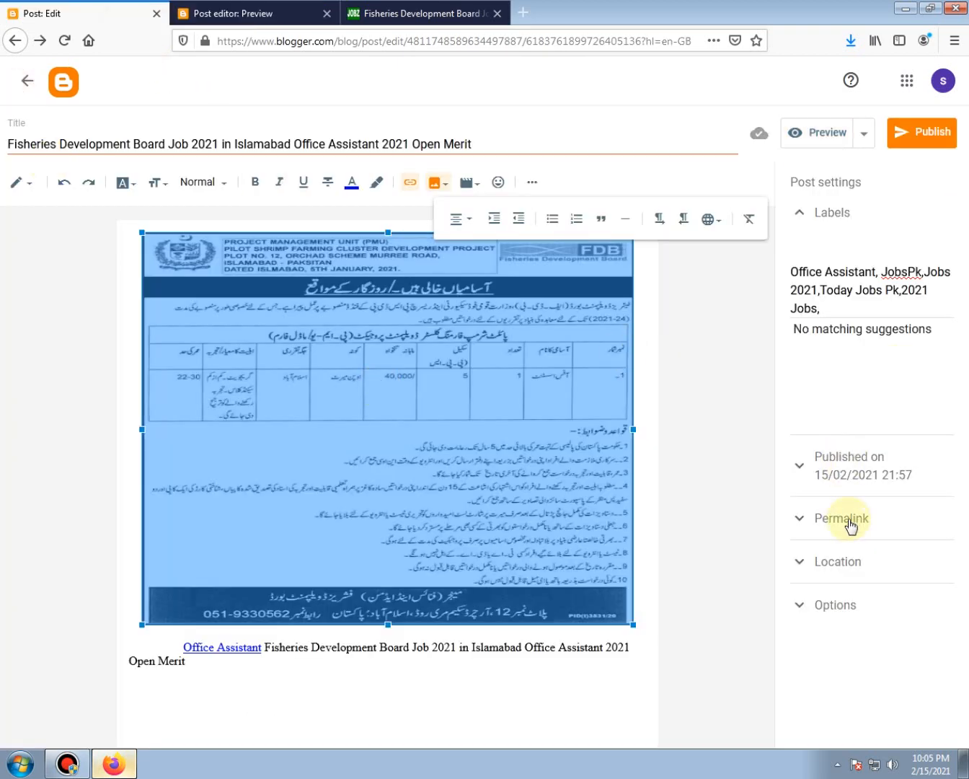
Clear the location name in the post settings and preview the post.
left_click(826, 561)
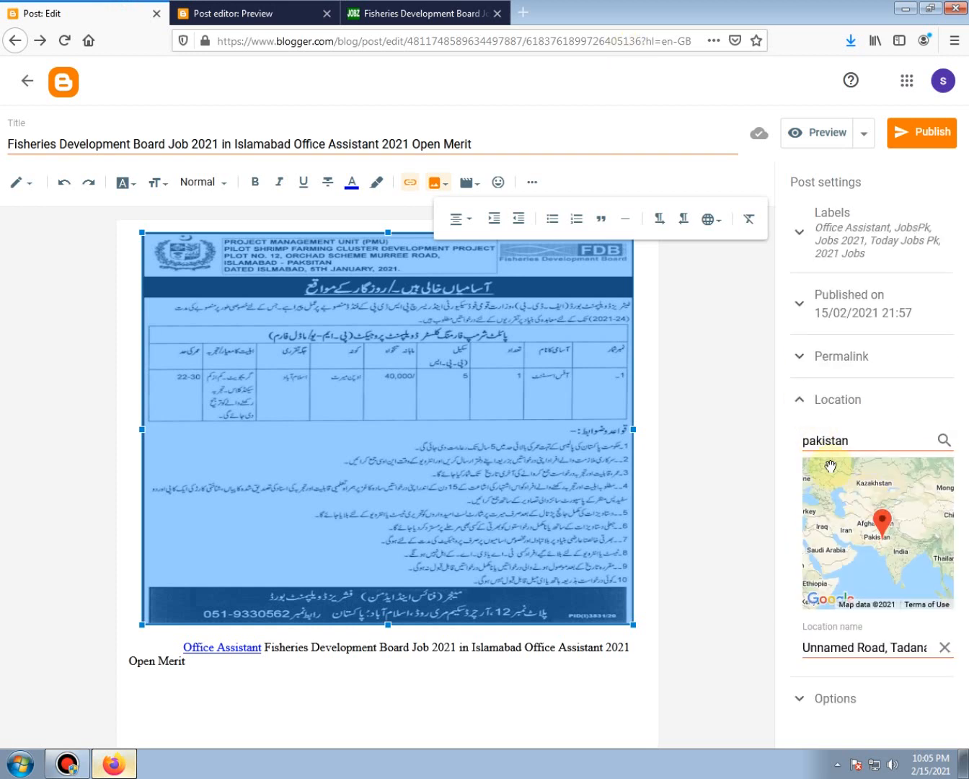
left_click(946, 648)
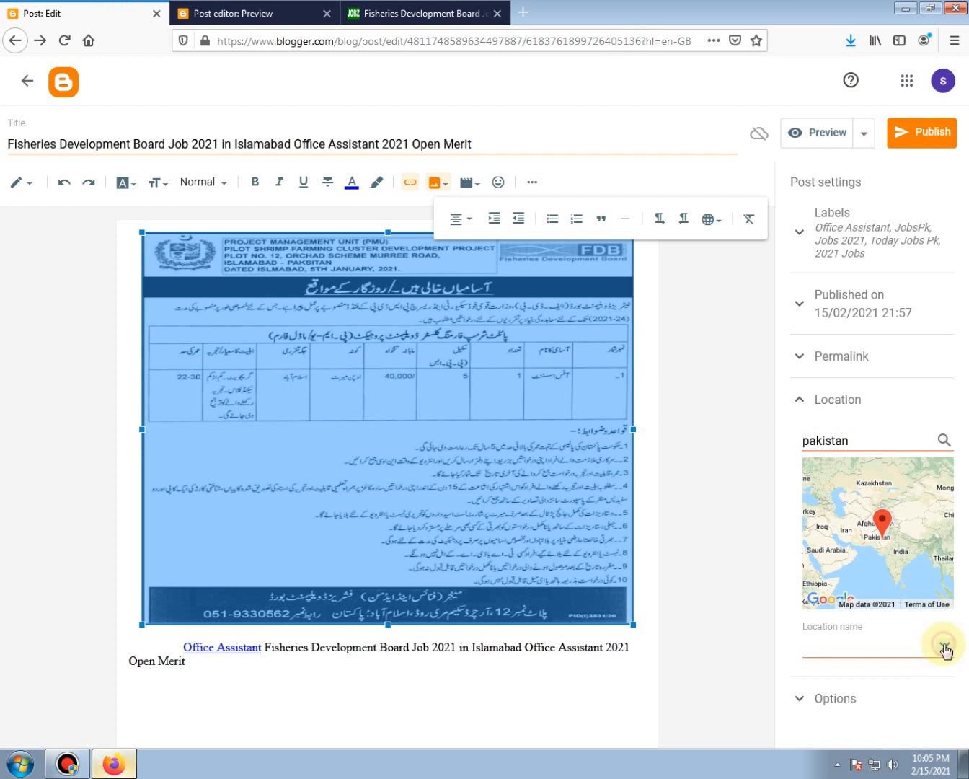
left_click(818, 132)
left_click(292, 13)
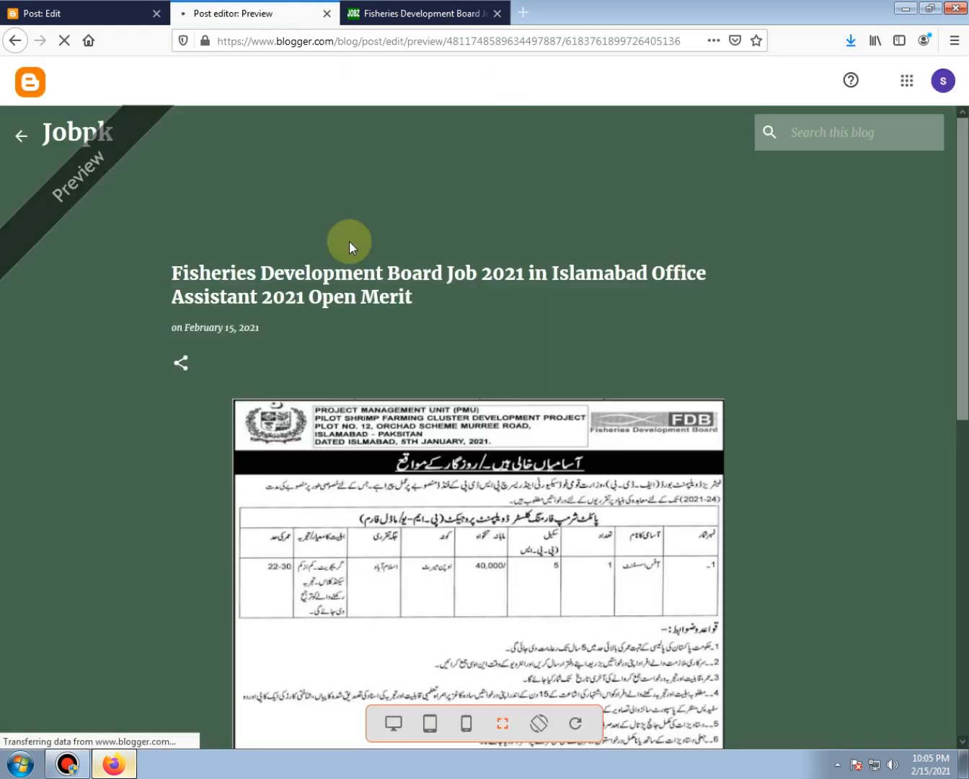
Examine the previewed post from its title and job advertisement down to the labels and comment area.
scroll(435, 348, "down", 10)
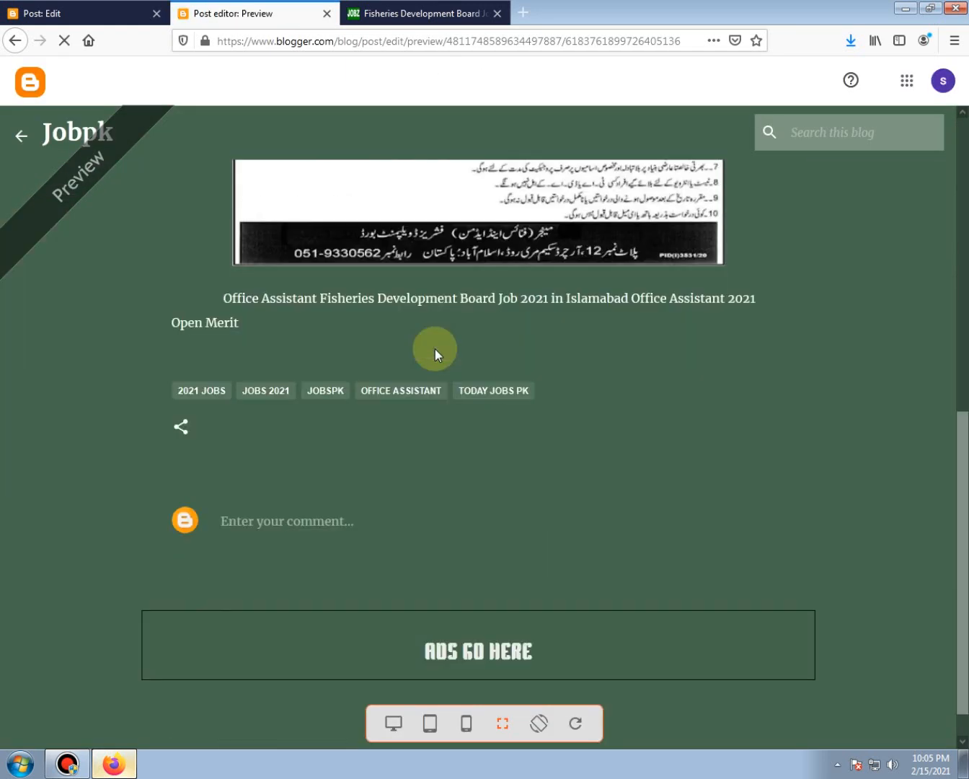
scroll(435, 348, "down", 1)
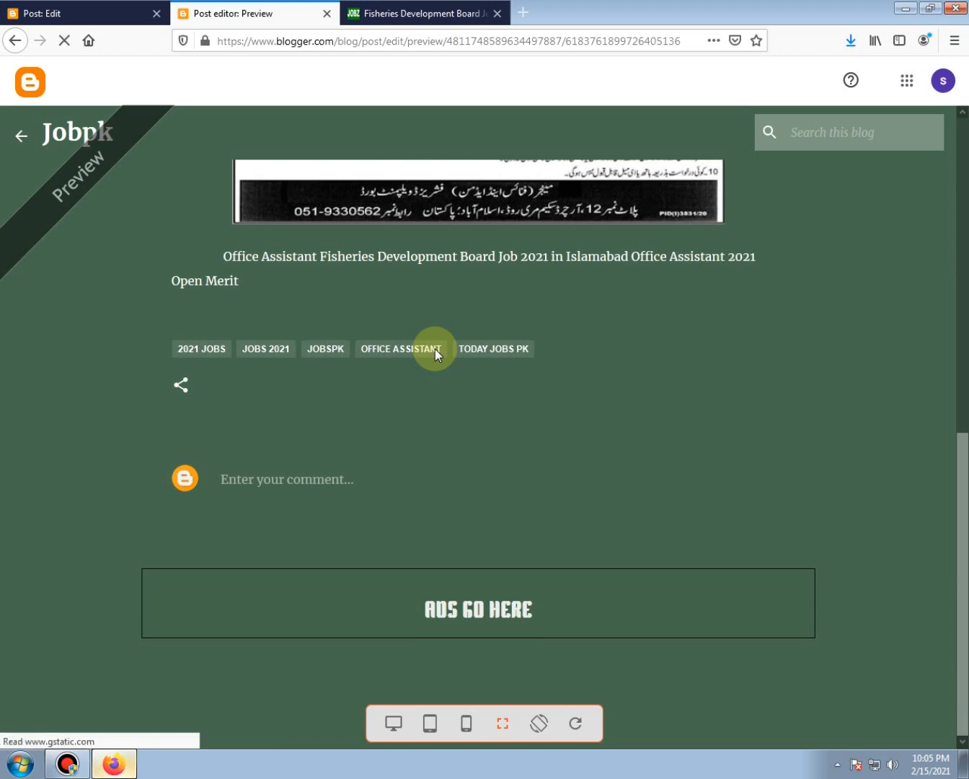
scroll(435, 350, "up", 6)
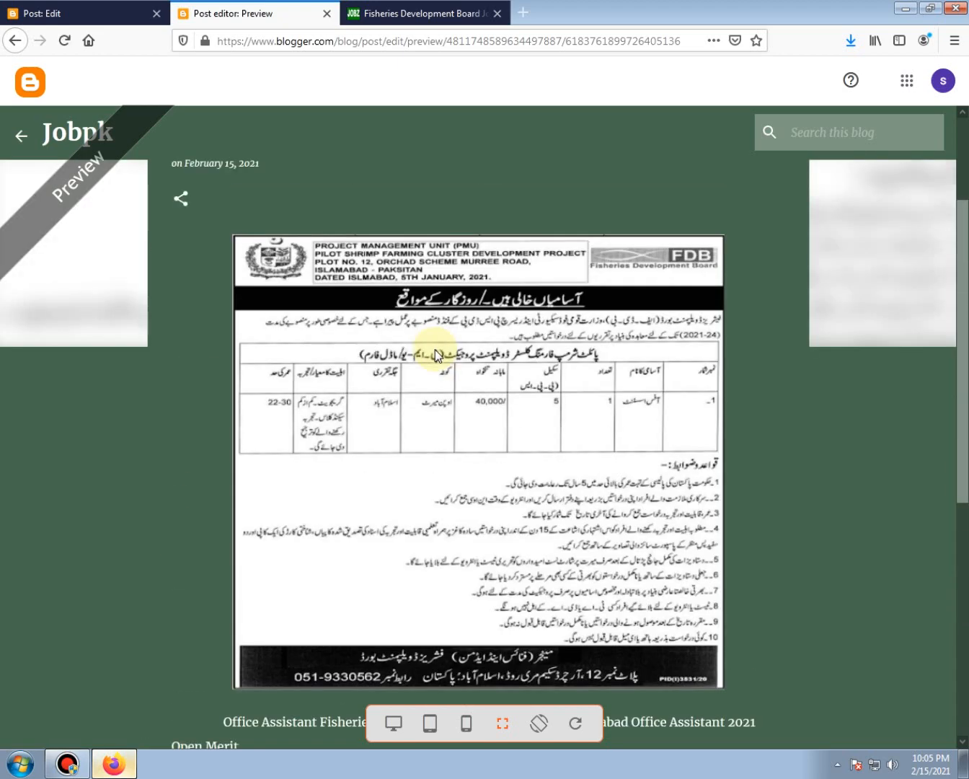
scroll(435, 349, "down", 6)
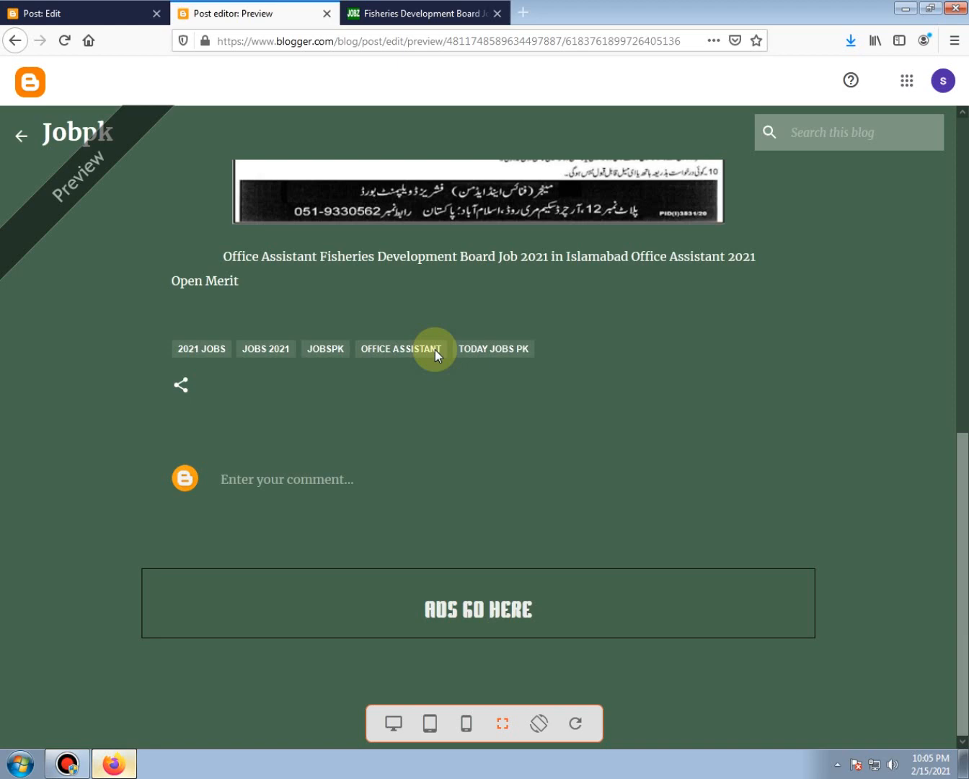
scroll(435, 350, "up", 8)
scroll(434, 350, "down", 2)
scroll(434, 350, "down", 4)
scroll(435, 349, "up", 5)
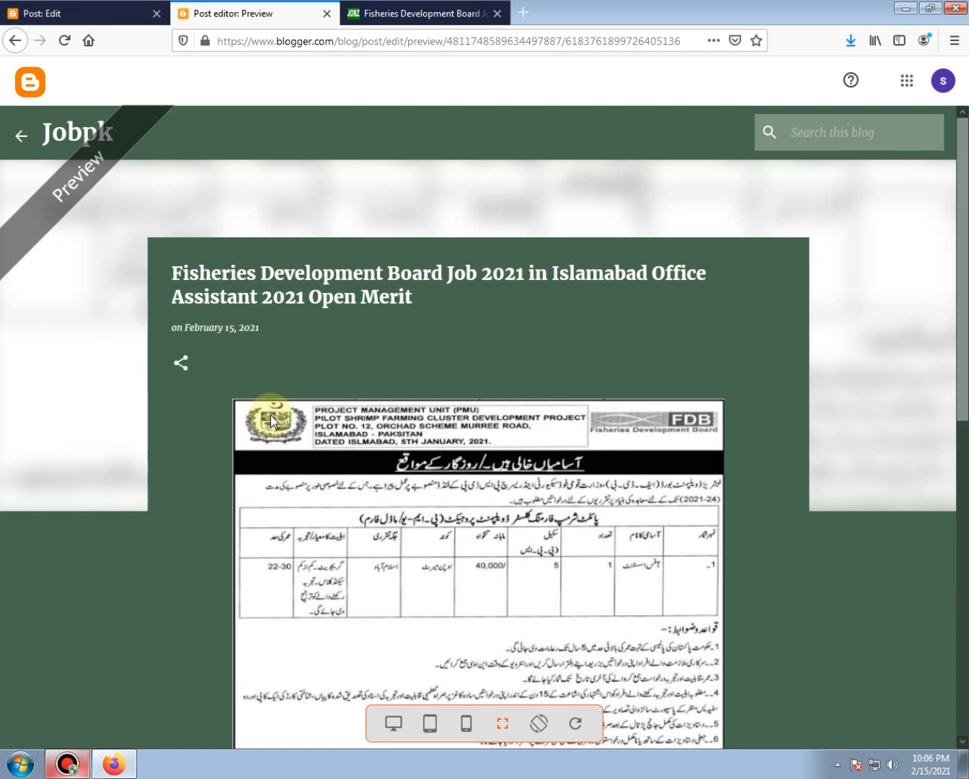
Return to the post editor and publish the Fisheries Development Board post, confirming the publication.
left_click(124, 8)
left_click(908, 134)
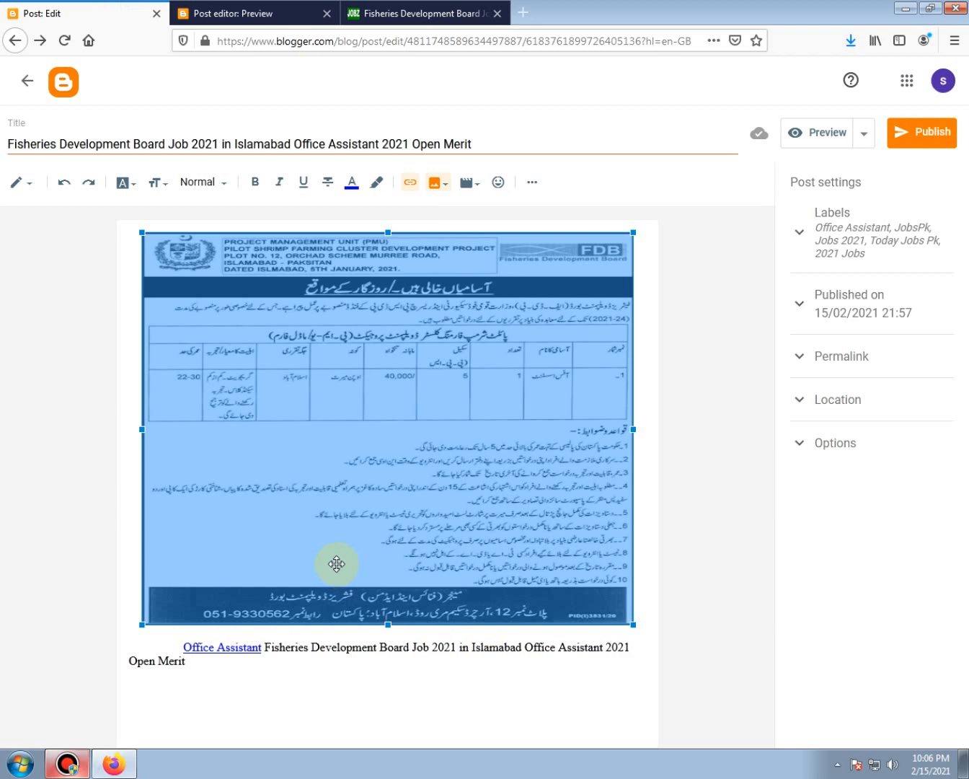
left_click(930, 133)
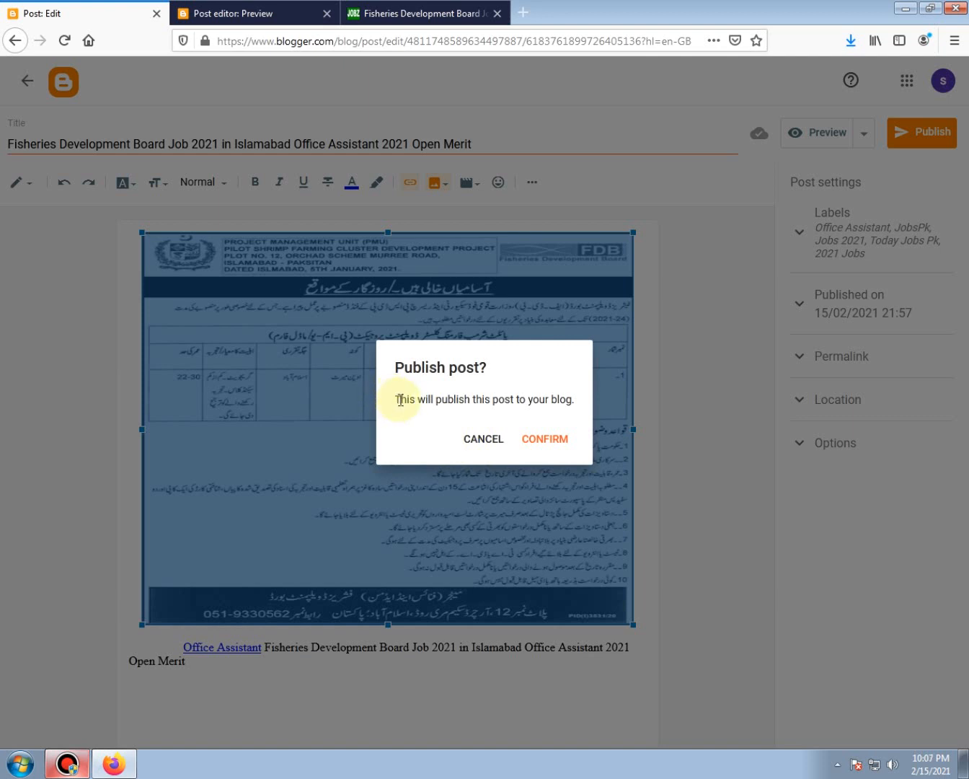
left_click_drag(395, 401, 582, 411)
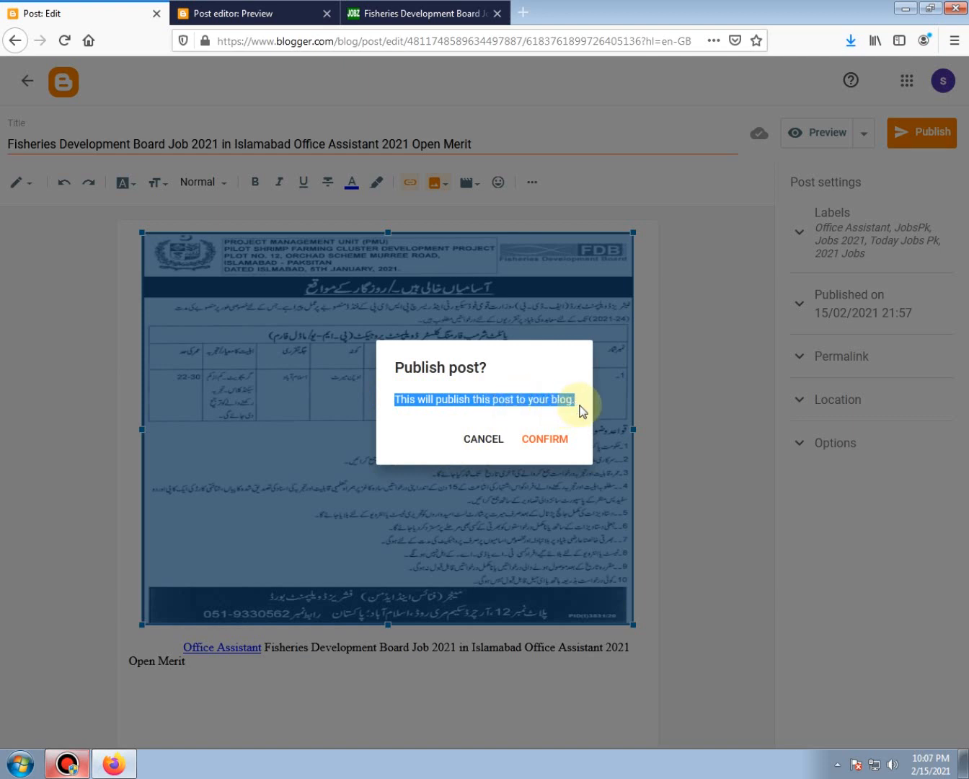
left_click(553, 446)
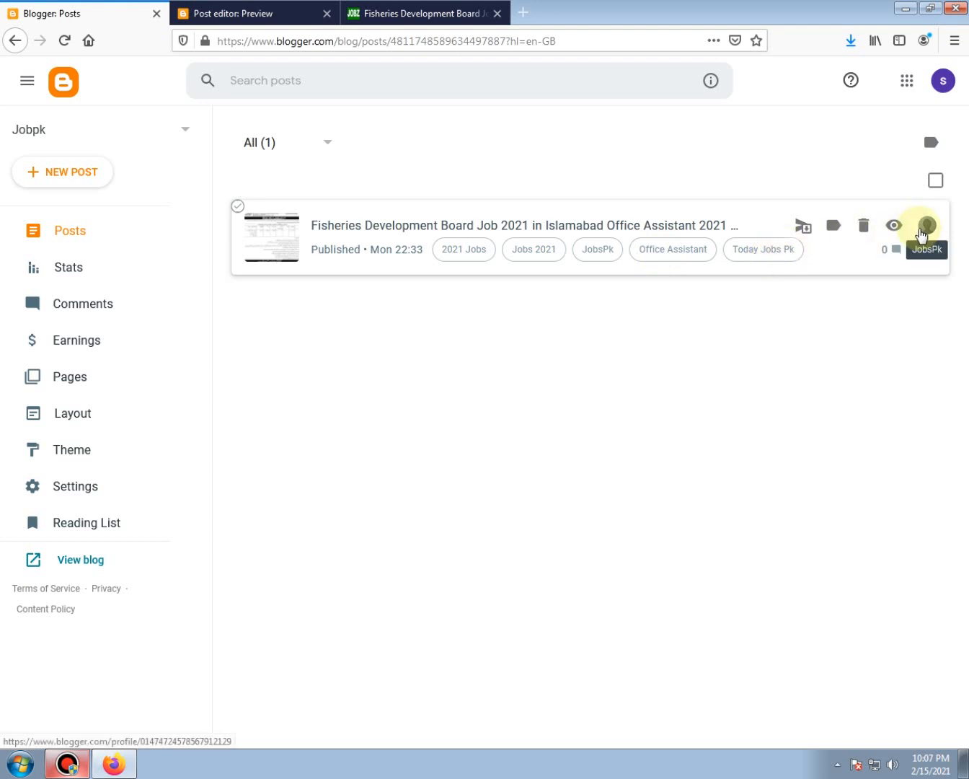
Open the Jobpk blog from the author's profile, review the published post, and close the post and profile tabs.
left_click(927, 228)
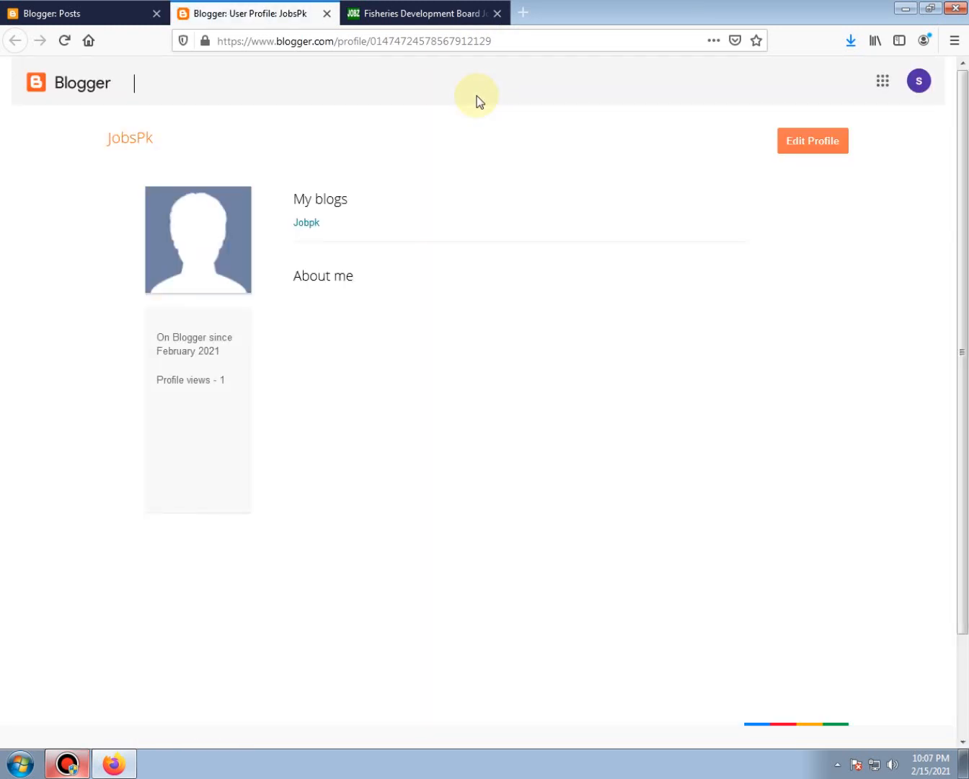
left_click(318, 222)
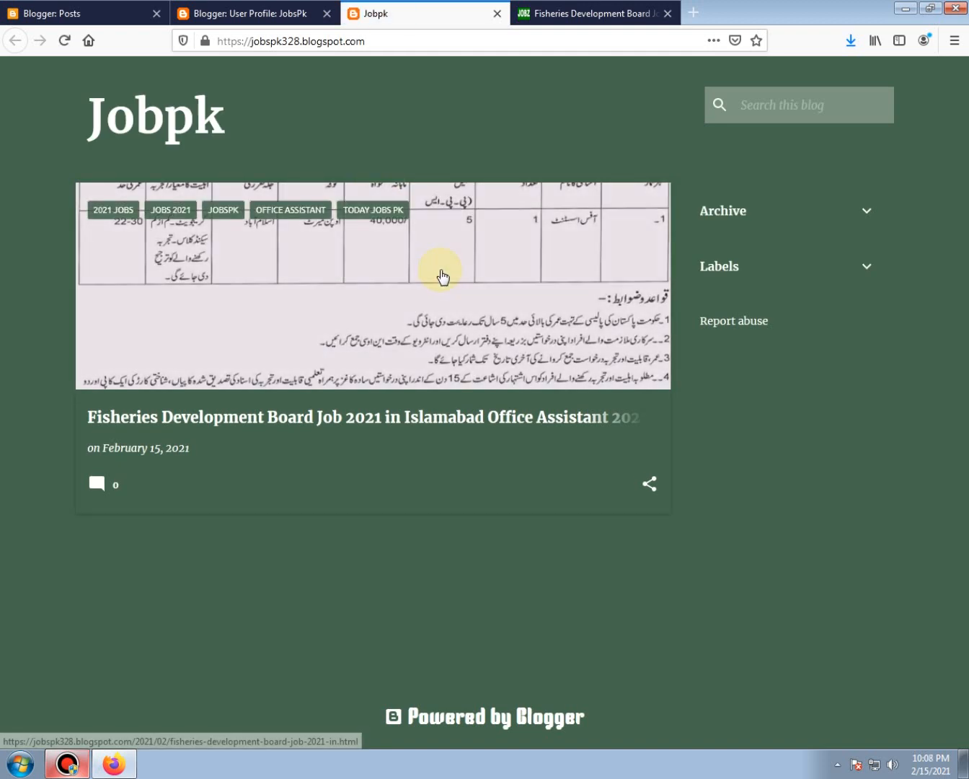
left_click(437, 331)
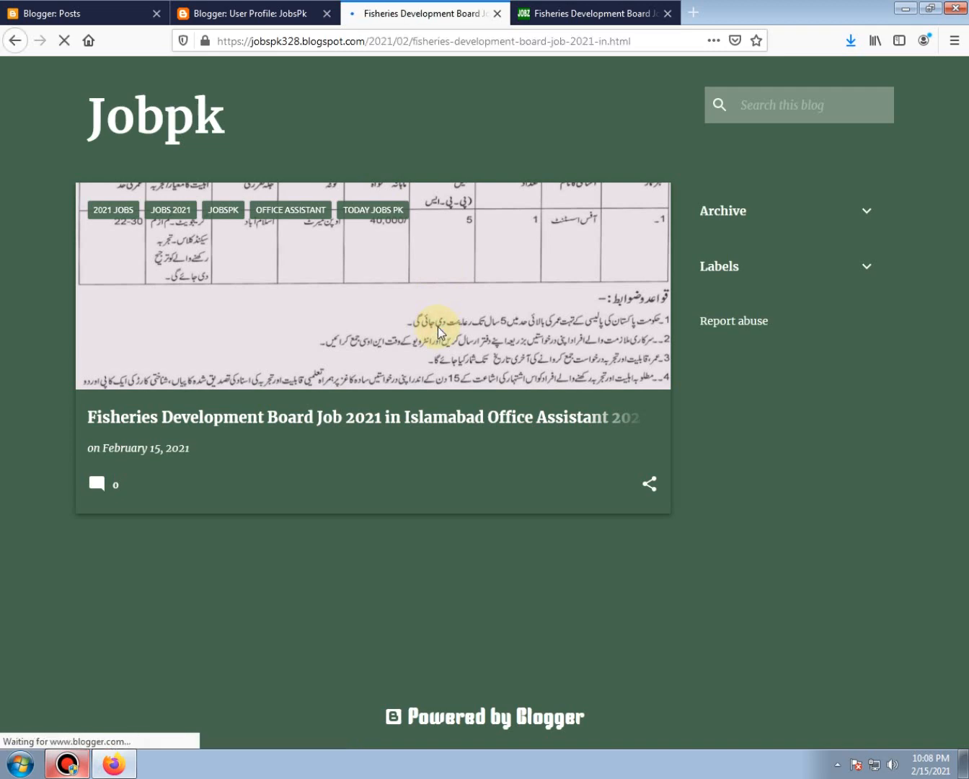
scroll(436, 361, "down", 10)
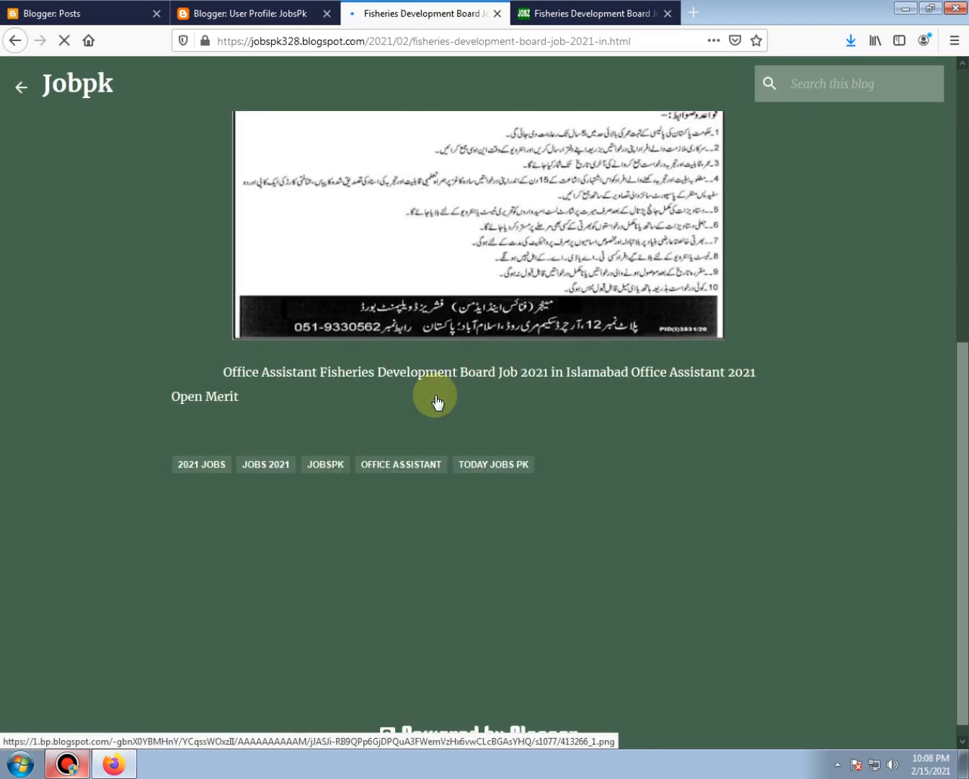
scroll(471, 368, "down", 4)
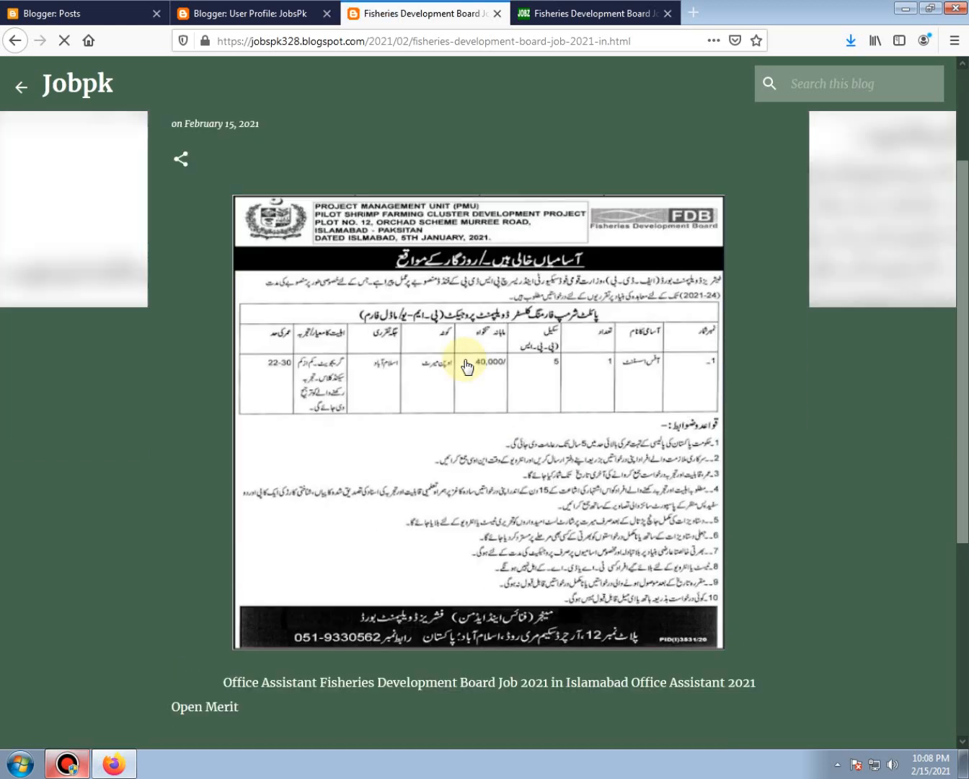
scroll(467, 367, "up", 3)
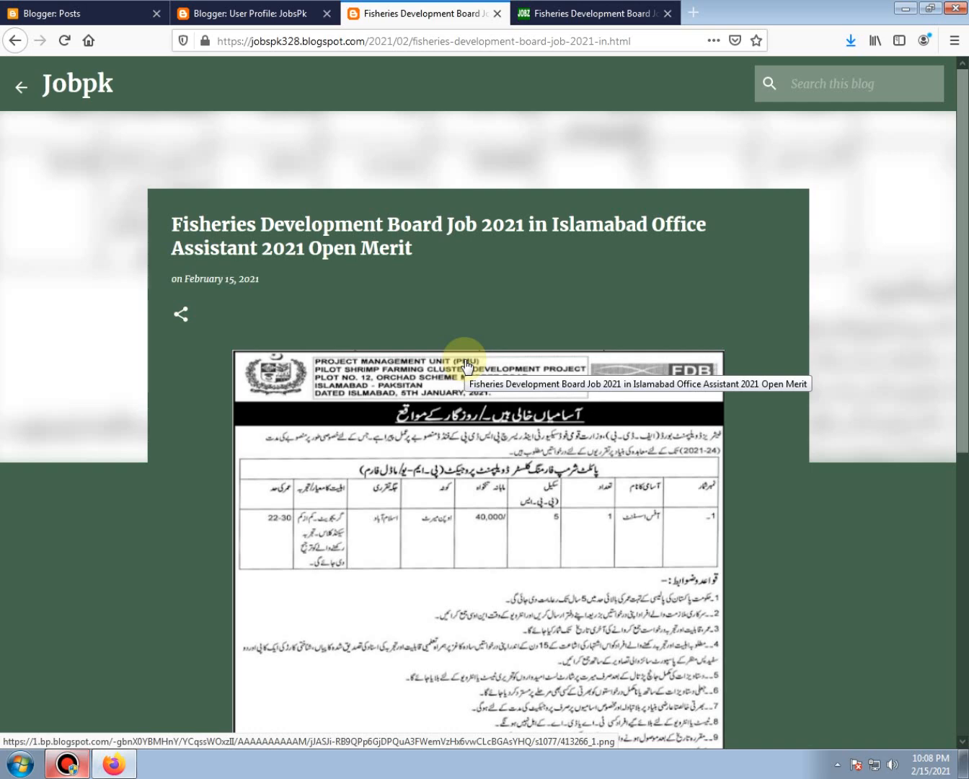
scroll(466, 368, "down", 6)
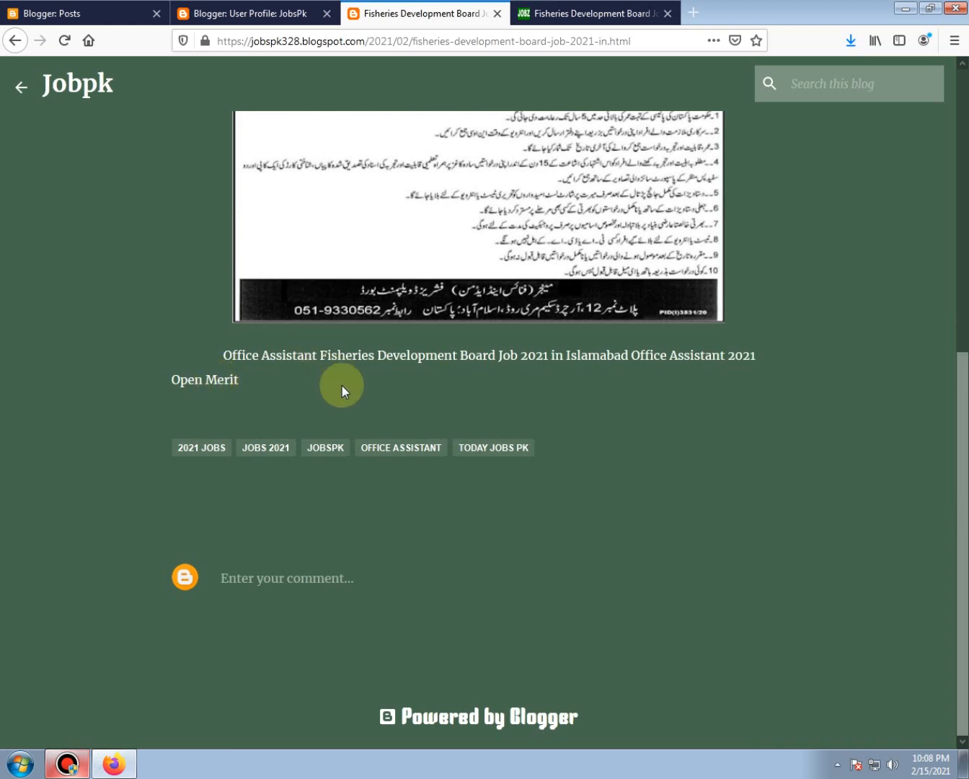
scroll(341, 386, "up", 8)
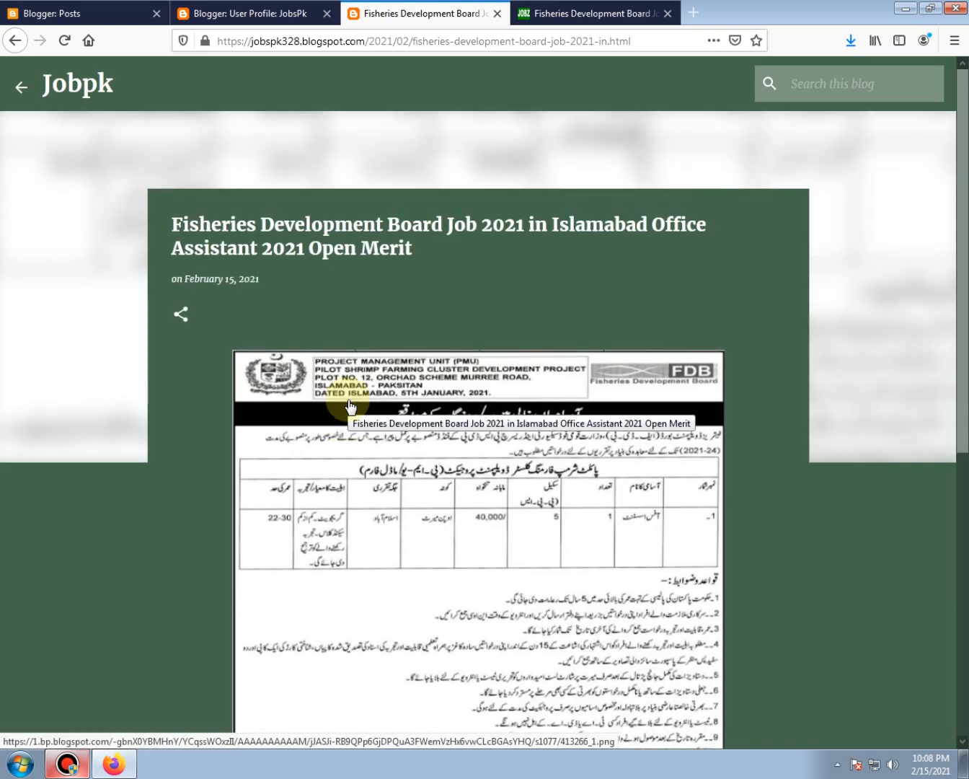
left_click(497, 13)
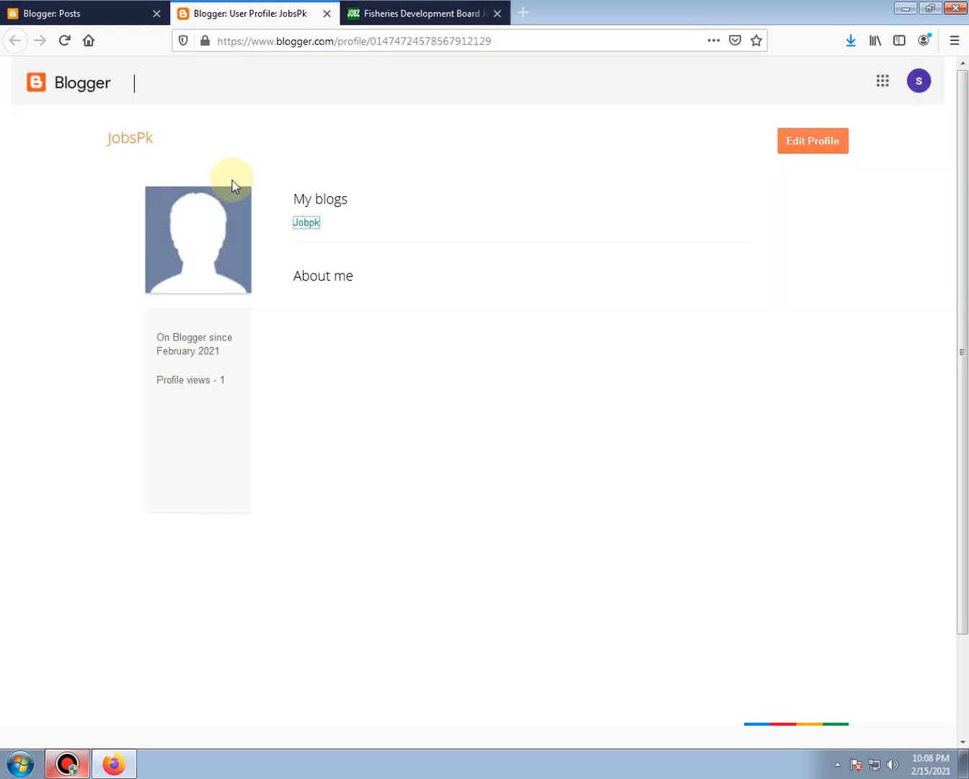
left_click(327, 15)
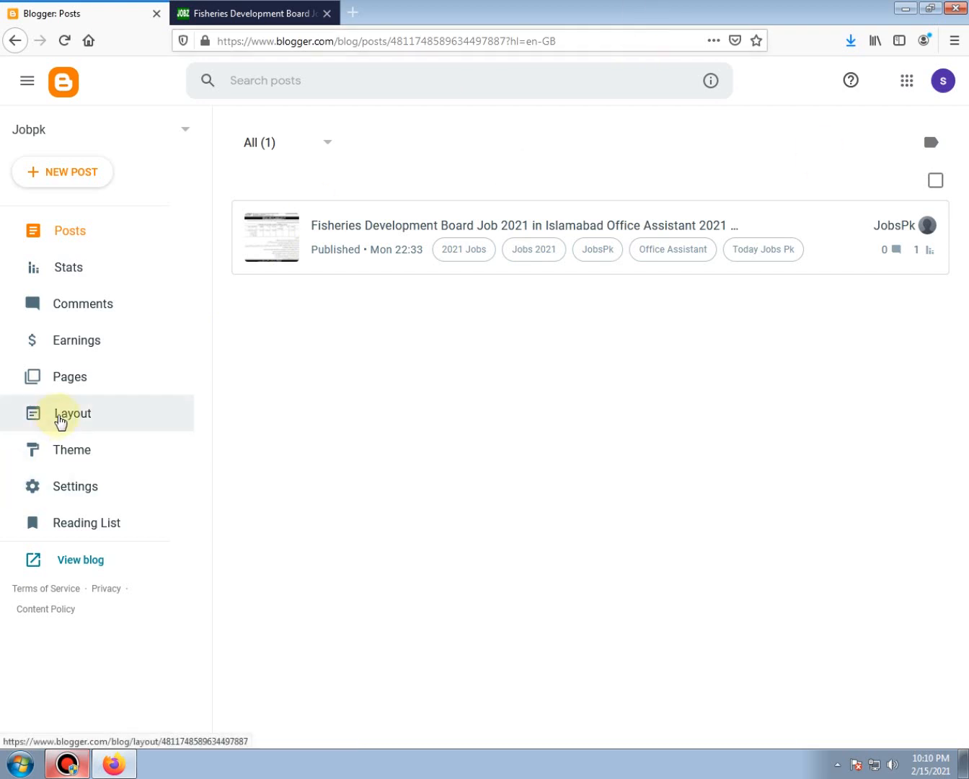
Open the blog's layout, check the live post and its Jobpk header in a separate tab, and return to the layout.
left_click(61, 417)
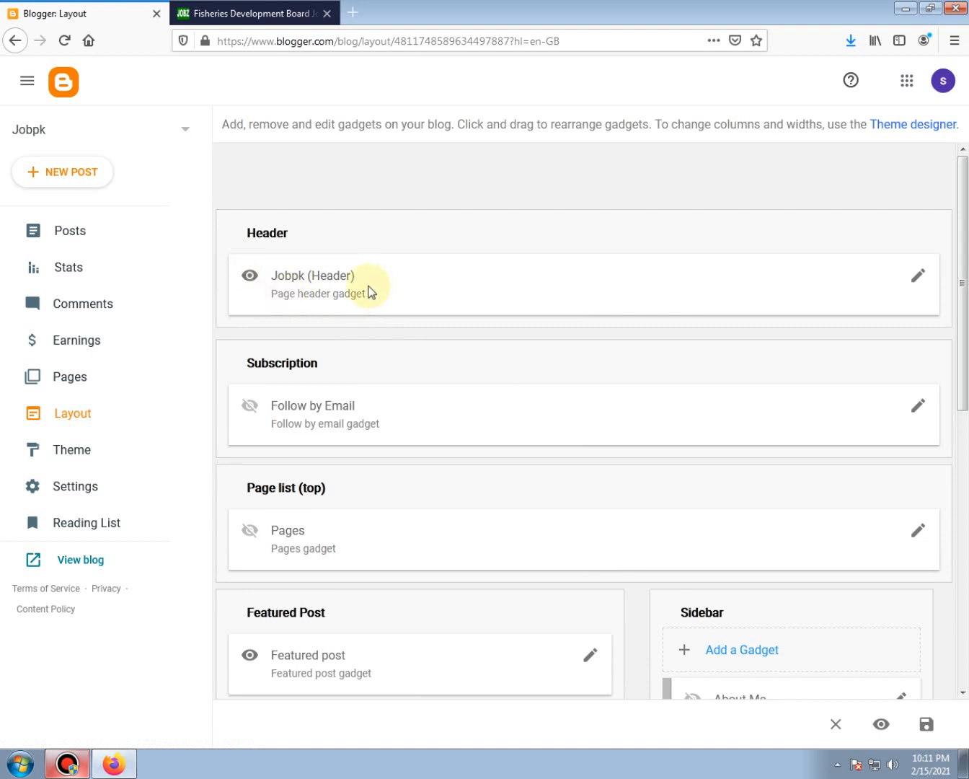
right_click(70, 77)
left_click(109, 89)
left_click(228, 11)
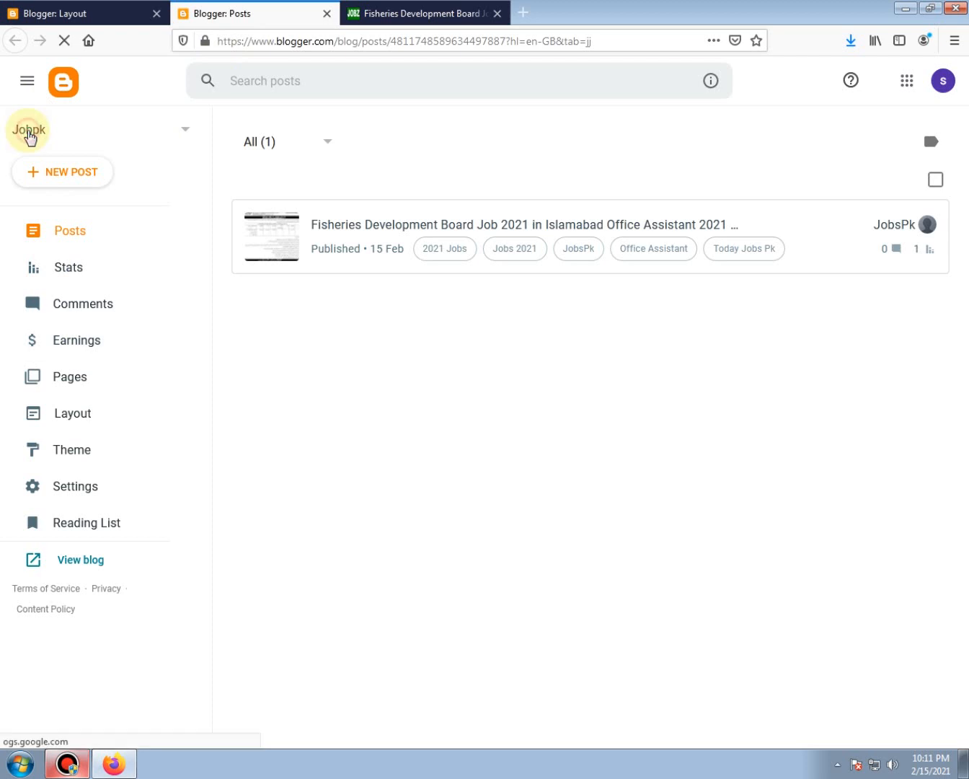
left_click(28, 130)
left_click(30, 172)
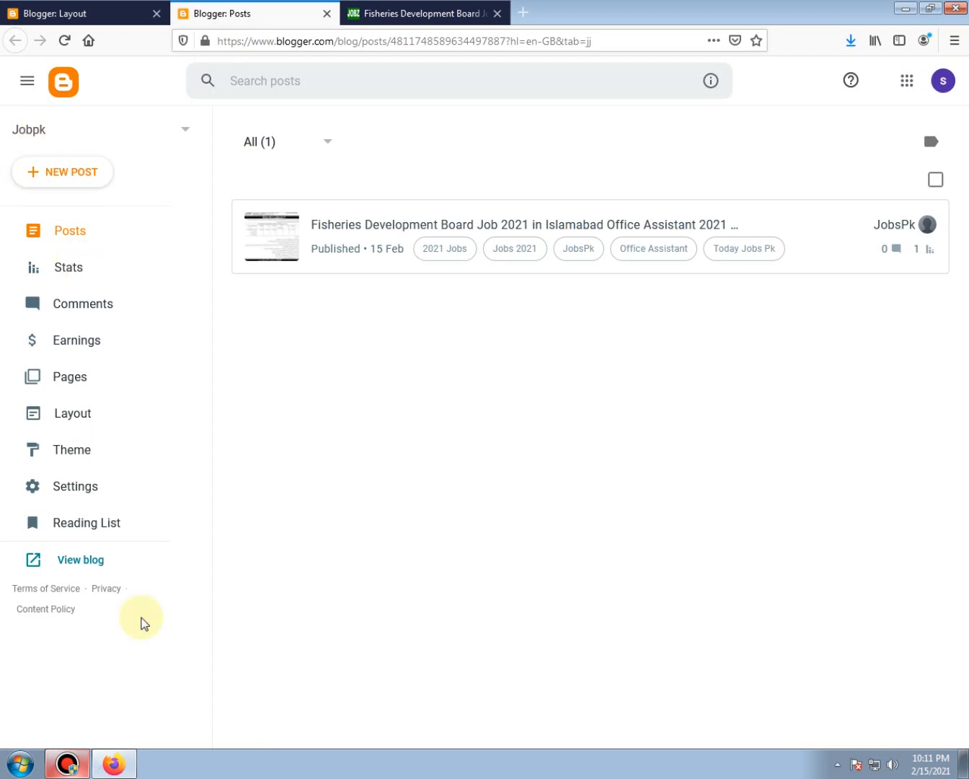
left_click(61, 563)
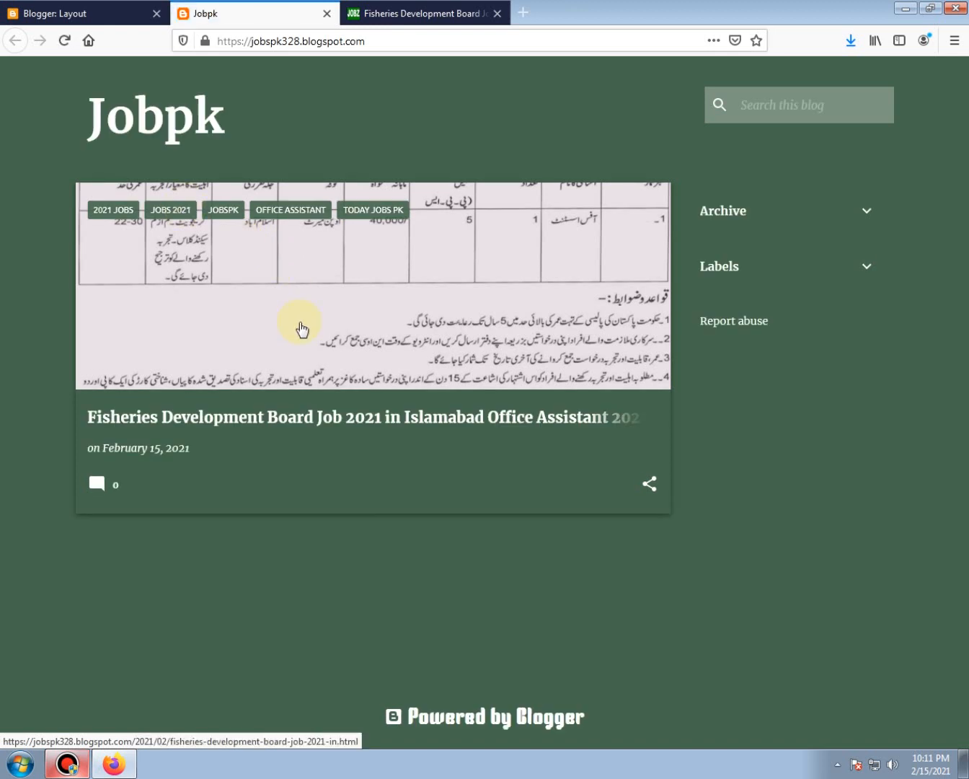
left_click(300, 323)
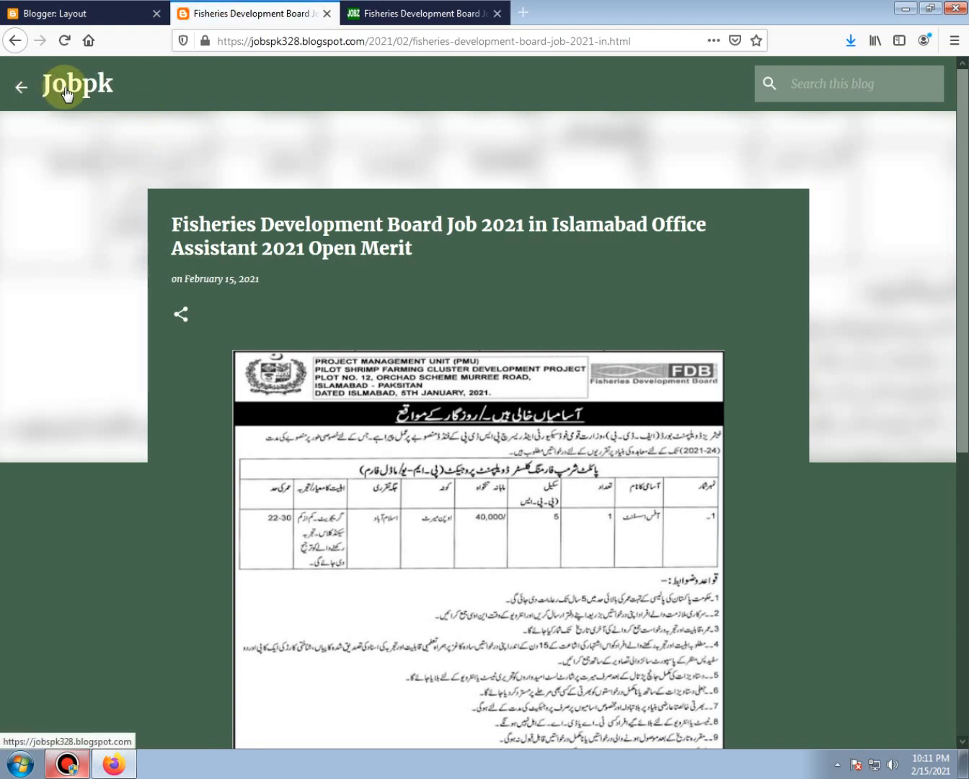
left_click(92, 8)
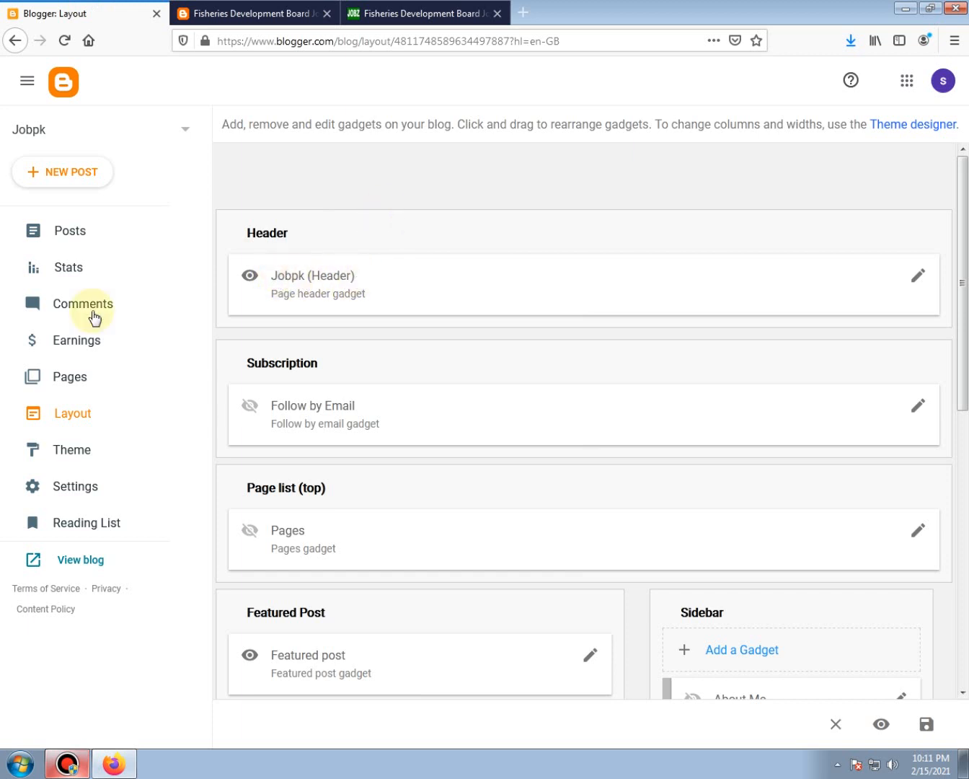
Open the Jobpk page header gadget for editing and check its blog title.
left_click(919, 278)
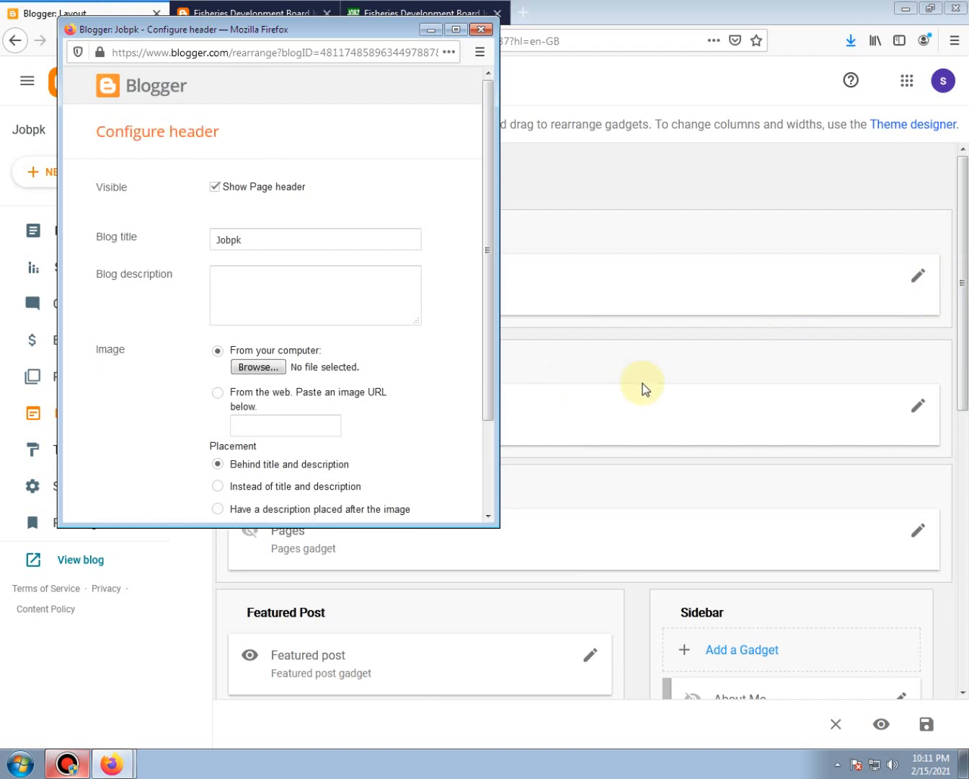
left_click_drag(243, 239, 209, 239)
left_click_drag(310, 240, 147, 240)
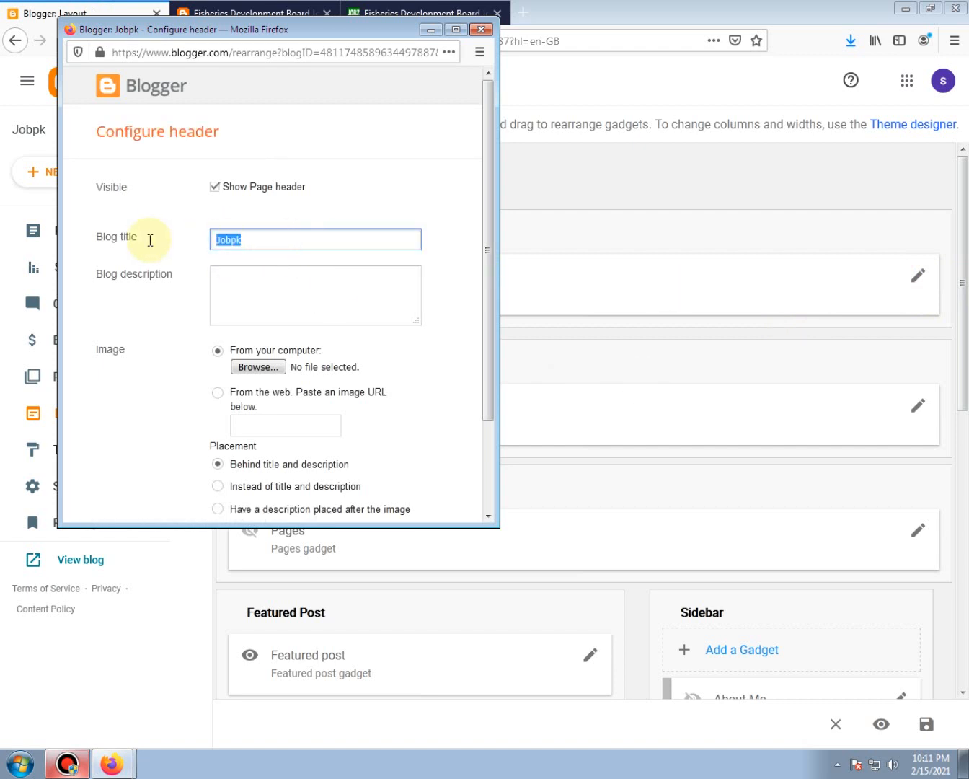
left_click_drag(325, 246, 205, 255)
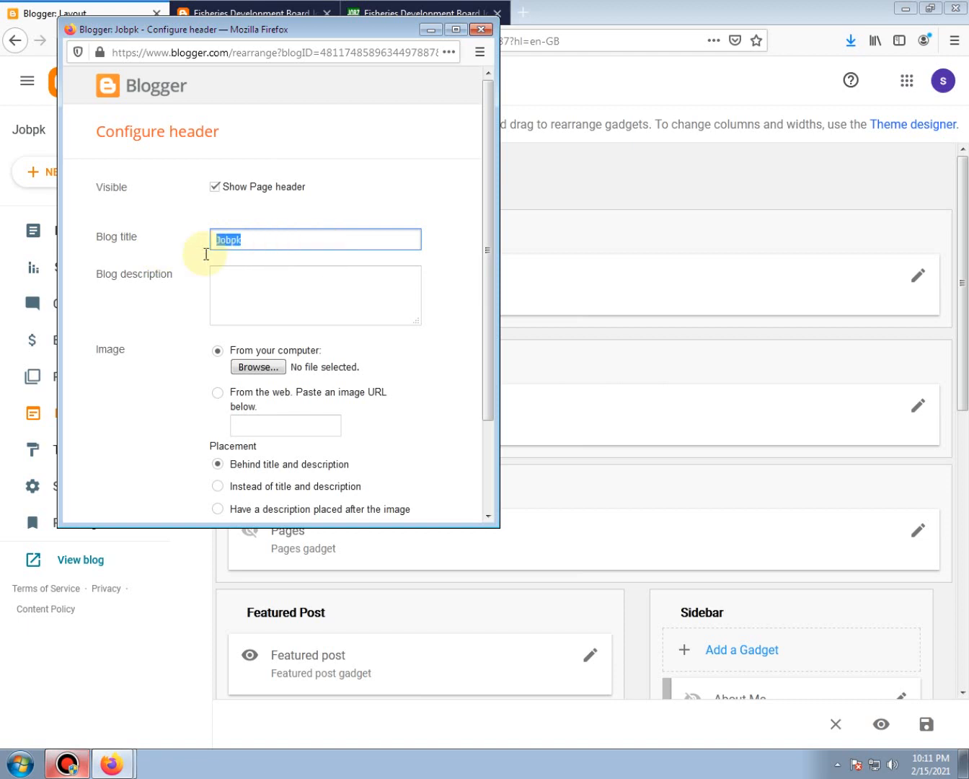
left_click(292, 237)
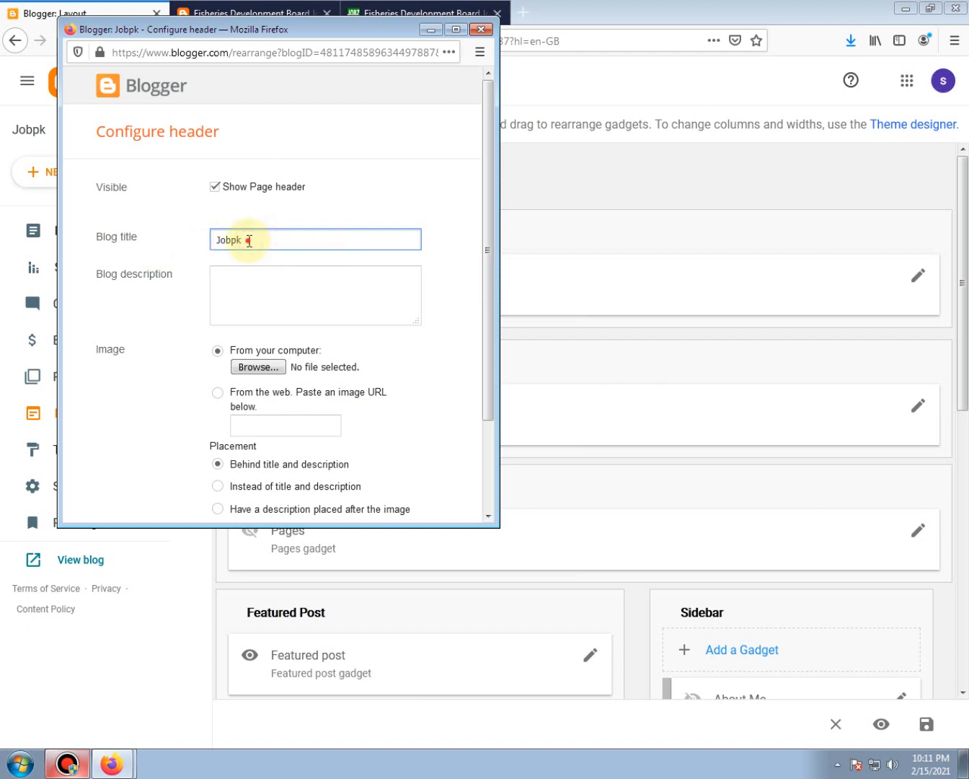
Set the blog description to "Jobs 2021,latest jobs 2021,atomic energy jobs 2021,clerk jobs 2021,assistant jobs 2021,today jobs,job pk 2021,".
left_click(233, 281)
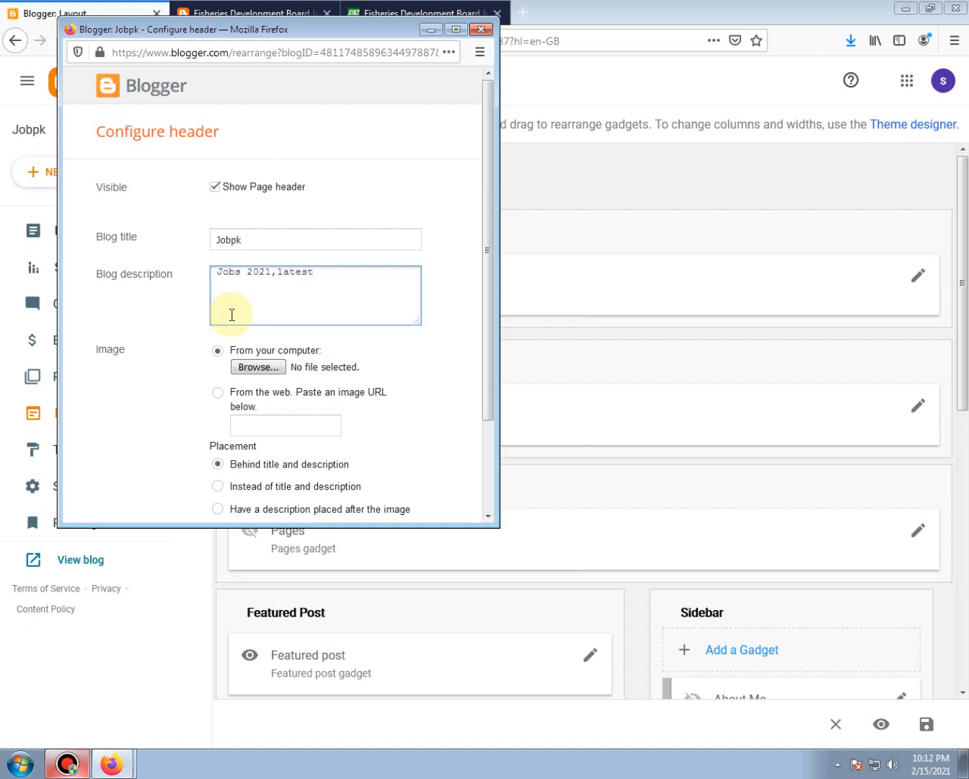
type("bs 2021,atomic energy jo")
key("BackSpace")
key("BackSpace")
type("jobs 2021,")
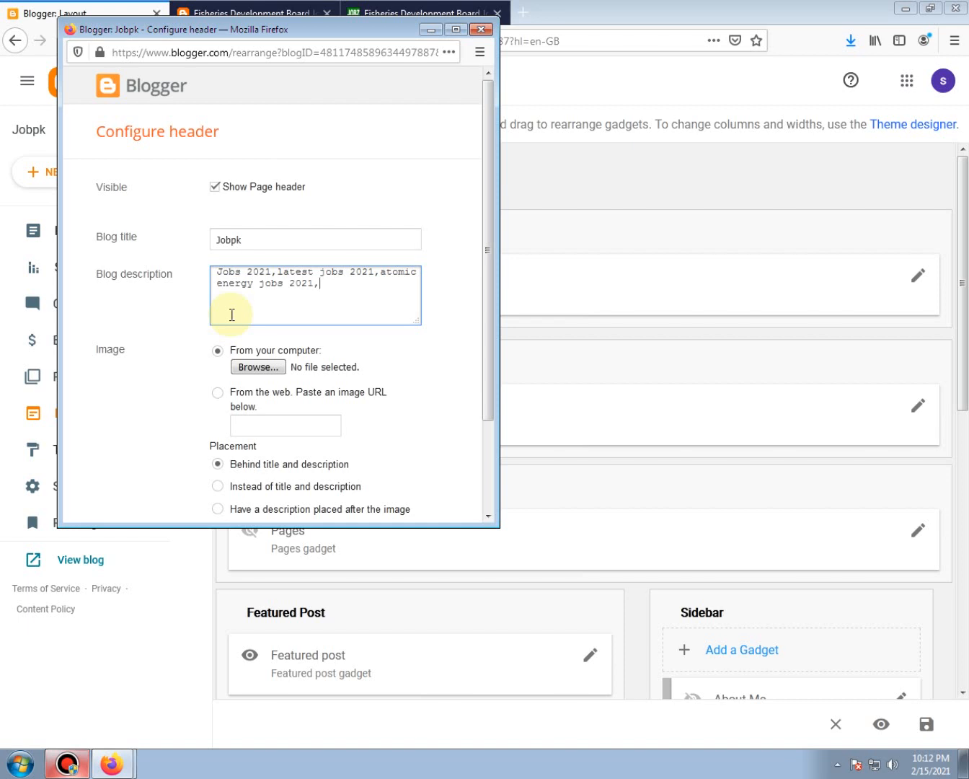
type("clec")
key("BackSpace")
type("rk jobs 201")
key("BackSpace")
type("21,assistant jao")
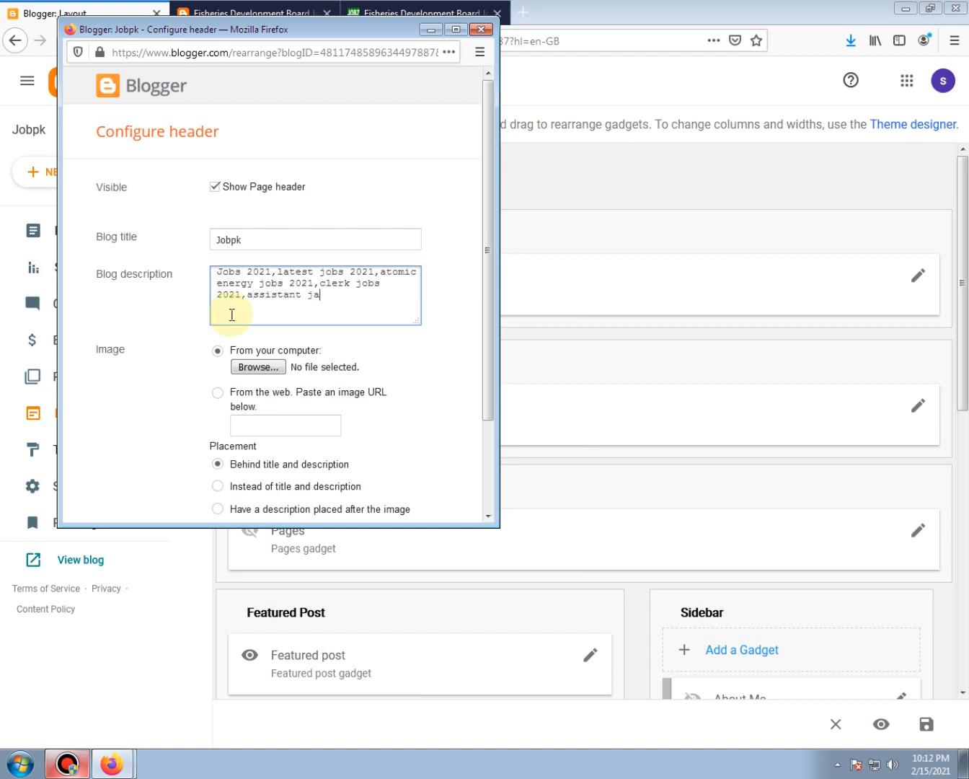
key("BackSpace")
key("BackSpace")
type("obs 2021,")
type("today jobs,")
type(" p")
key("BackSpace")
key("BackSpace")
type("job")
type(" pk")
type(" 2021")
type(".")
key("BackSpace")
type(",")
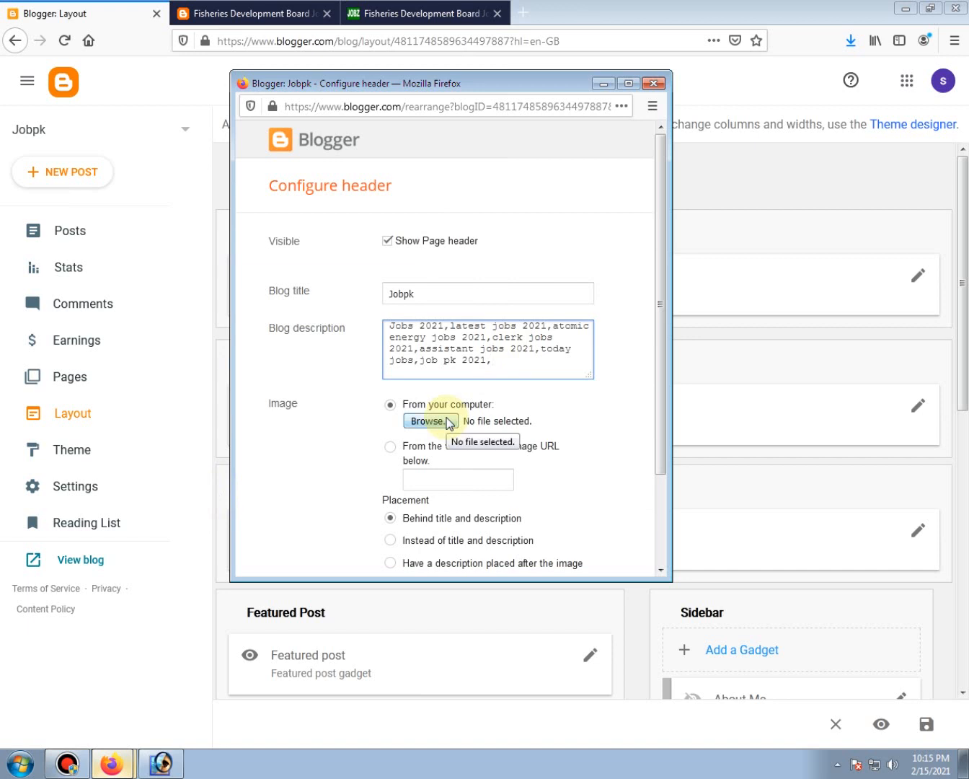
Upload the "index" PNG image from the desktop as the header image, placed behind title and description, and save the header.
left_click(446, 422)
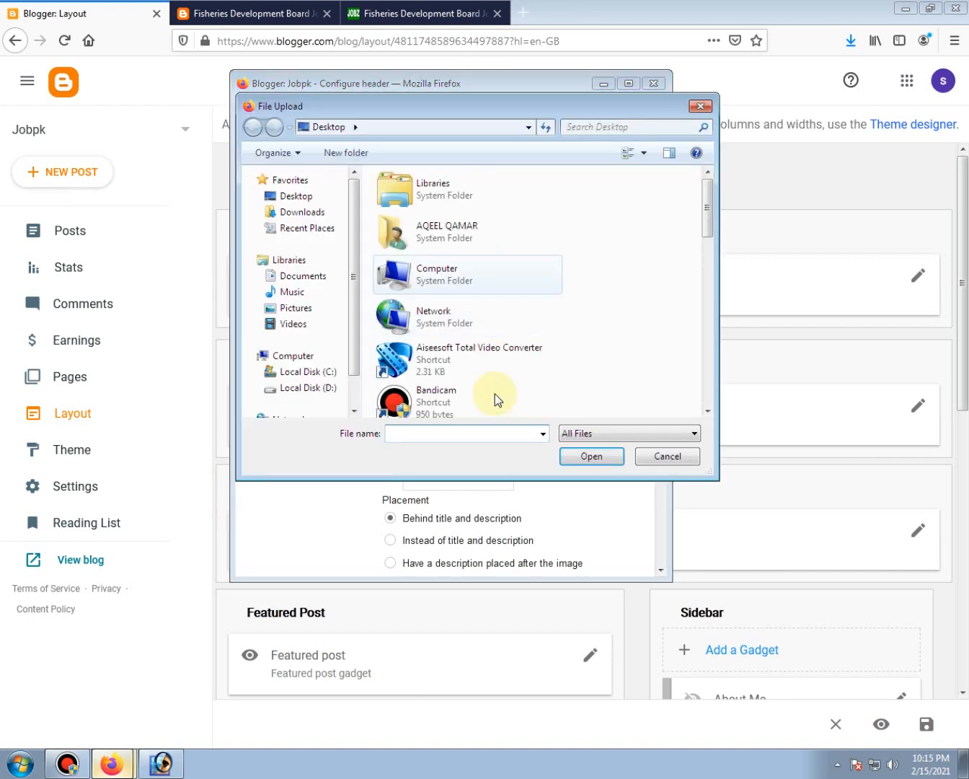
left_click(494, 394)
scroll(494, 394, "down", 6)
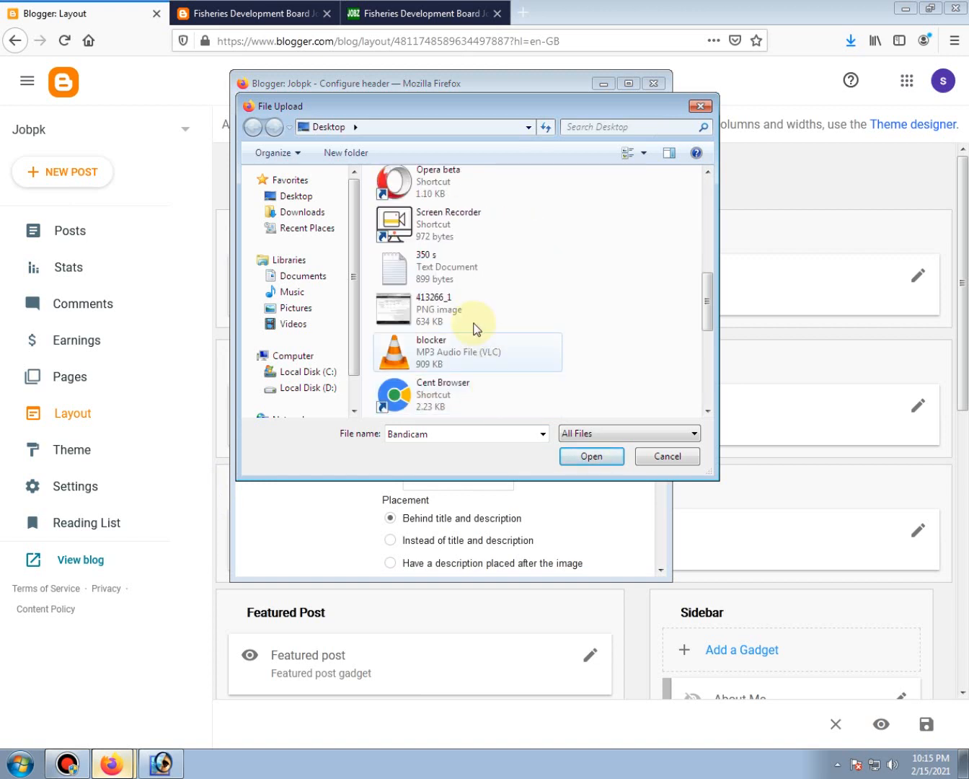
left_click(453, 390)
scroll(453, 391, "down", 6)
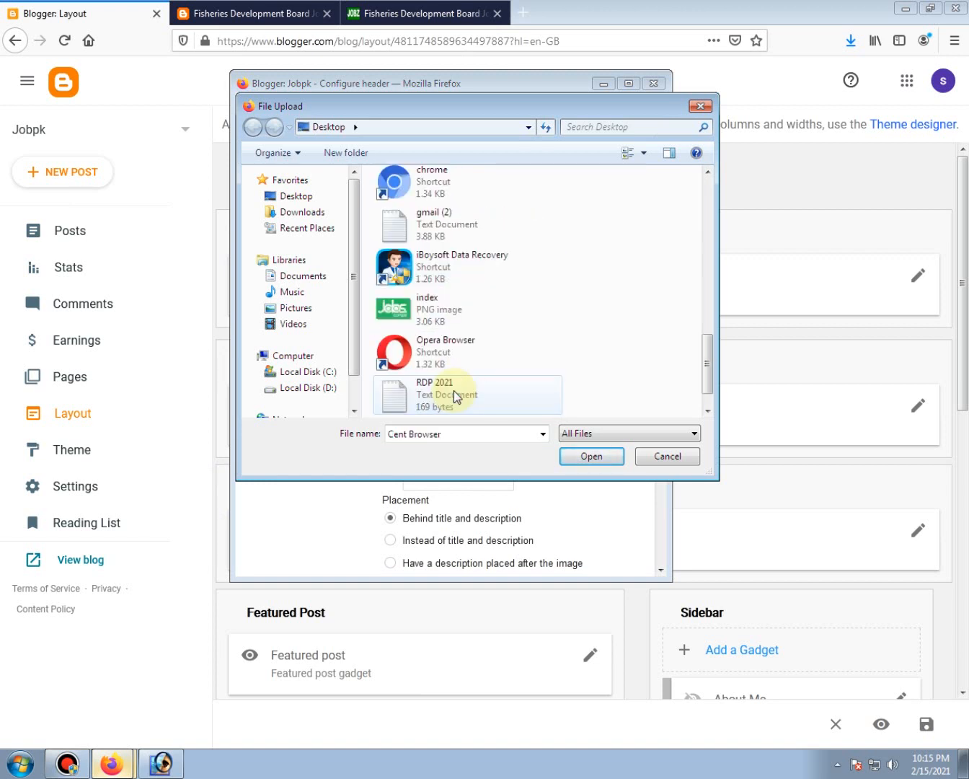
left_click(454, 310)
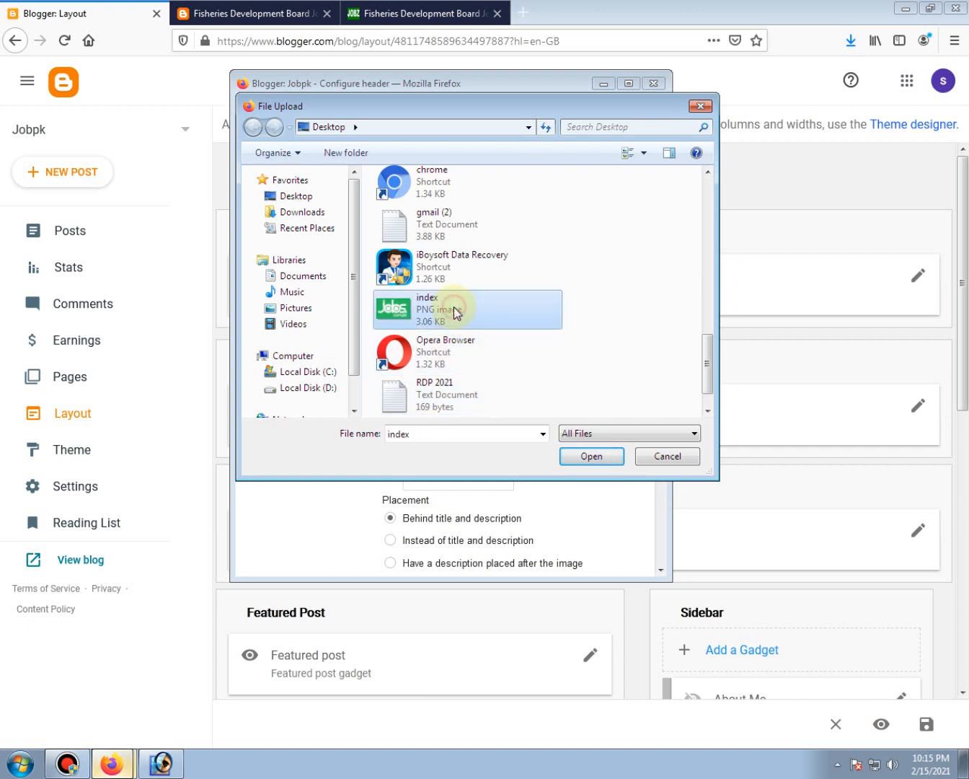
left_click(598, 455)
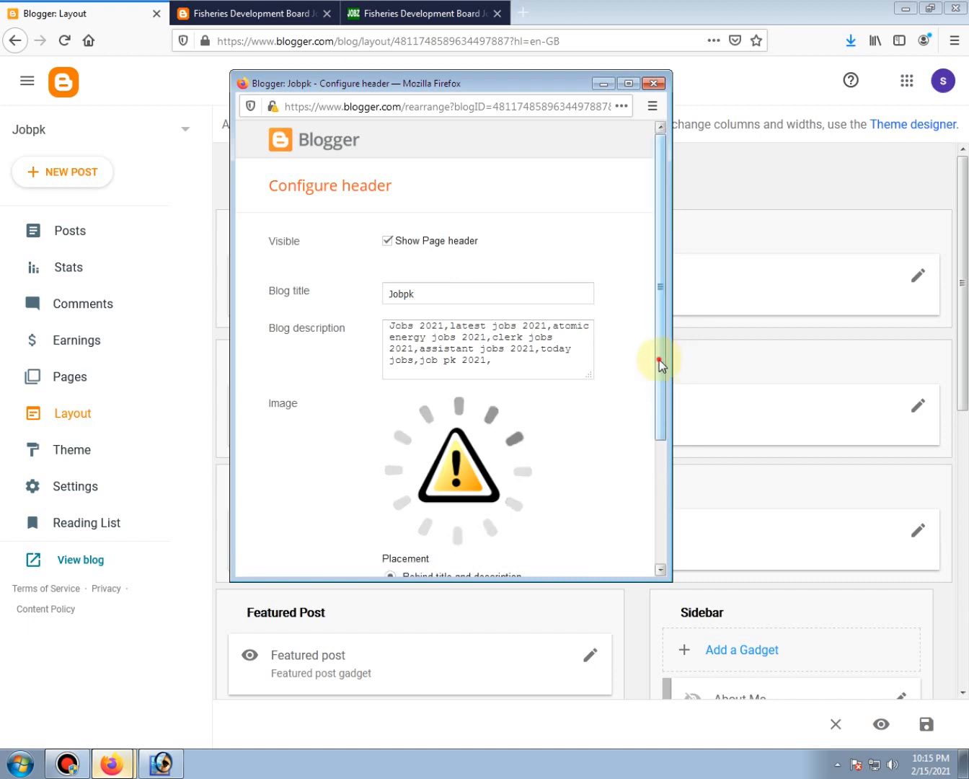
left_click_drag(659, 360, 658, 419)
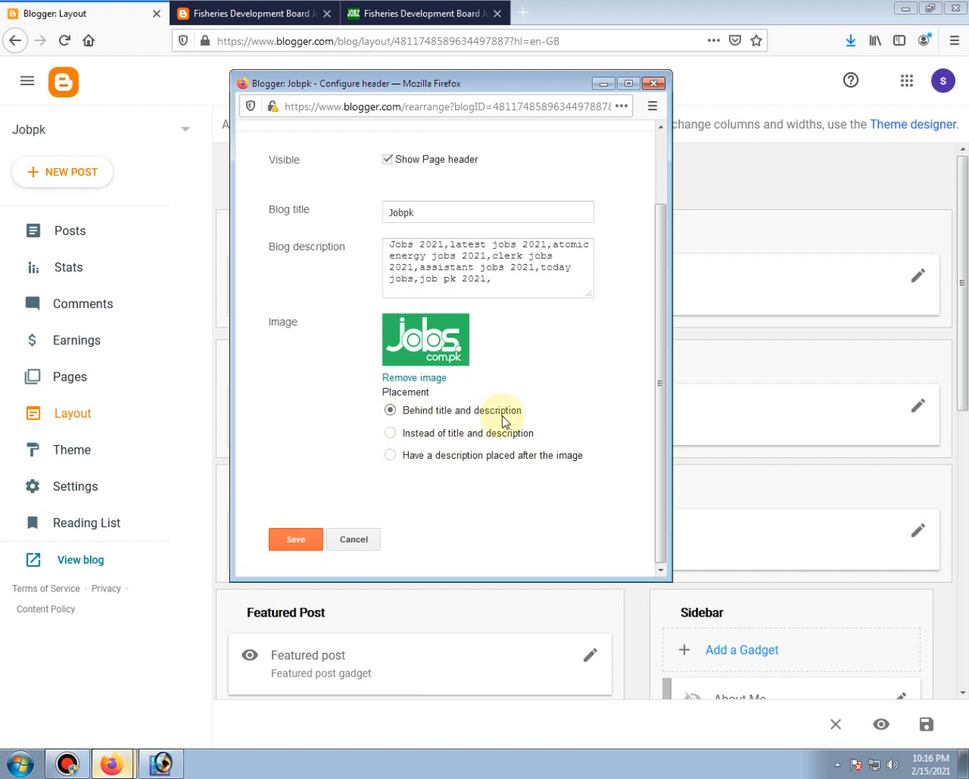
left_click(300, 538)
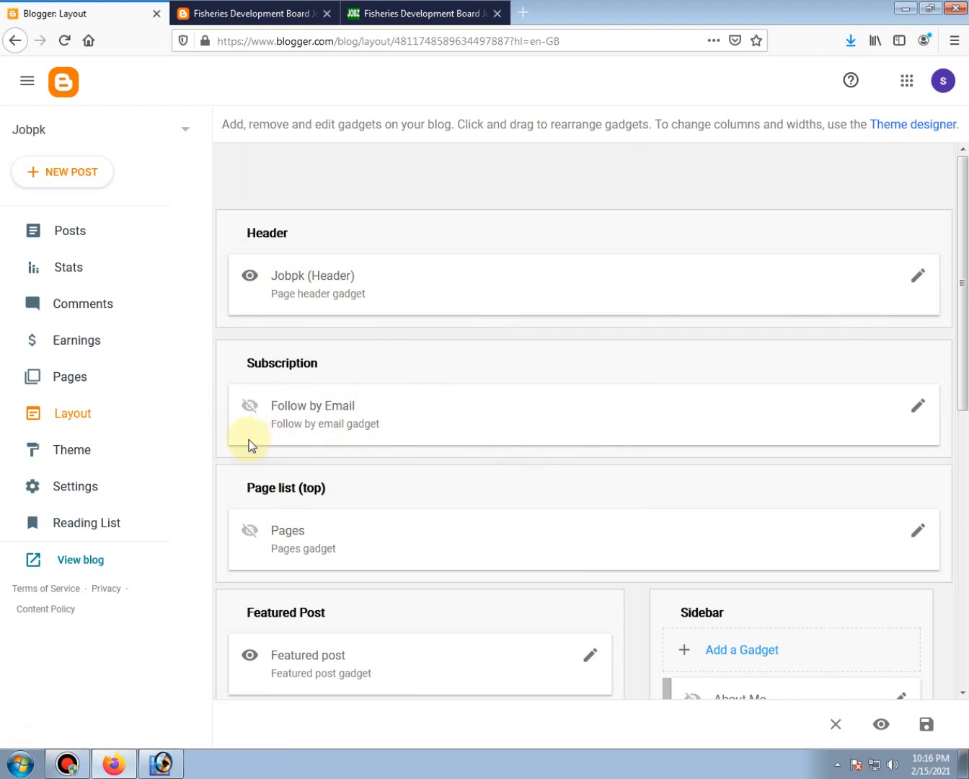
Make the Follow by Email gadget visible, review its title, FeedBurner URL and feed owner, and save it.
left_click(932, 409)
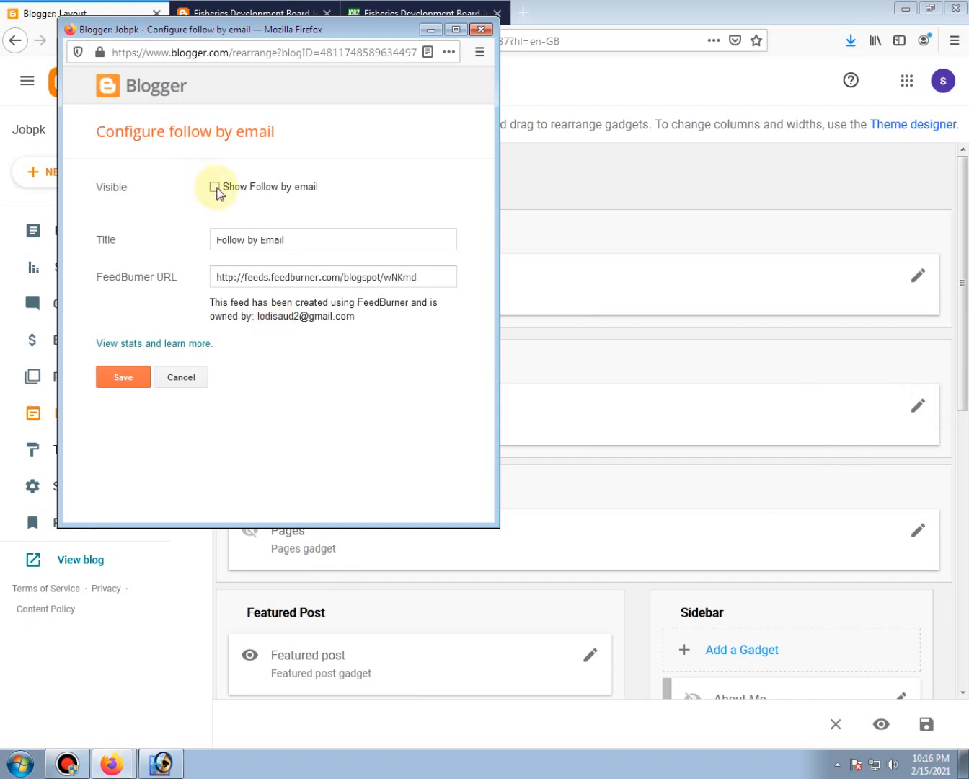
left_click(216, 189)
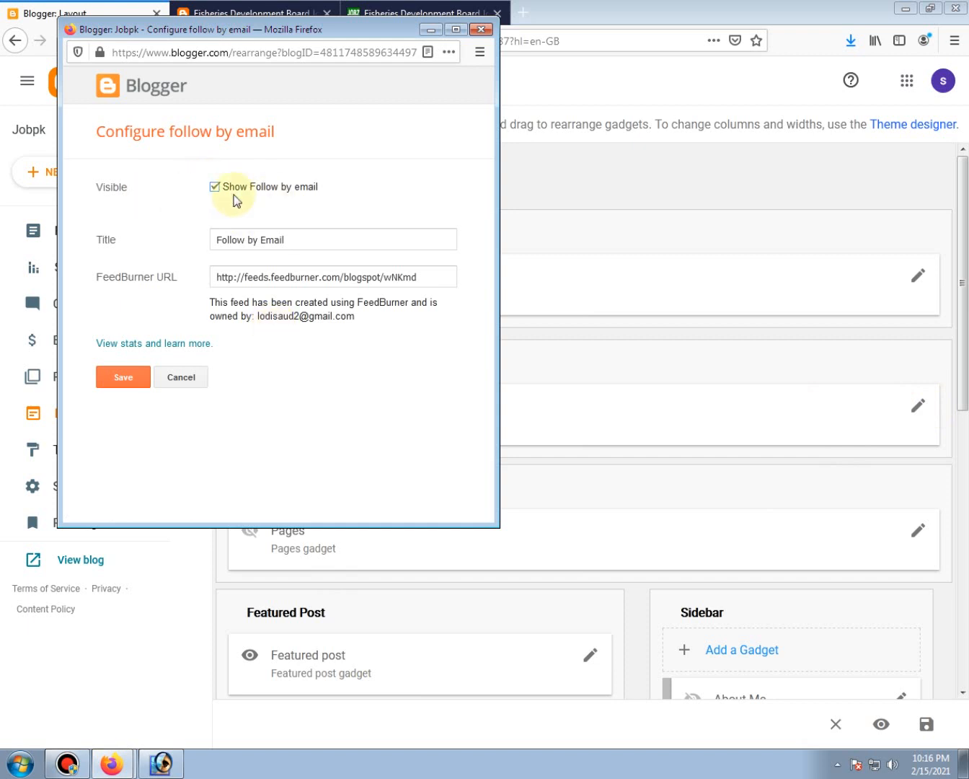
left_click(313, 246)
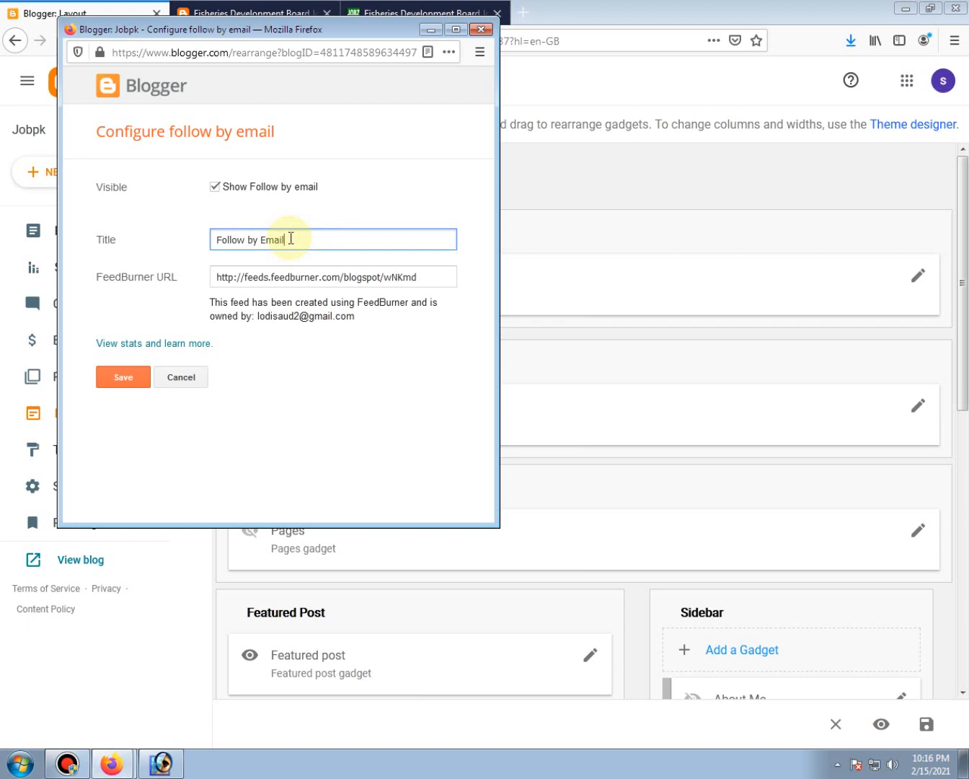
left_click_drag(214, 278, 450, 277)
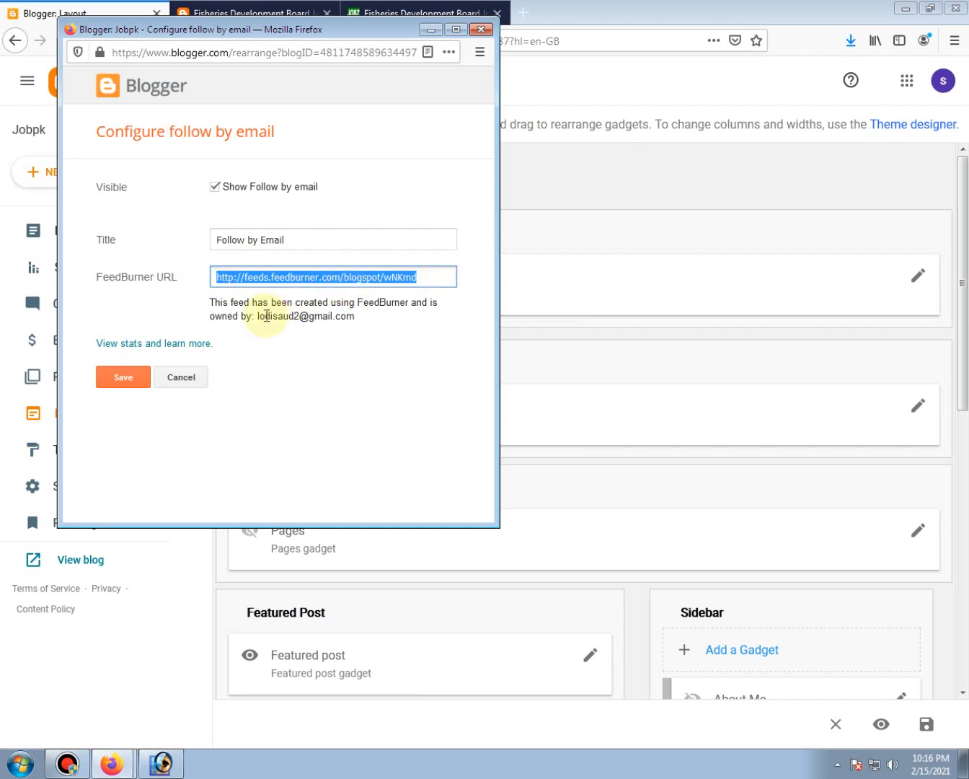
mouse_move(261, 316)
left_mouse_down()
mouse_move(368, 322)
mouse_move(255, 322)
left_mouse_up()
left_click(317, 320)
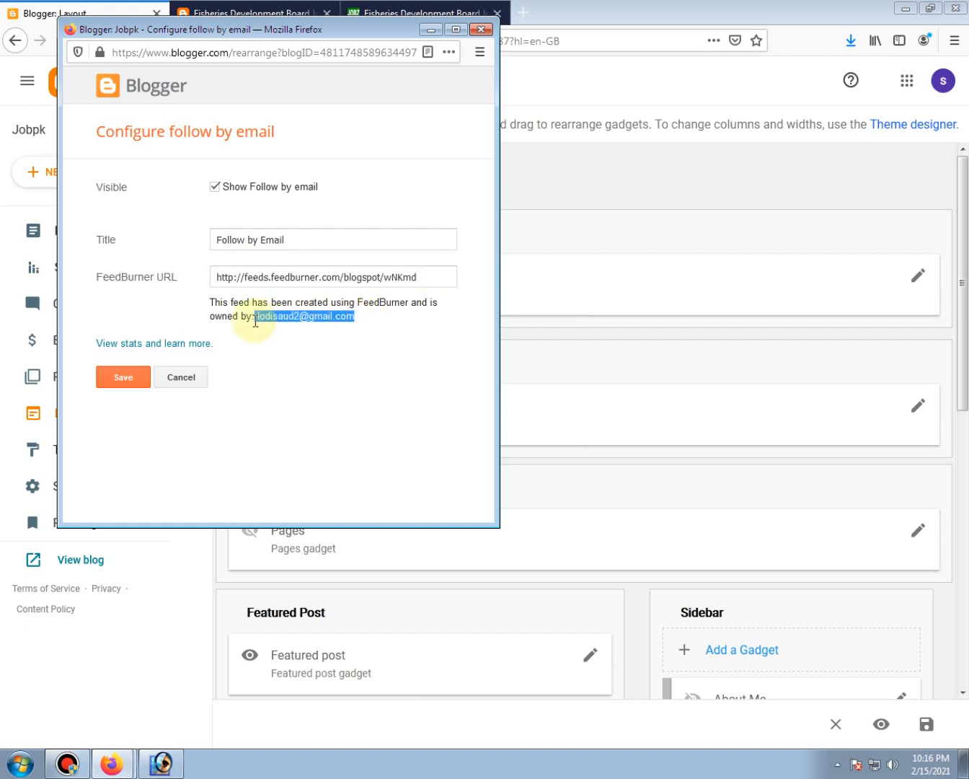
left_click(103, 378)
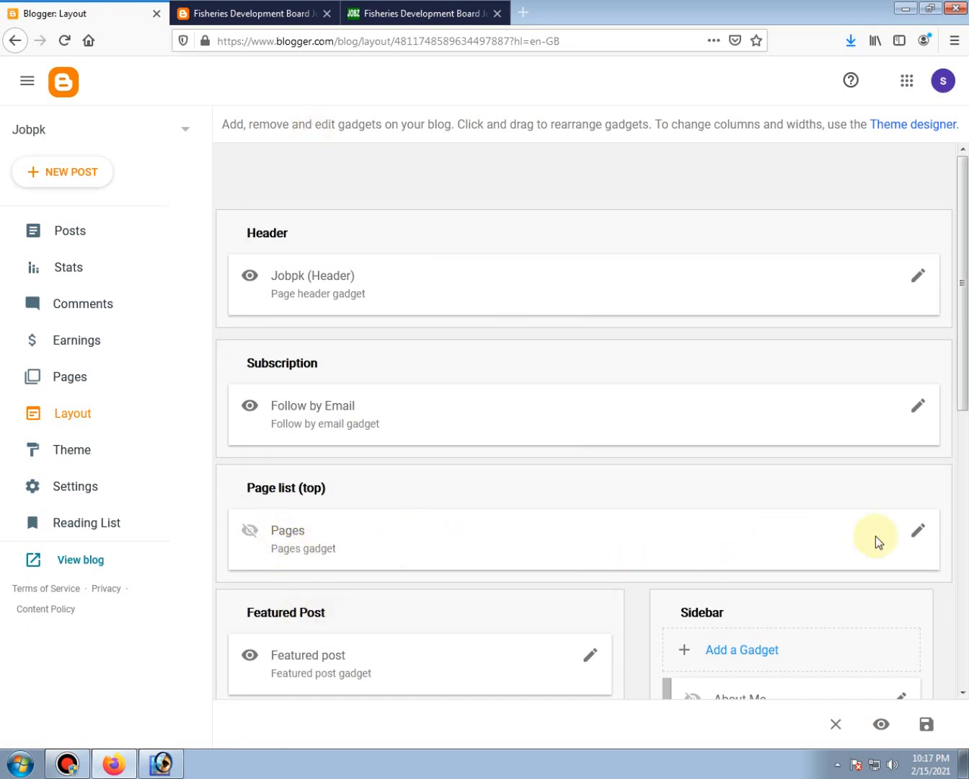
Make the top page list visible with the title "Assistant Jobs", keep the Home page included, and save the gadget.
left_click(916, 534)
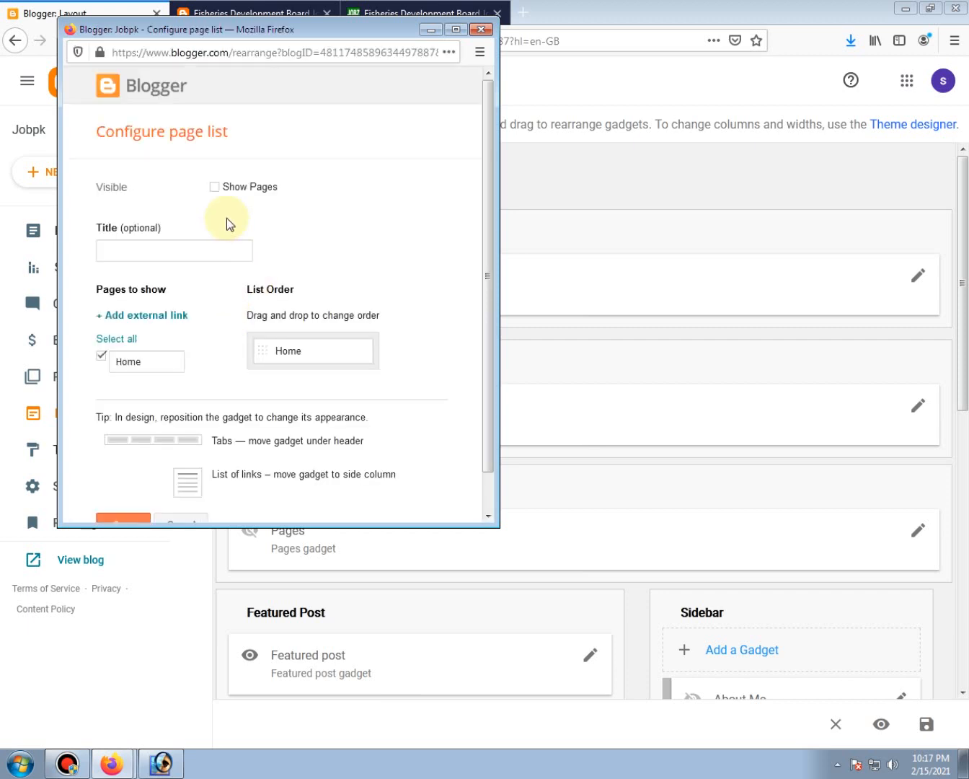
left_click(214, 187)
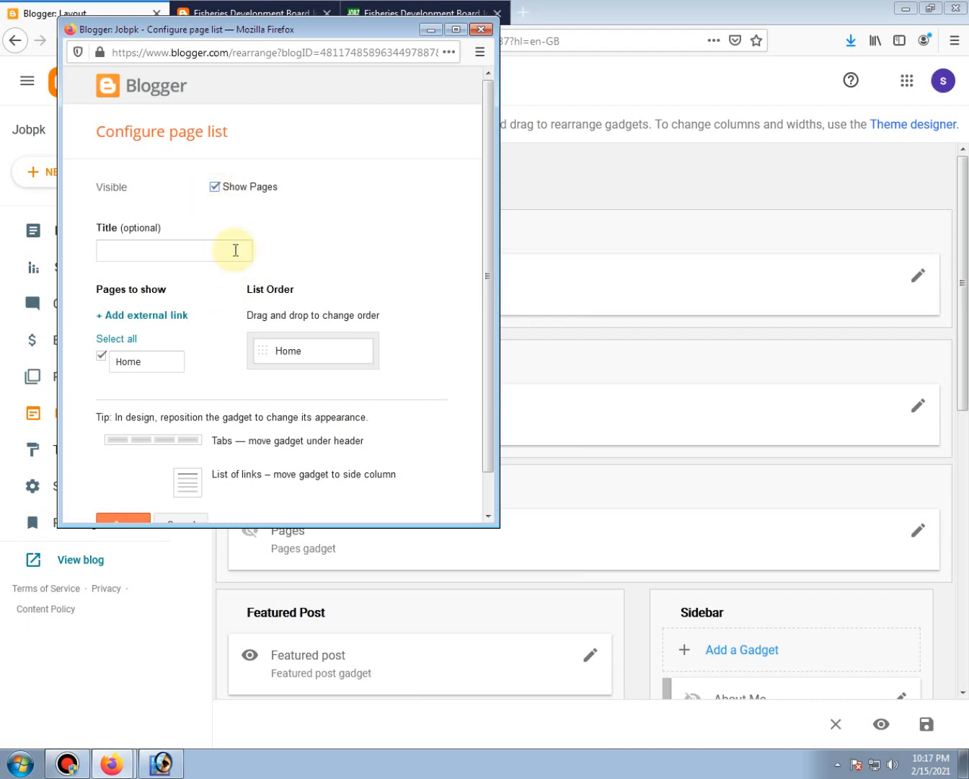
left_click(173, 250)
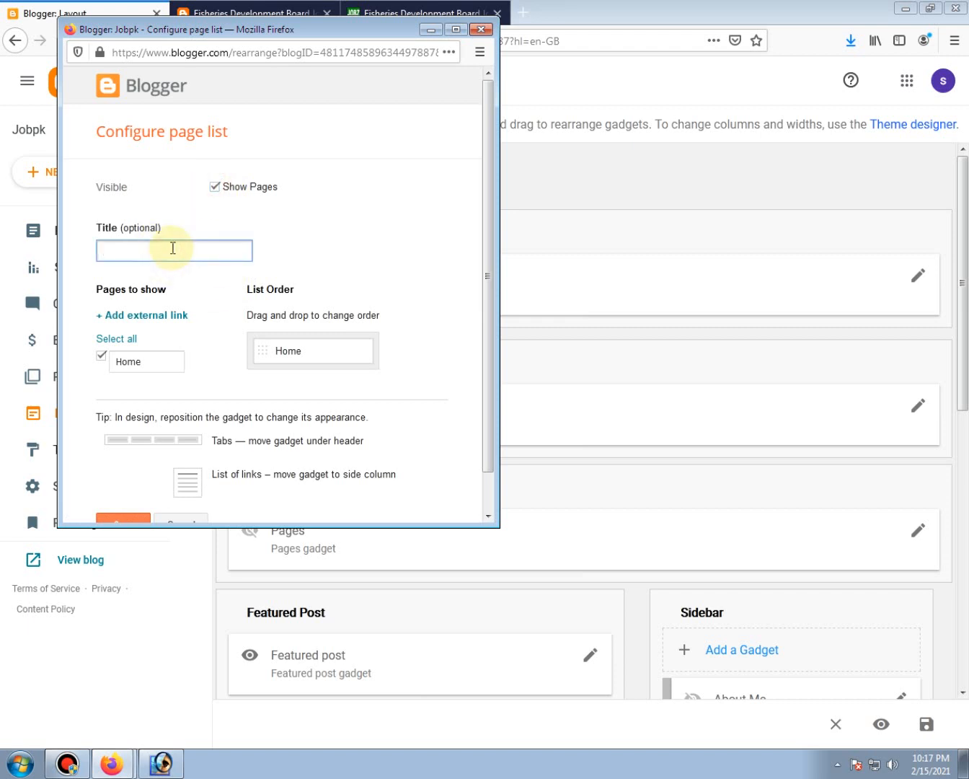
scroll(197, 325, "down", 2)
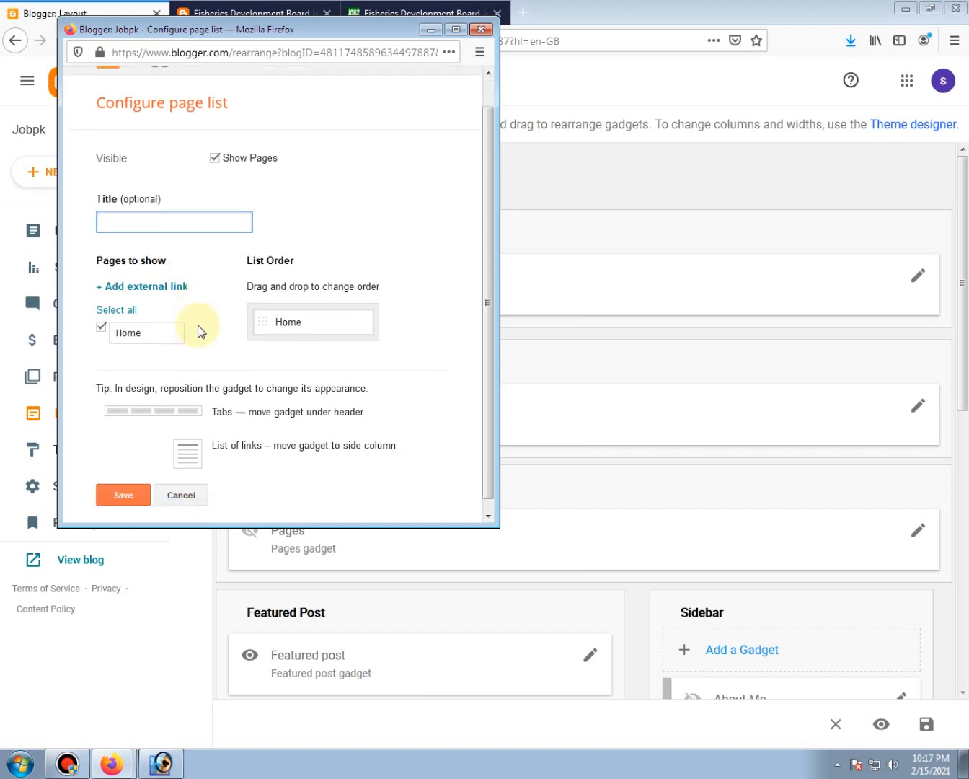
scroll(202, 346, "up", 2)
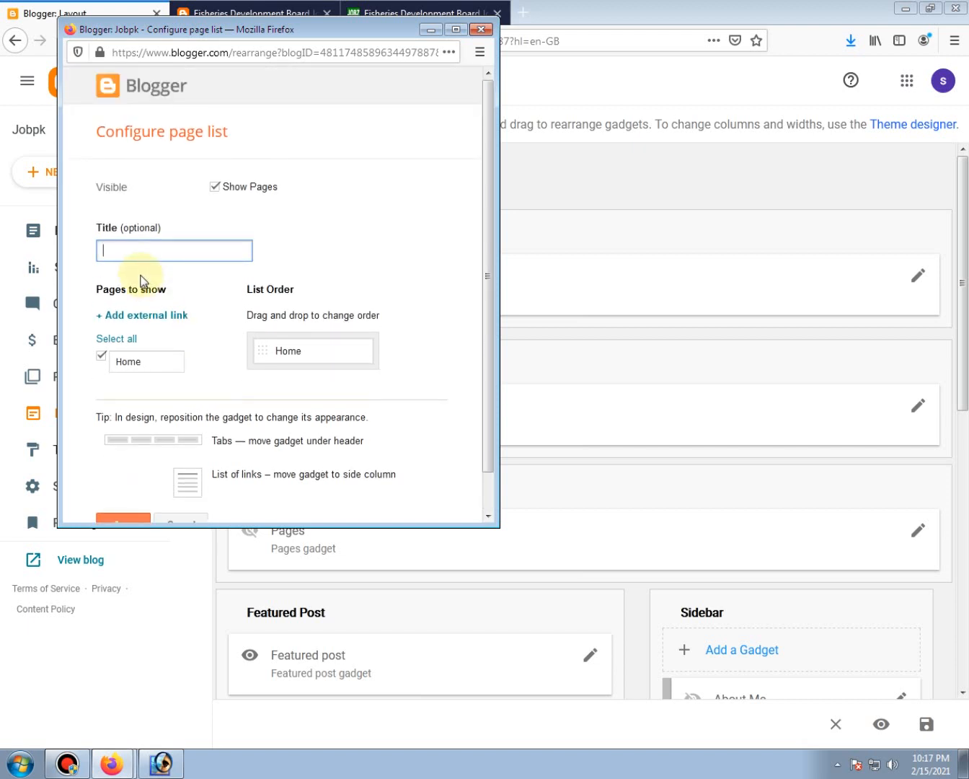
type("Assistant Jobs")
left_click(140, 363)
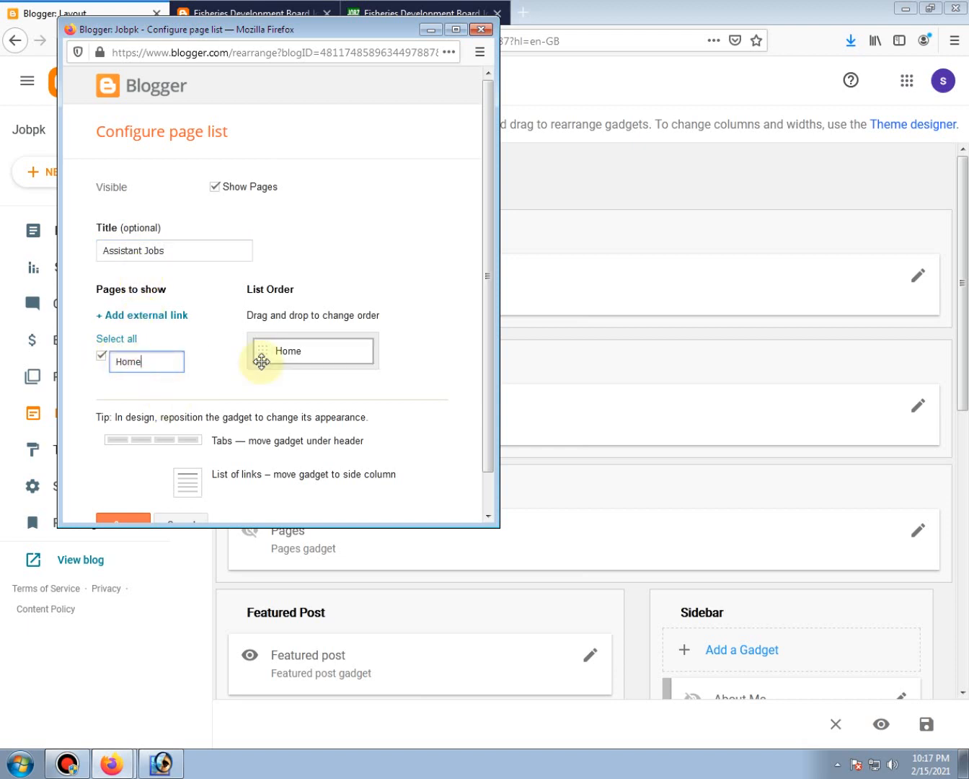
scroll(262, 362, "down", 1)
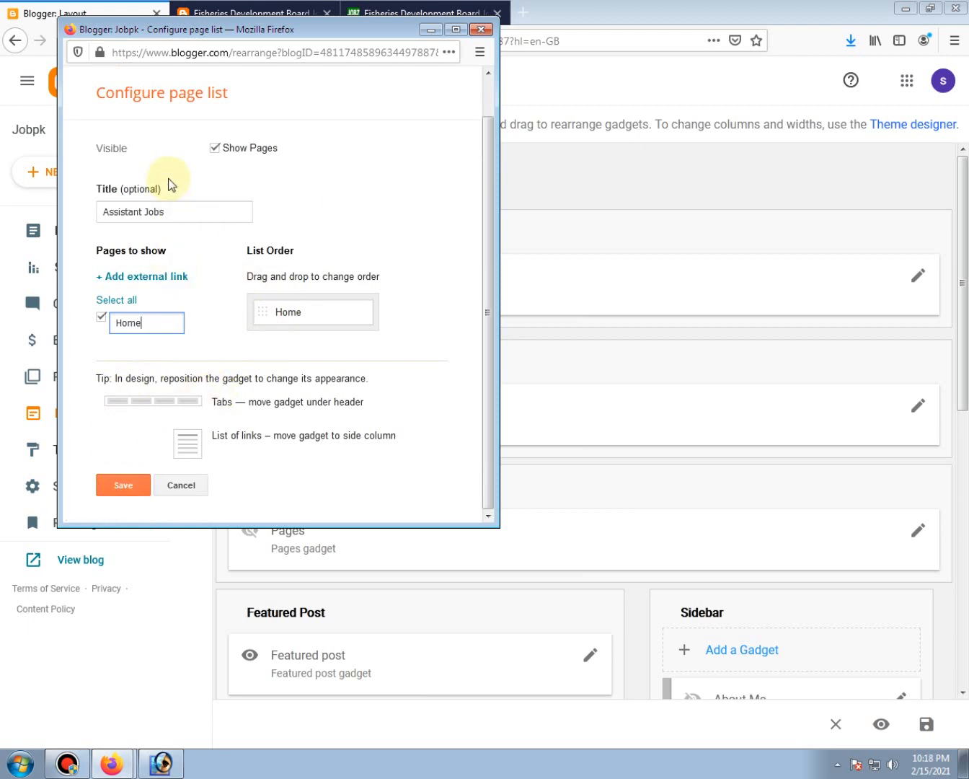
left_click(114, 488)
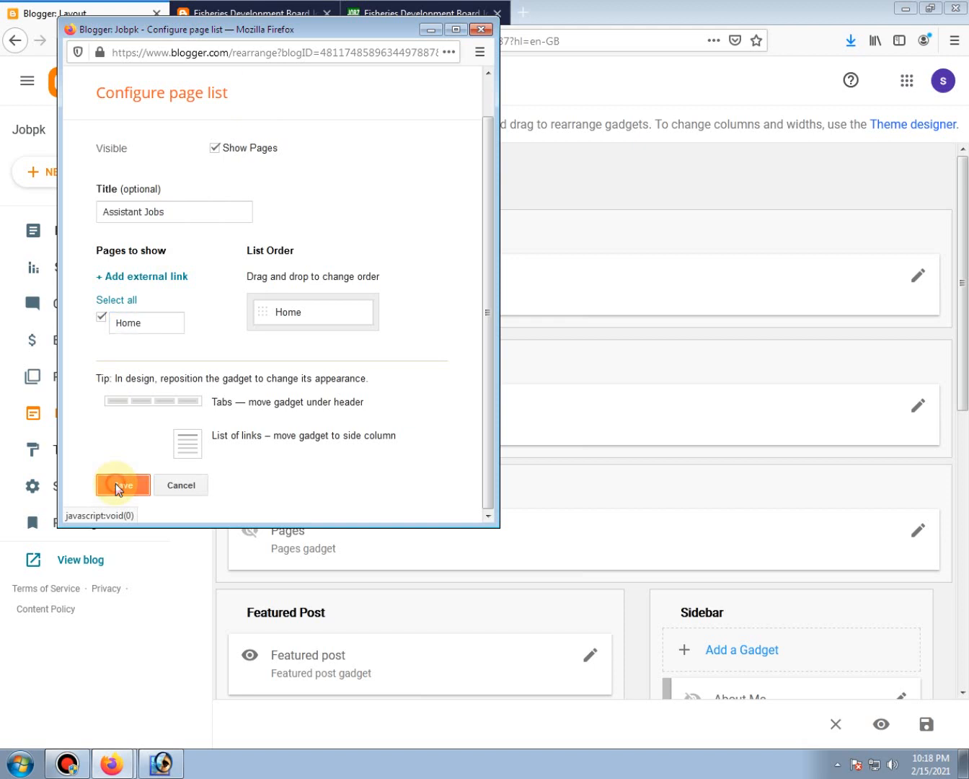
Open the Featured post gadget for editing, check its post source option, and set the gadget title to "Latest Jobs 2021".
scroll(417, 452, "down", 5)
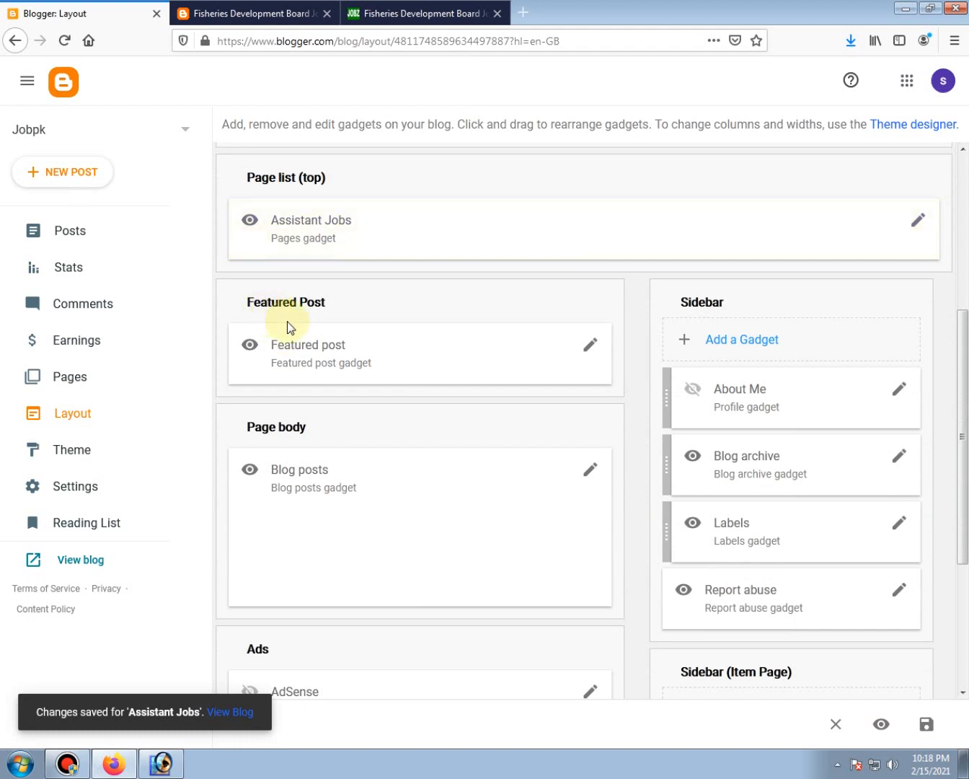
left_click(590, 349)
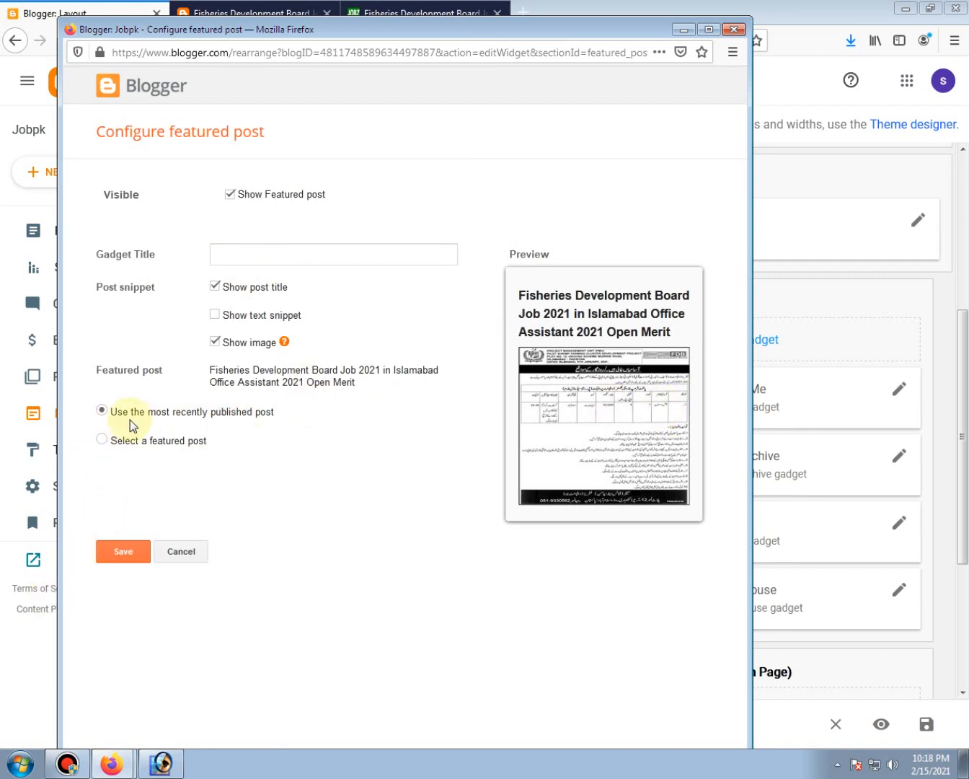
left_click_drag(113, 417, 281, 418)
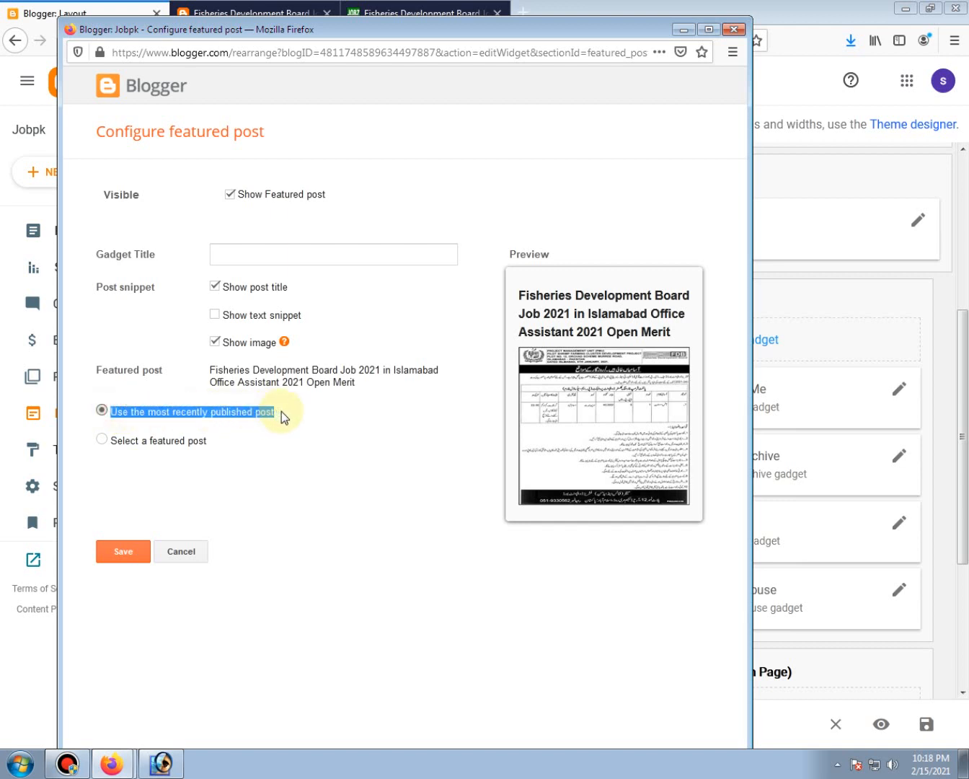
left_click(242, 259)
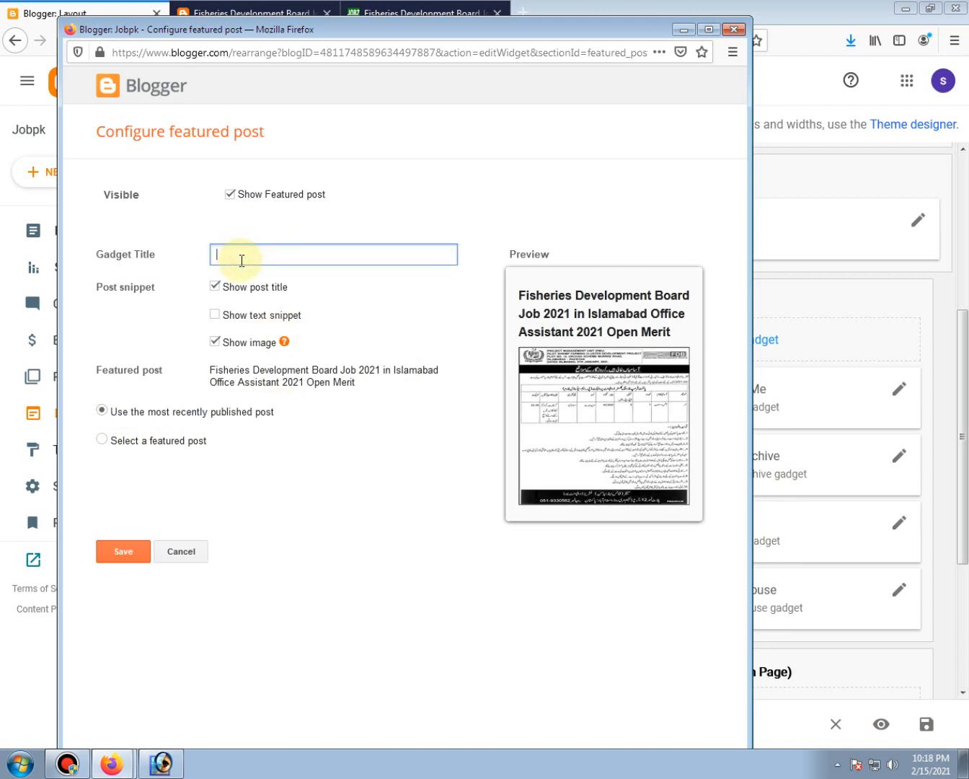
type("Latest Job")
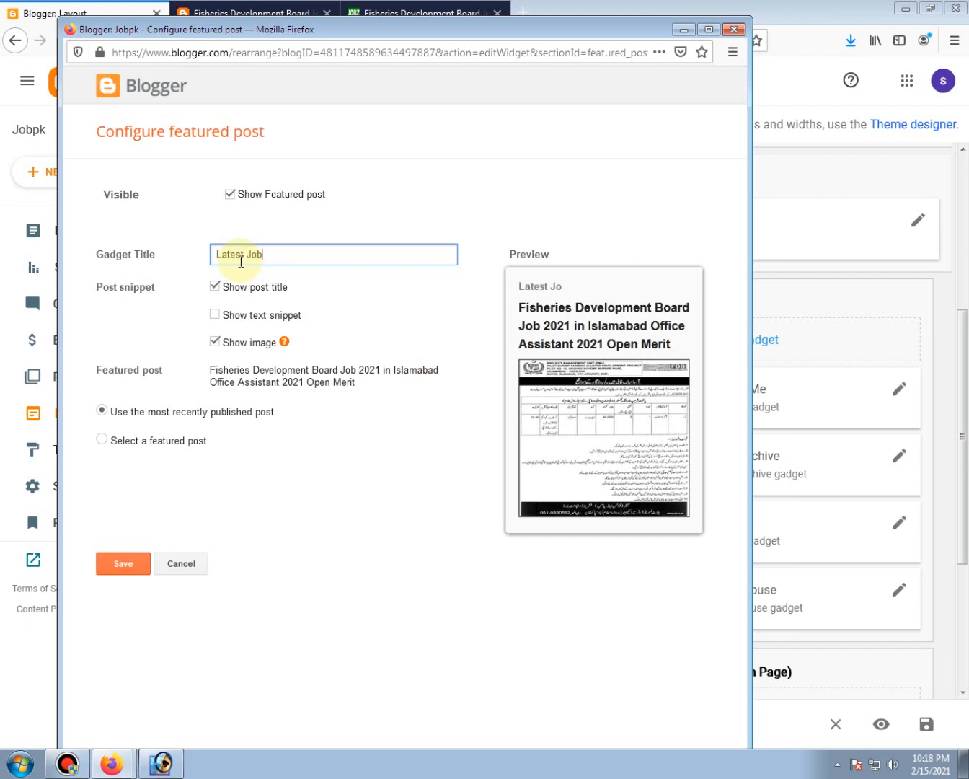
type("s 2021")
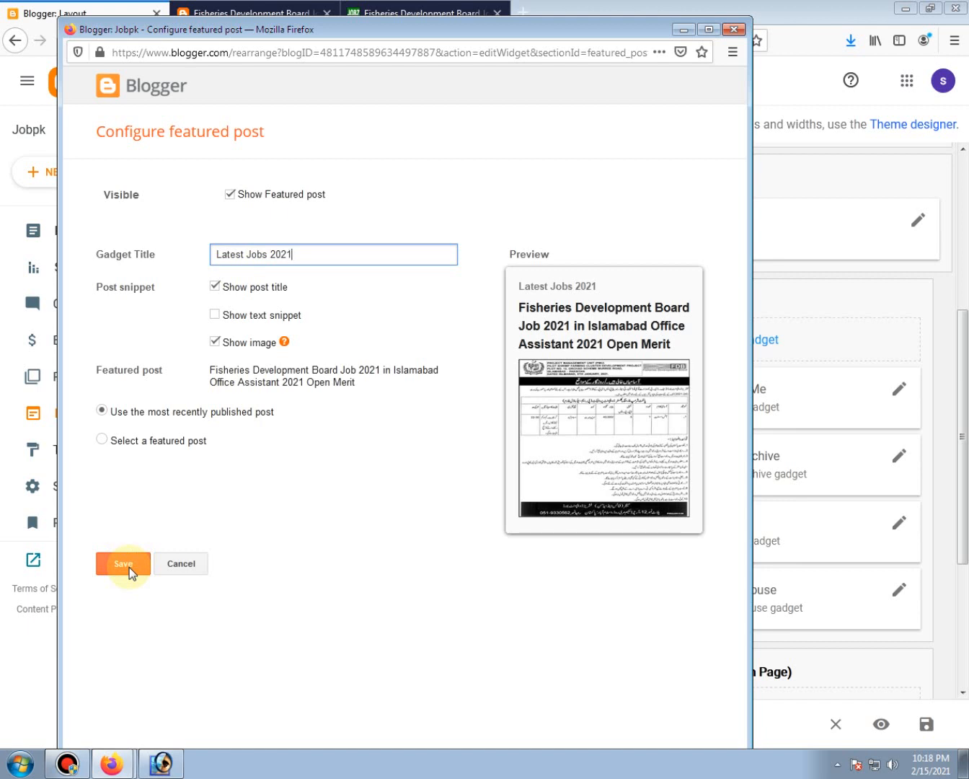
Check the label choices for a manually selected featured post, keeping All Labels, and switch back to using the most recently published post.
left_click(105, 442)
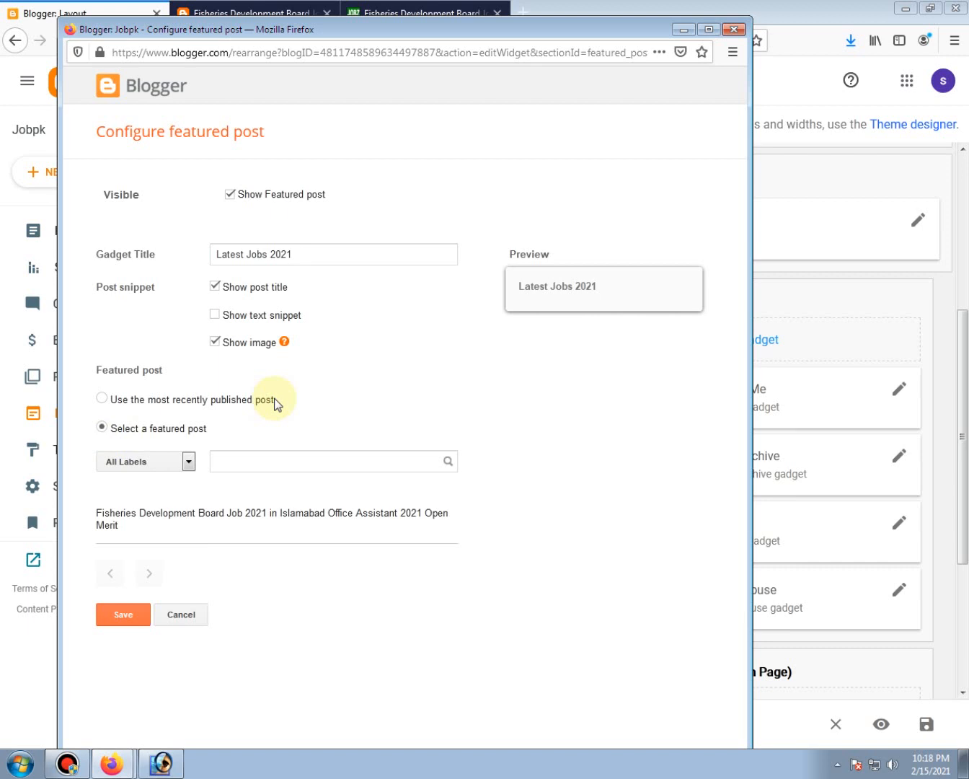
left_click(186, 461)
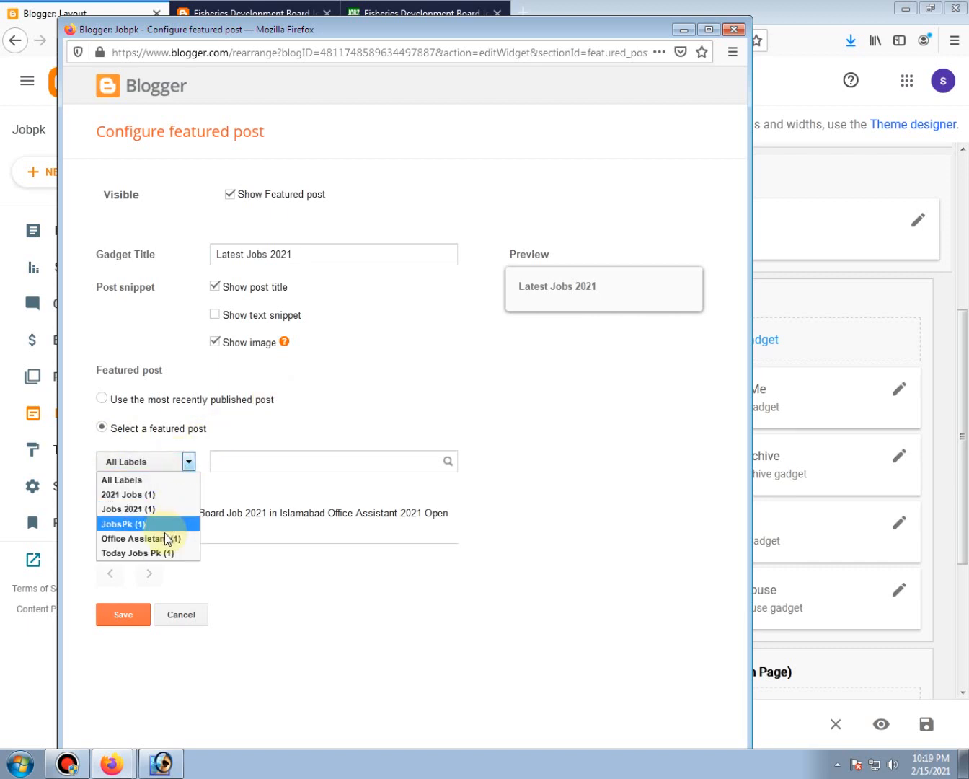
left_click(171, 480)
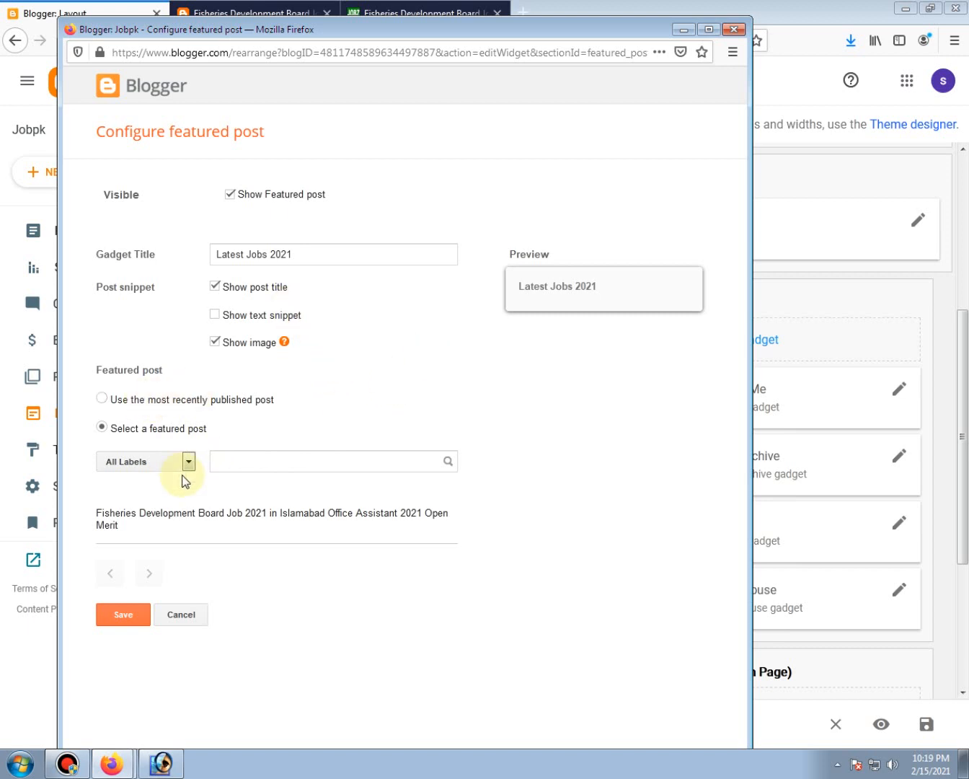
left_click(129, 403)
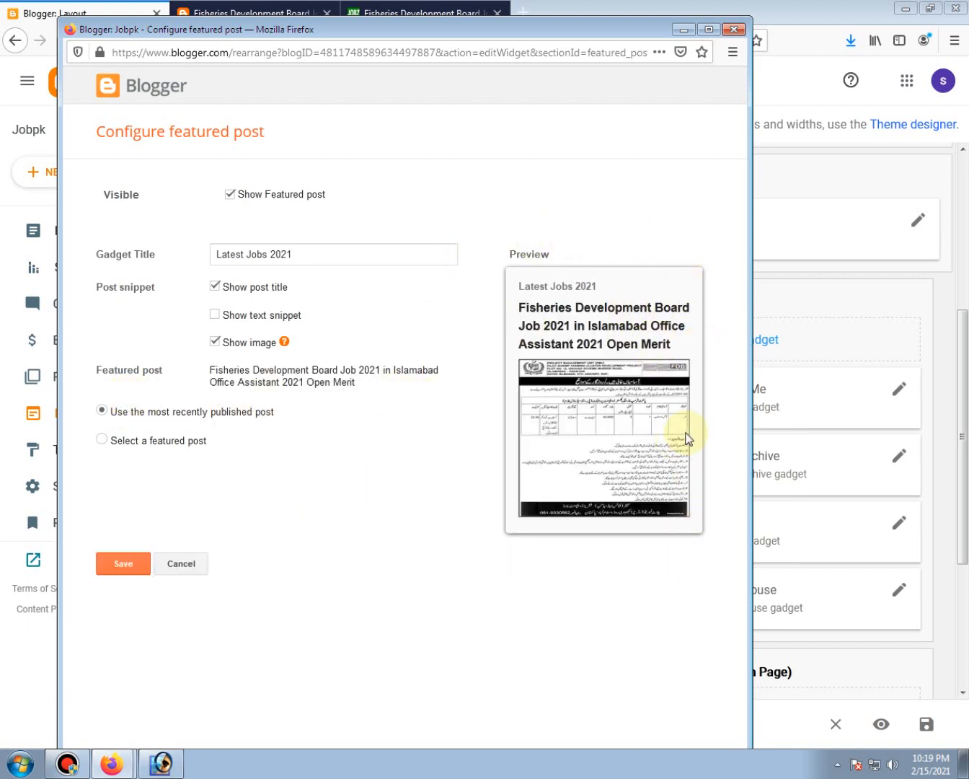
Save the Featured post gadget and open the Blog posts gadget in the Page body section for editing.
left_click(126, 564)
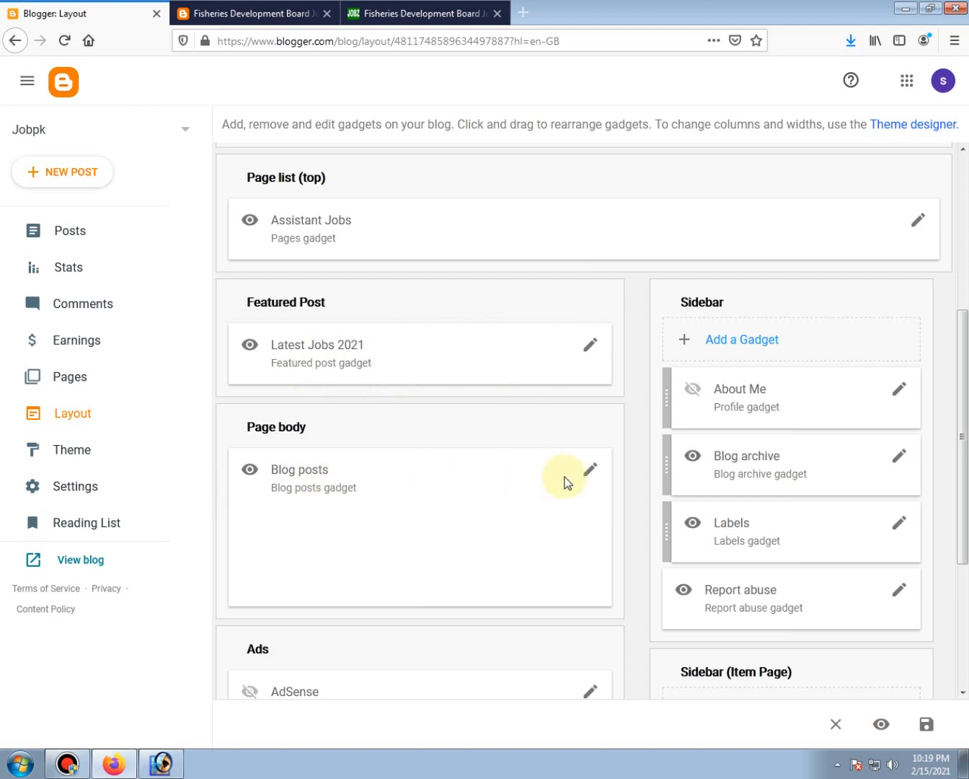
left_click(590, 470)
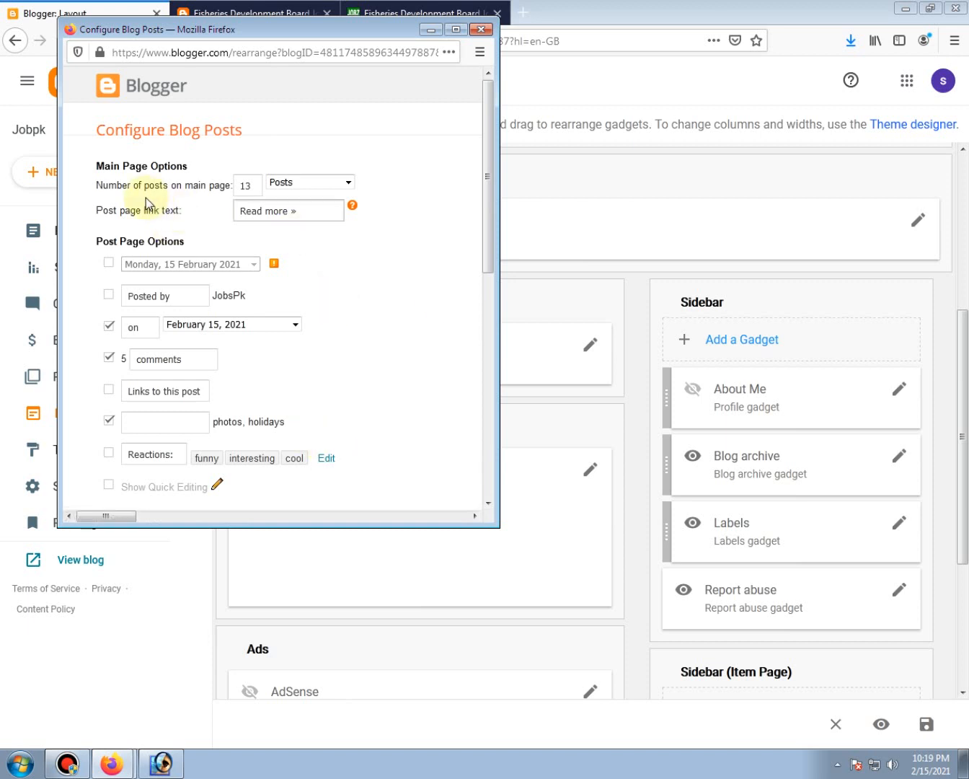
Try Days With Posts as the main page count unit, switch back to Posts, and set the number of posts to 10.
left_click(250, 186)
double_click(249, 186)
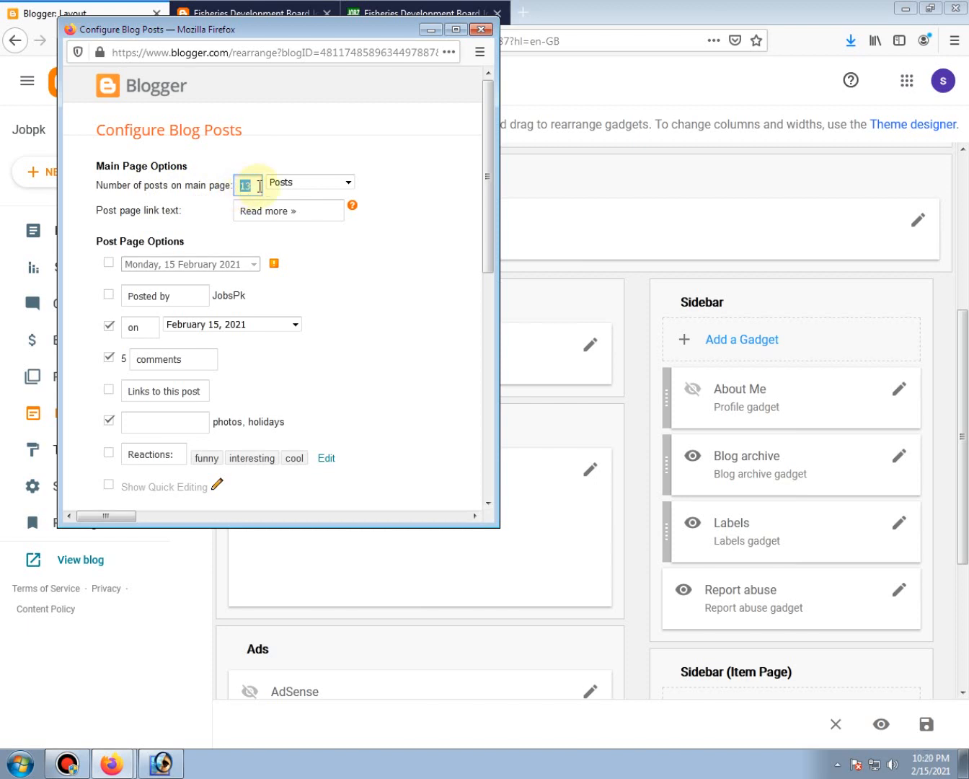
left_click(348, 183)
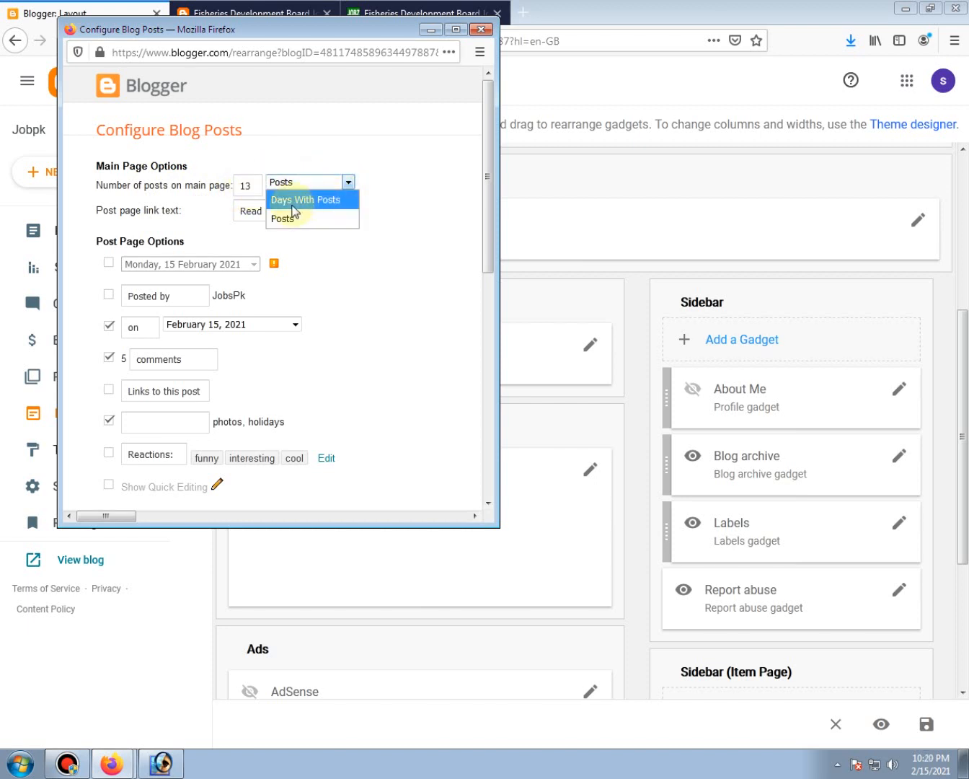
left_click(293, 204)
left_click(342, 183)
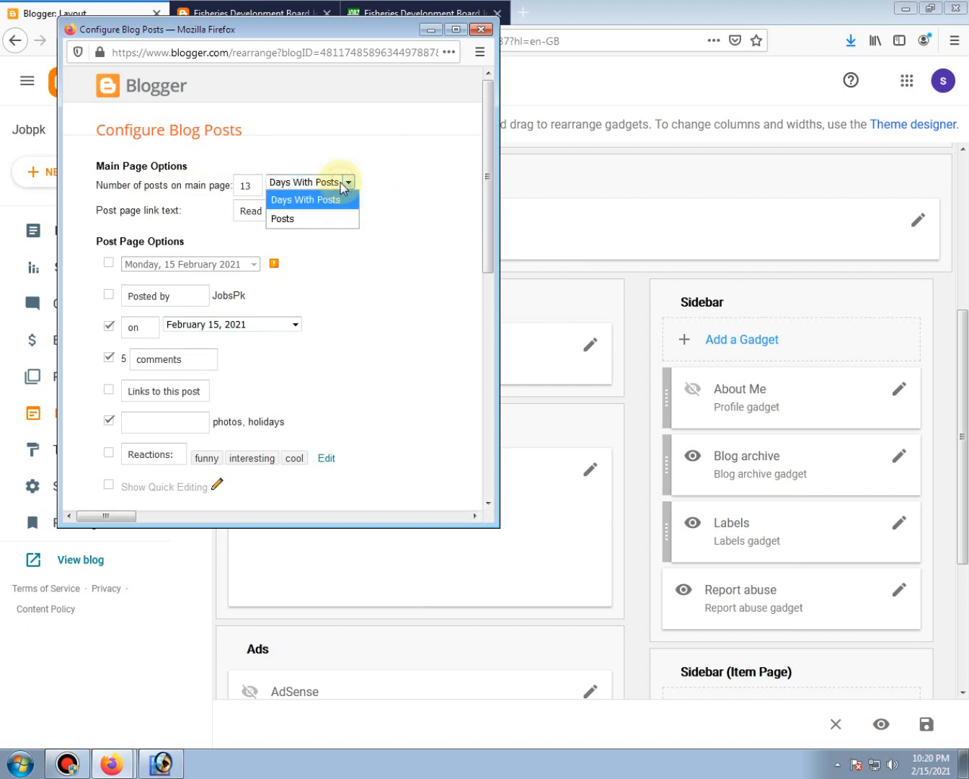
left_click(304, 218)
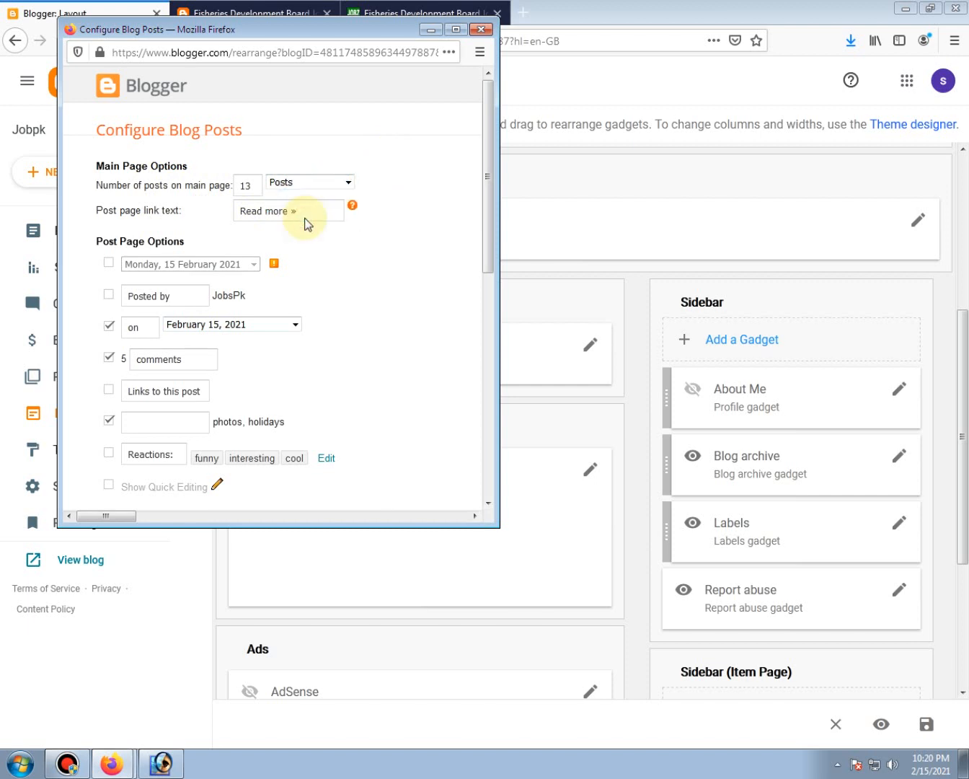
double_click(248, 185)
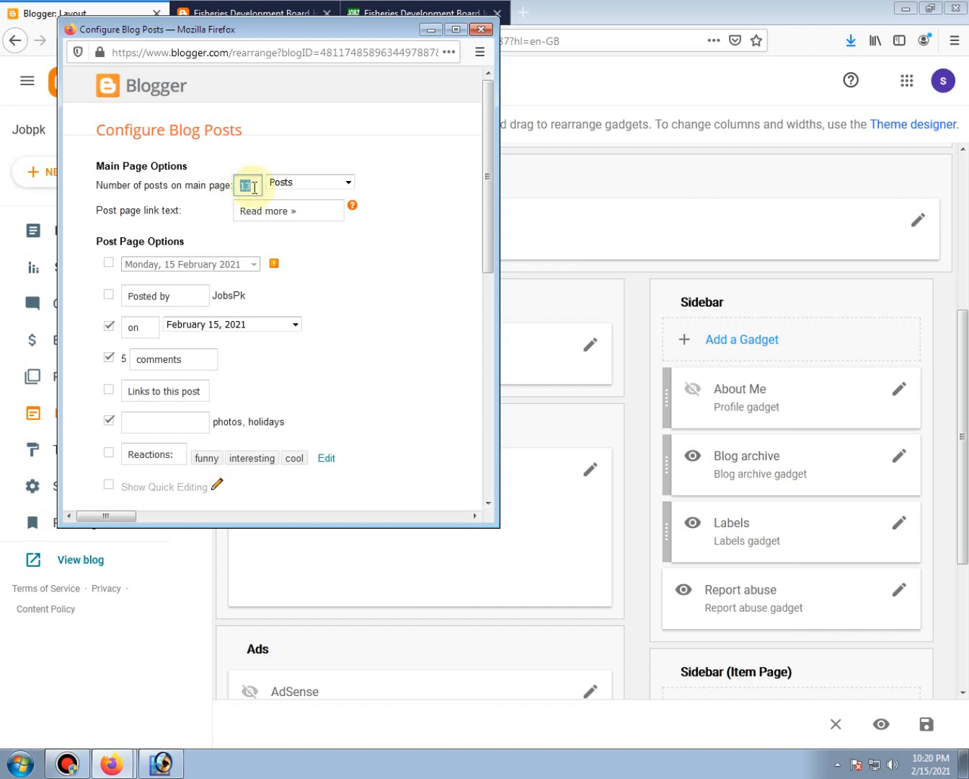
type("10")
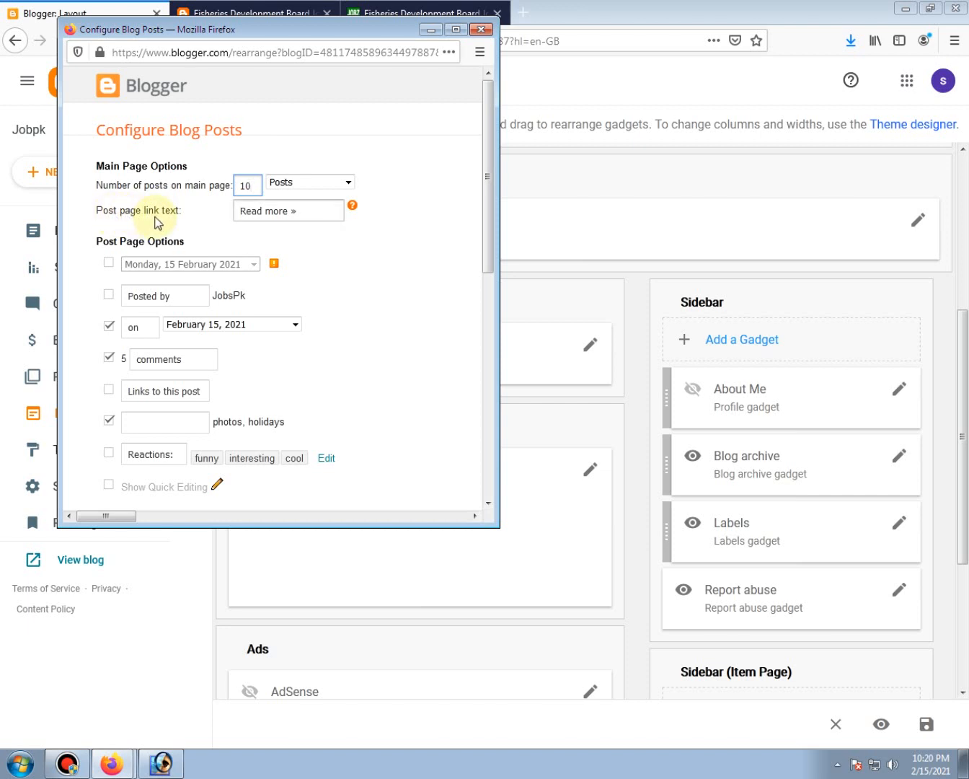
Check the post page link text and the start of the Post Page Options section.
left_click(299, 211)
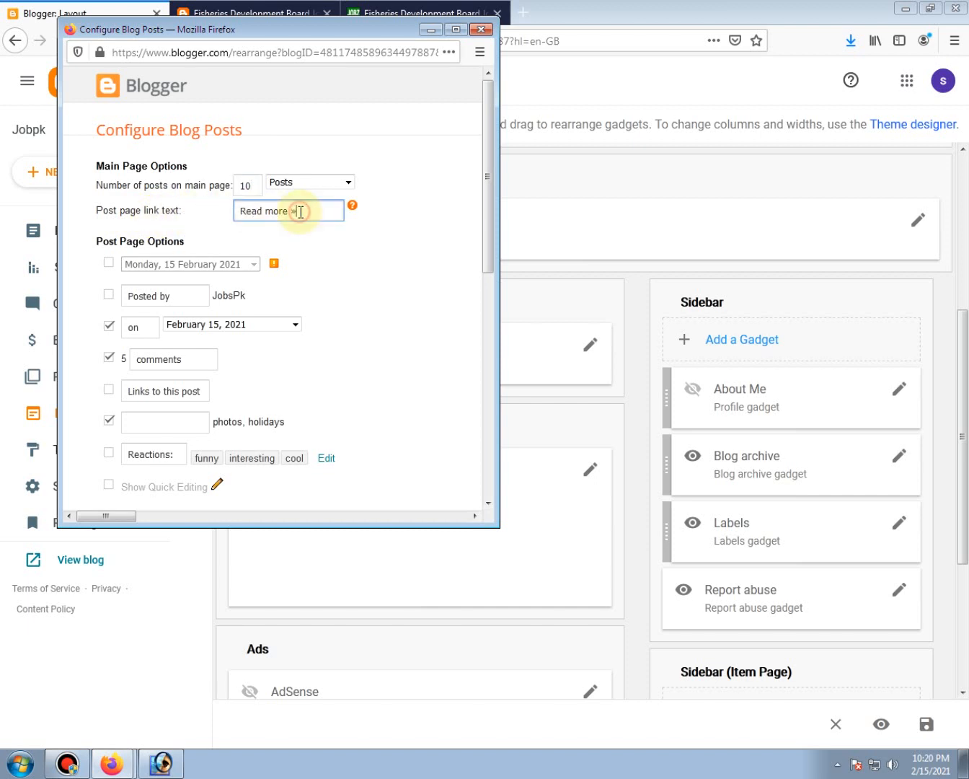
left_click_drag(296, 211, 203, 210)
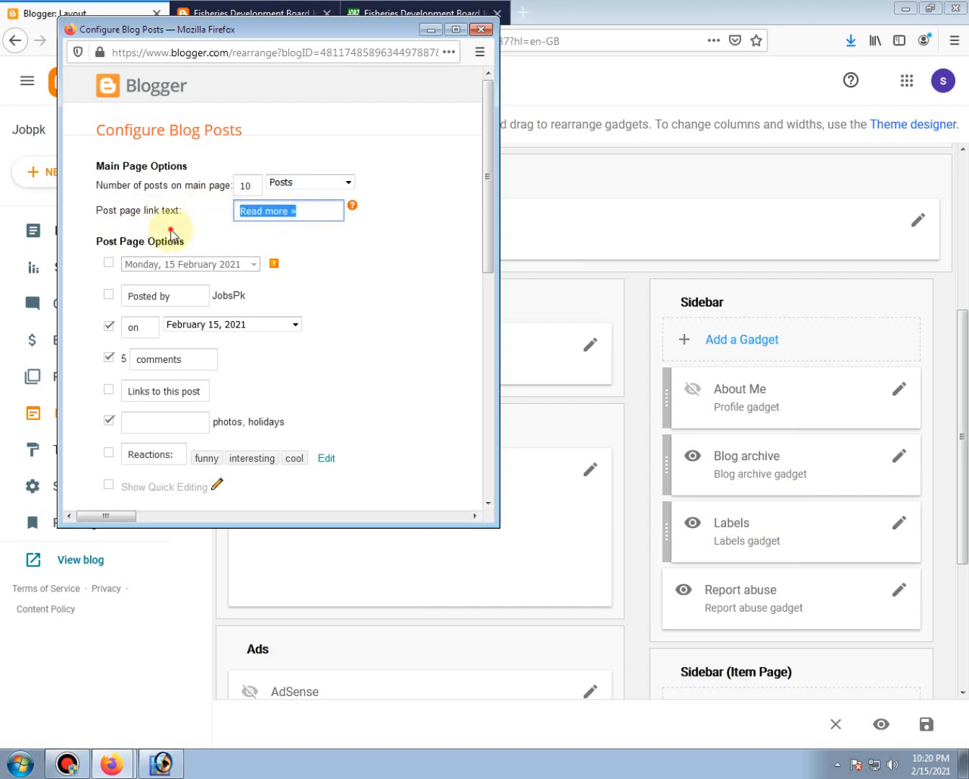
left_click(206, 215)
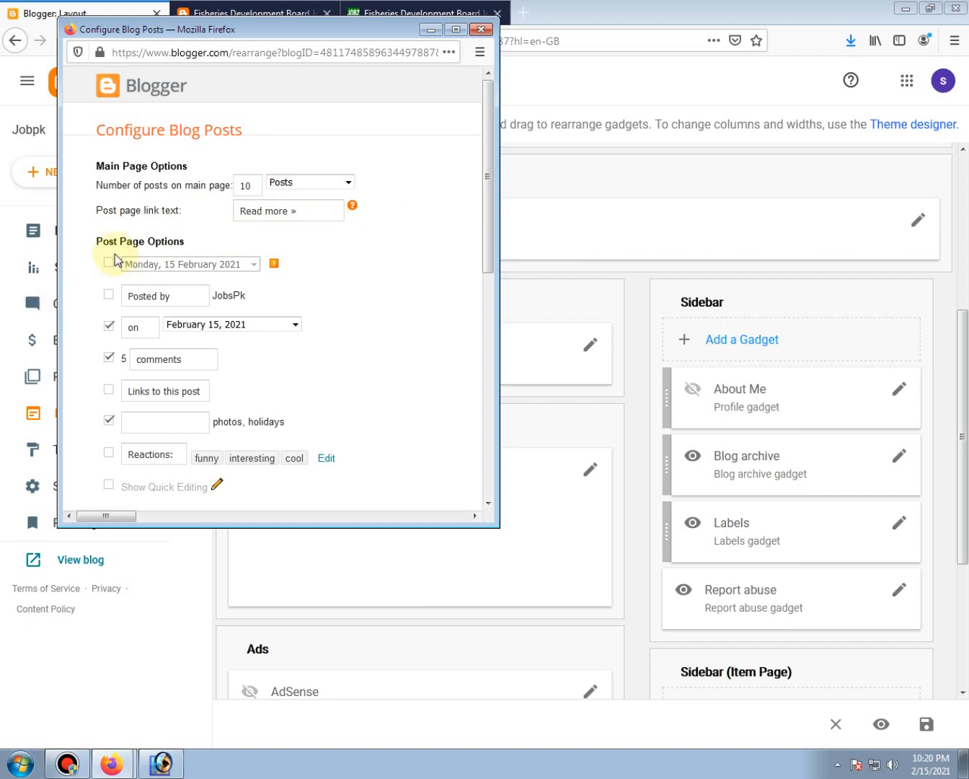
left_click_drag(103, 242, 190, 248)
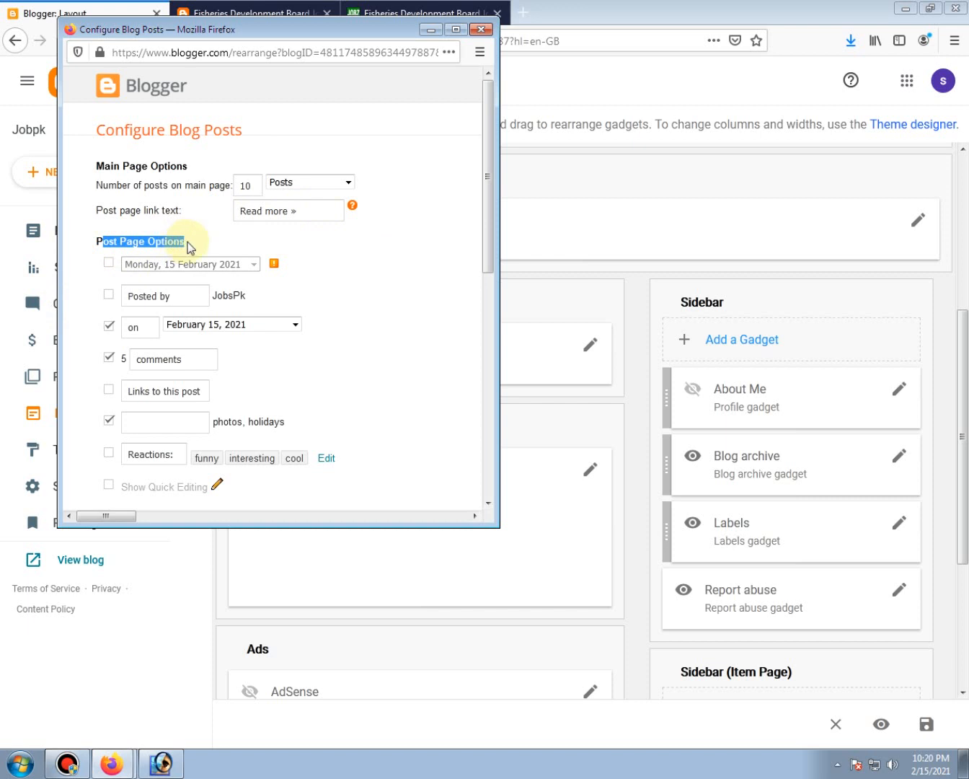
Enable the "Posted by" author line in the Post Page Options and check its label and author name.
left_click(109, 295)
left_click(110, 265)
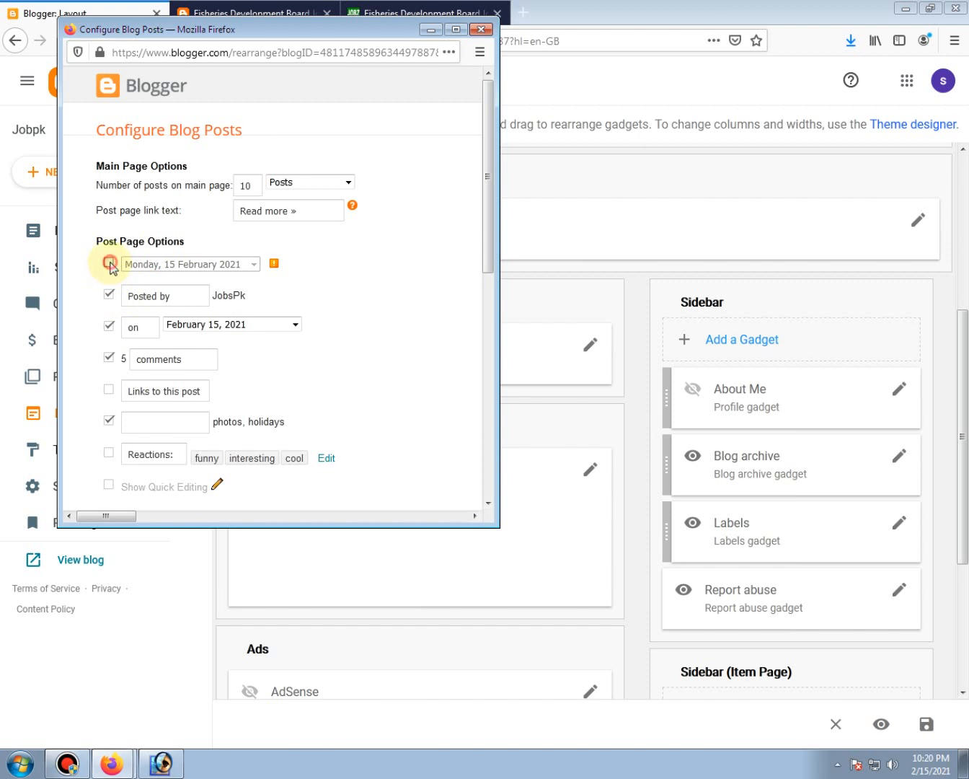
left_click(113, 264)
left_click(251, 265)
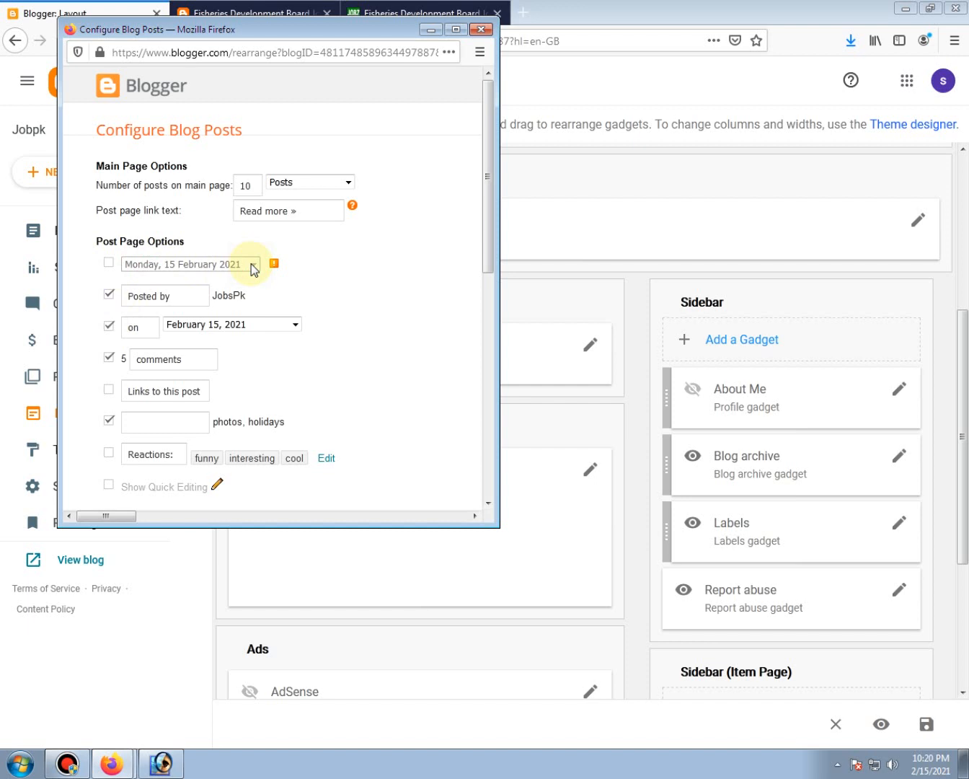
left_click(152, 296)
left_click_drag(177, 296, 112, 295)
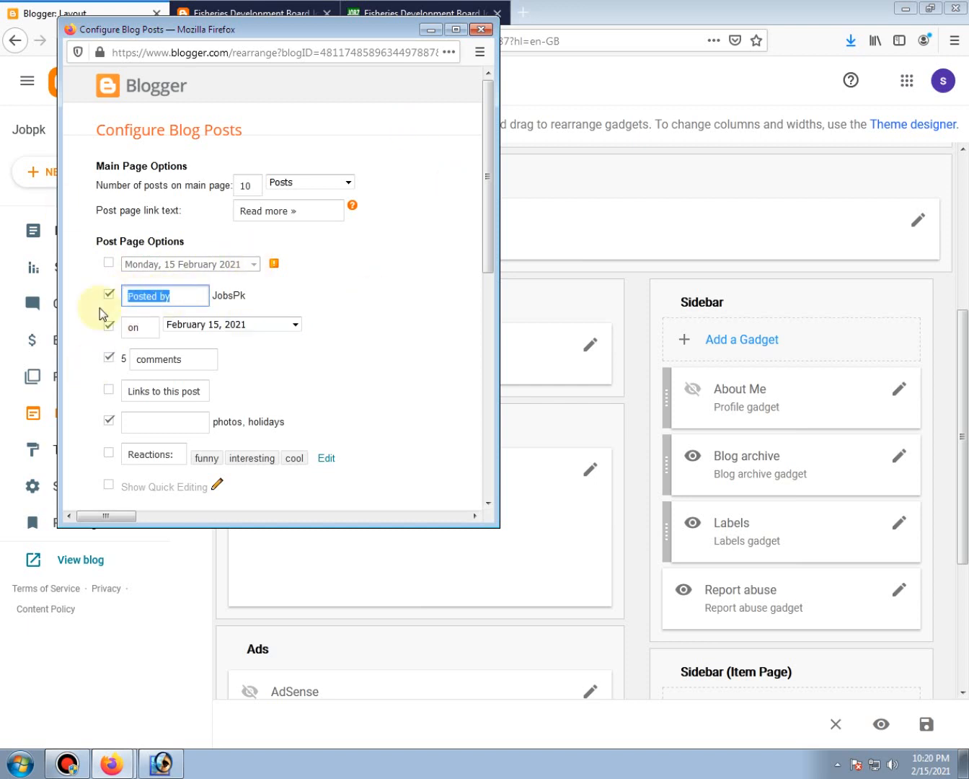
left_click_drag(248, 296, 233, 296)
double_click(235, 296)
left_click(238, 297)
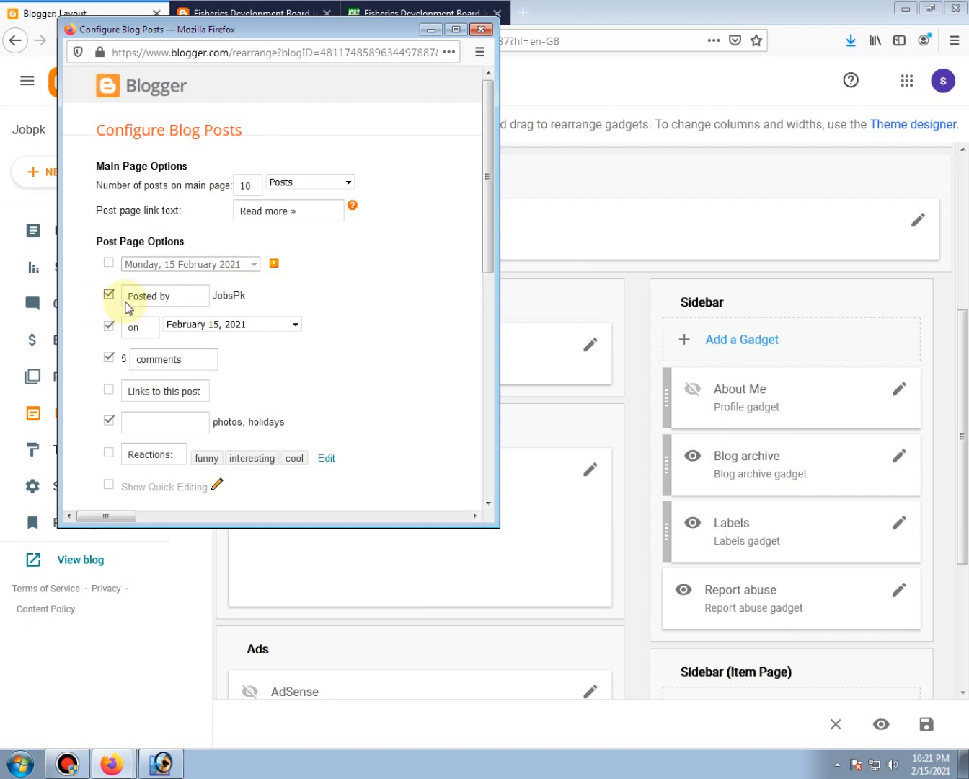
left_click_drag(247, 297, 212, 296)
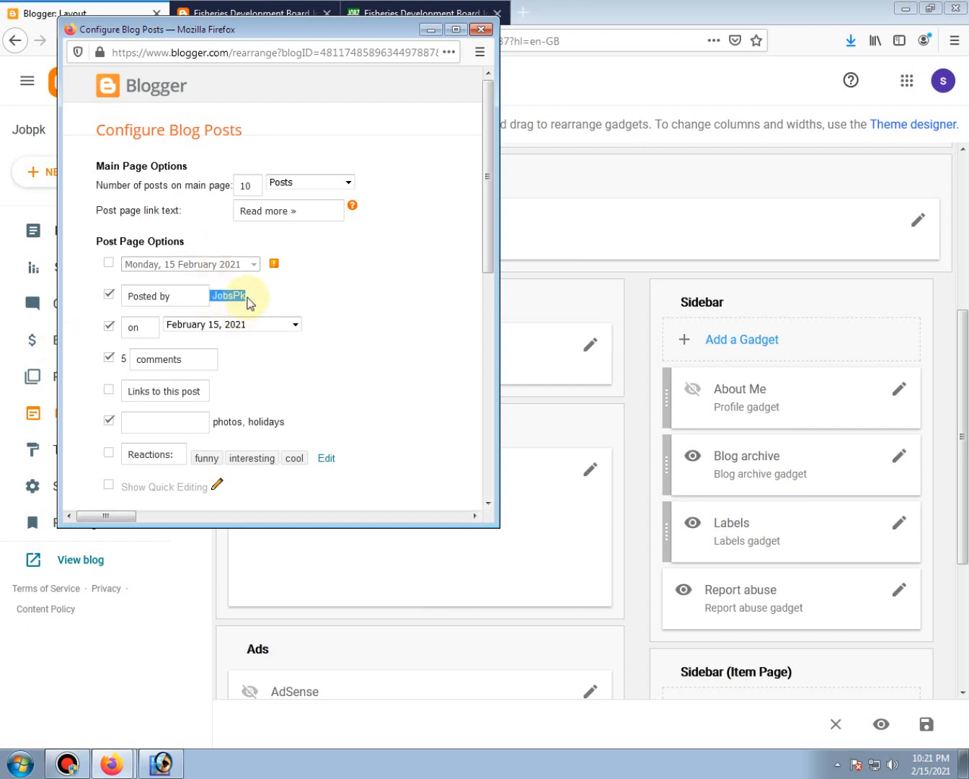
Check the available date formats for the post's "on" date line.
left_click(109, 329)
left_click(110, 329)
left_click(295, 326)
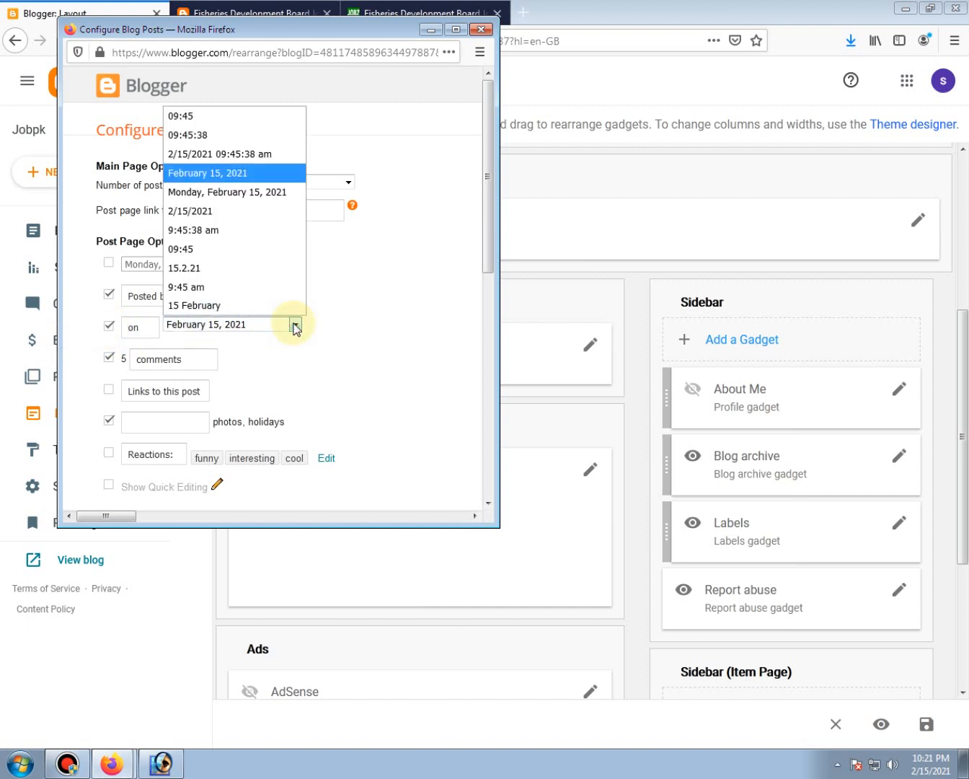
left_click(295, 326)
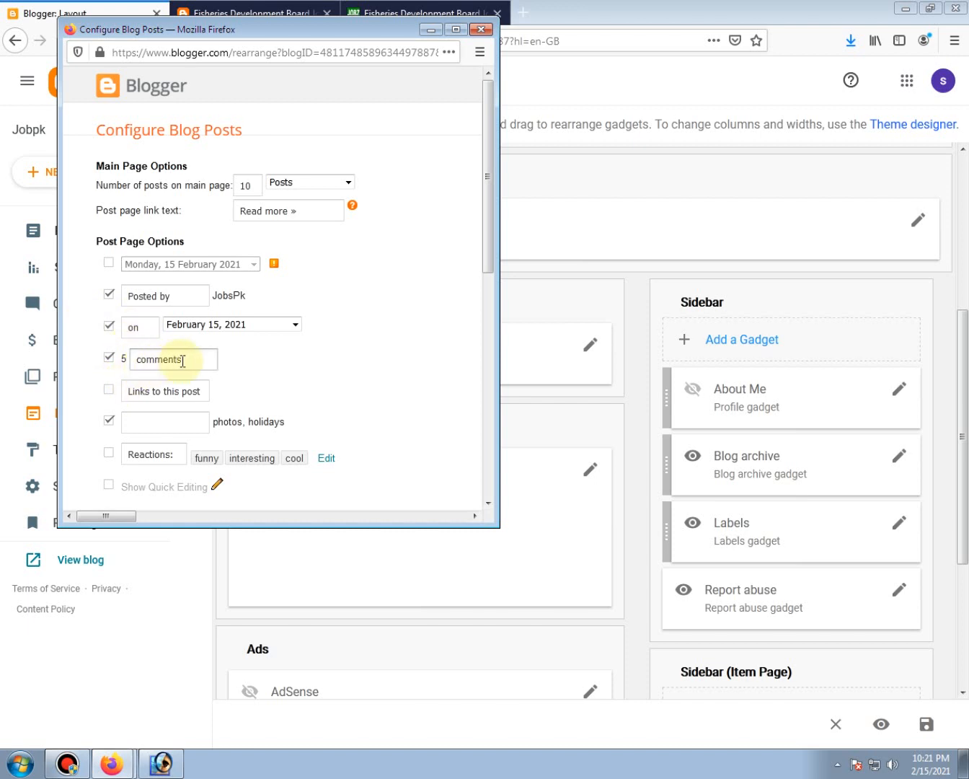
Toggle the comments option off and on again, and temporarily enable Reactions to check its editable labels before disabling it.
left_click(110, 357)
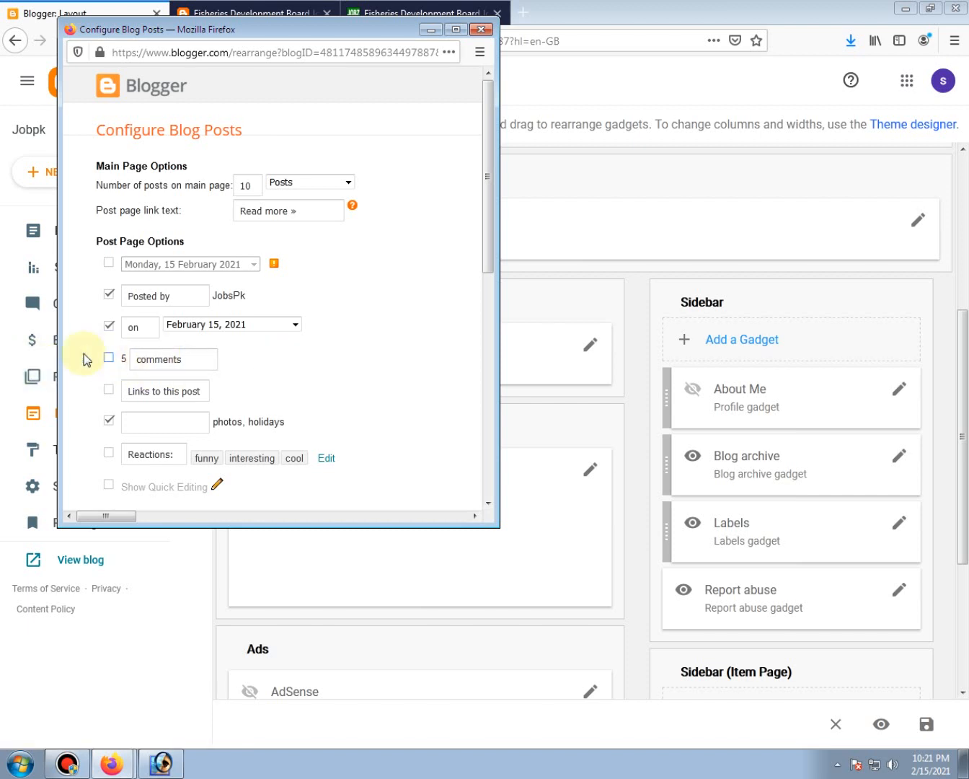
left_click(110, 359)
scroll(325, 379, "down", 4)
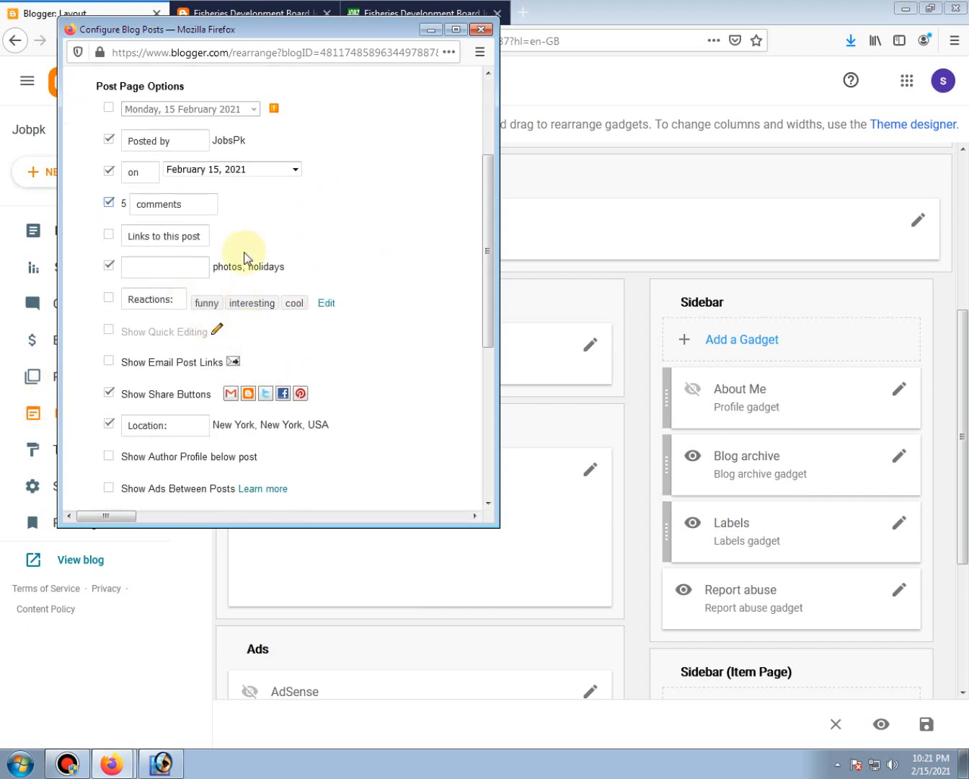
left_click(109, 297)
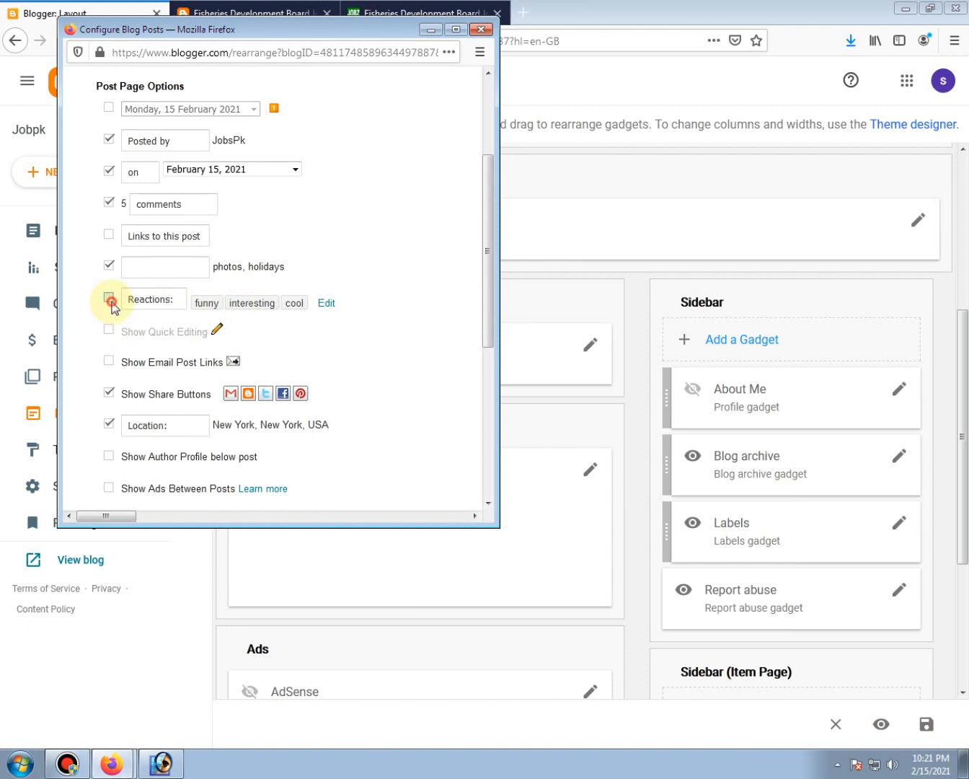
left_click(207, 300)
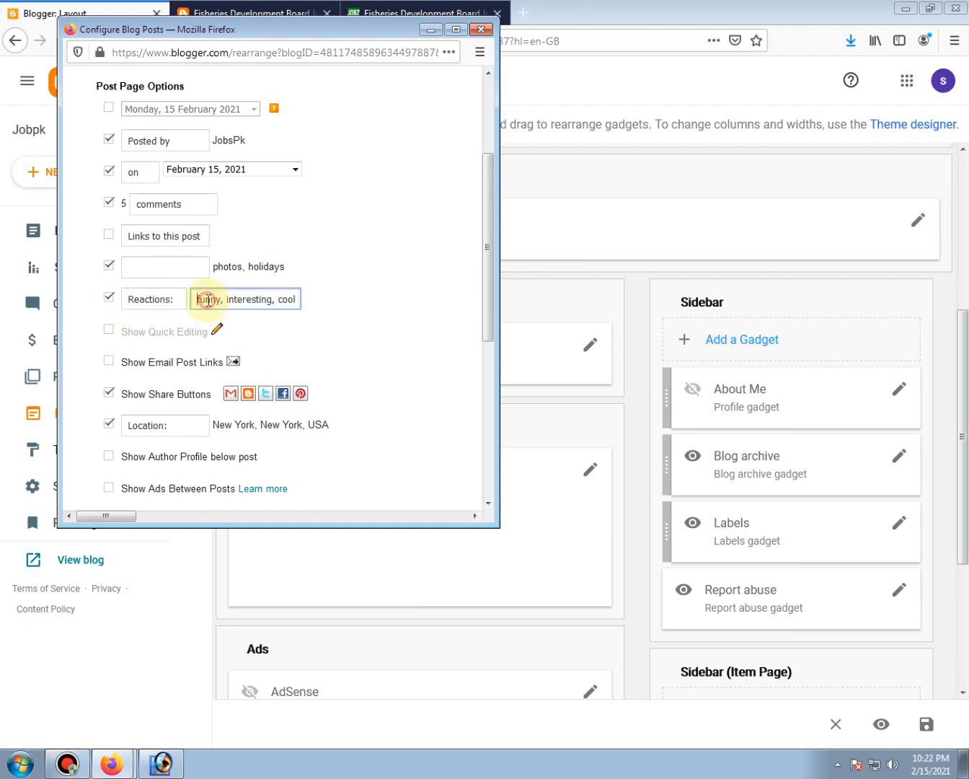
left_click(109, 298)
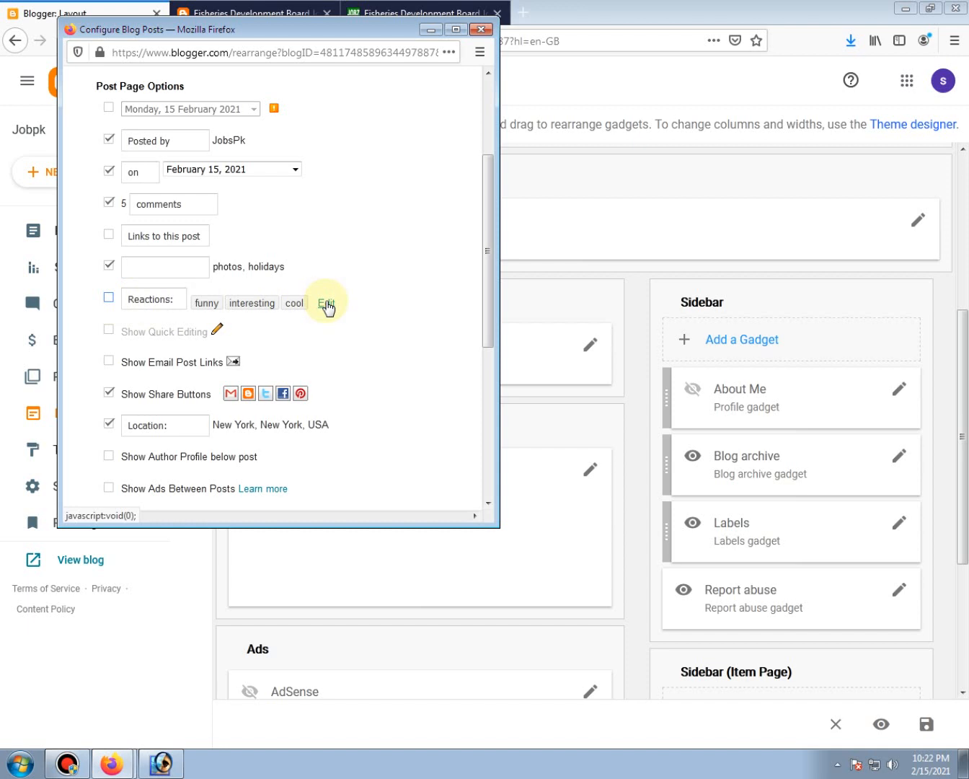
Enable Show Email Post Links and replace the location label with "Pakistan".
left_click(109, 361)
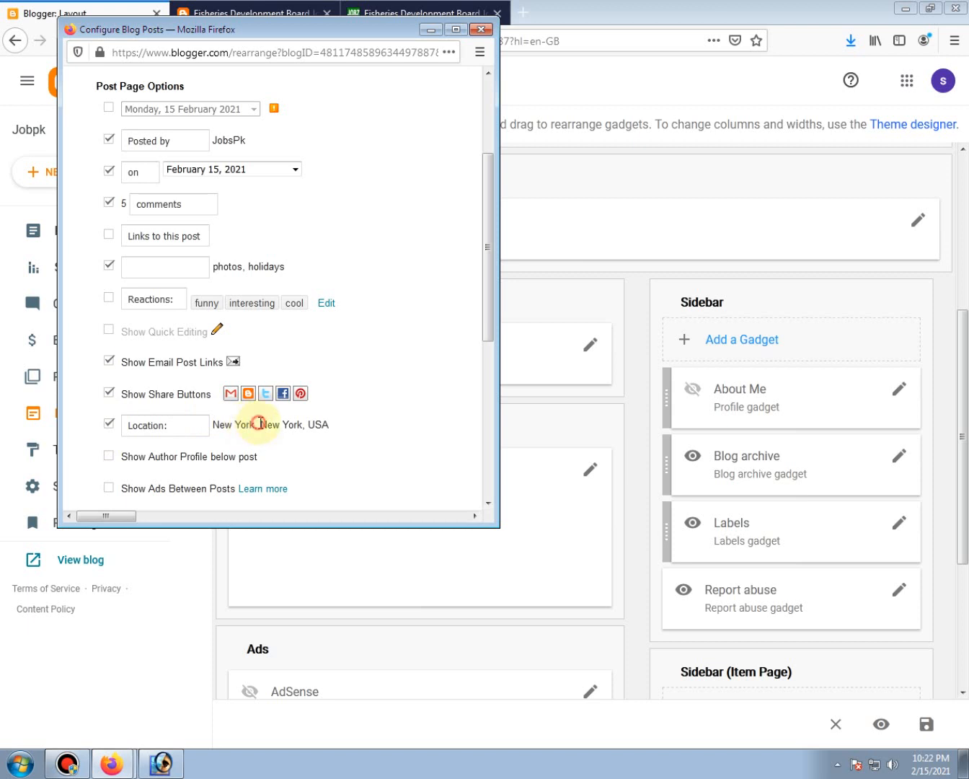
left_click(164, 425)
left_click_drag(179, 426, 101, 424)
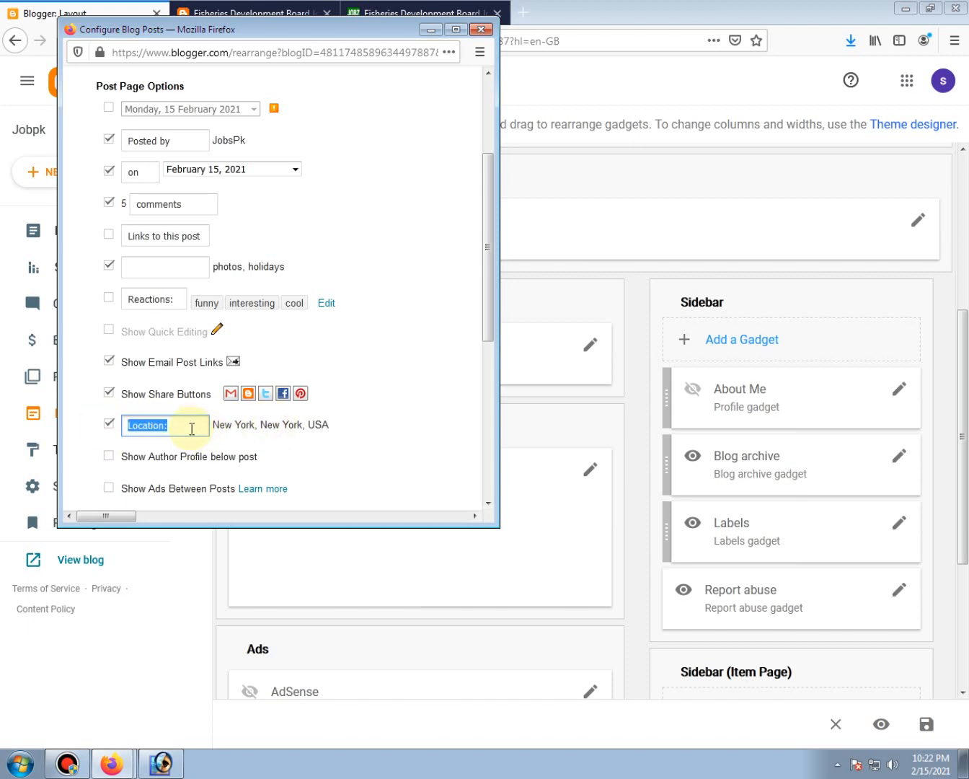
key("BackSpace")
type("Pakistan")
Toggle Show Author Profile below post on and off again, and try to enable Show Ads Between Posts.
left_click(110, 457)
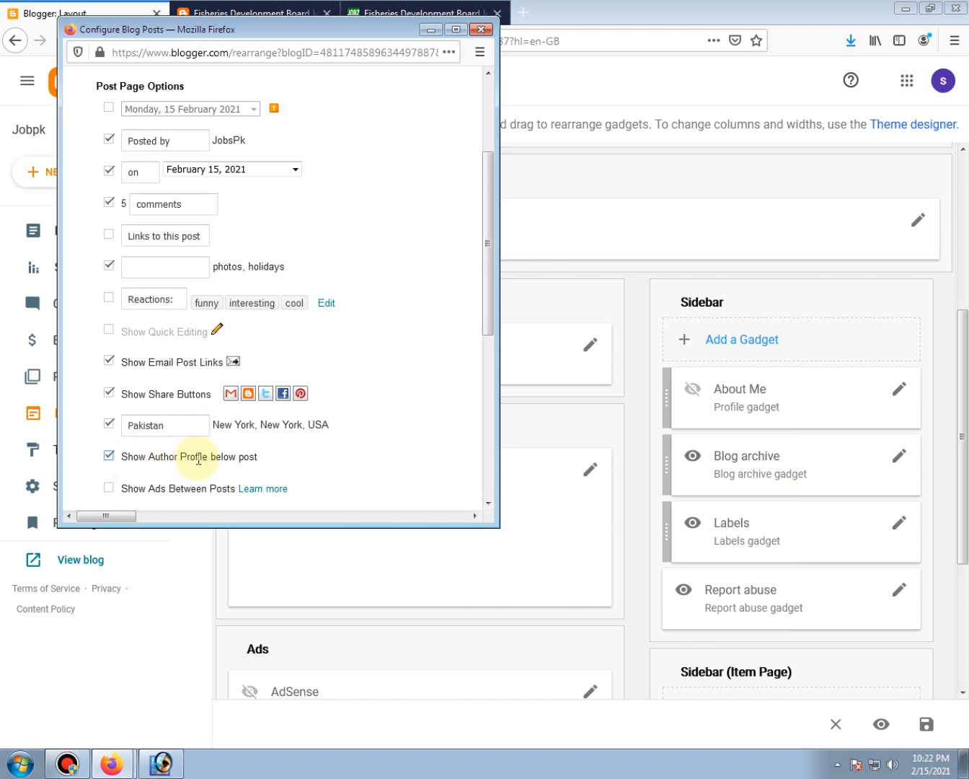
left_click(109, 457)
scroll(121, 425, "down", 2)
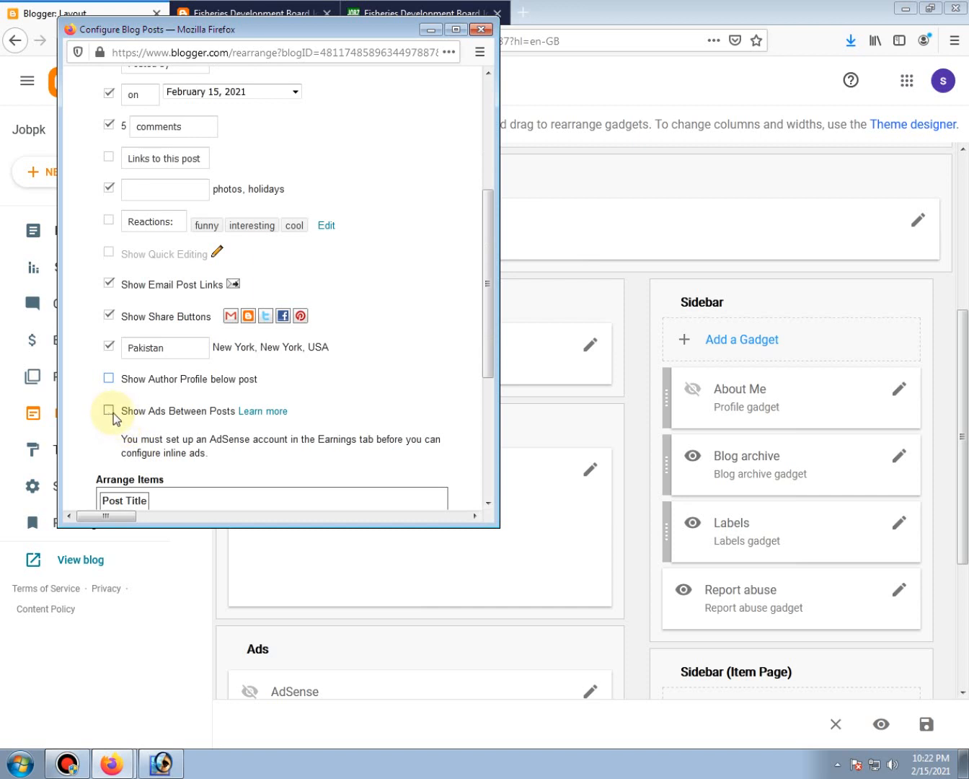
left_click(113, 417)
left_click(109, 413)
scroll(110, 416, "down", 4)
scroll(110, 416, "up", 2)
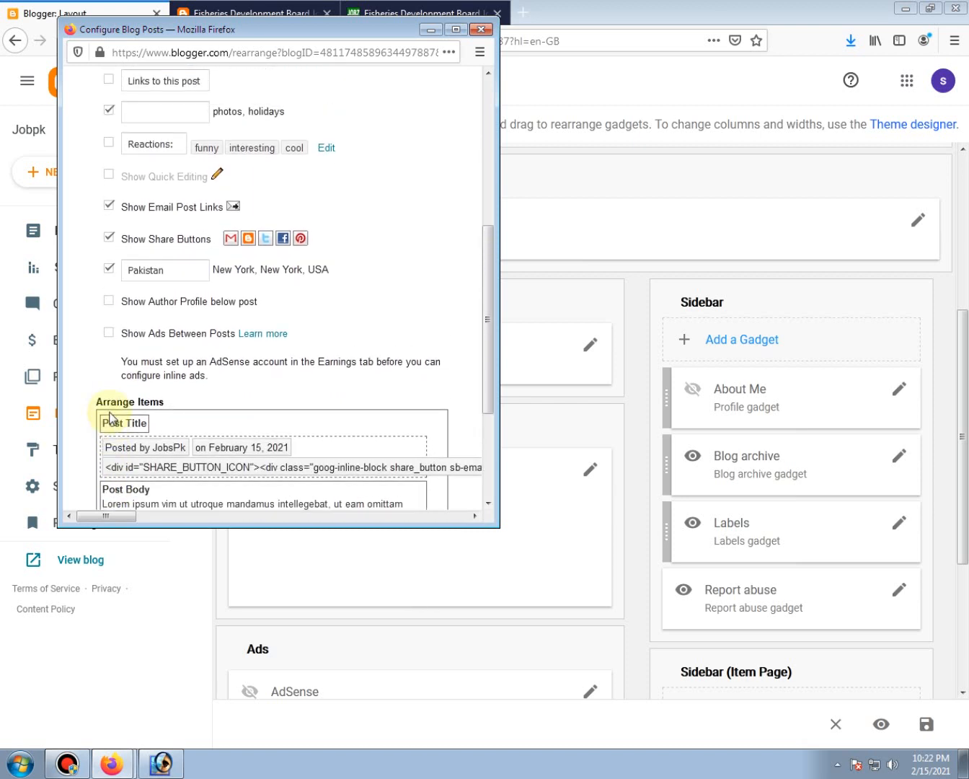
left_click(110, 335)
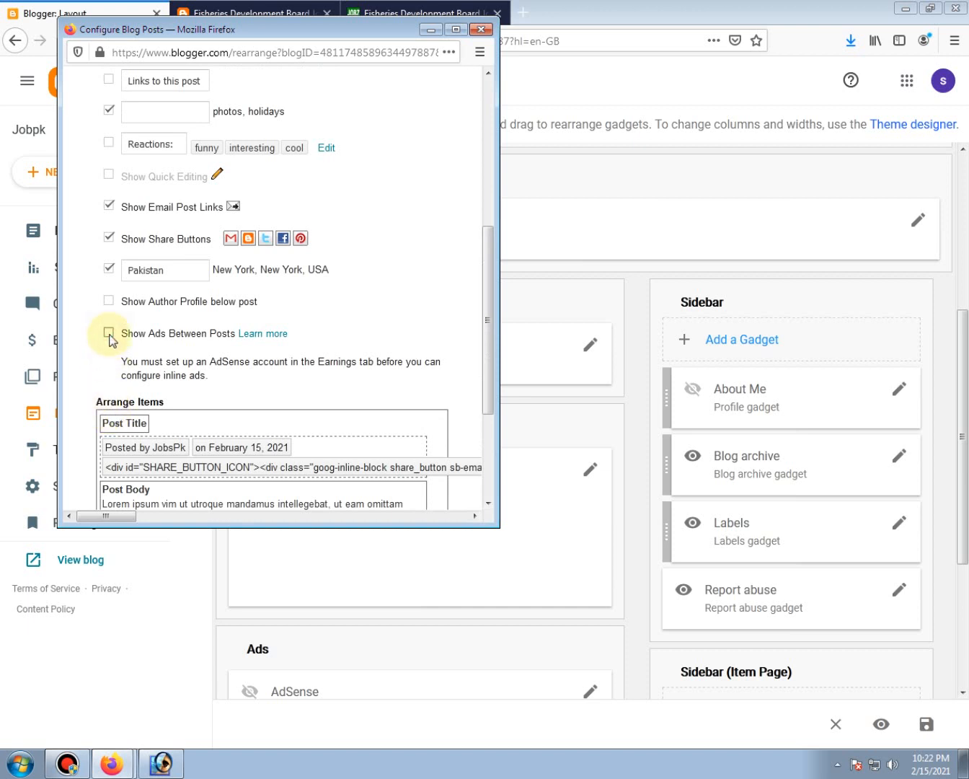
Review the Arrange Items layout of the post elements and save the Blog posts gadget.
scroll(133, 432, "down", 2)
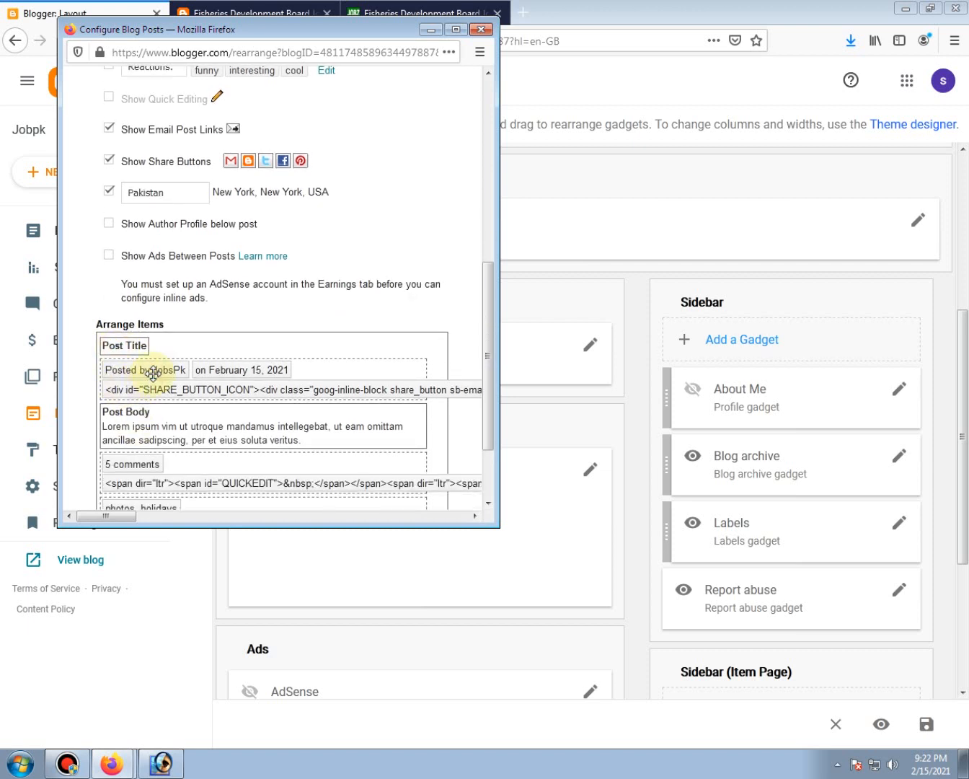
scroll(153, 372, "down", 3)
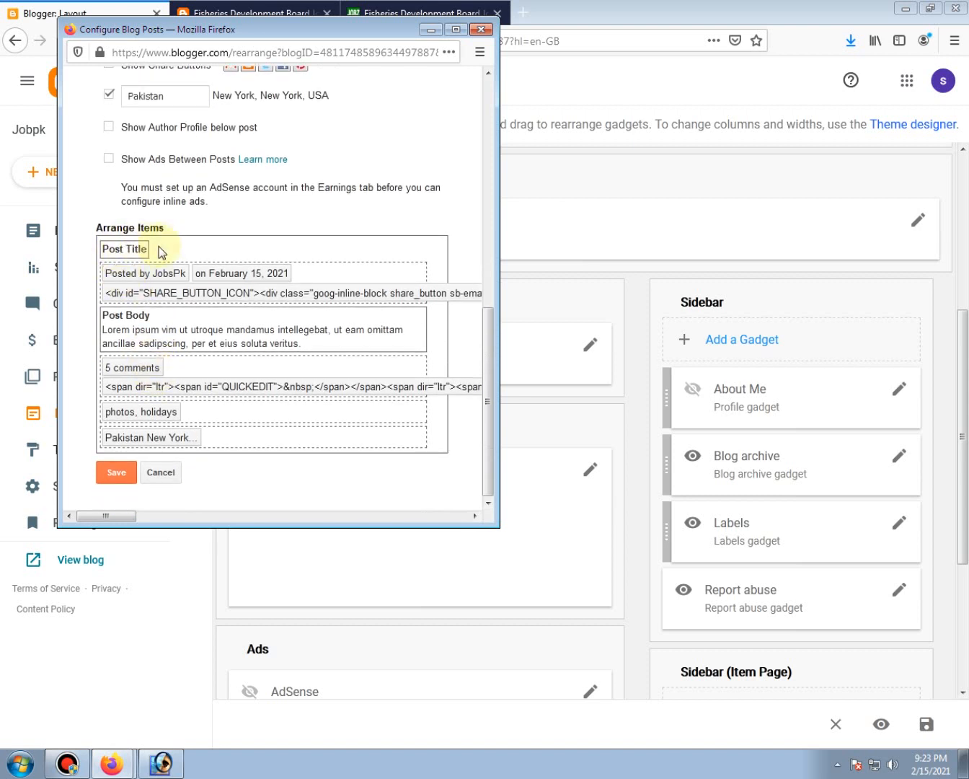
mouse_move(109, 250)
left_mouse_down()
mouse_move(149, 252)
mouse_move(124, 266)
left_mouse_up()
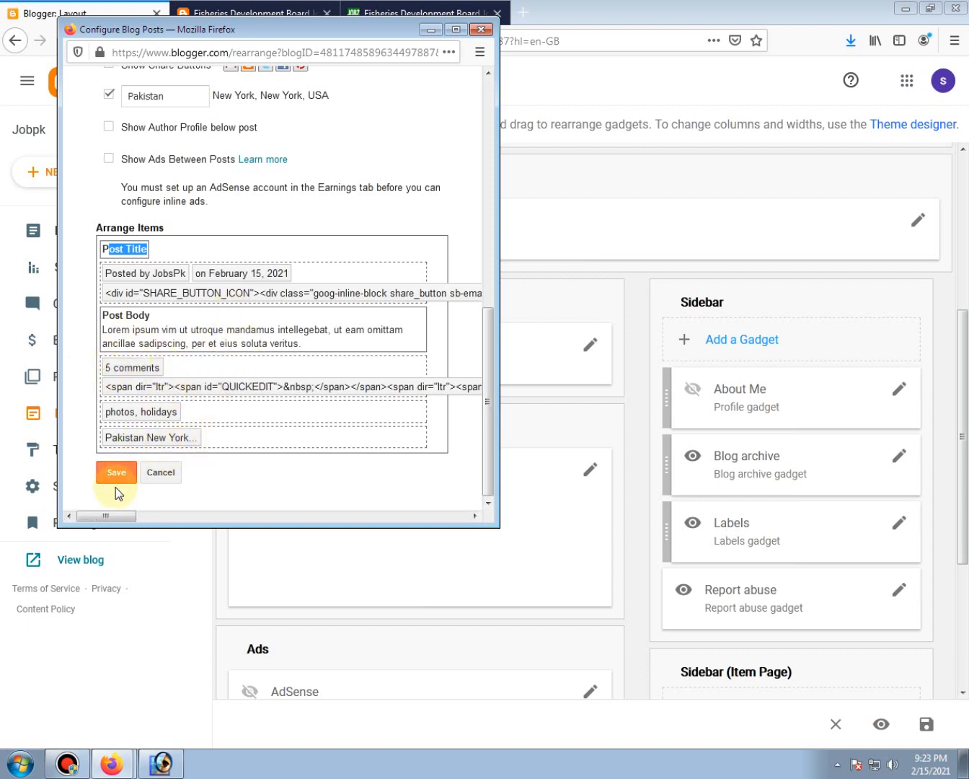
scroll(162, 397, "up", 2)
scroll(156, 409, "down", 2)
left_click_drag(110, 517, 4, 505)
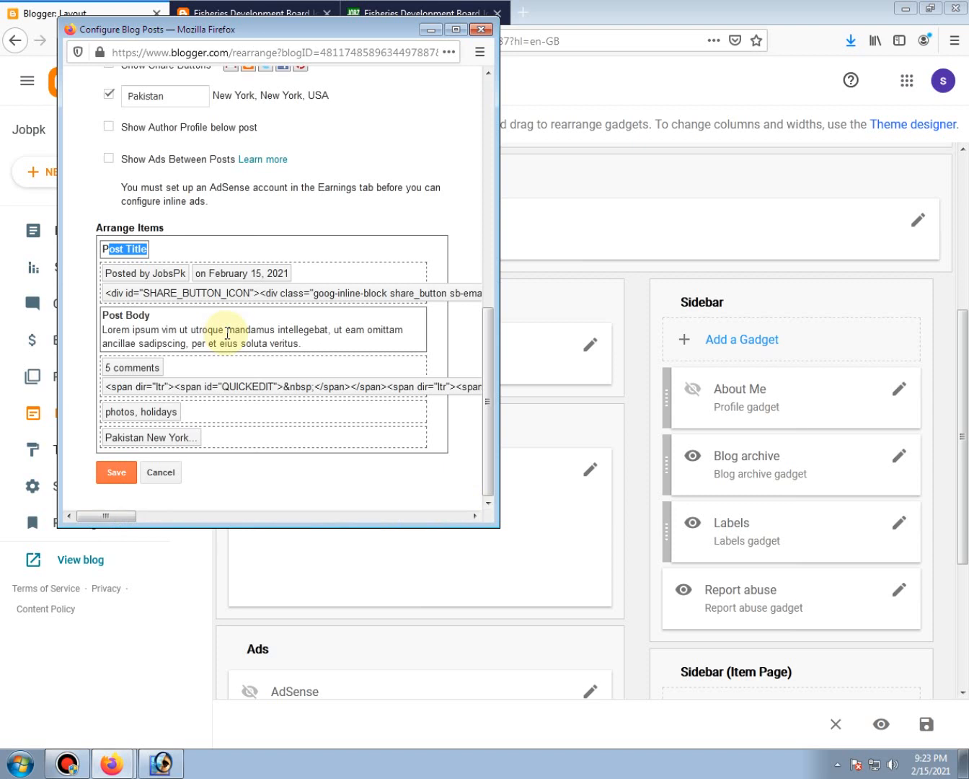
left_click(115, 474)
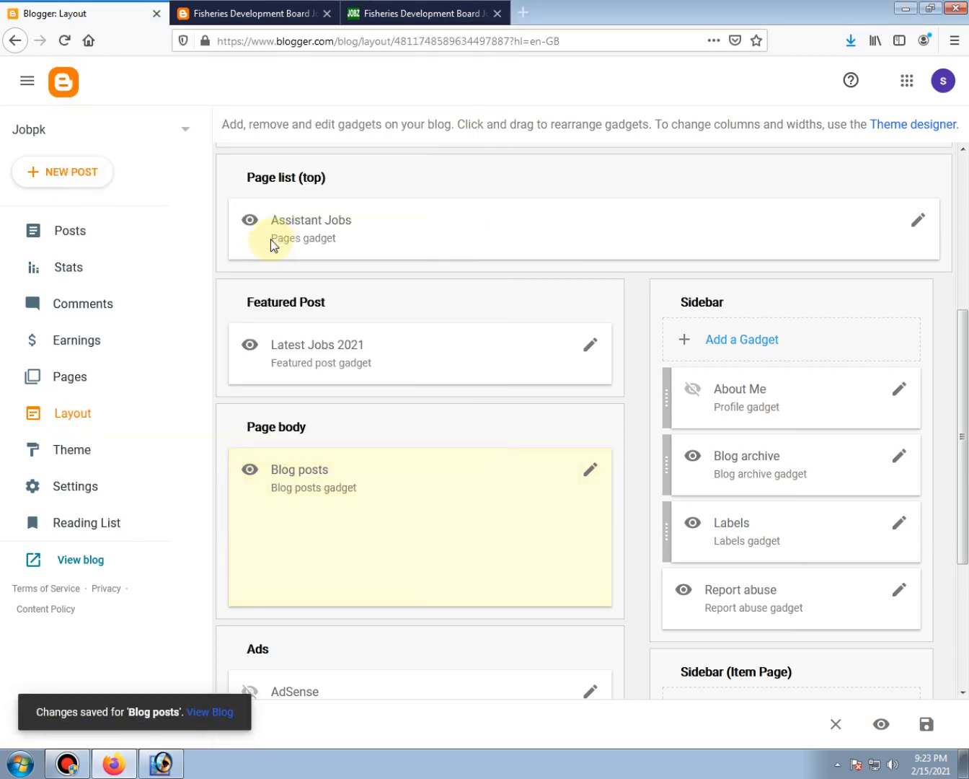
Check the configuration of the first AdSense gadget in the Ads section and cancel out of it.
scroll(268, 240, "down", 4)
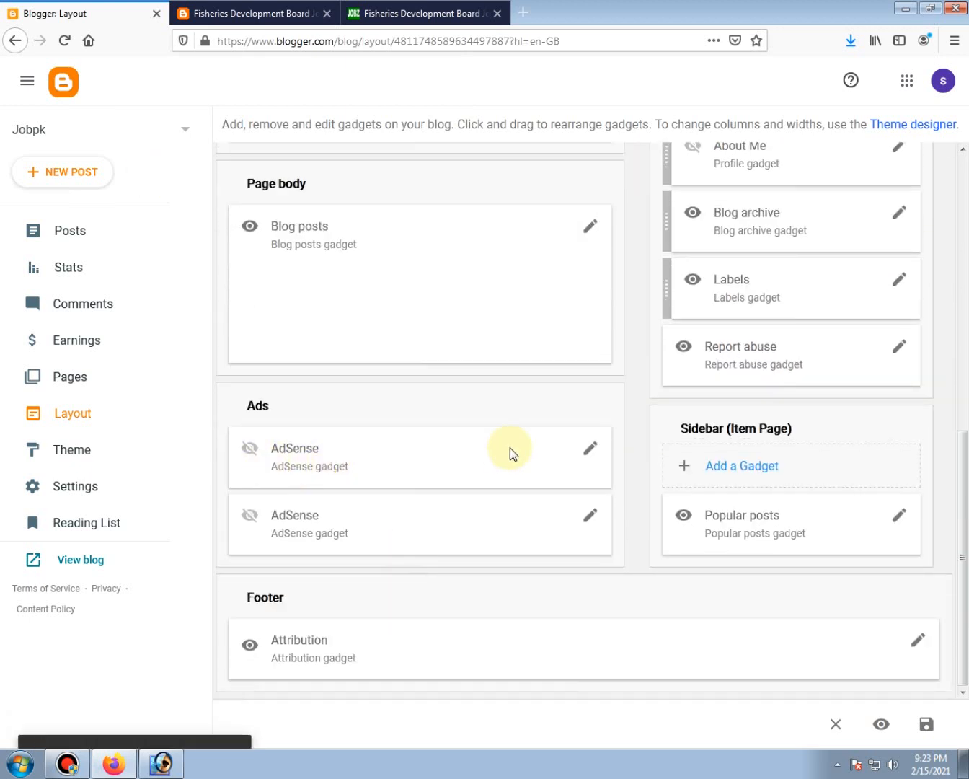
left_click(353, 466)
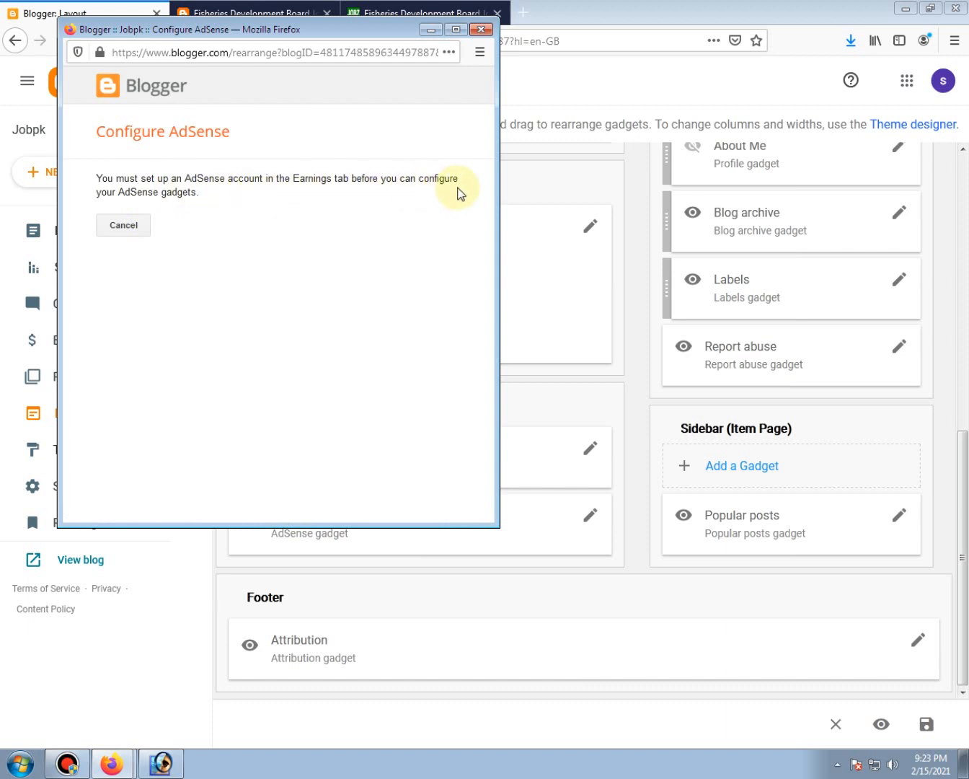
left_click(128, 230)
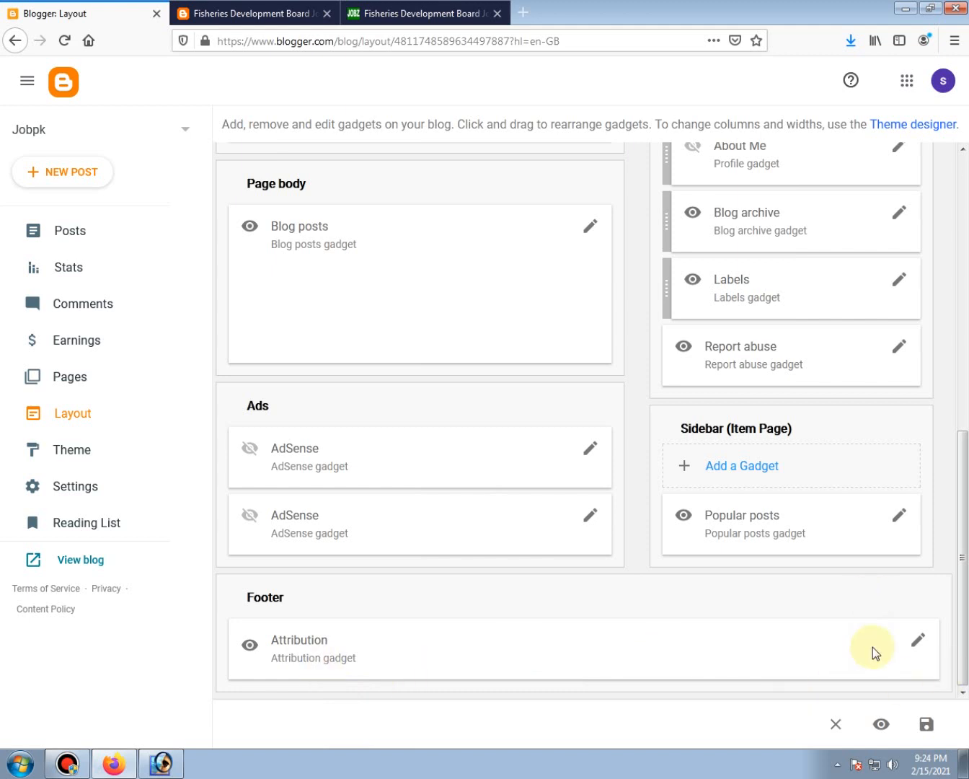
Set the copyright text of the footer's Attribution gadget to "JobsPk" and save the gadget.
left_click(918, 643)
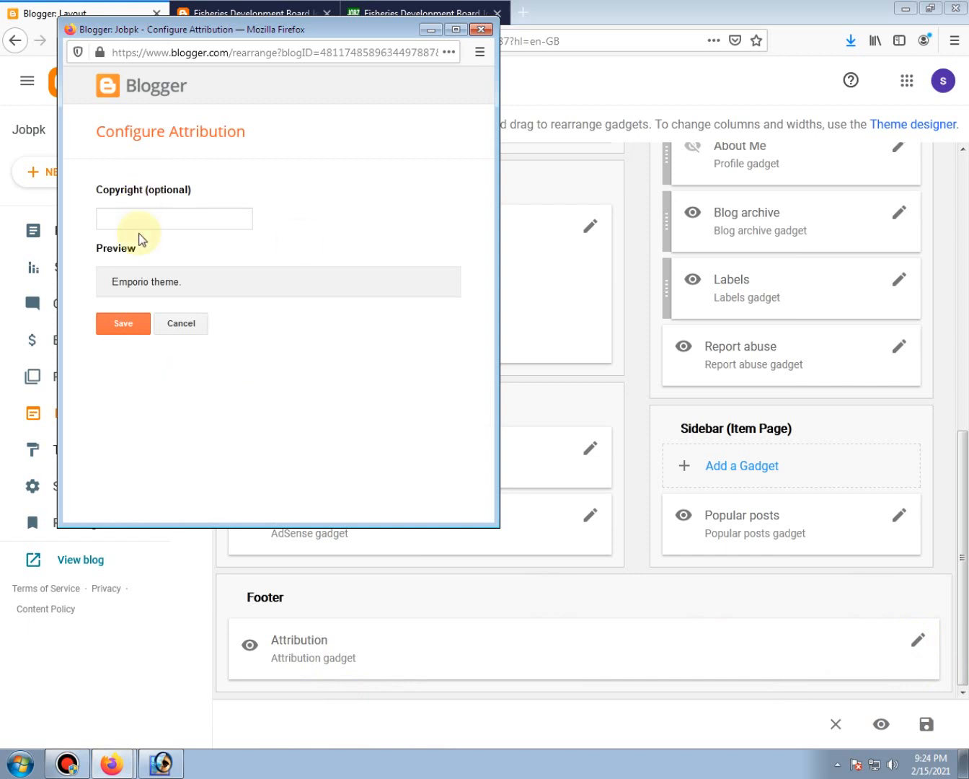
left_click(159, 220)
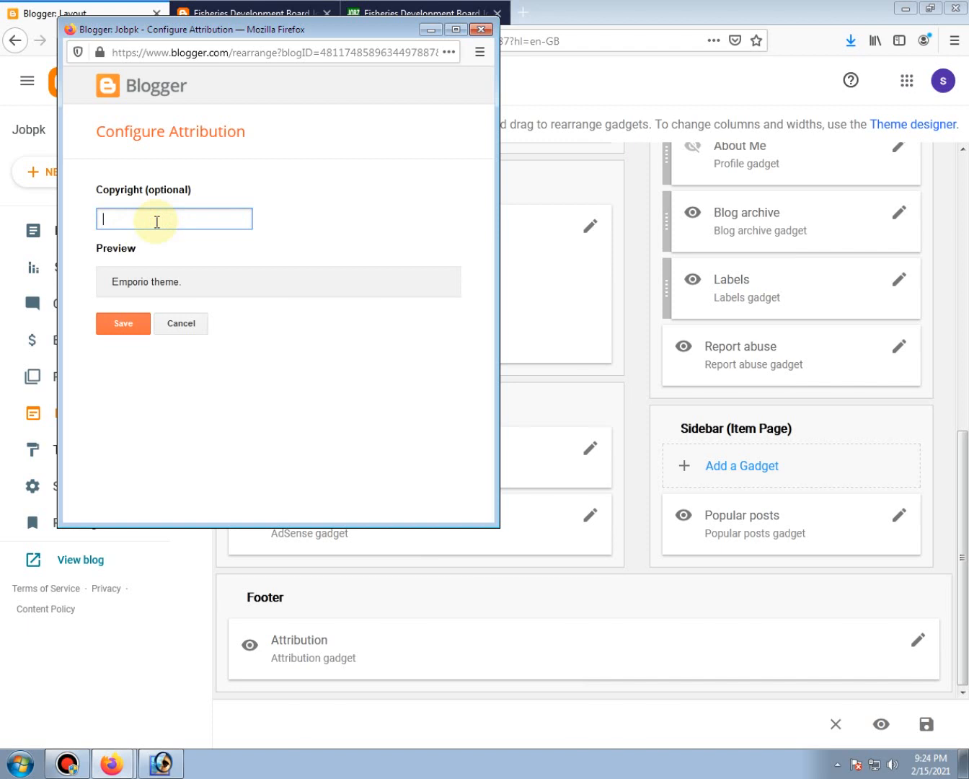
type("Hi==")
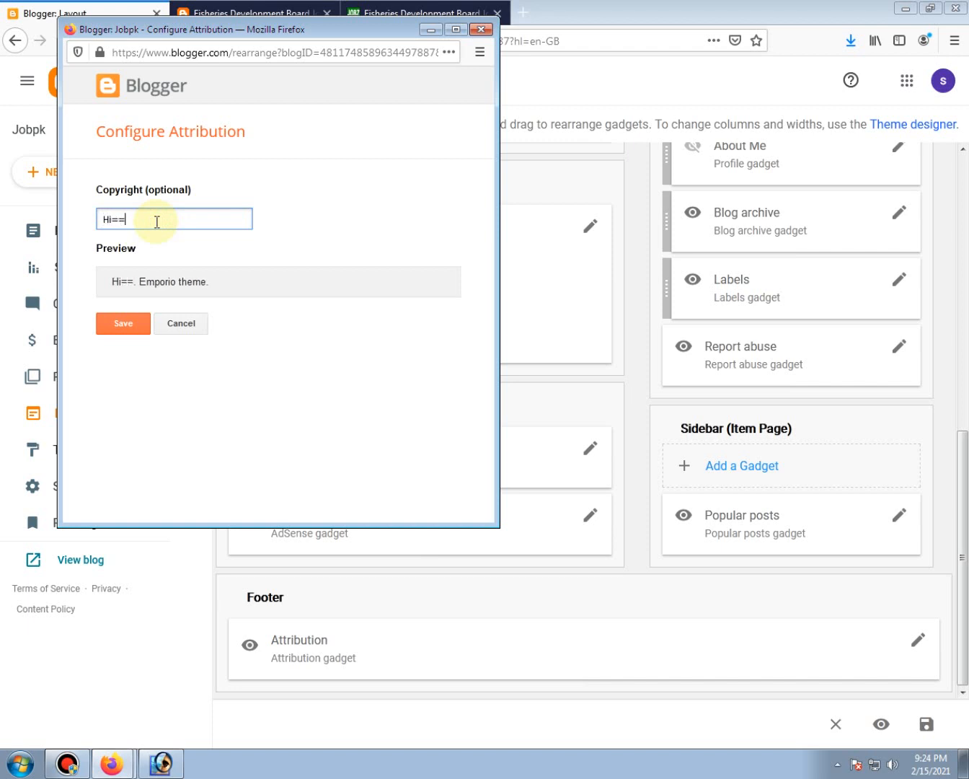
key("BackSpace")
key("BackSpace")
key("BackSpace")
key("BackSpace")
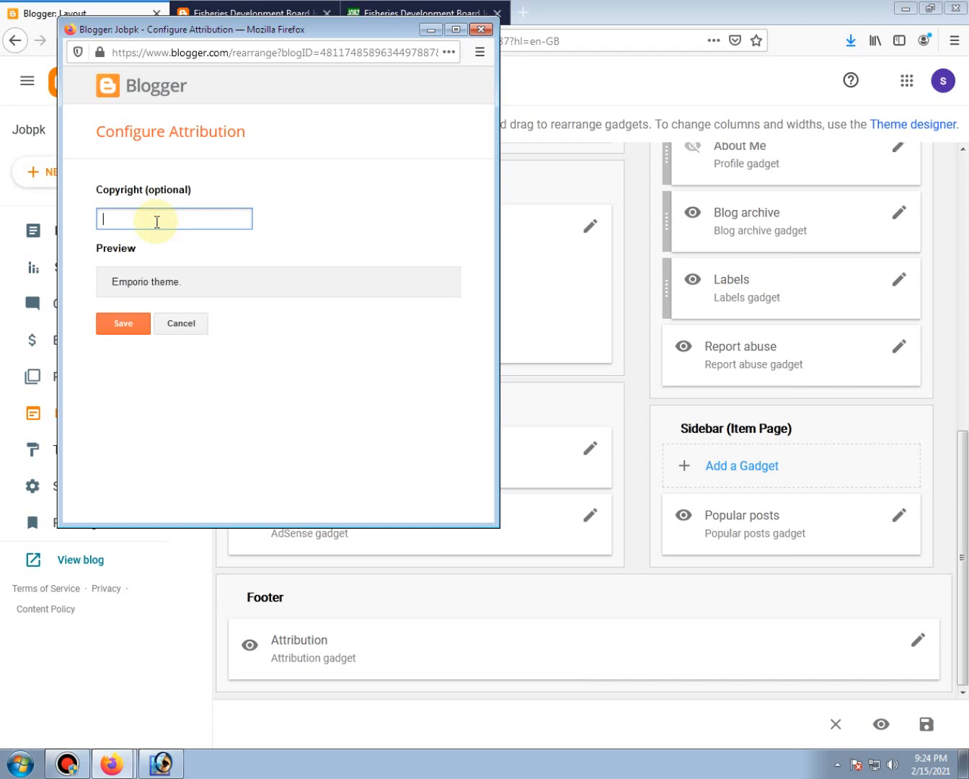
type("Jobs")
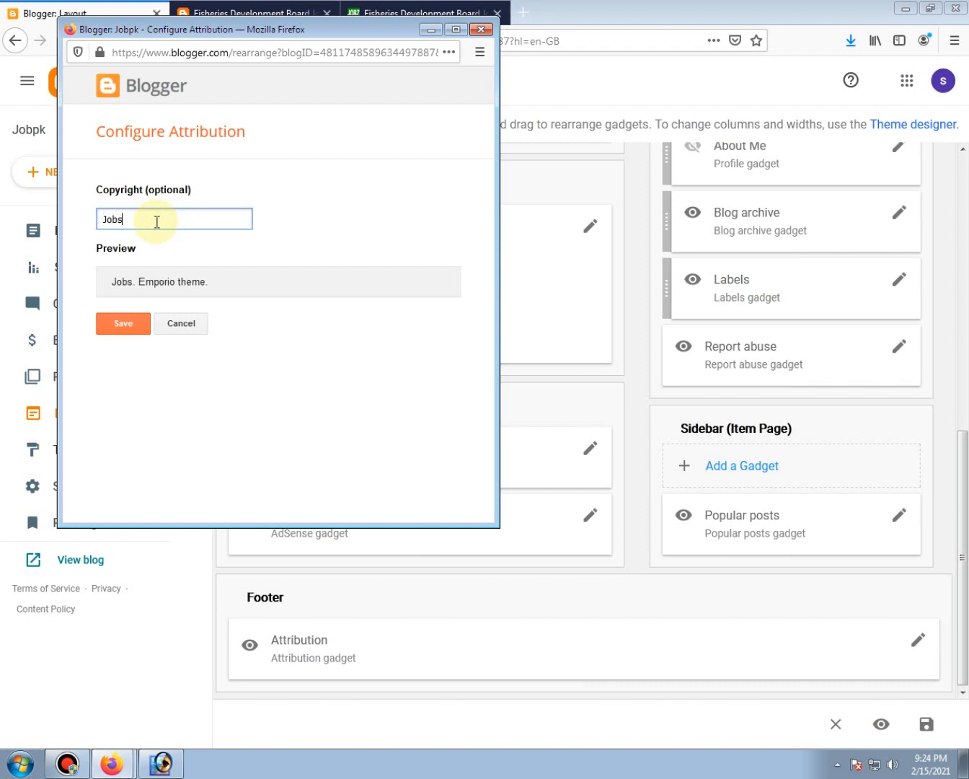
type("Pk")
left_click(203, 286)
left_click(131, 322)
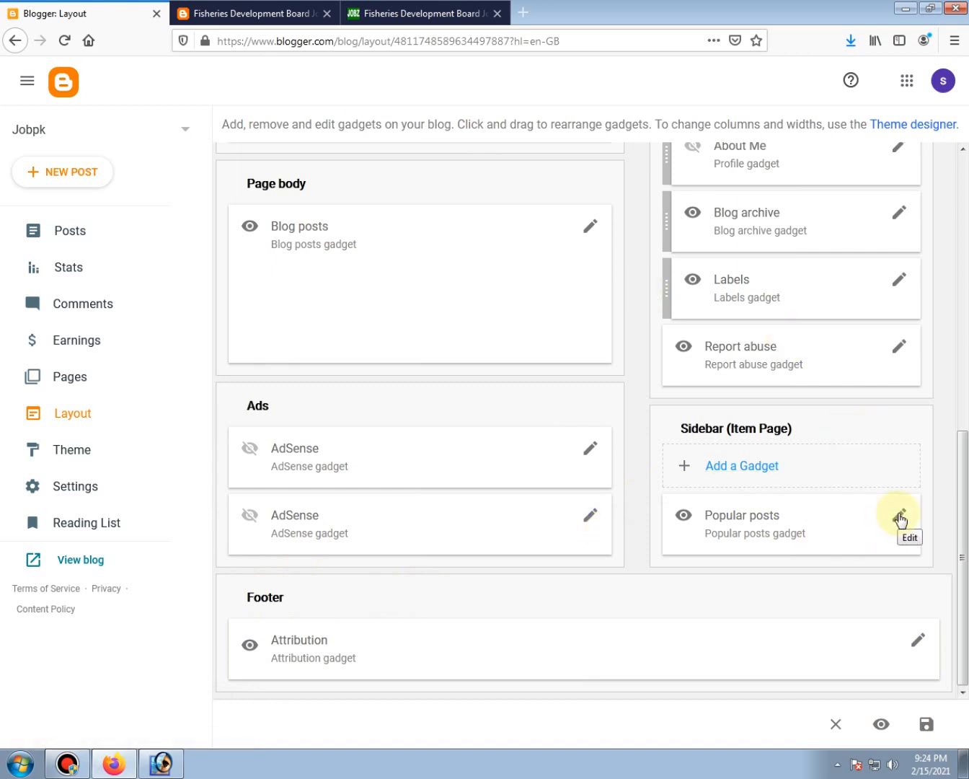
Toggle Show Profile on and off in the sidebar's About Me gadget, disable Show about me, and save it.
scroll(901, 518, "up", 5)
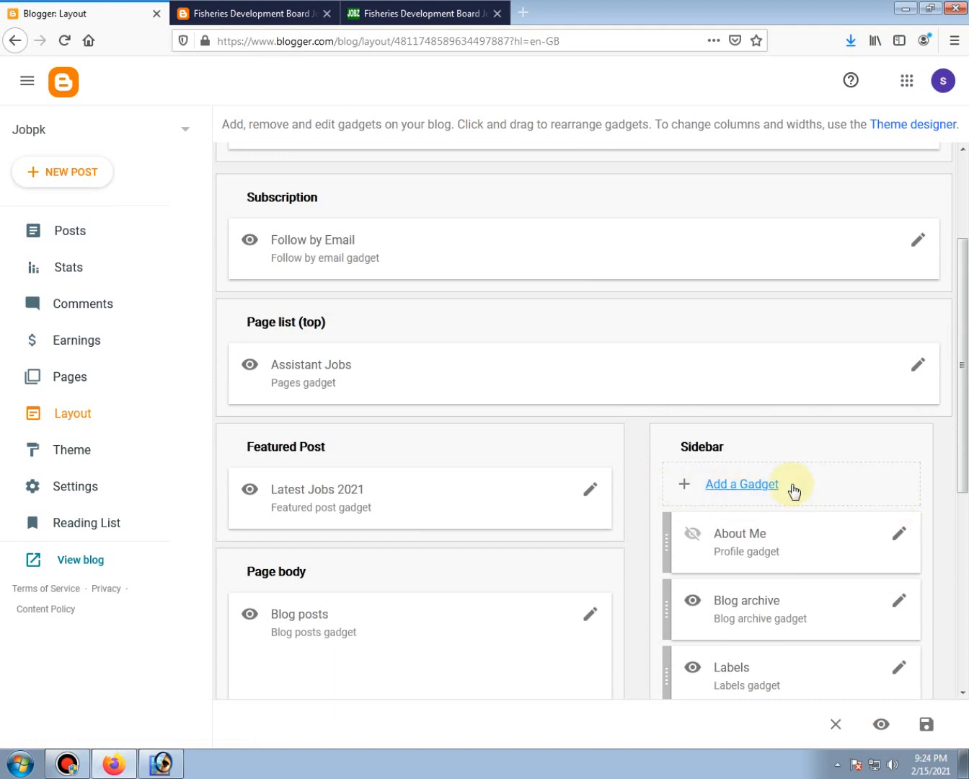
scroll(793, 489, "down", 3)
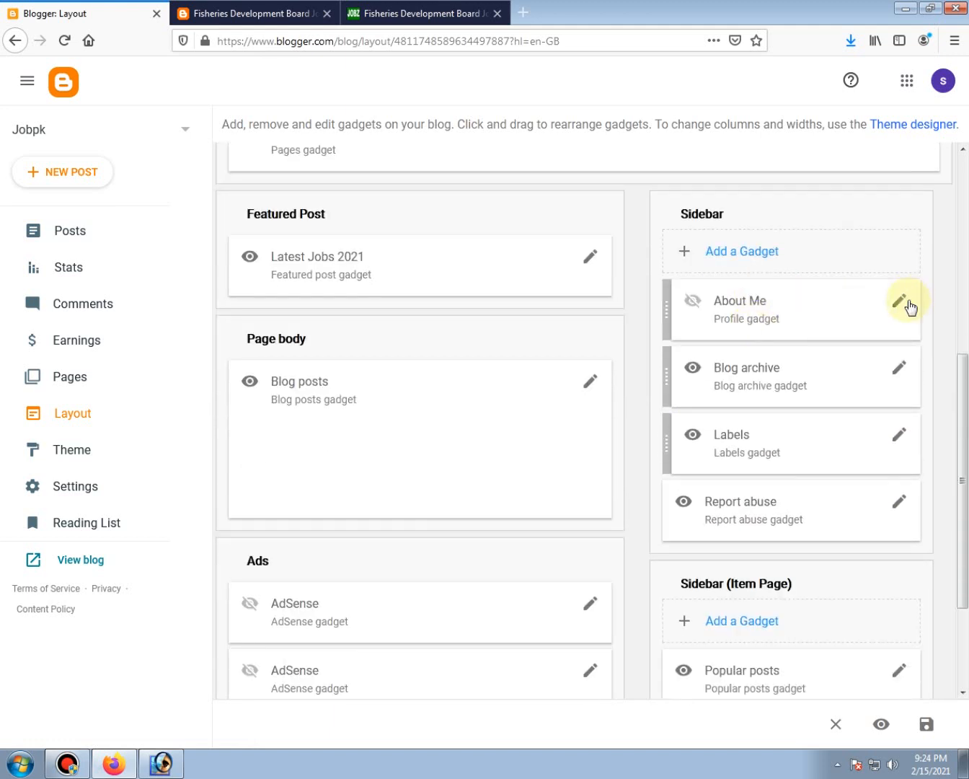
left_click(901, 303)
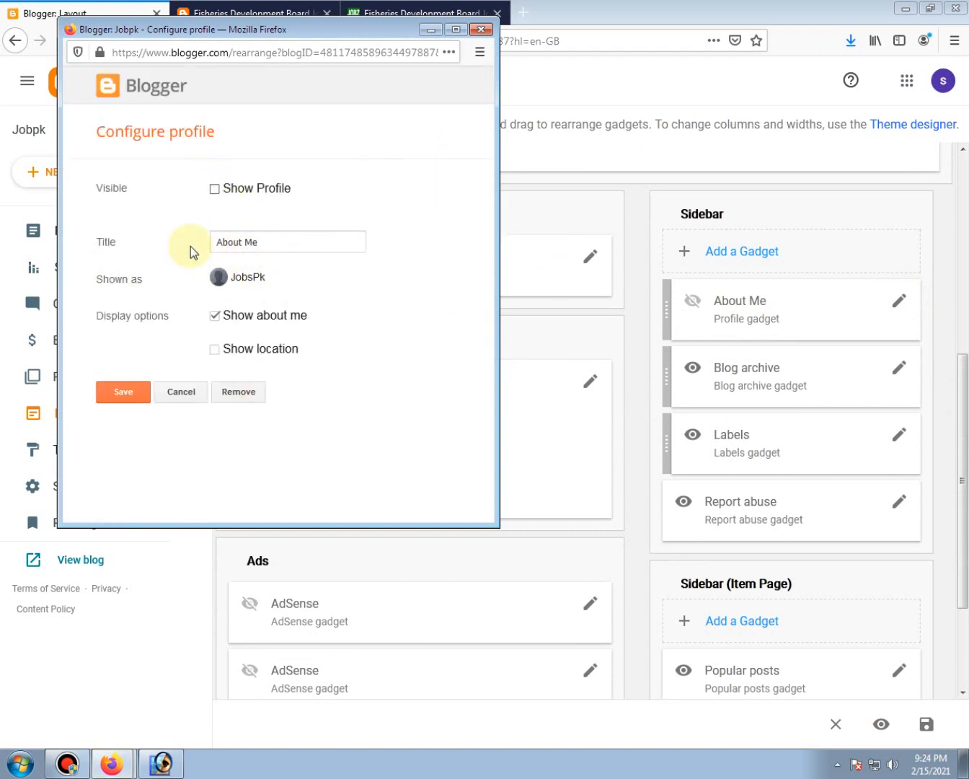
left_click(280, 246)
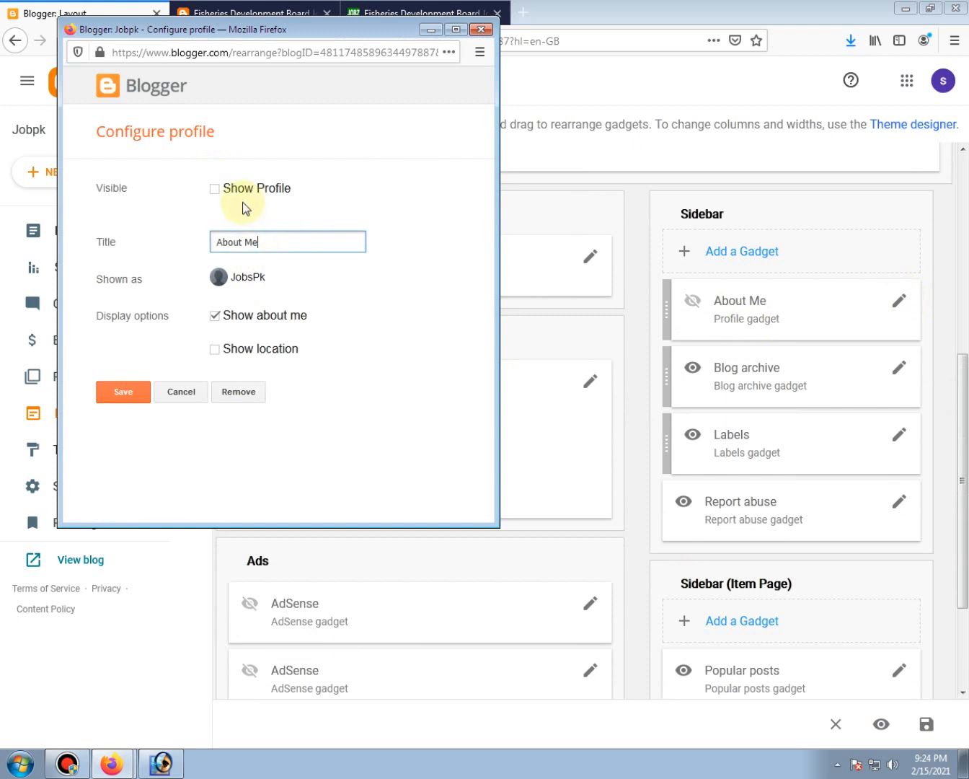
left_click(215, 189)
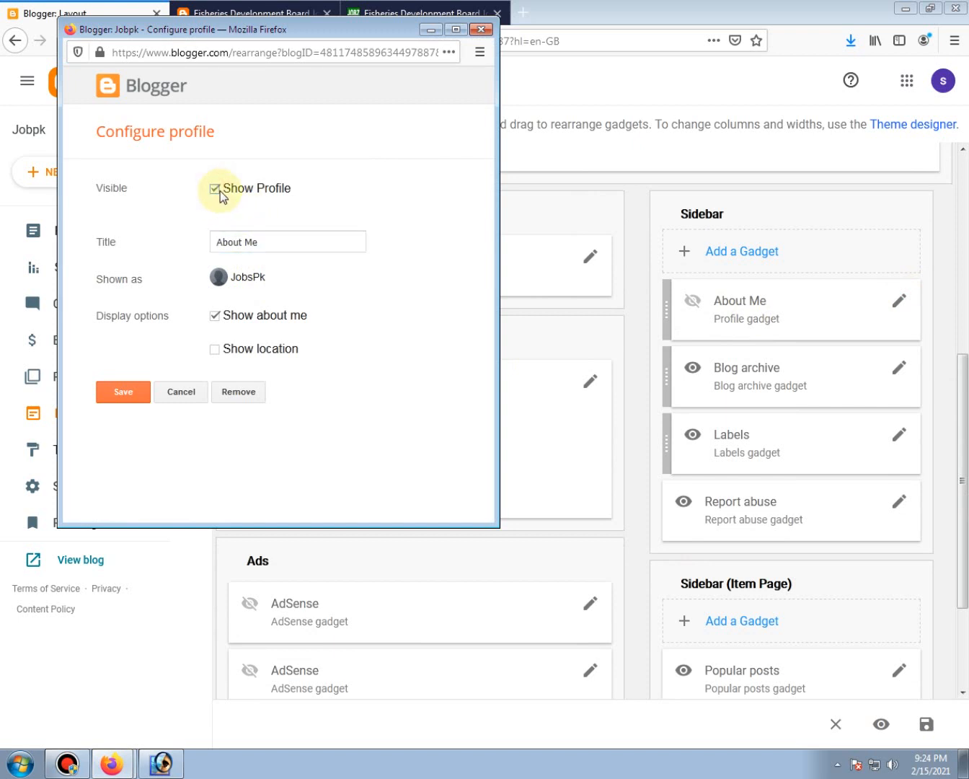
left_click(217, 193)
left_click(213, 320)
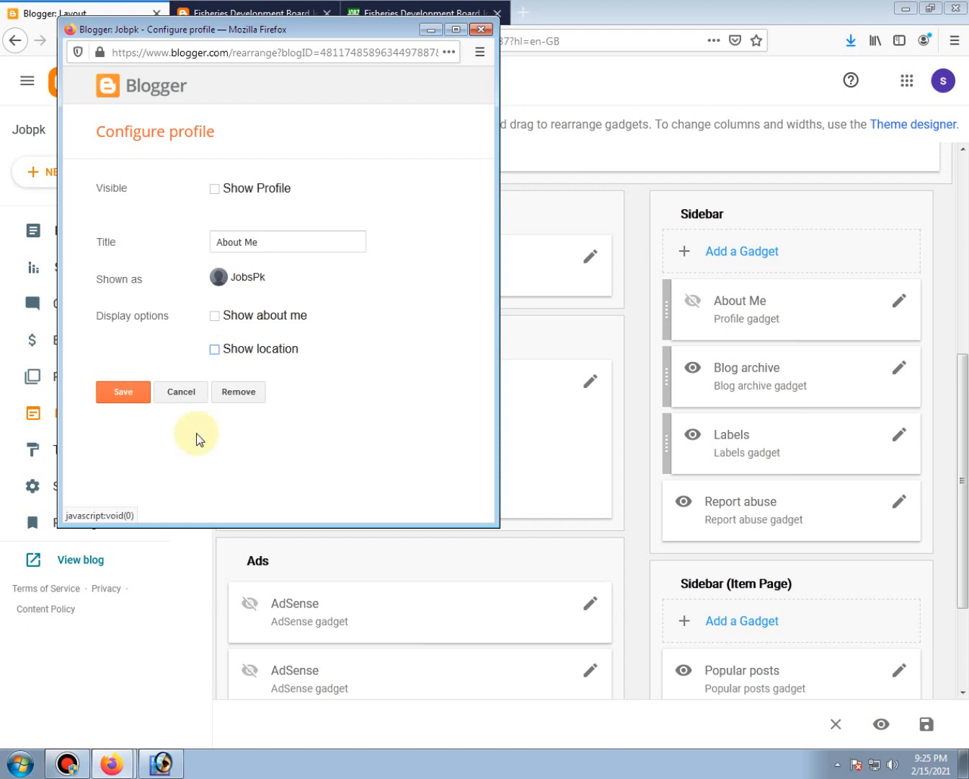
left_click(135, 399)
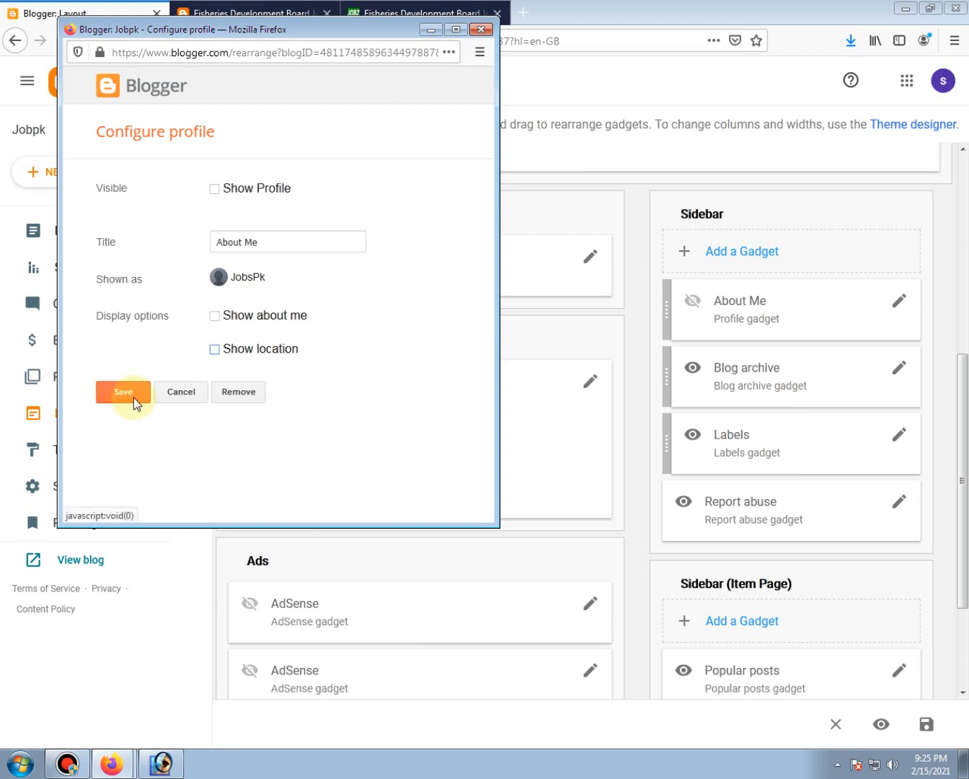
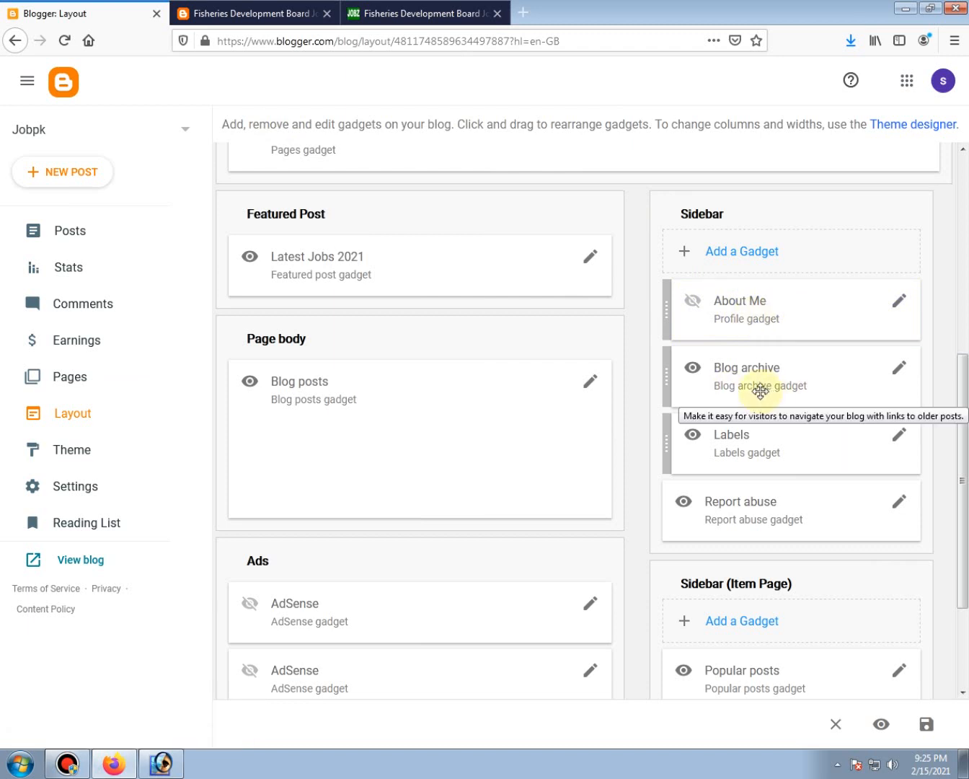
Give the sidebar's Blog archive gadget the title "Jobs Pk 2021".
left_click(899, 370)
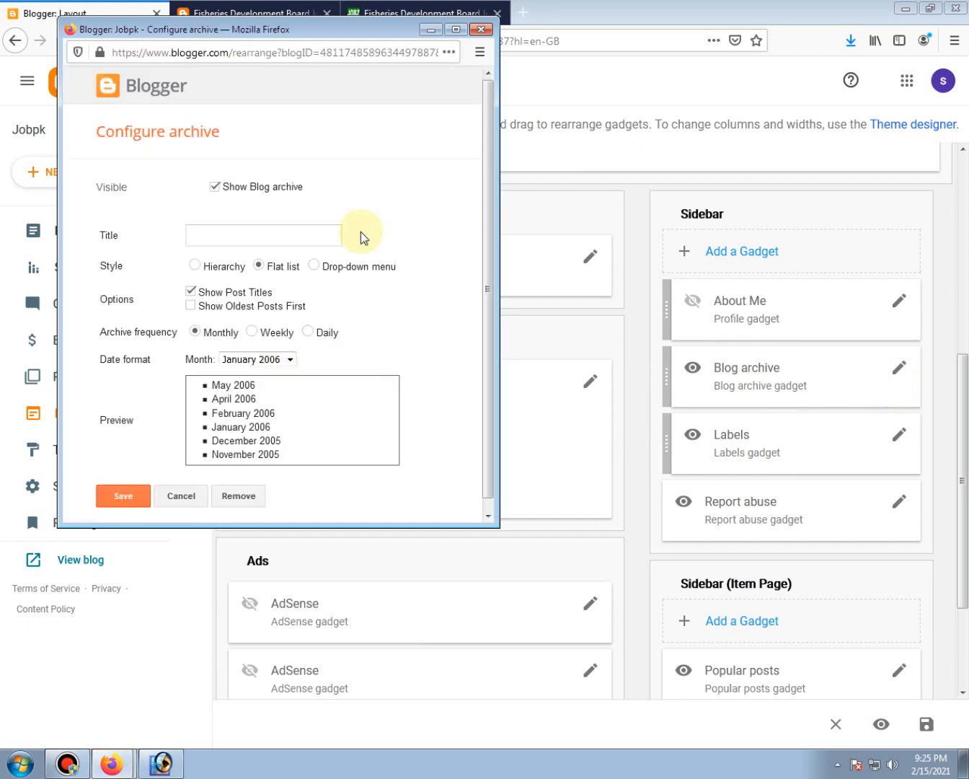
scroll(246, 384, "down", 1)
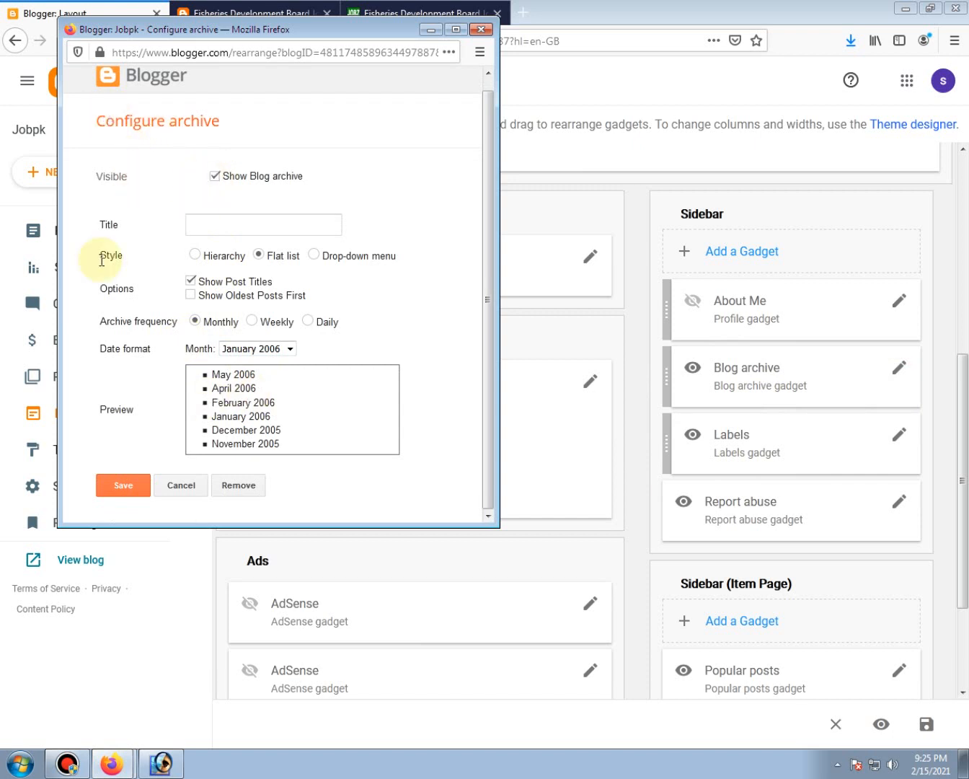
left_click(207, 228)
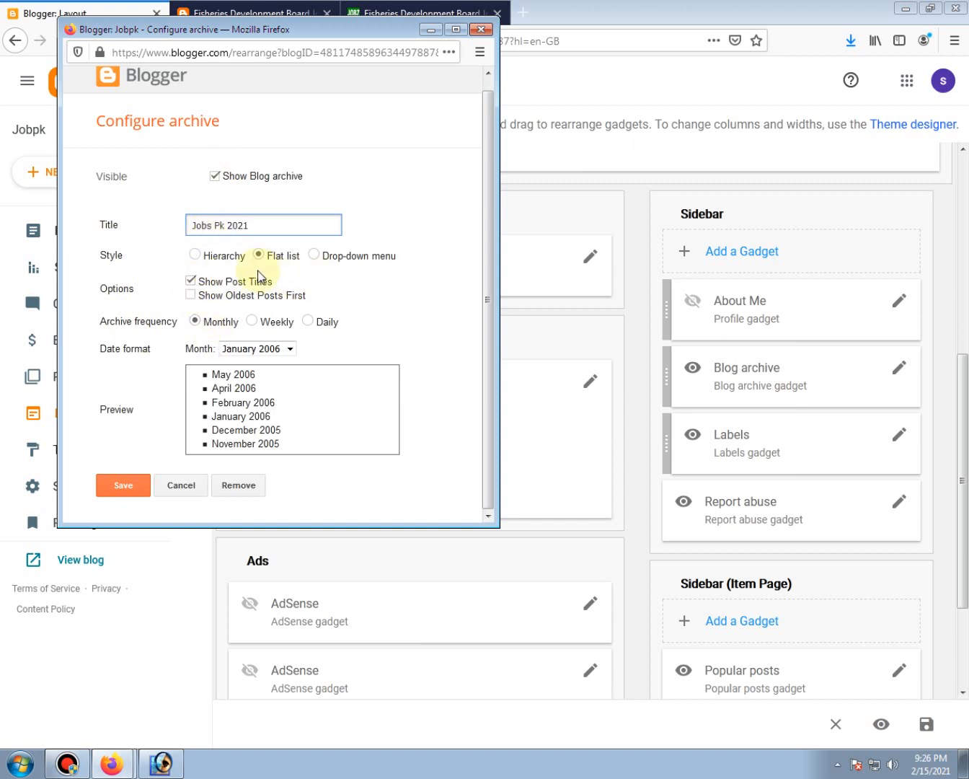
Compare the Drop-down menu, Hierarchy and Flat list archive styles, then save the gadget with Flat list and without post titles.
left_click(313, 255)
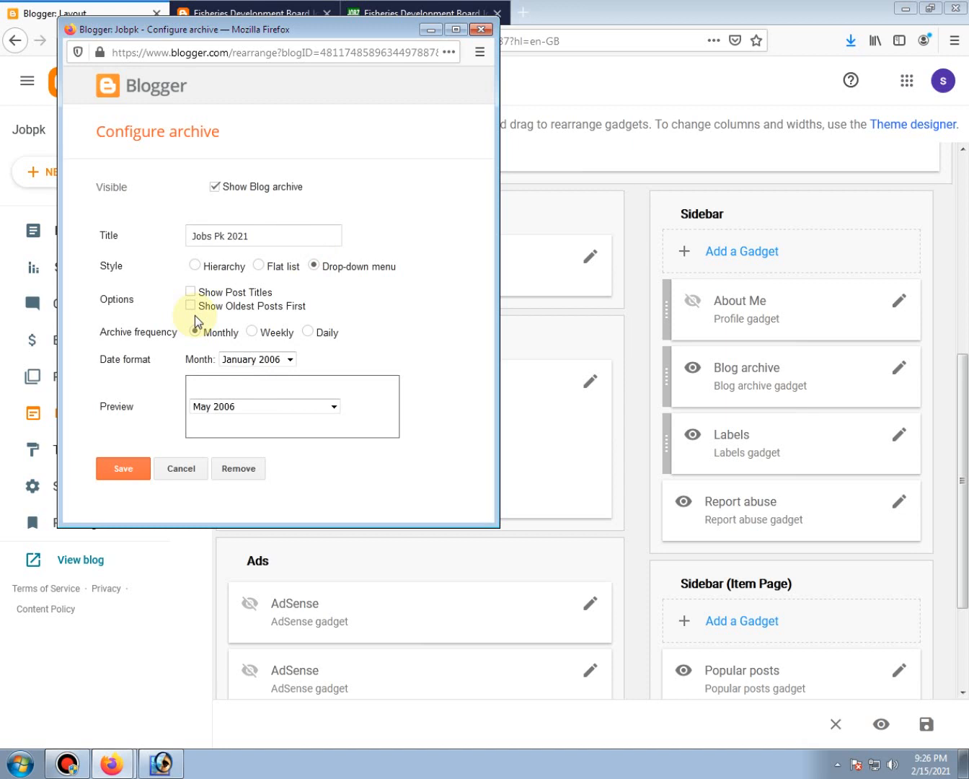
left_click(194, 265)
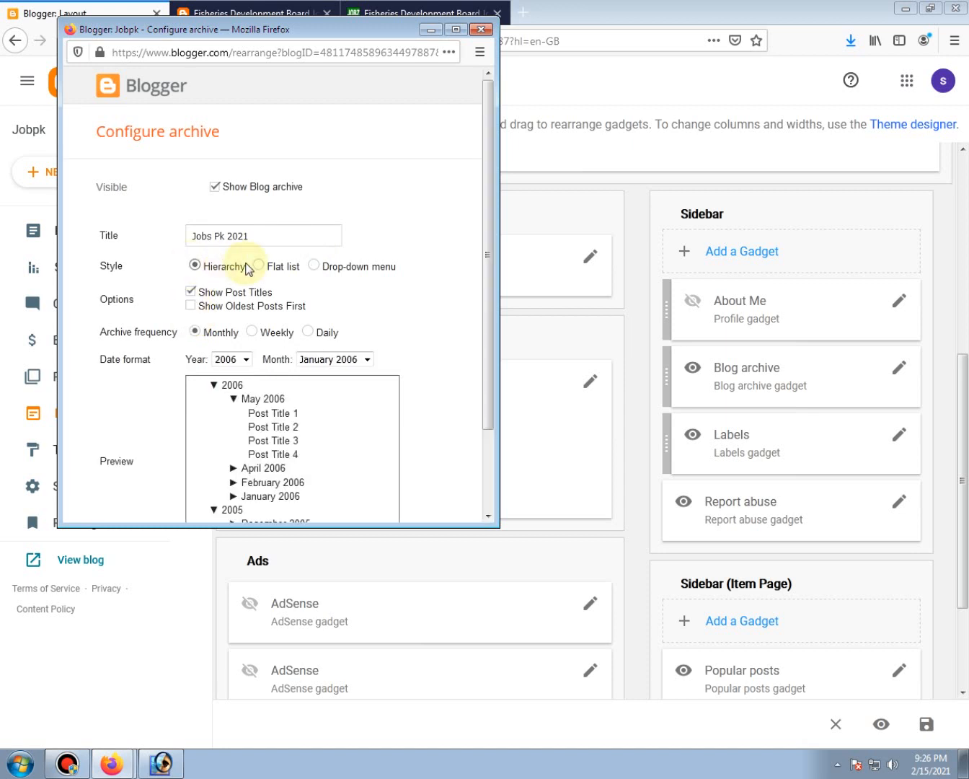
scroll(256, 427, "down", 2)
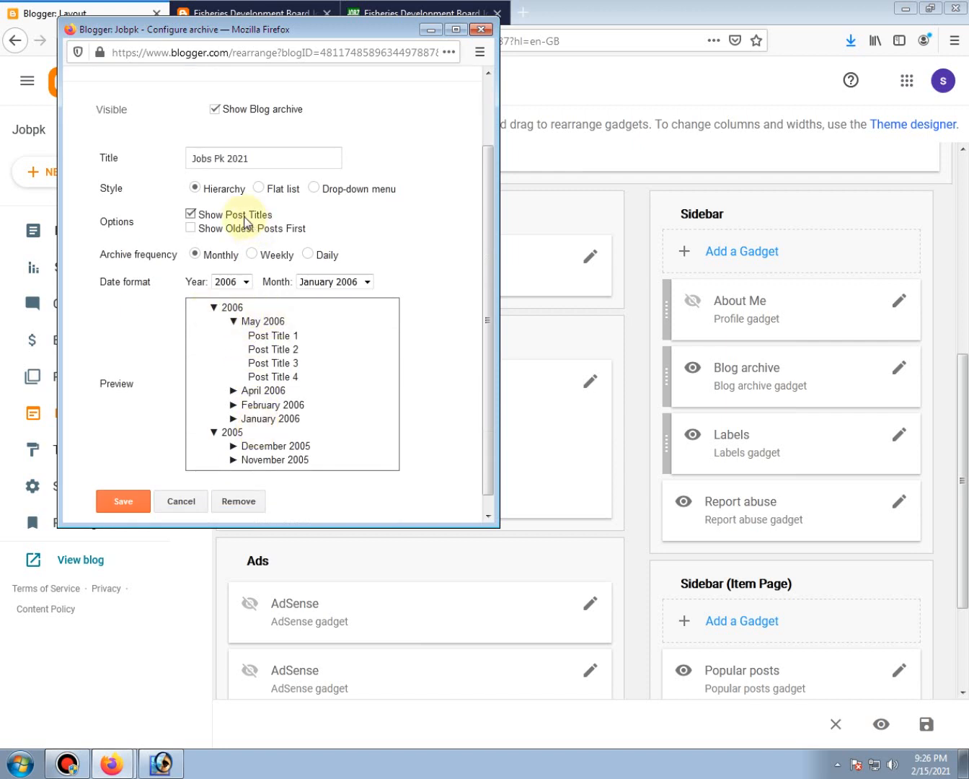
left_click(259, 188)
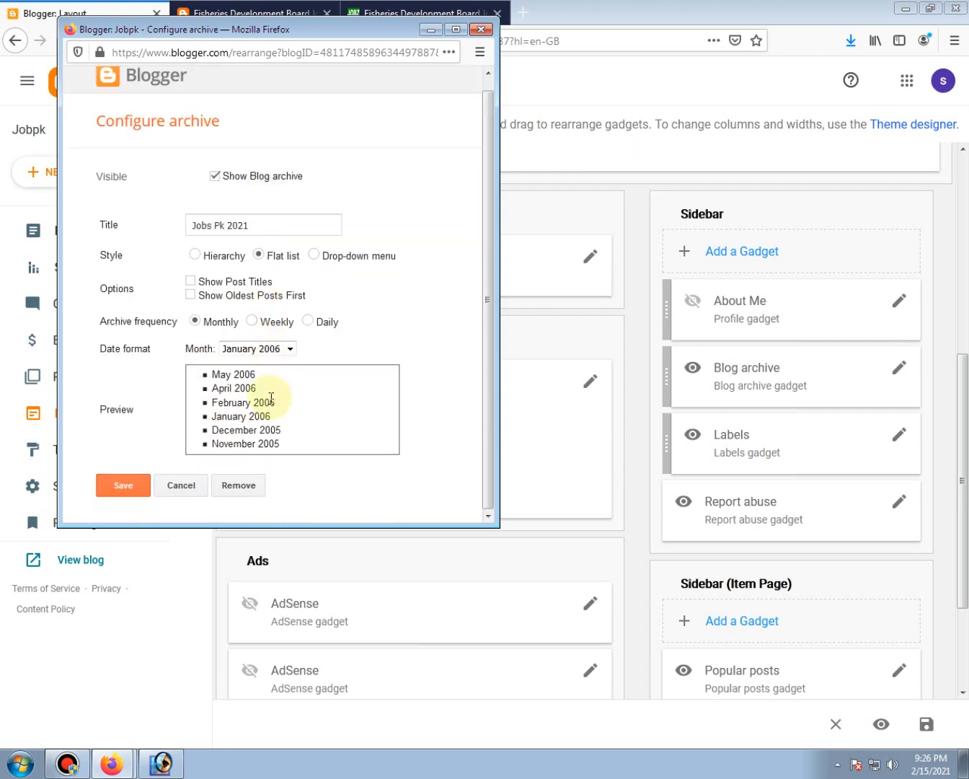
left_click(315, 255)
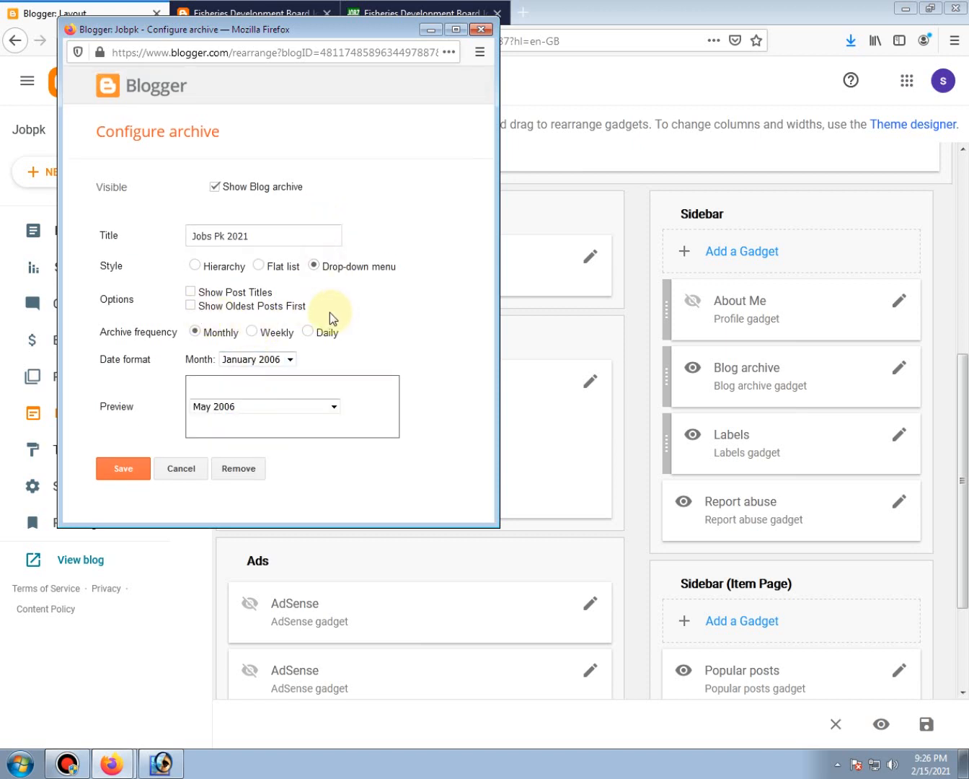
left_click(259, 265)
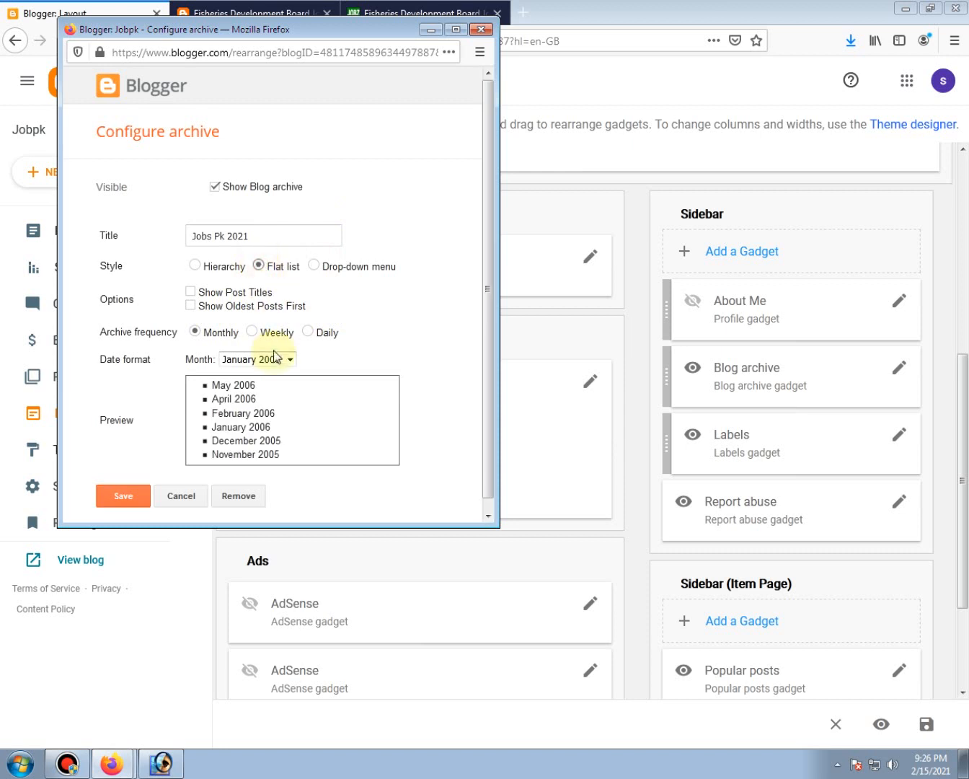
scroll(276, 359, "down", 1)
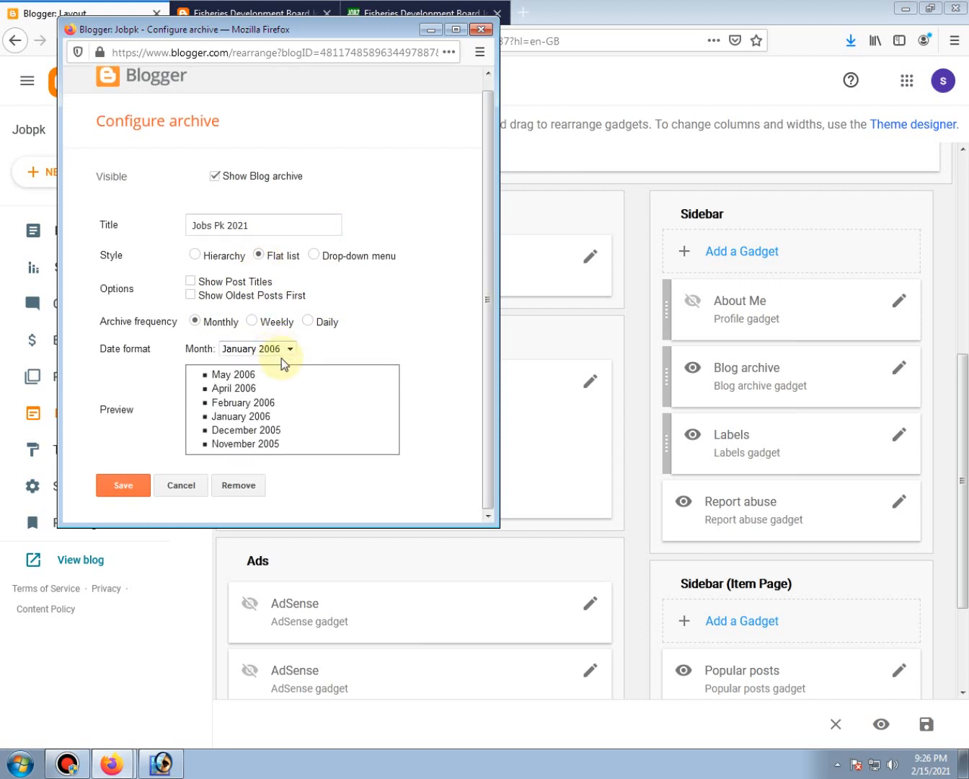
left_click(123, 485)
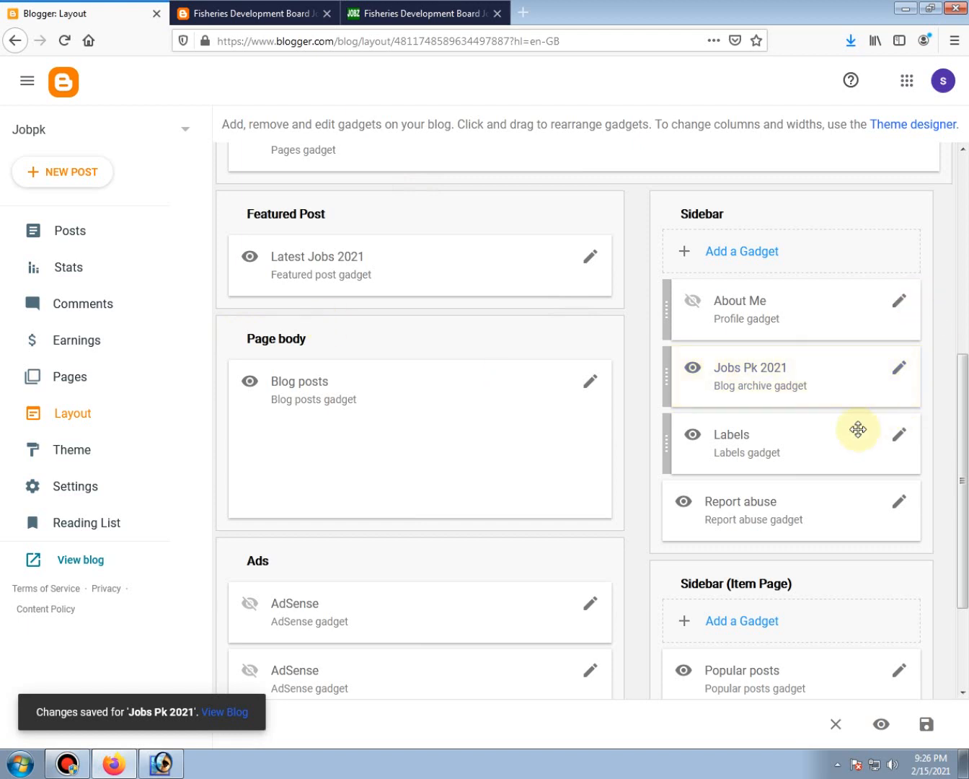
Review the title, sorting and display options of the sidebar's Labels gadget and cancel without changes.
left_click(898, 440)
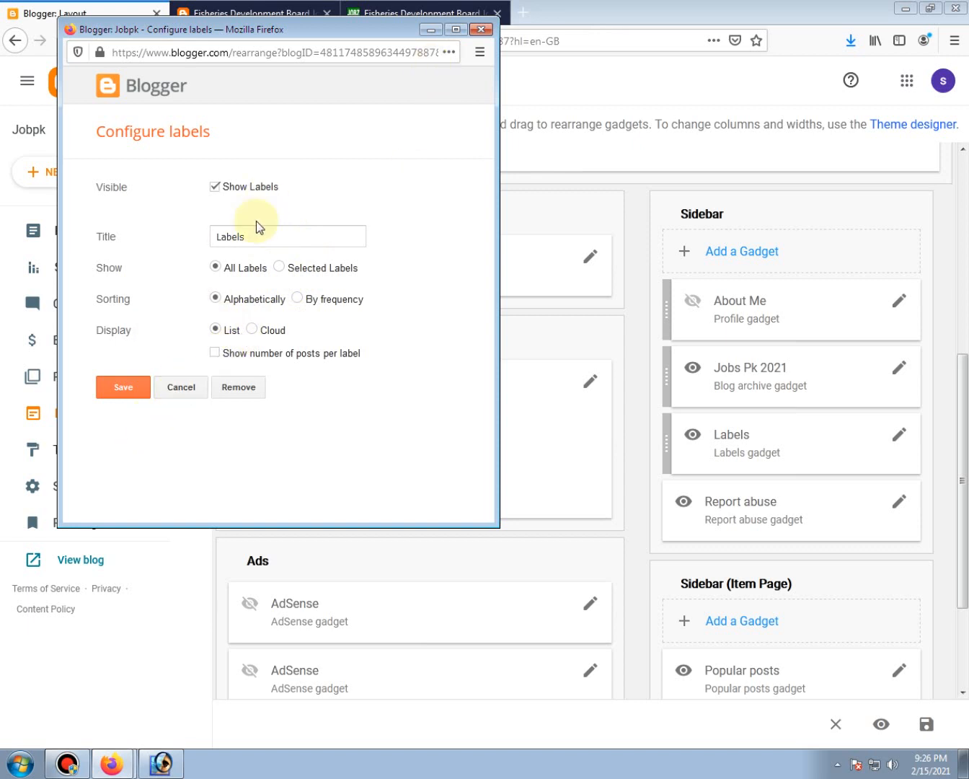
left_click(181, 387)
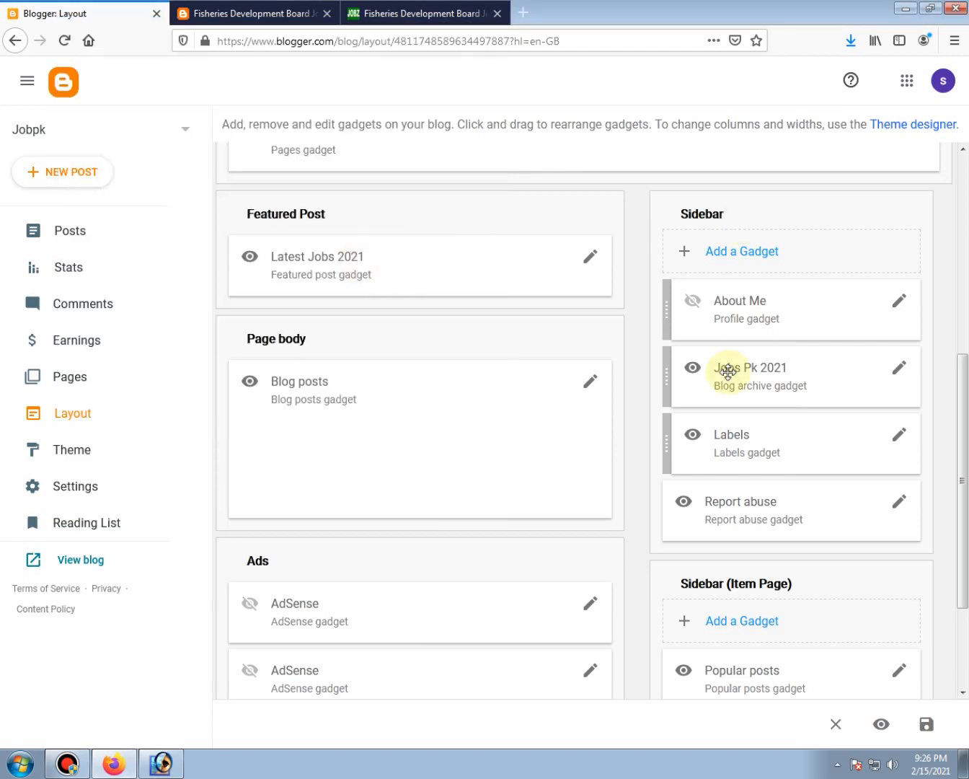
Disable Show Report abuse in the sidebar's Report abuse gadget and save it.
scroll(712, 173, "down", 3)
left_click(901, 349)
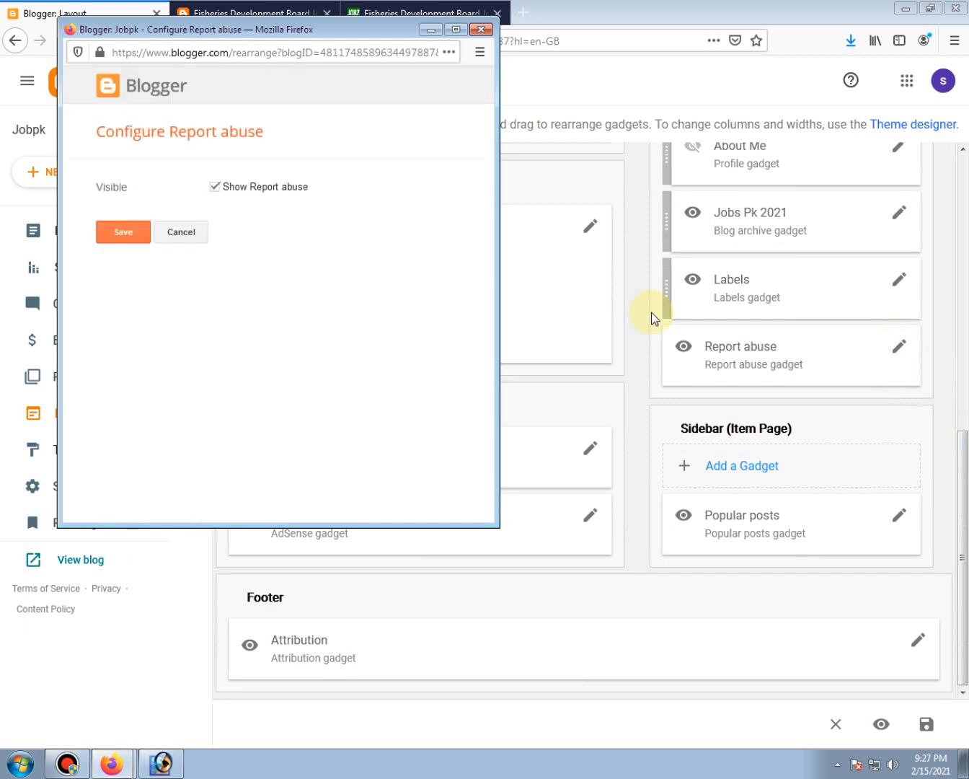
left_click(215, 189)
left_click(124, 232)
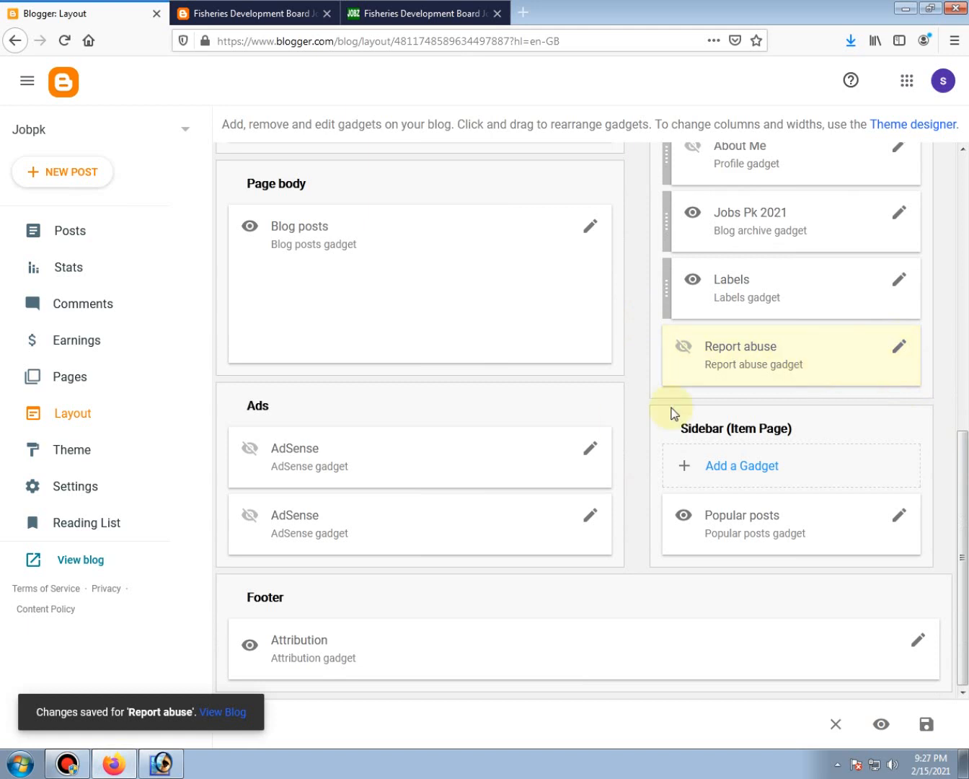
Add a Labels gadget to the Sidebar (Item Page) section with all labels, alphabetical sorting and list display, and save it.
left_click(686, 468)
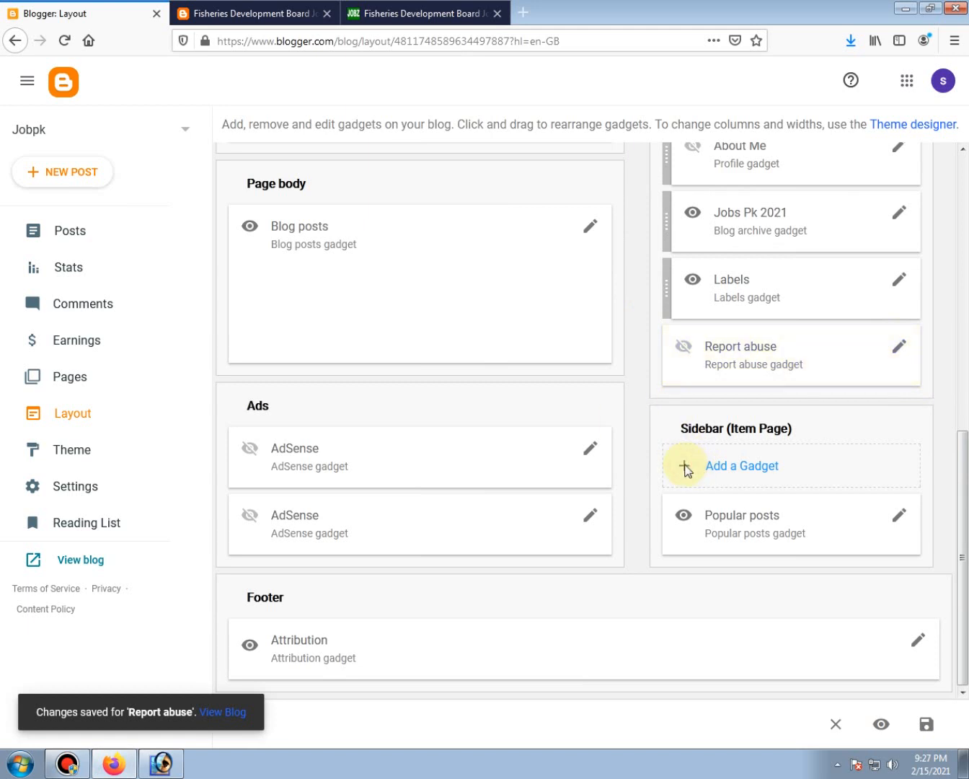
left_click(750, 469)
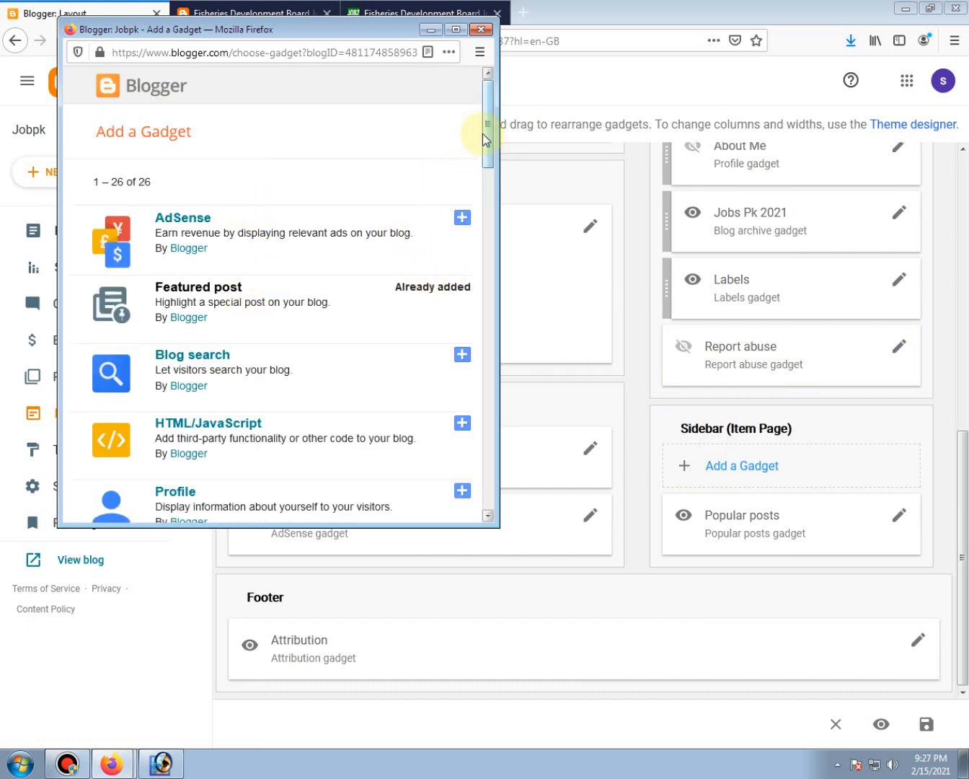
scroll(493, 159, "down", 3)
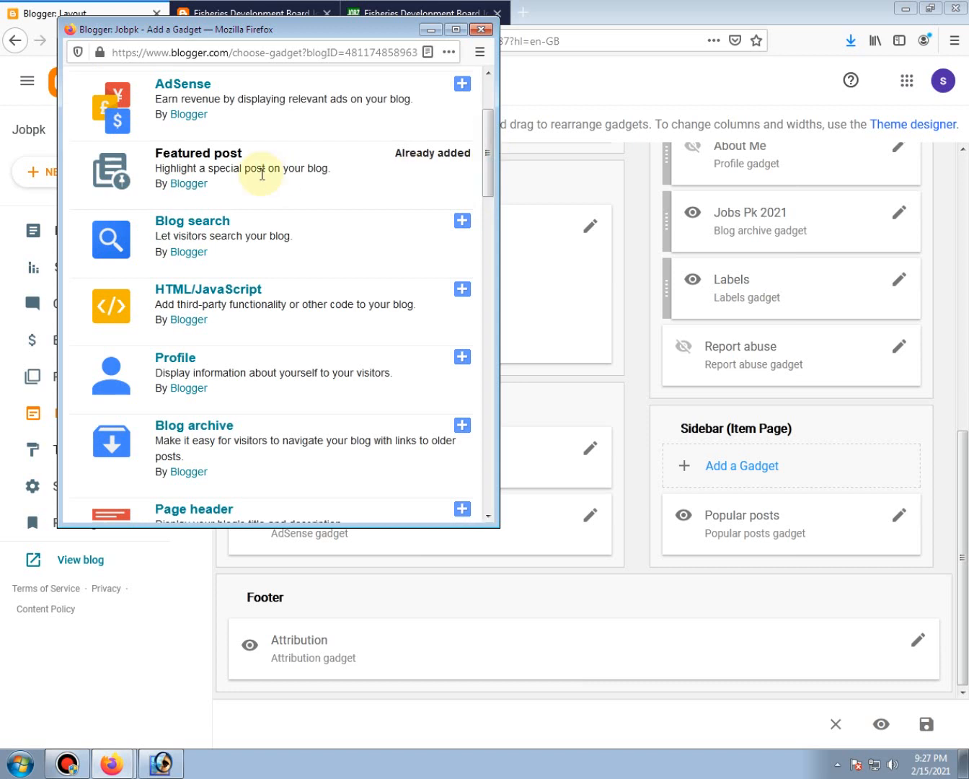
left_click_drag(489, 155, 509, 241)
left_click_drag(509, 238, 509, 240)
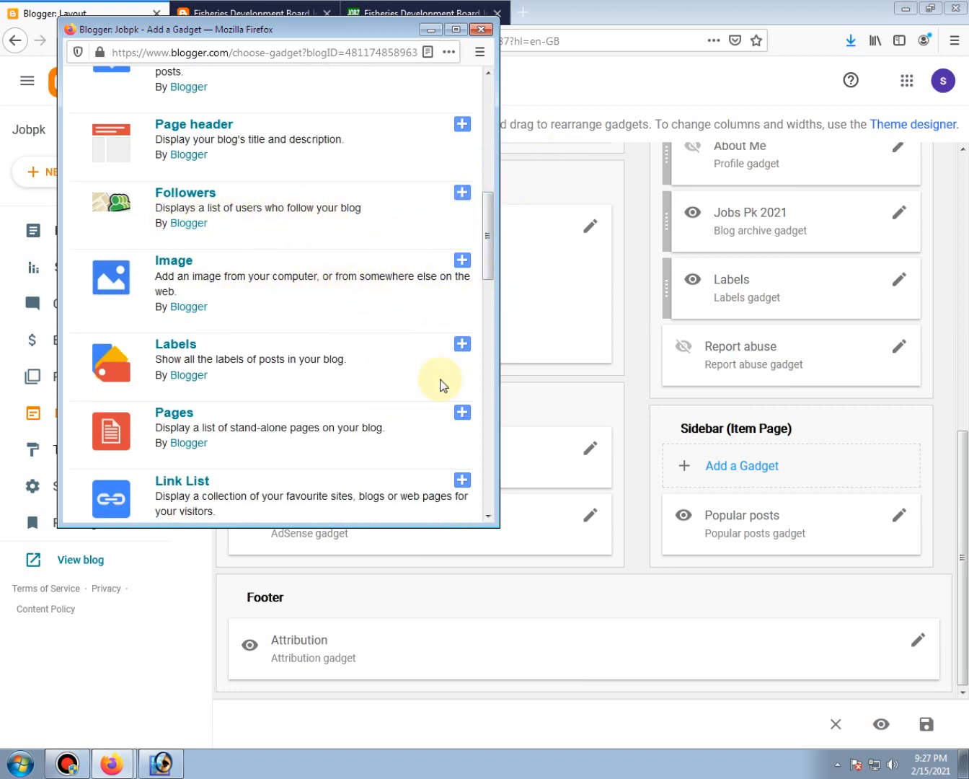
left_click(462, 344)
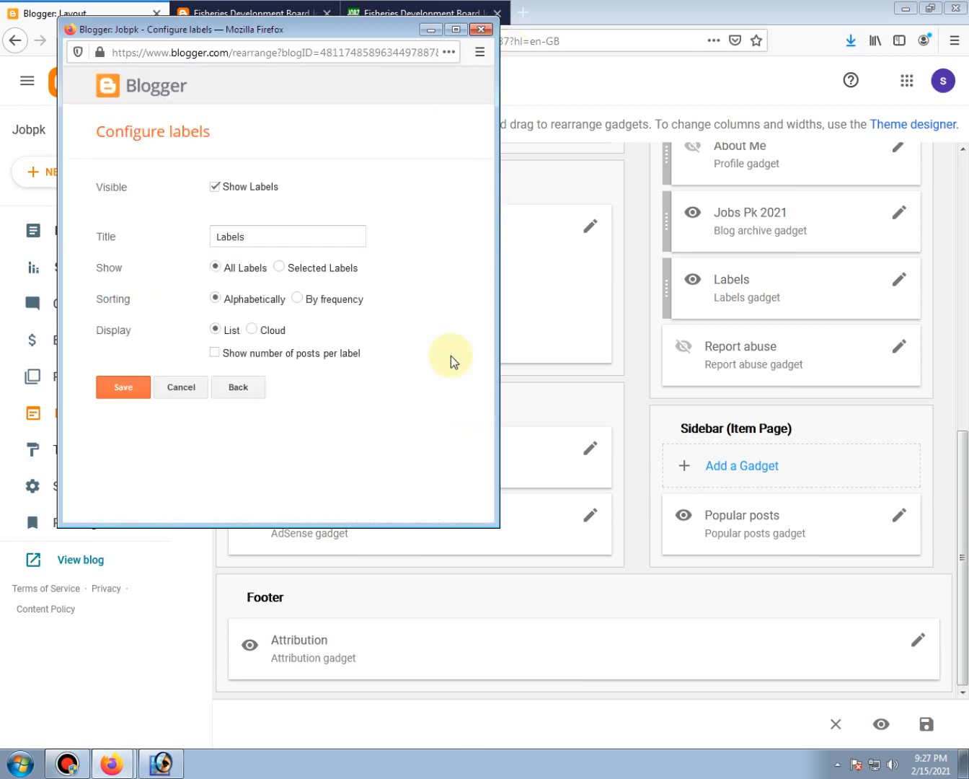
left_click(130, 386)
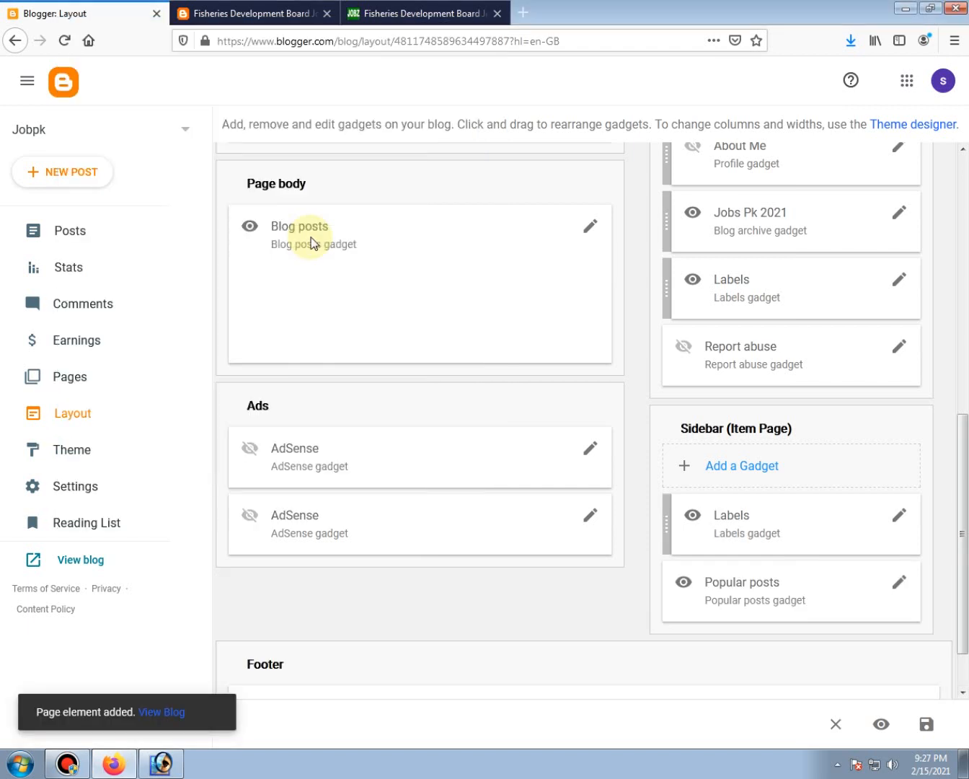
Examine the gadgets available for the Sidebar (Item Page) section, from Link List to Report abuse, and close the catalogue without adding any.
left_click(752, 466)
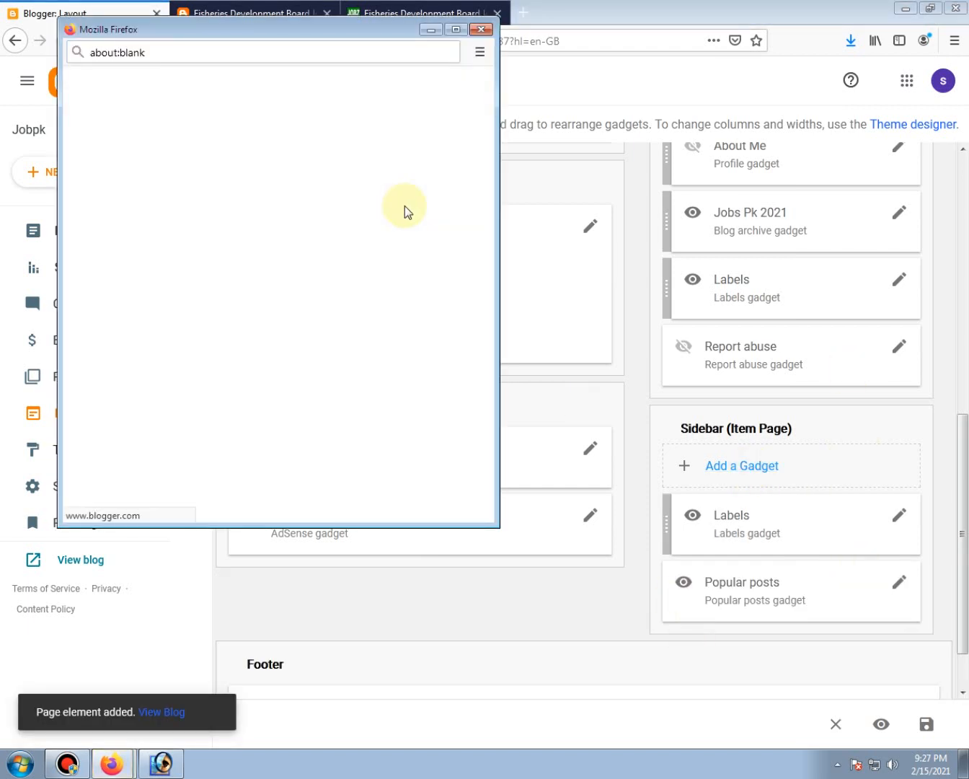
left_click_drag(493, 141, 375, 280)
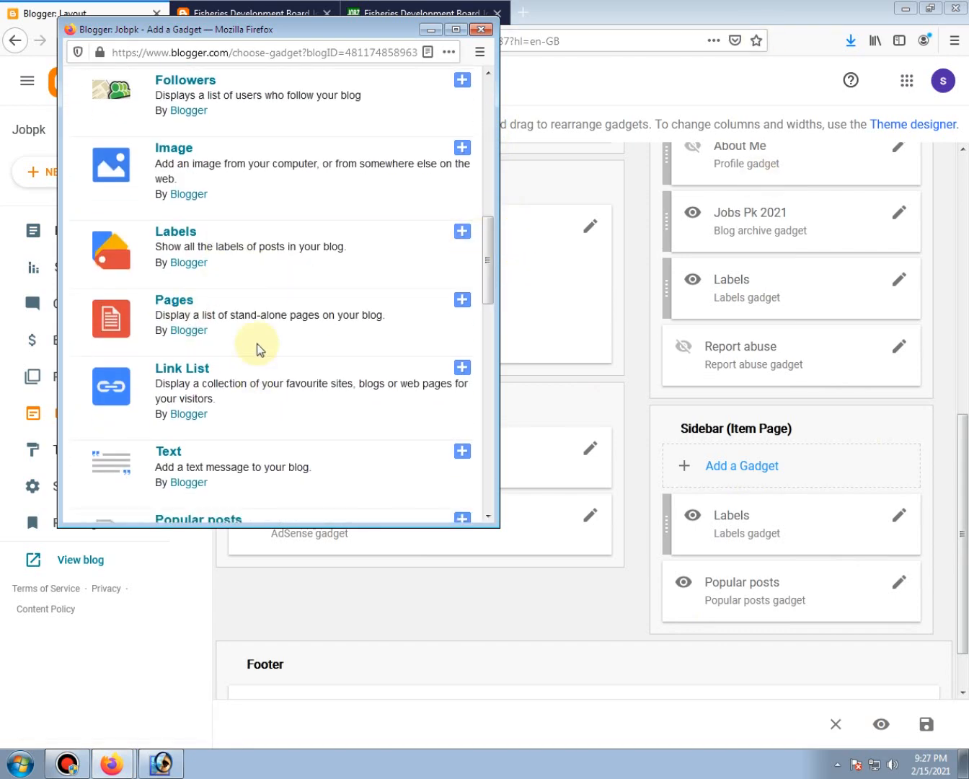
left_click(215, 370)
triple_click(142, 373)
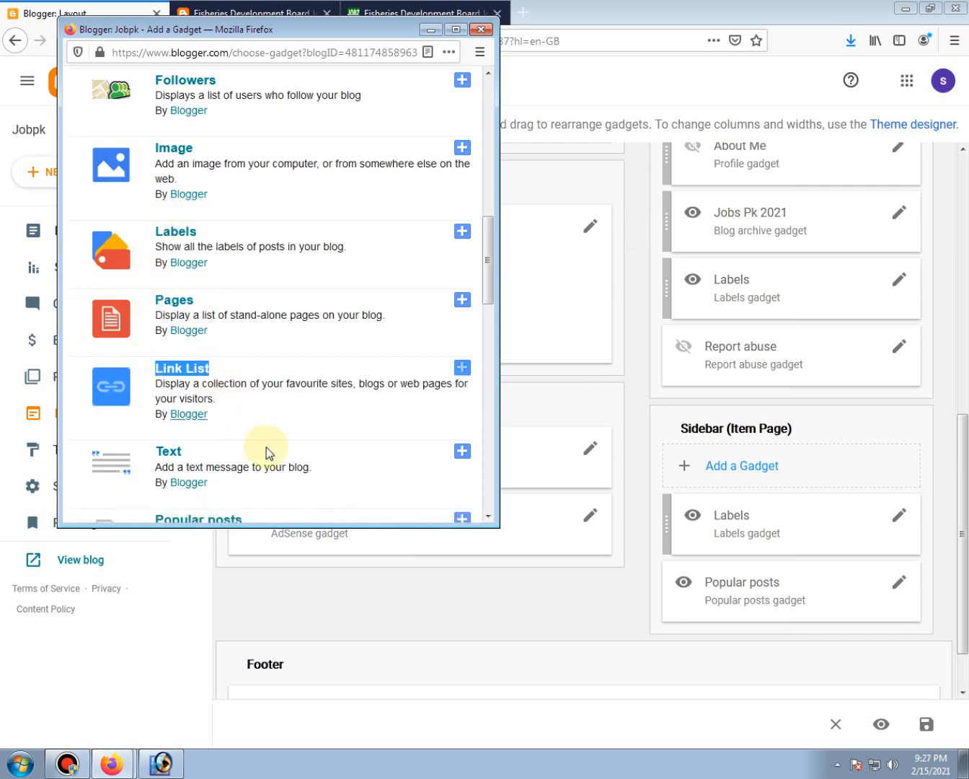
left_click(167, 450)
scroll(173, 446, "down", 5)
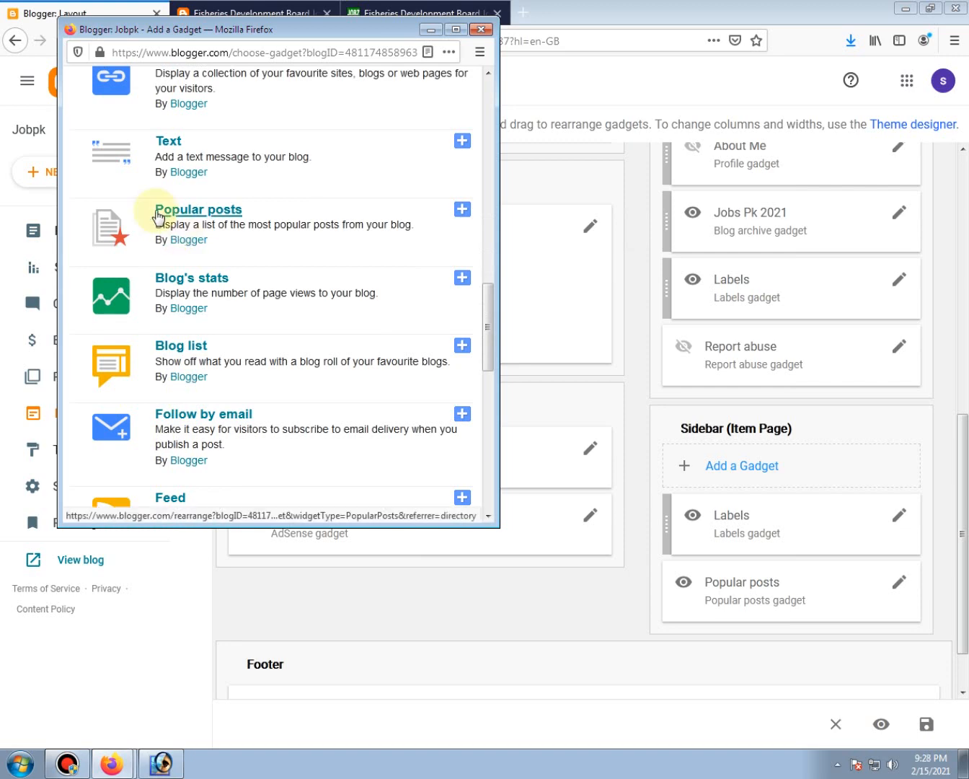
triple_click(269, 210)
left_click(349, 284)
scroll(342, 346, "down", 3)
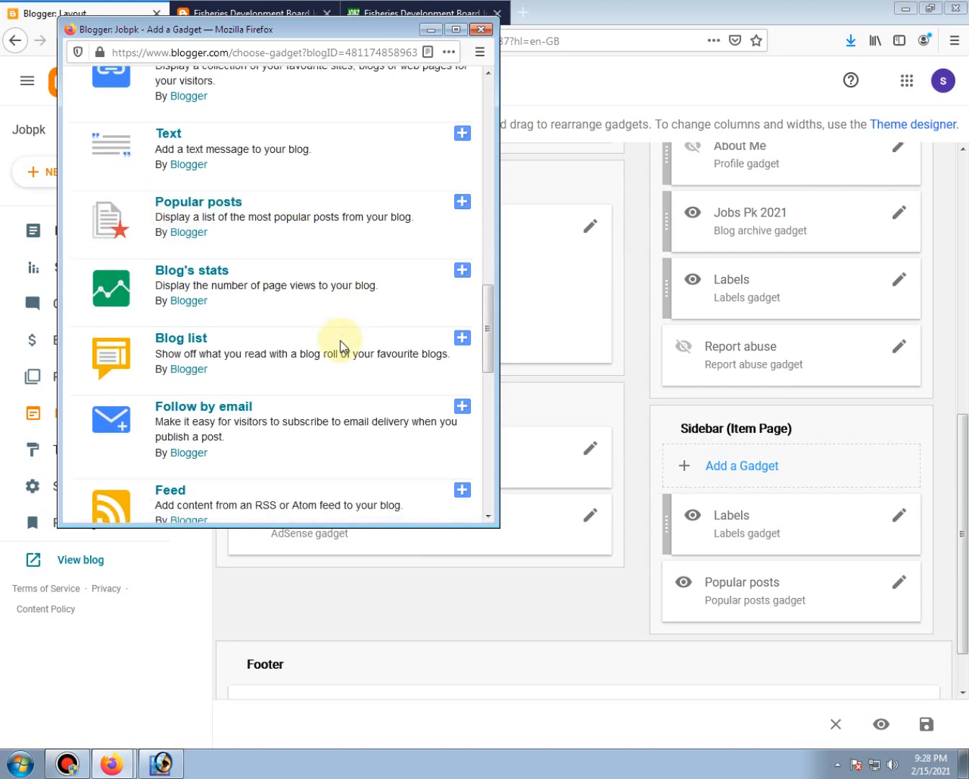
scroll(273, 341, "down", 3)
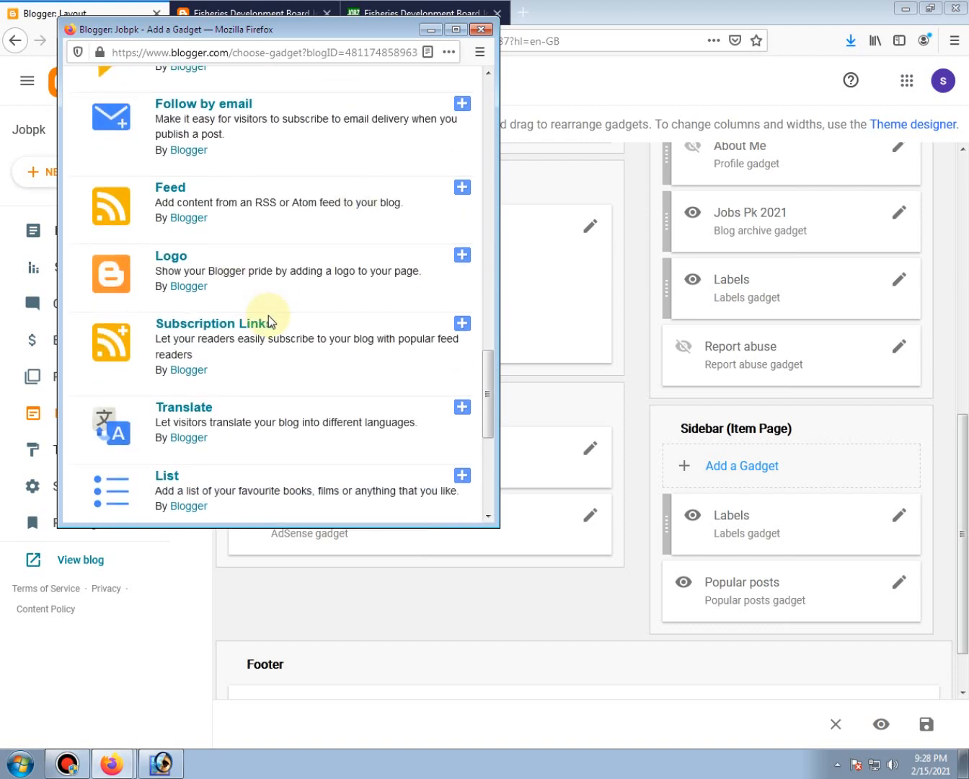
scroll(268, 315, "down", 3)
scroll(267, 316, "down", 3)
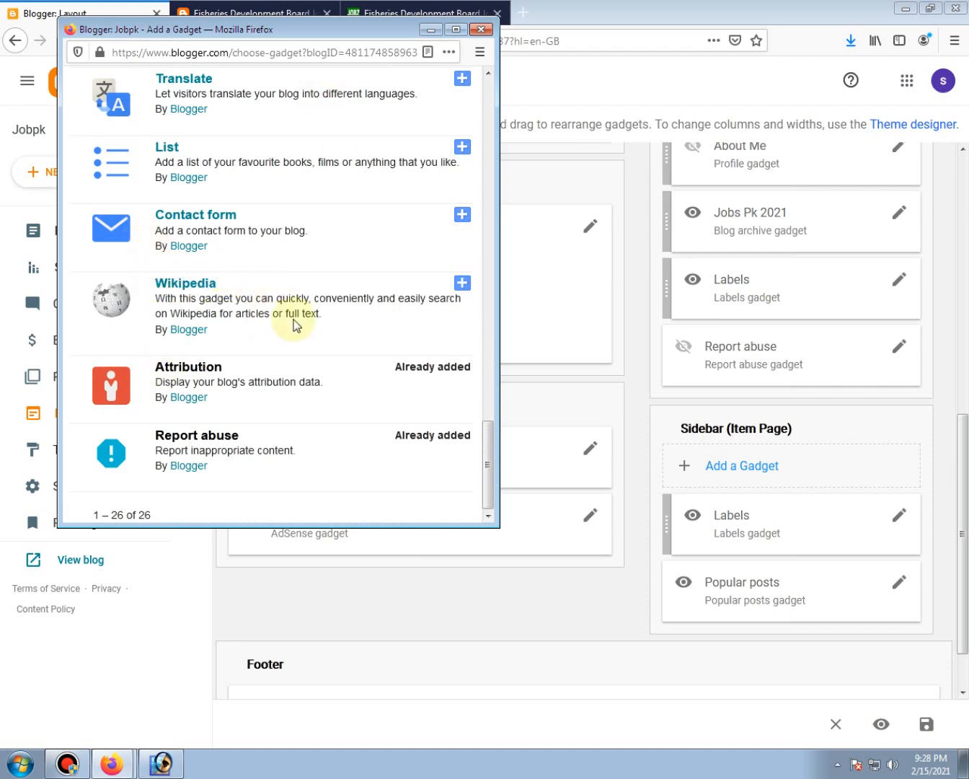
scroll(388, 220, "up", 5)
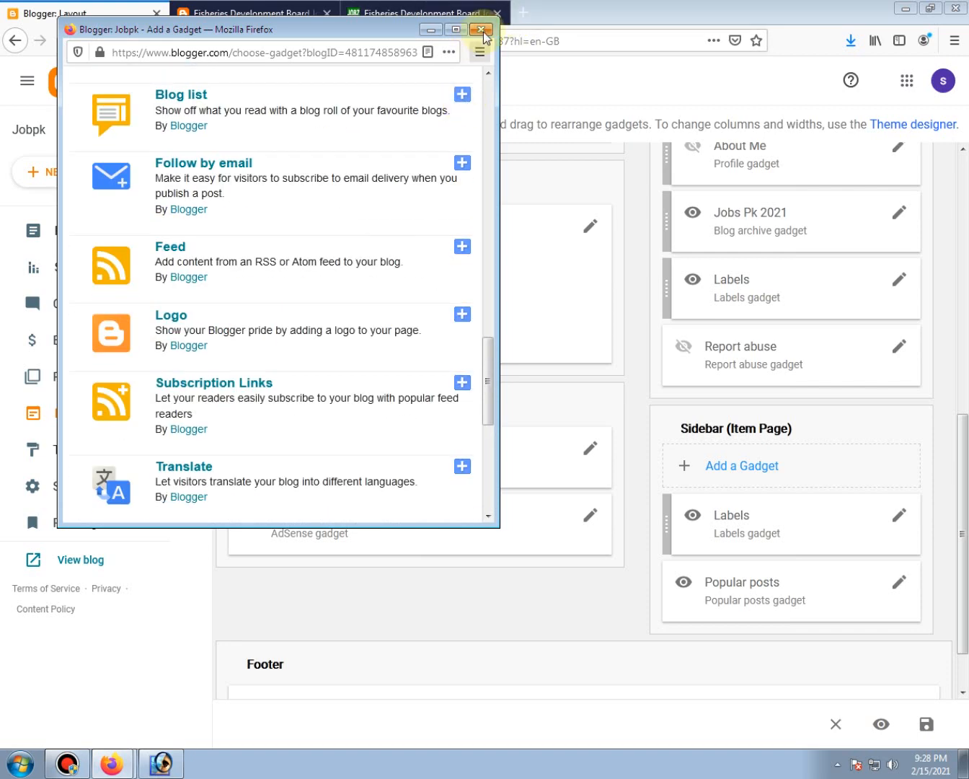
left_click(480, 29)
Review the blog's full layout from header to footer and save the layout changes.
scroll(569, 381, "down", 2)
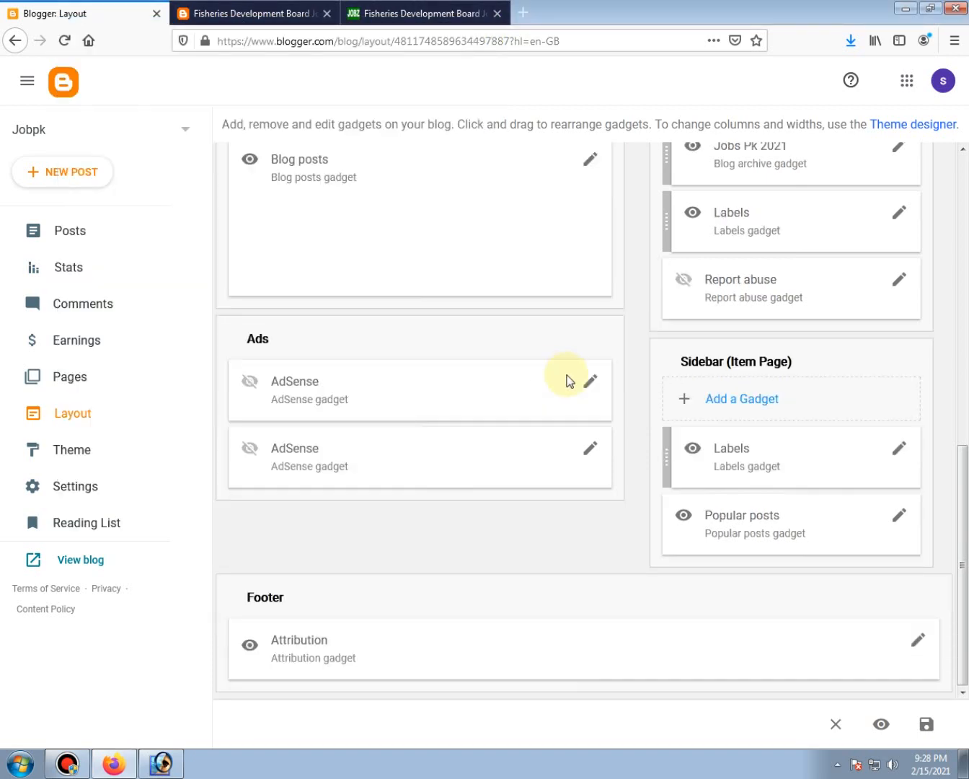
scroll(567, 379, "up", 5)
scroll(568, 382, "up", 4)
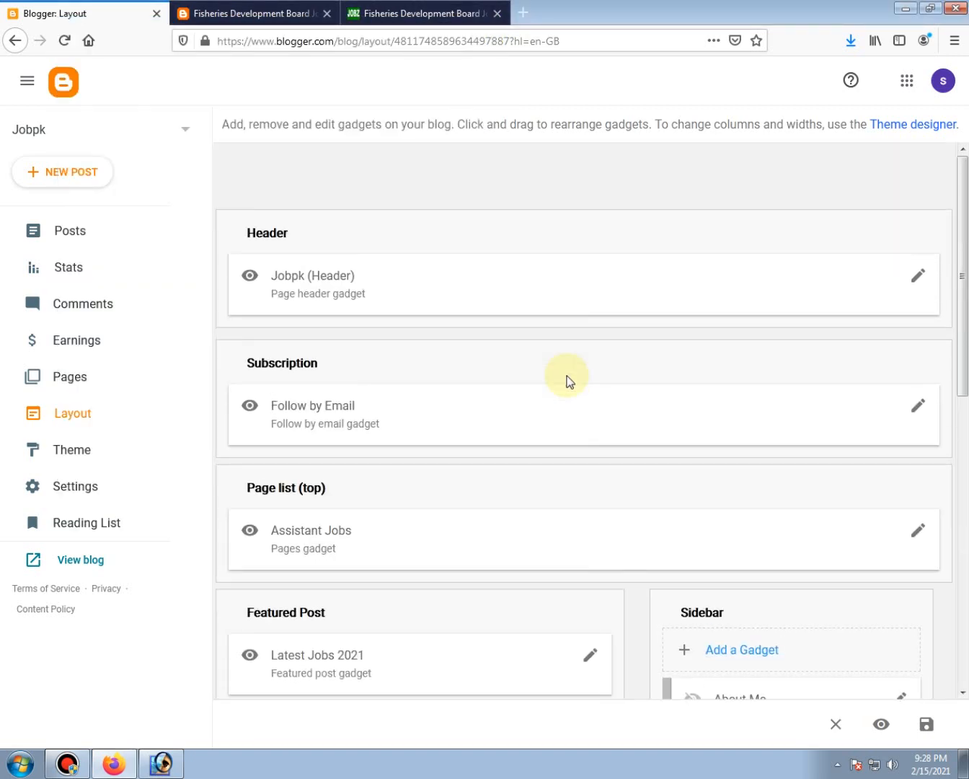
scroll(663, 449, "down", 8)
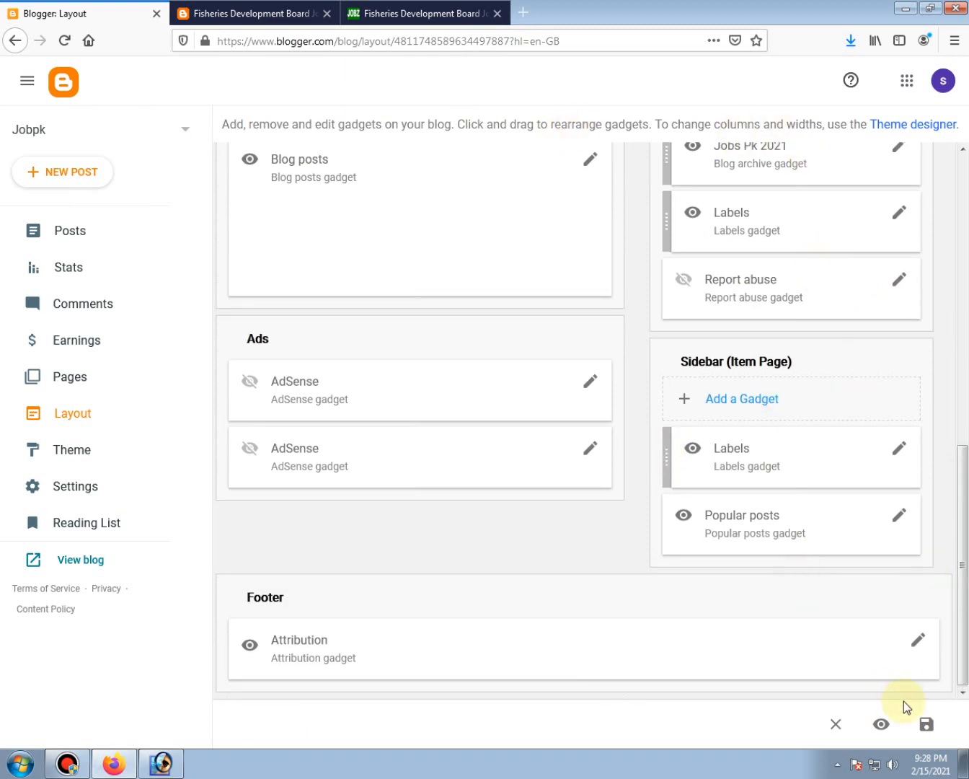
left_click(931, 729)
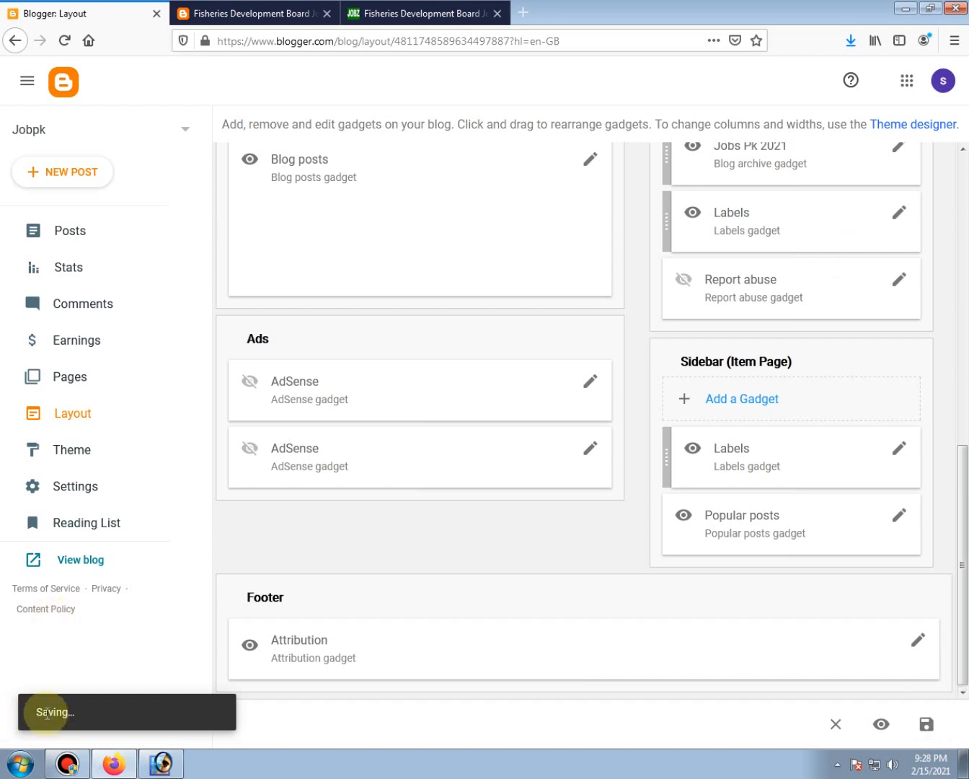
left_click_drag(72, 713, 38, 712)
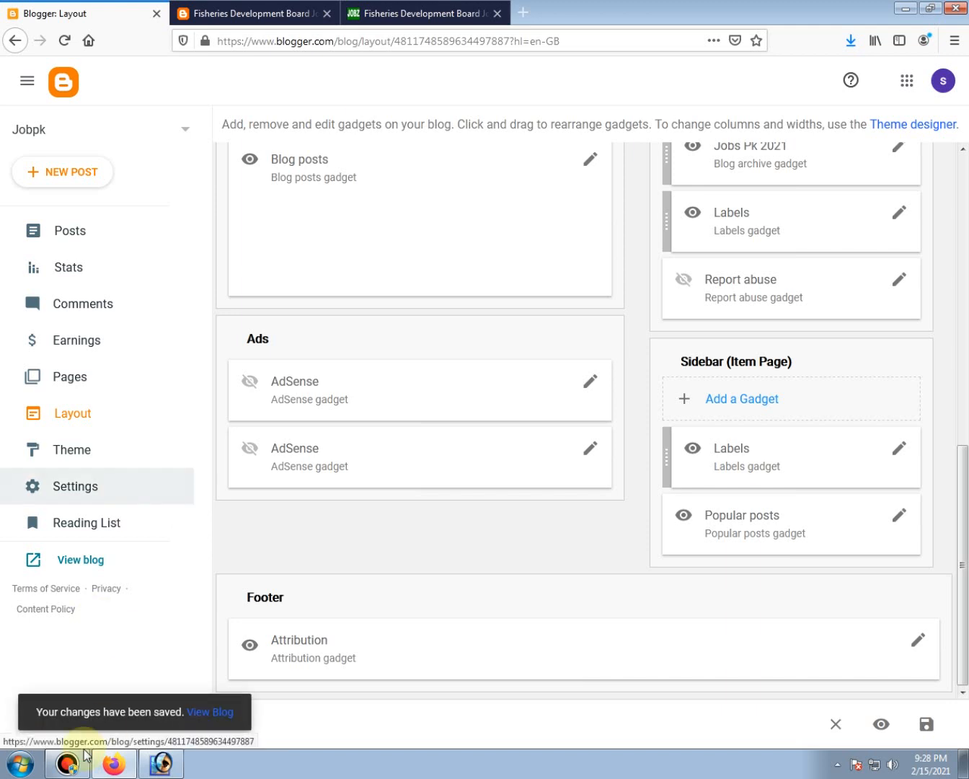
View the published blog and open the Fisheries Development Board job post down to its comment section.
left_click(204, 719)
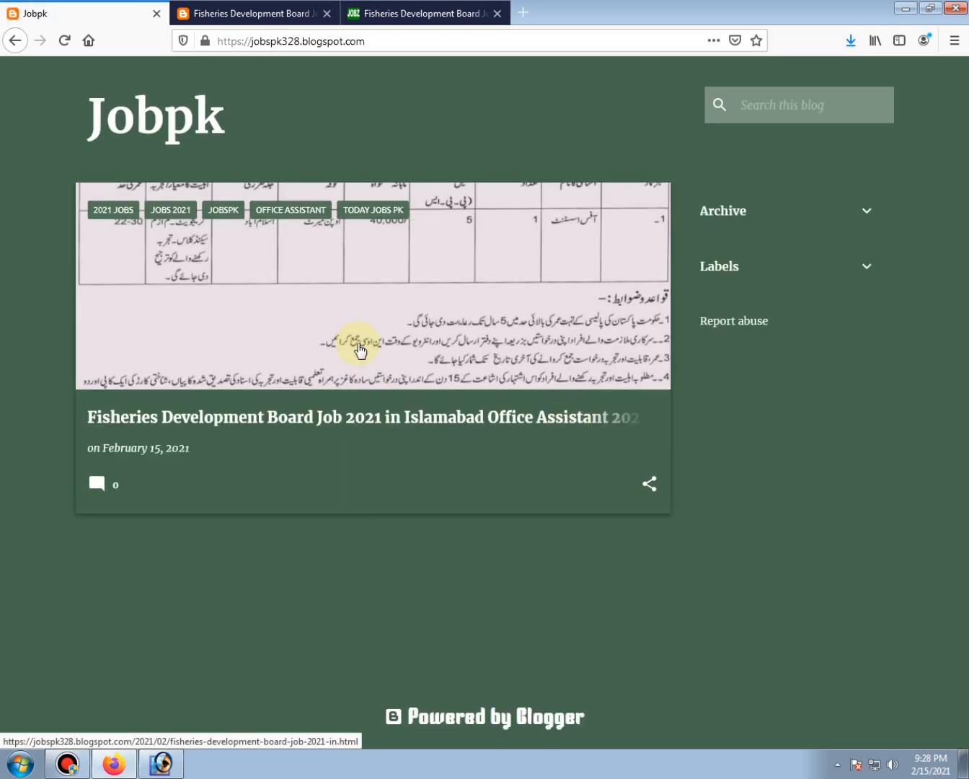
left_click(353, 340)
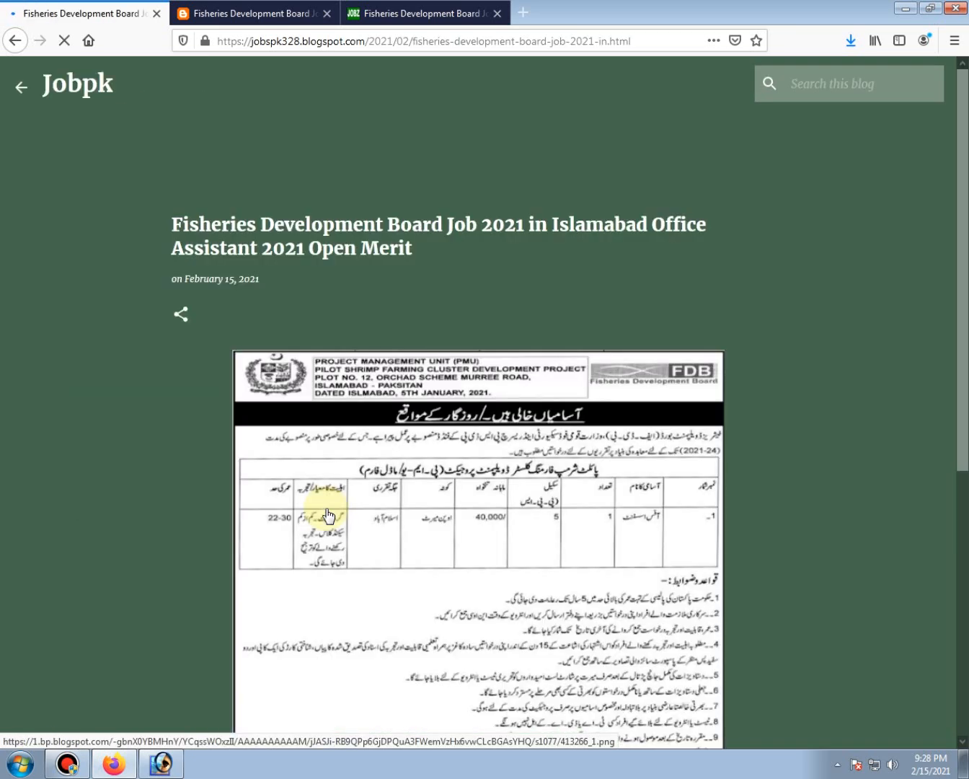
scroll(326, 515, "down", 8)
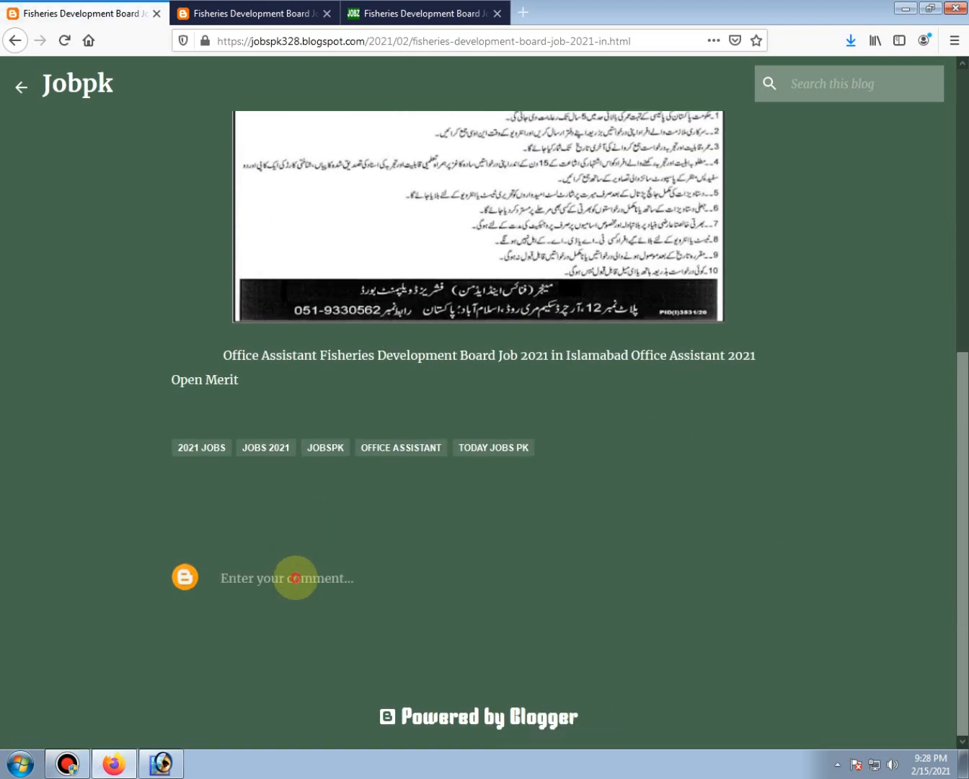
Enable Notify me in the post's comment form and select JobsPk (Google) as the commenting profile.
left_click(295, 577)
scroll(359, 610, "down", 2)
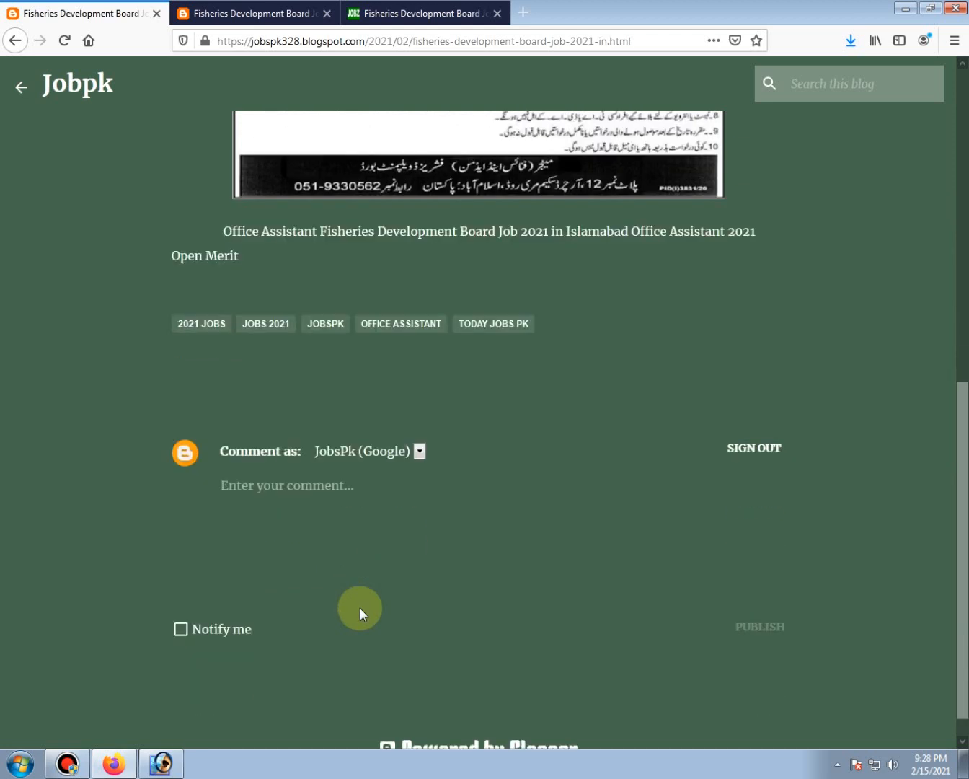
scroll(360, 608, "down", 1)
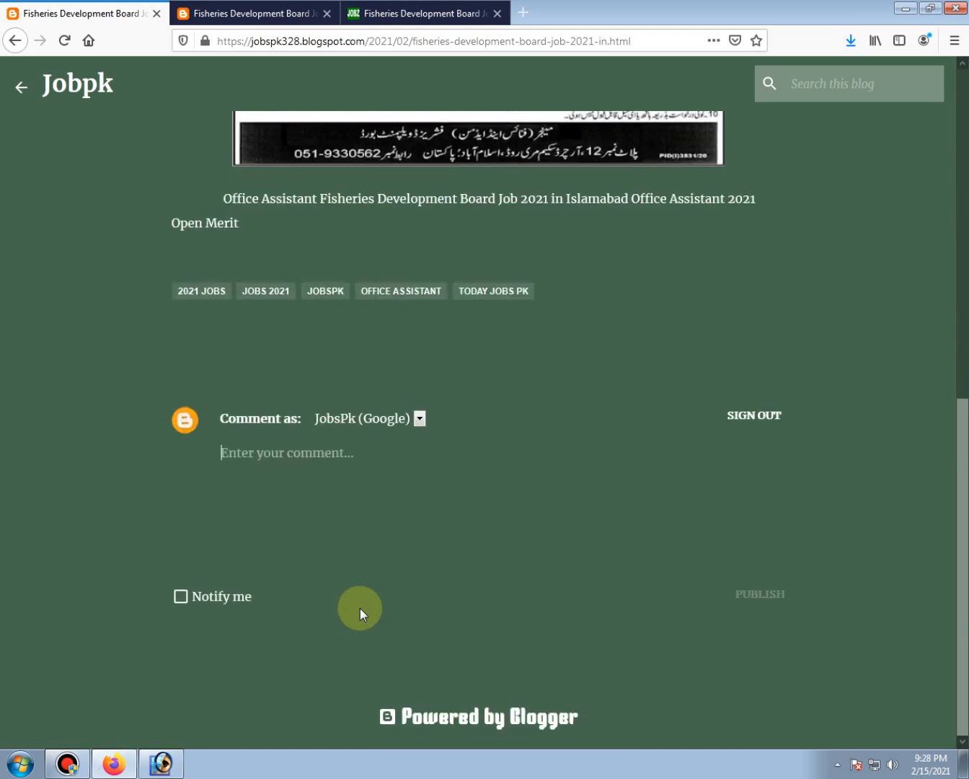
left_click(183, 598)
scroll(460, 589, "down", 1)
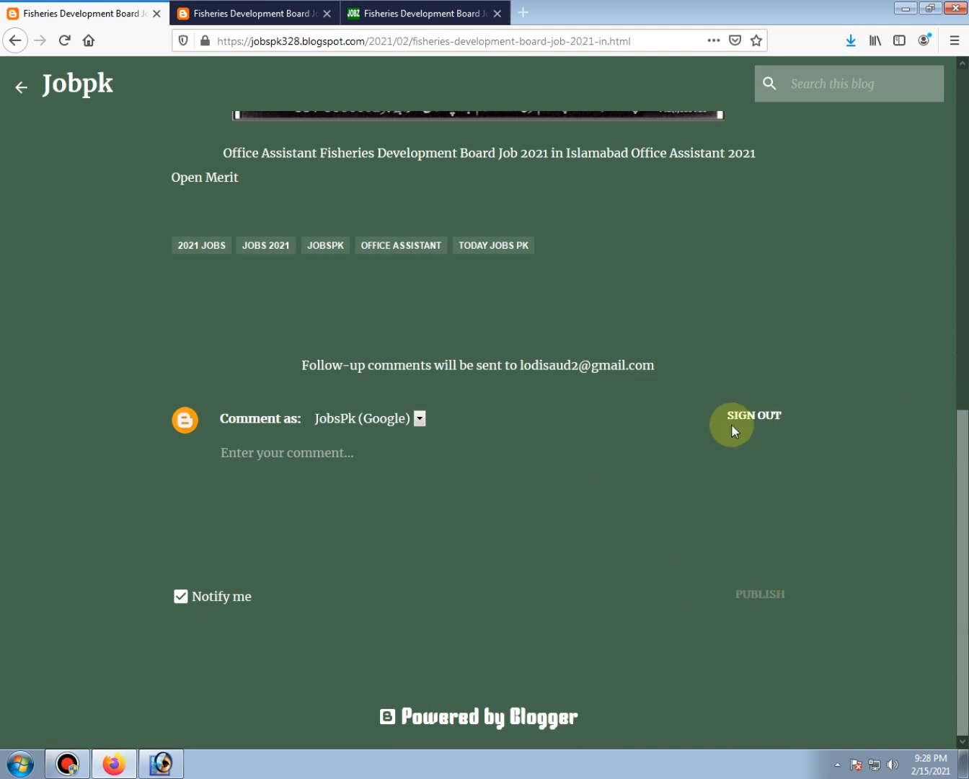
scroll(459, 526, "up", 2)
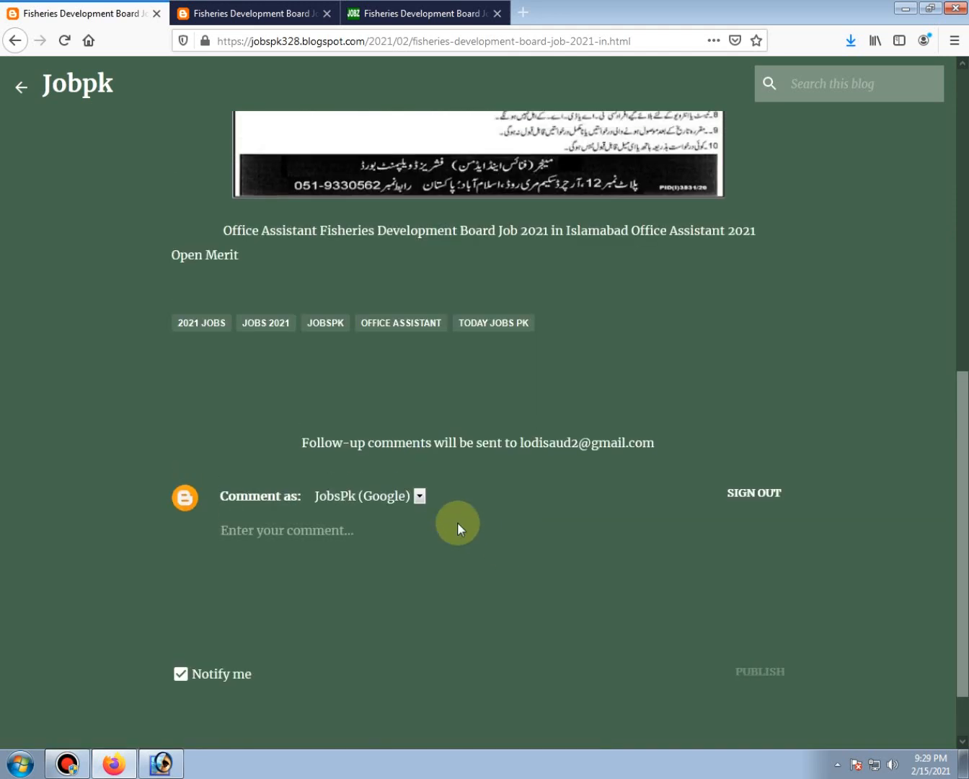
left_click(419, 496)
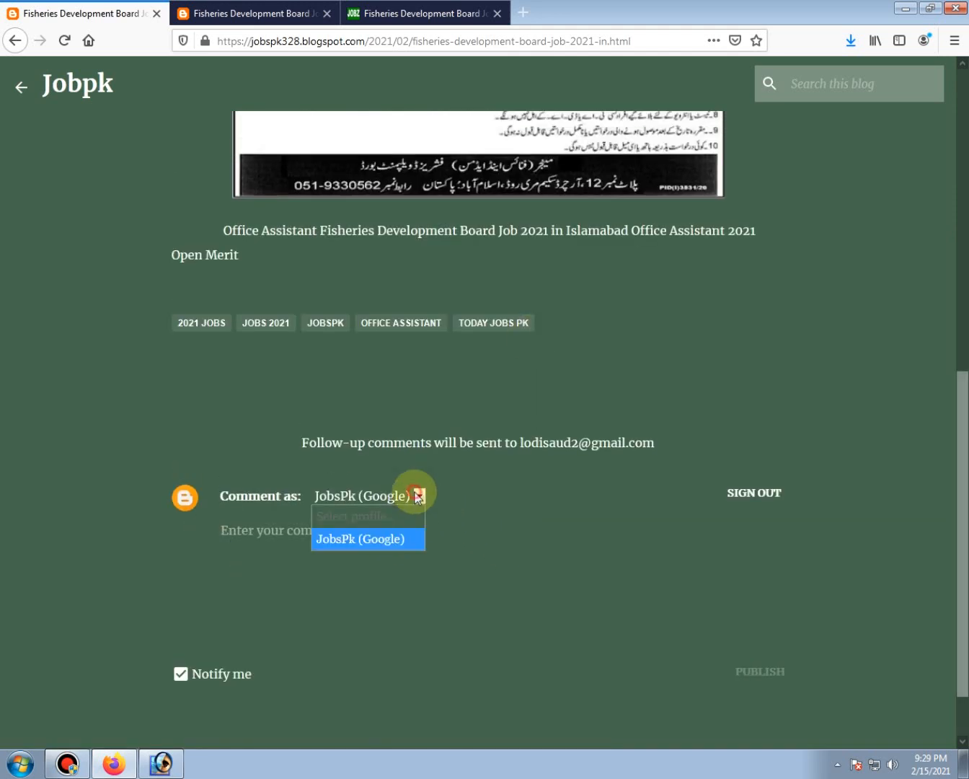
left_click(336, 535)
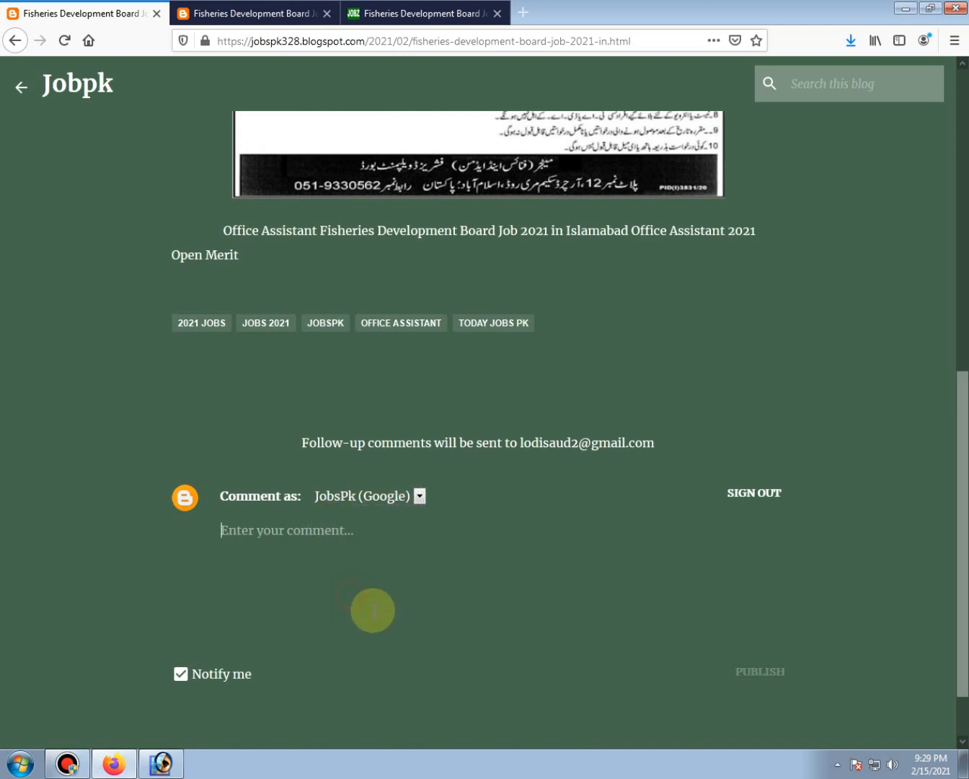
Look over the published job post and open its label pages for 2021 Jobs and Jobs 2021.
scroll(431, 616, "up", 6)
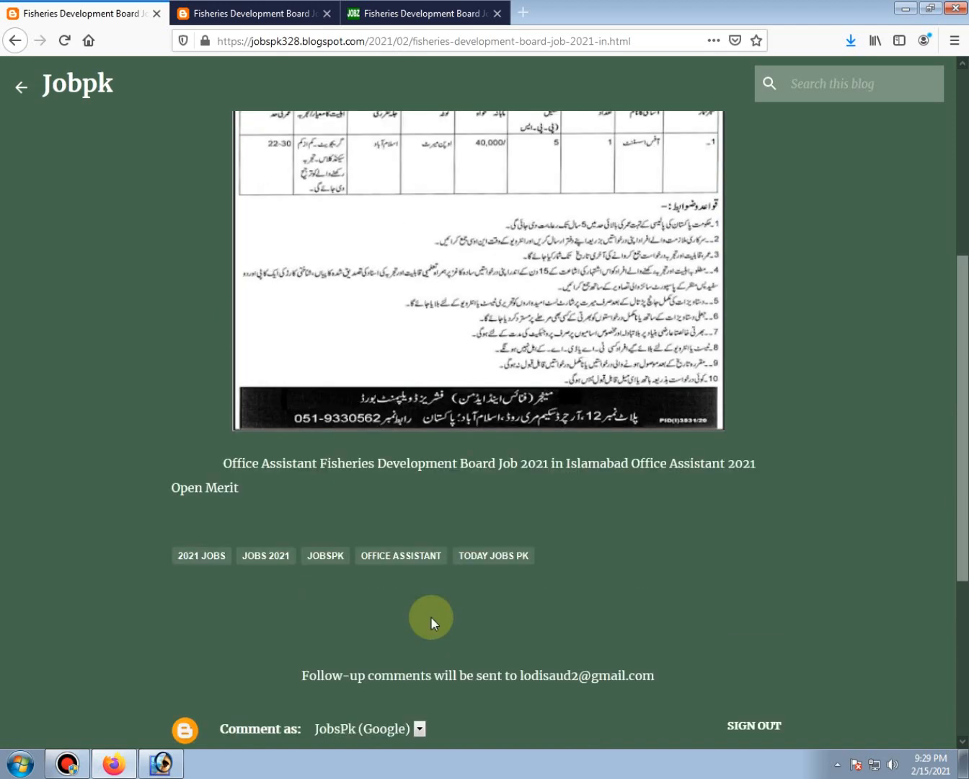
scroll(430, 616, "up", 8)
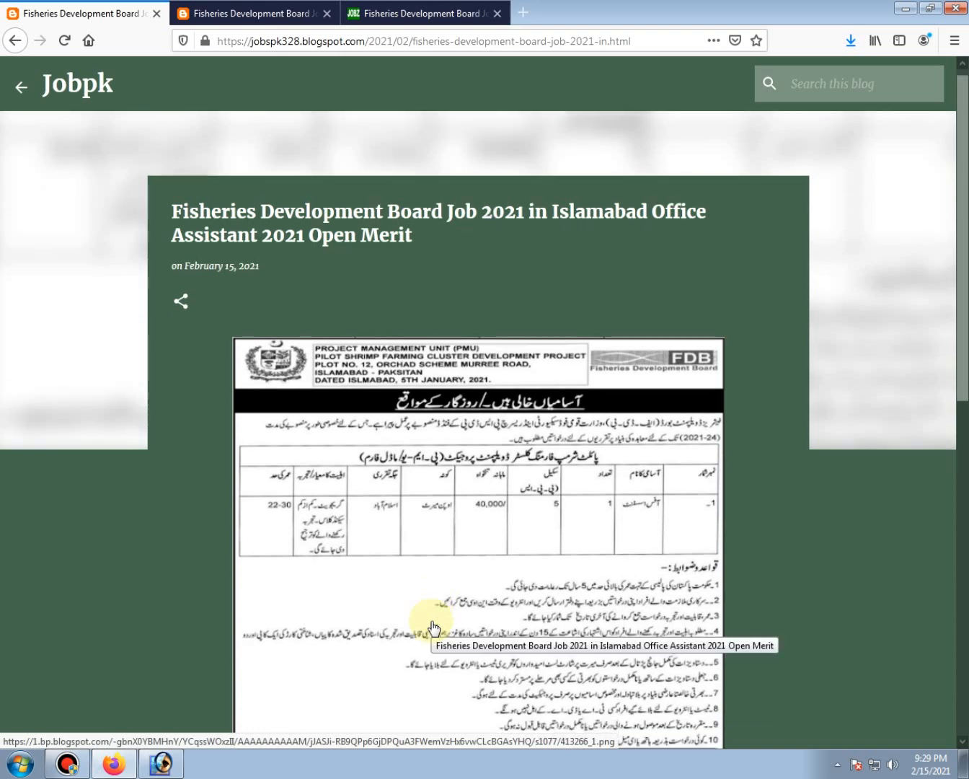
scroll(432, 628, "down", 15)
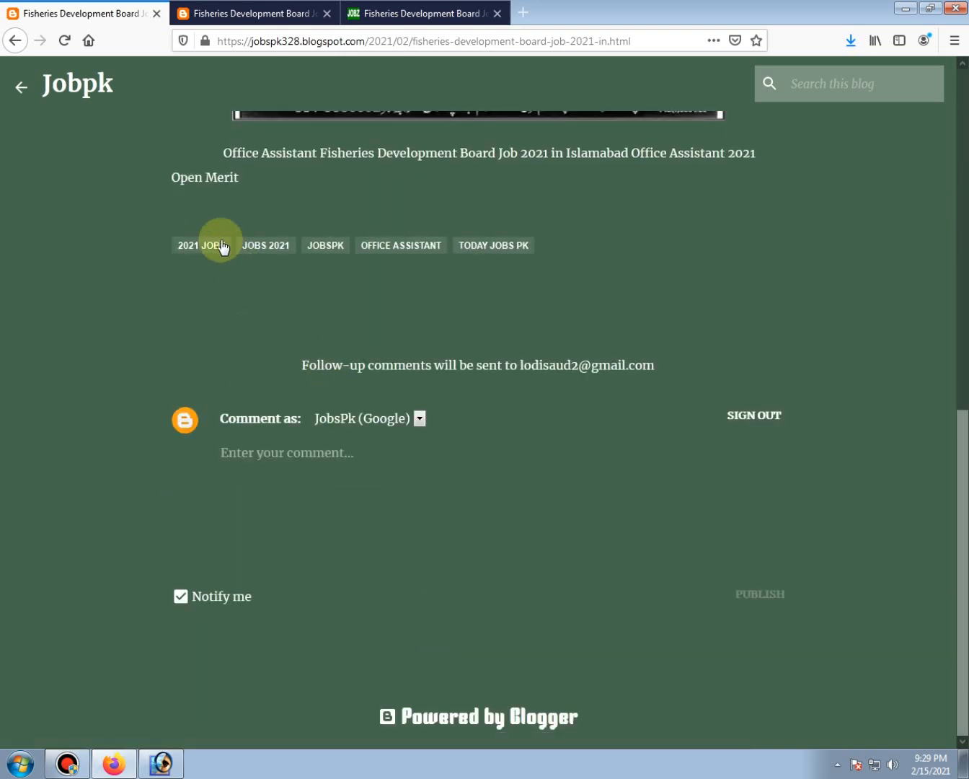
left_click(213, 250)
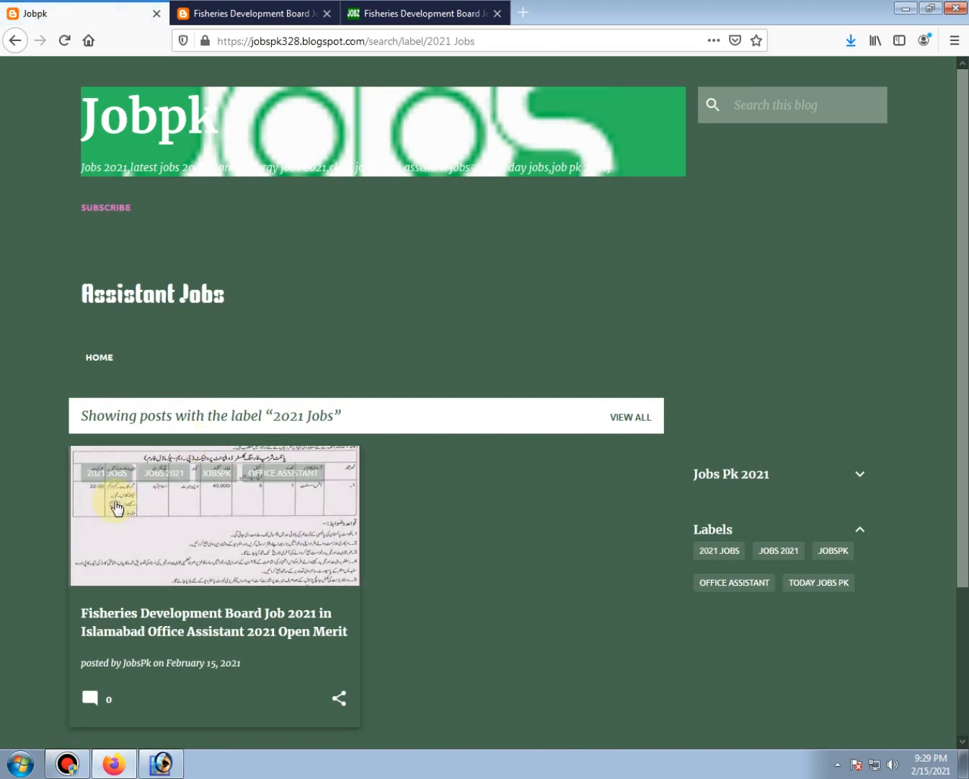
scroll(126, 386, "down", 2)
left_click(111, 397)
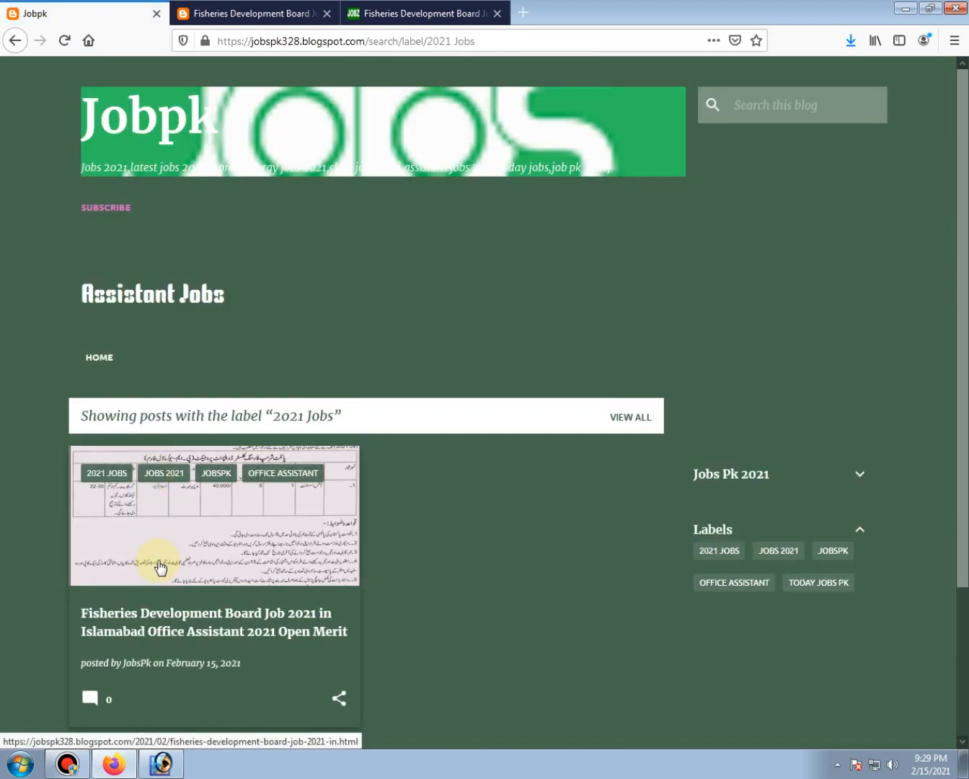
scroll(159, 567, "down", 3)
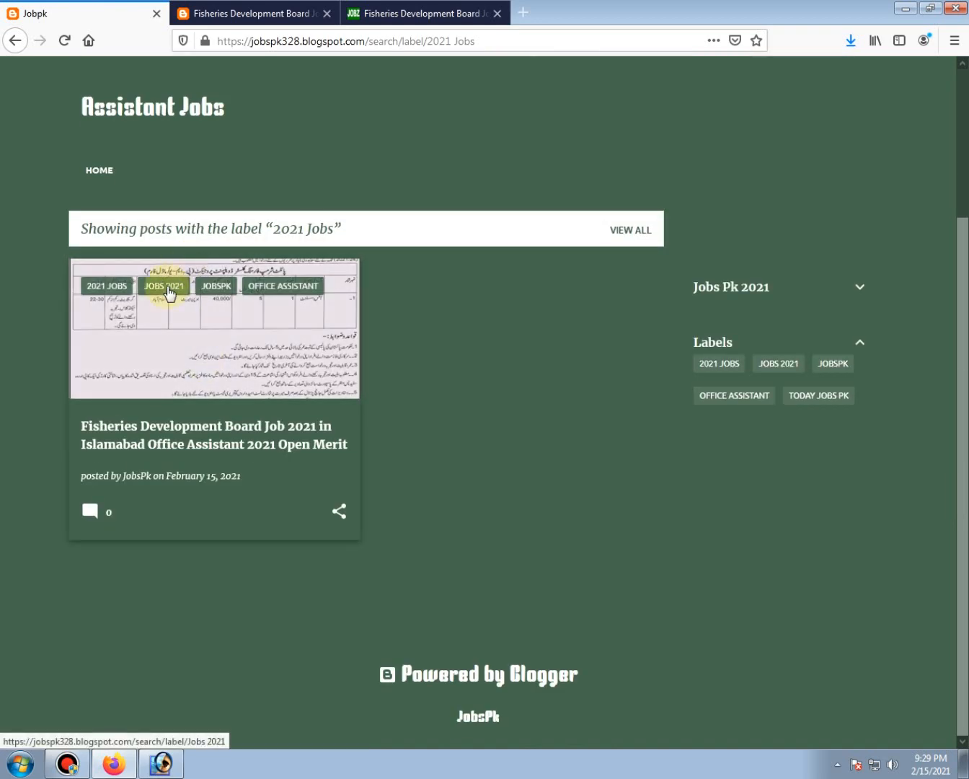
left_click(167, 289)
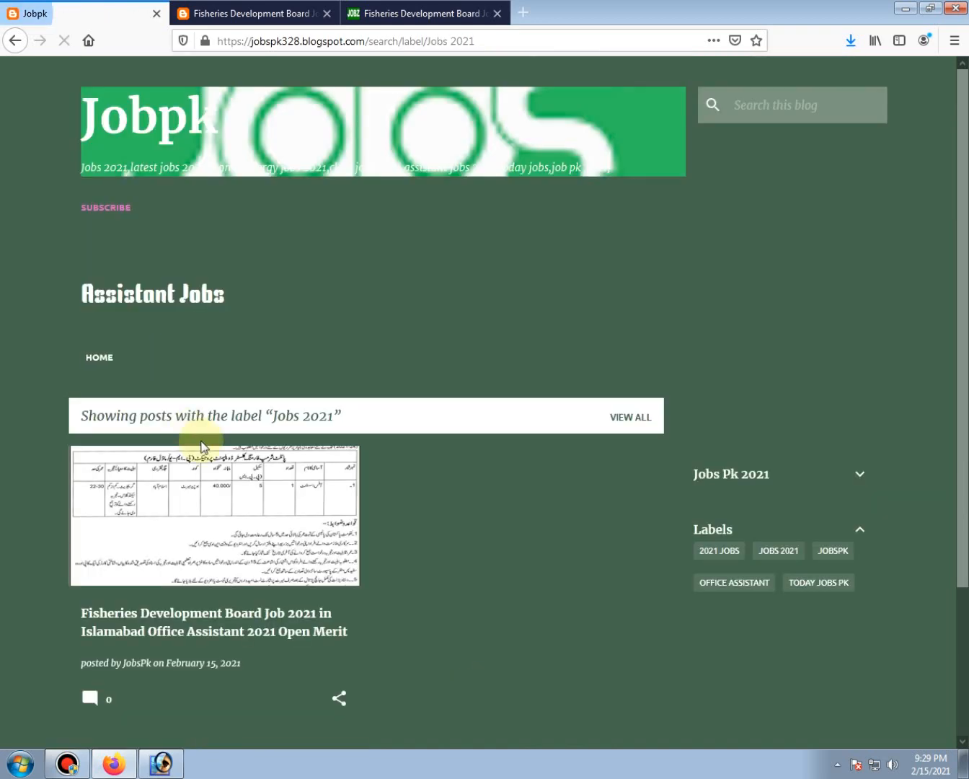
Open the Fisheries Development Board job post from the Jobs 2021 label page and review it down to the comment section.
left_click(210, 478)
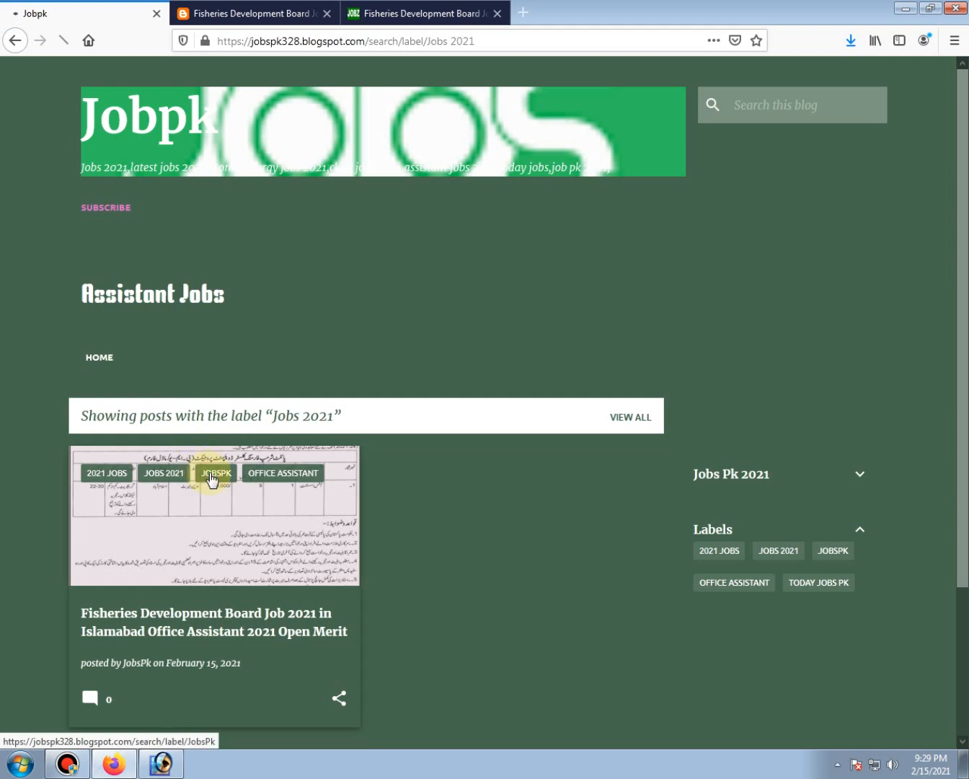
left_click(238, 512)
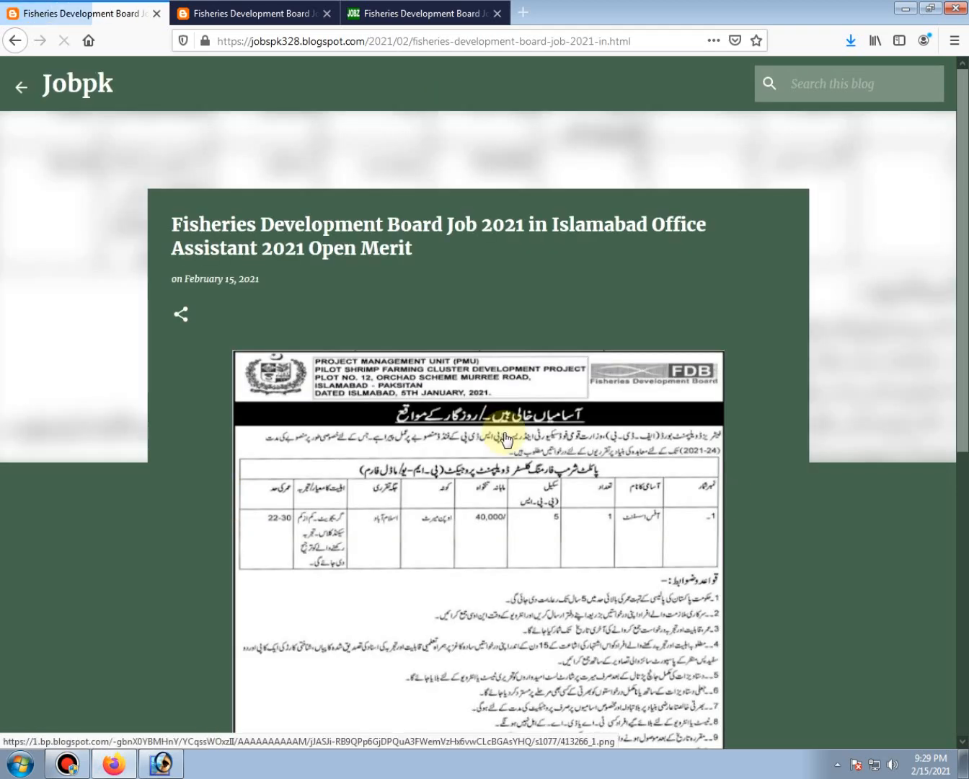
scroll(503, 442, "down", 5)
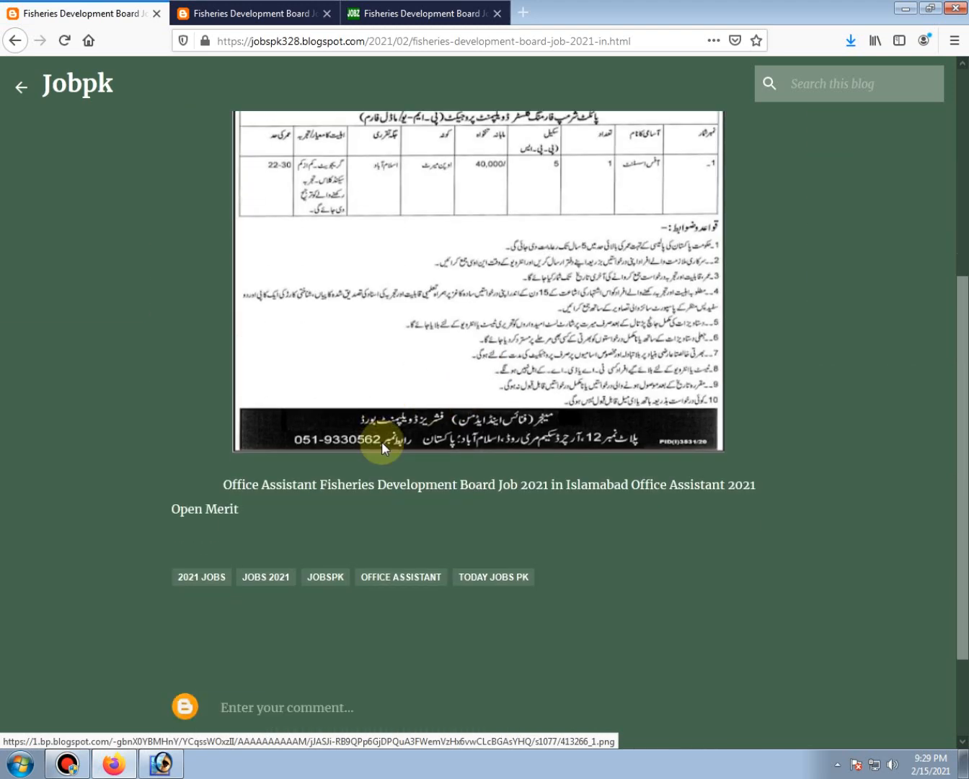
scroll(381, 442, "down", 3)
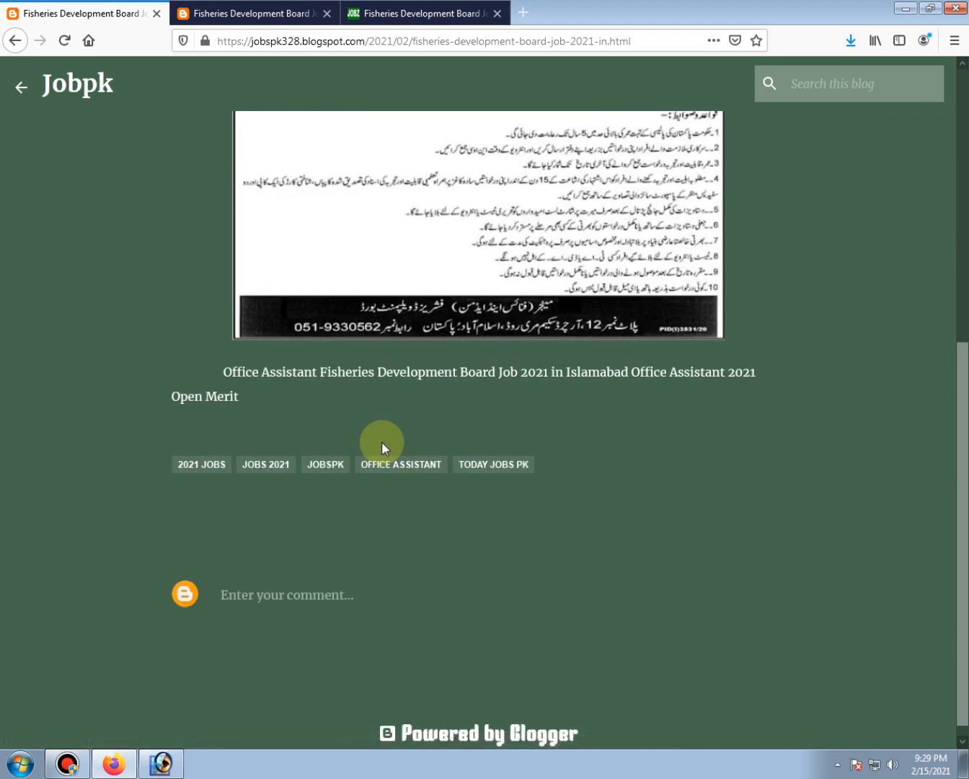
scroll(405, 493, "down", 1)
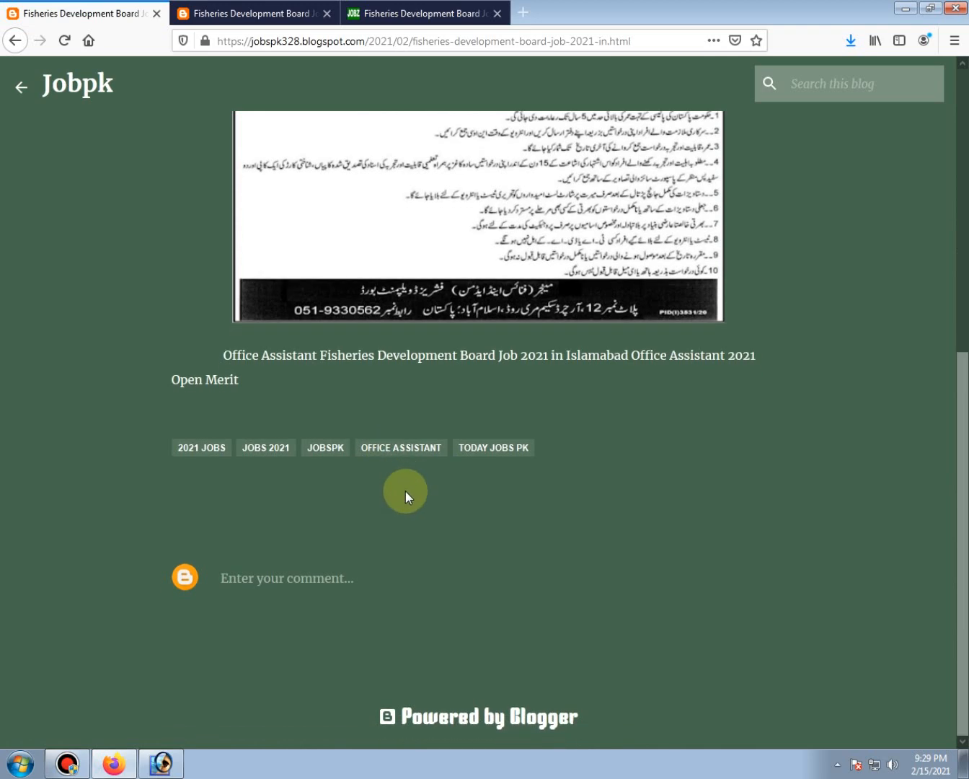
scroll(402, 491, "up", 10)
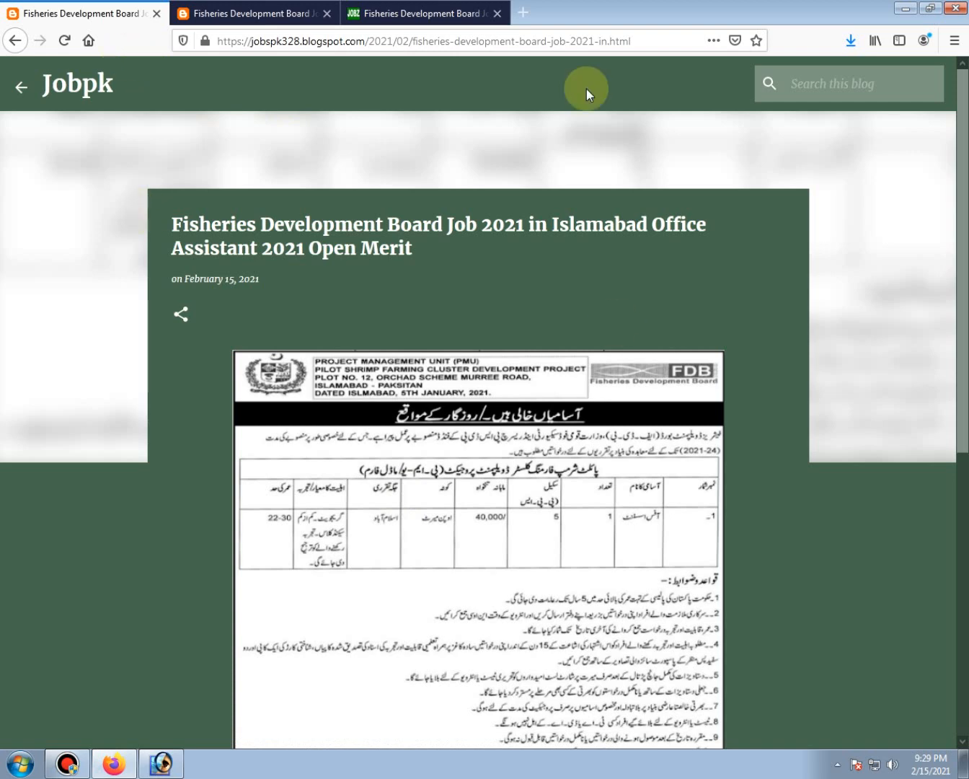
Return from the live post through the previously visited blog pages to the Jobpk blog's Layout page in Blogger.
left_click(16, 43)
left_click(16, 43)
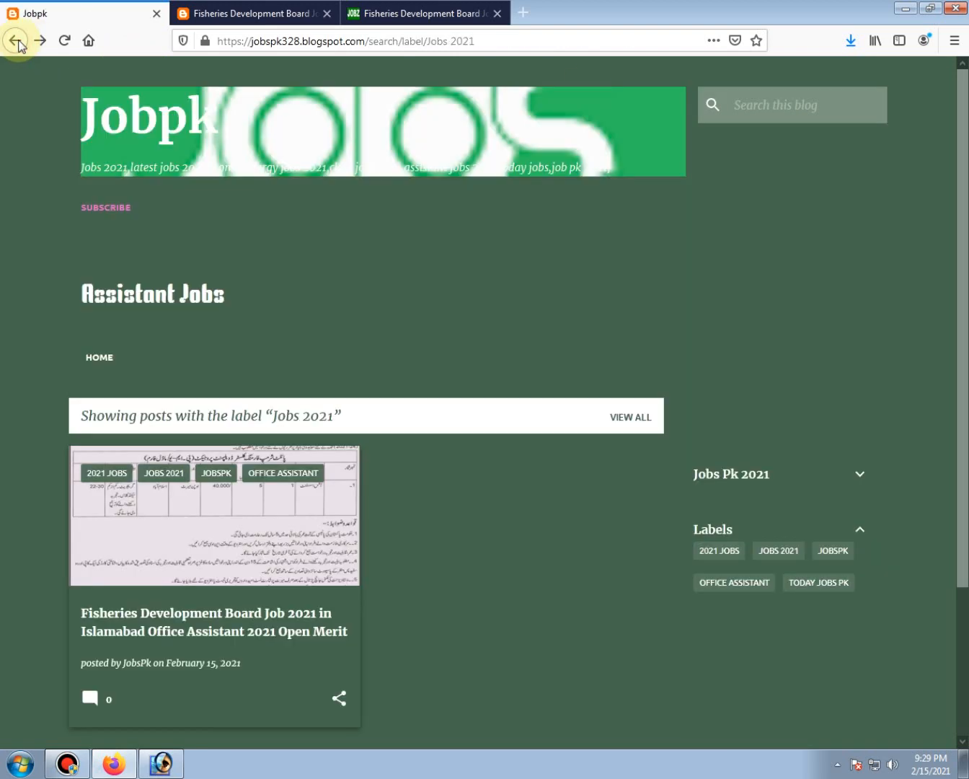
left_click(17, 42)
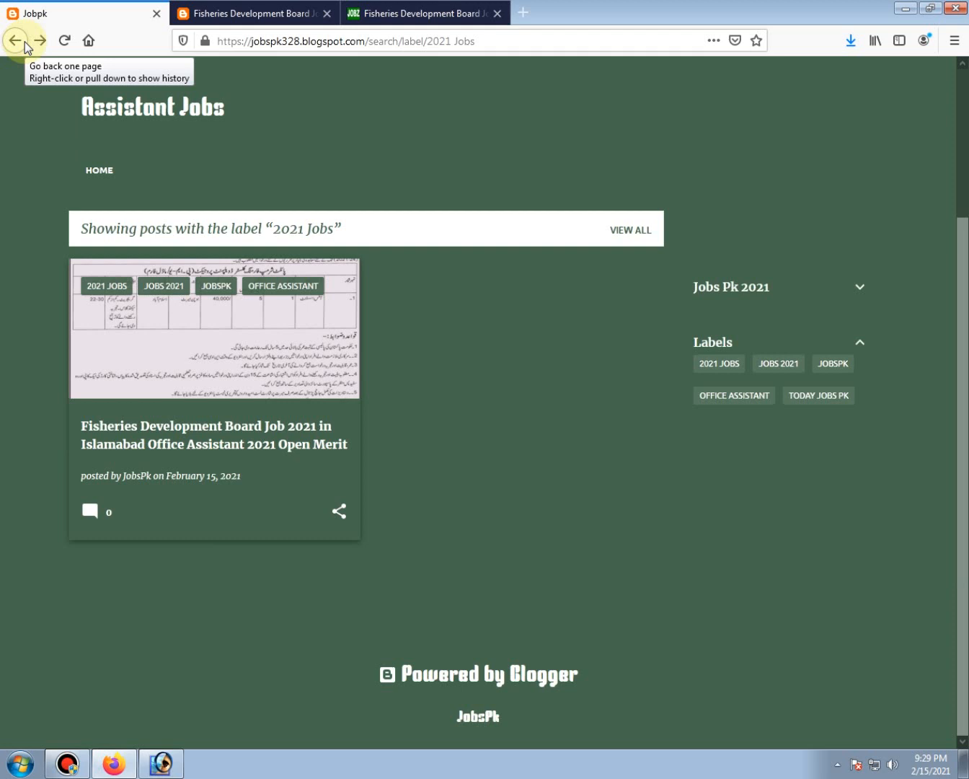
left_click(16, 42)
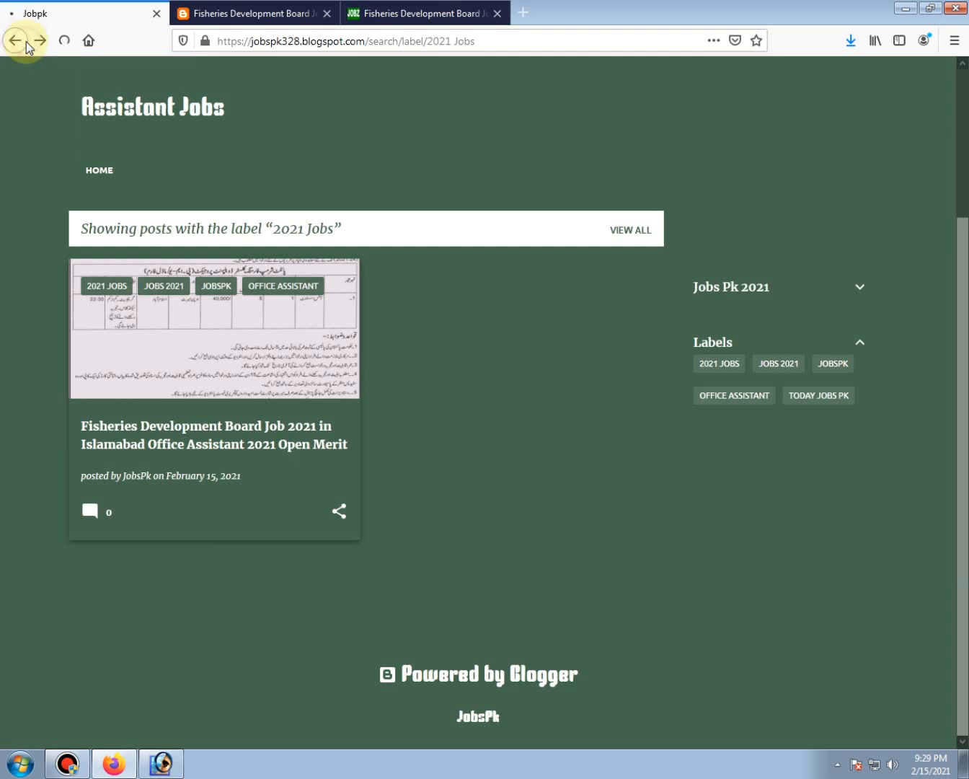
left_click(16, 42)
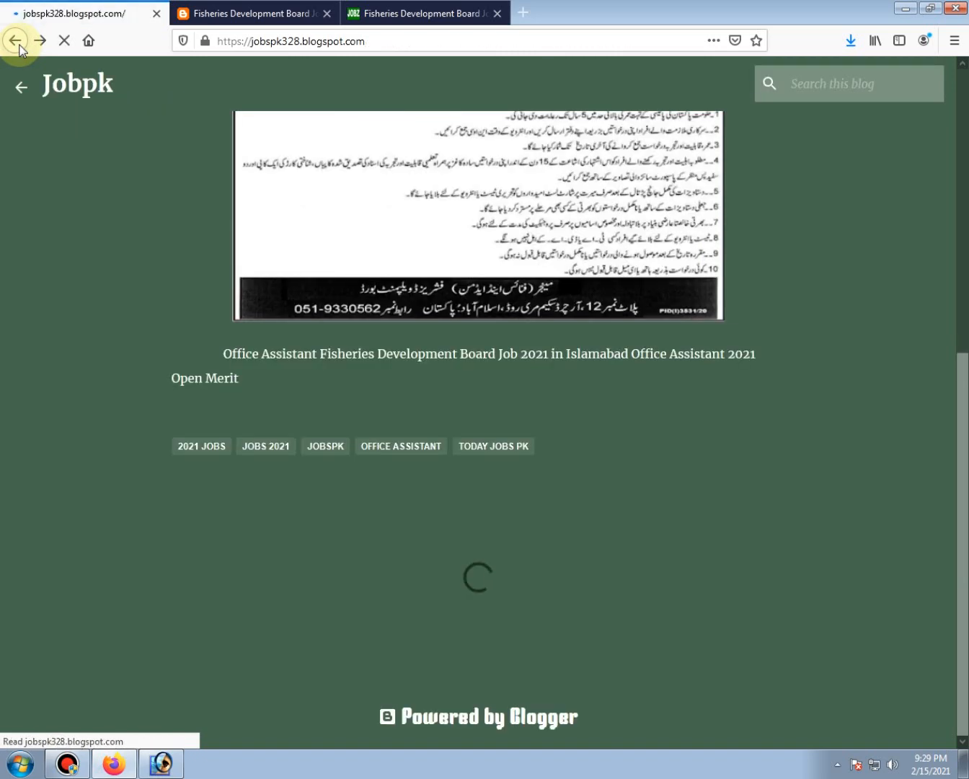
left_click(16, 41)
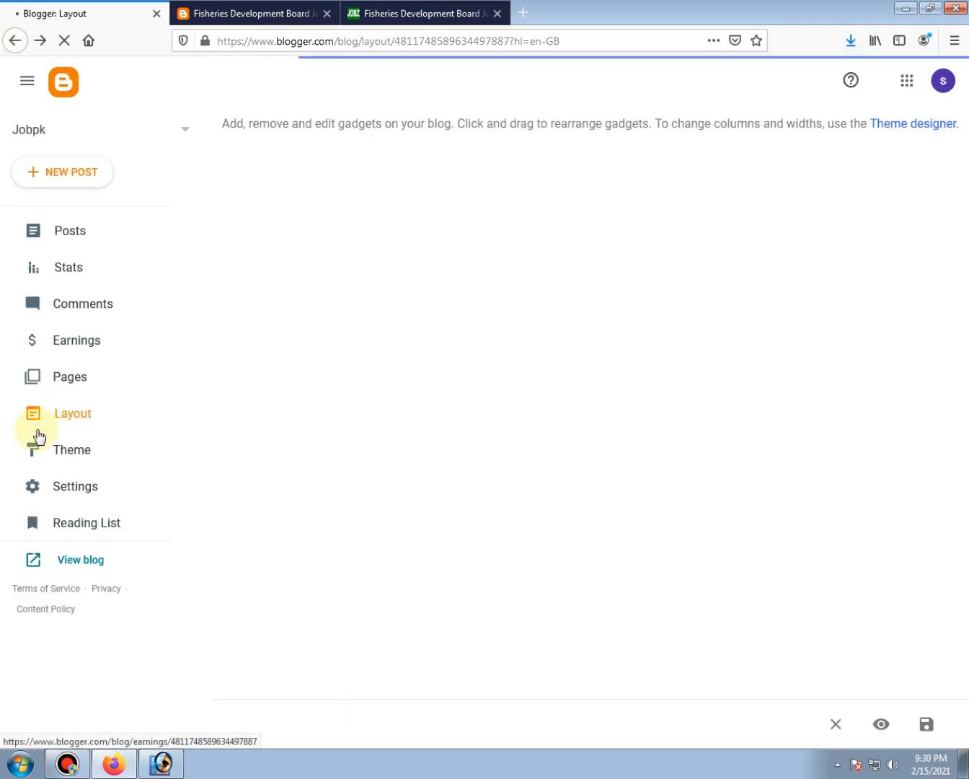
View the blog's Earnings page, open the AdSense account sign-up from it, and close the sign-up page.
left_click(112, 354)
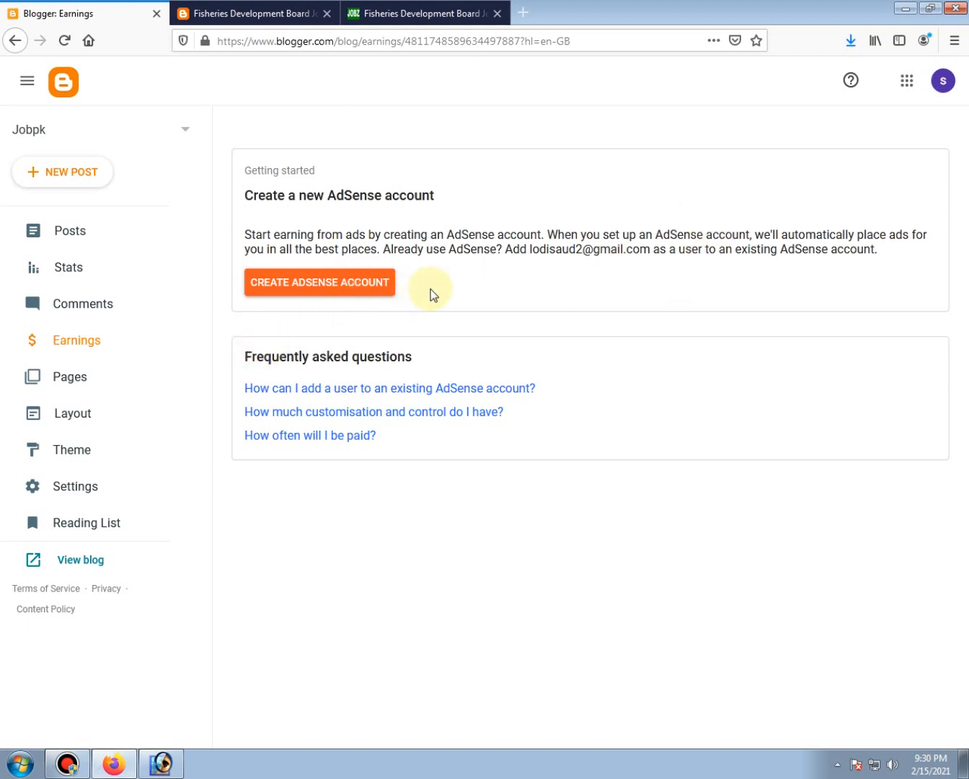
left_click(364, 286)
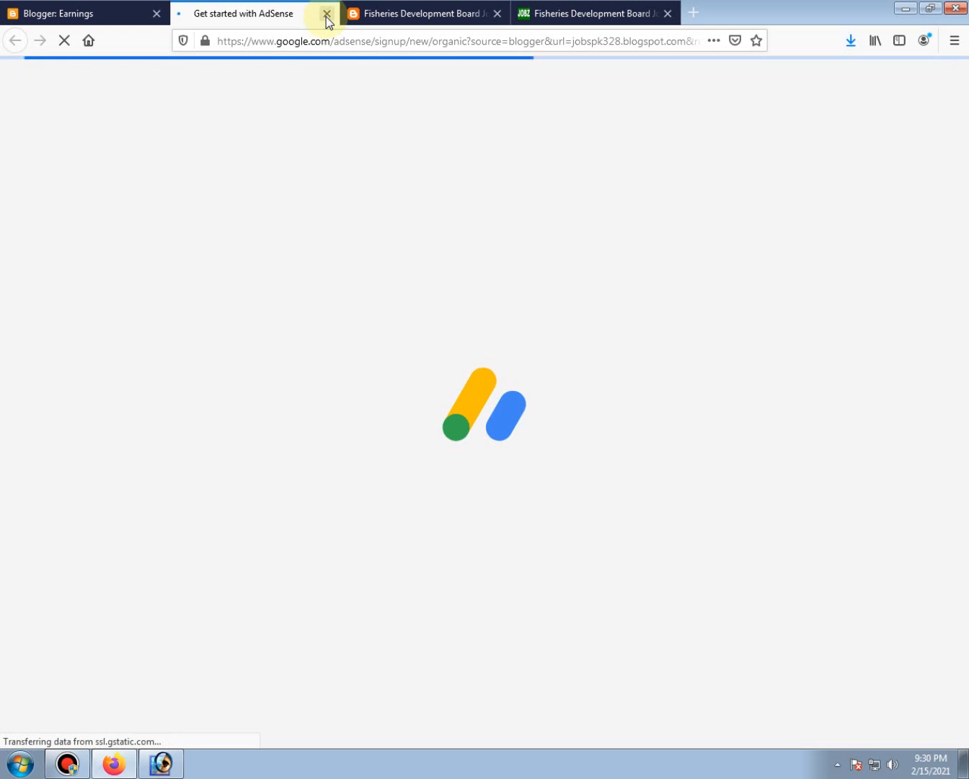
left_click(326, 17)
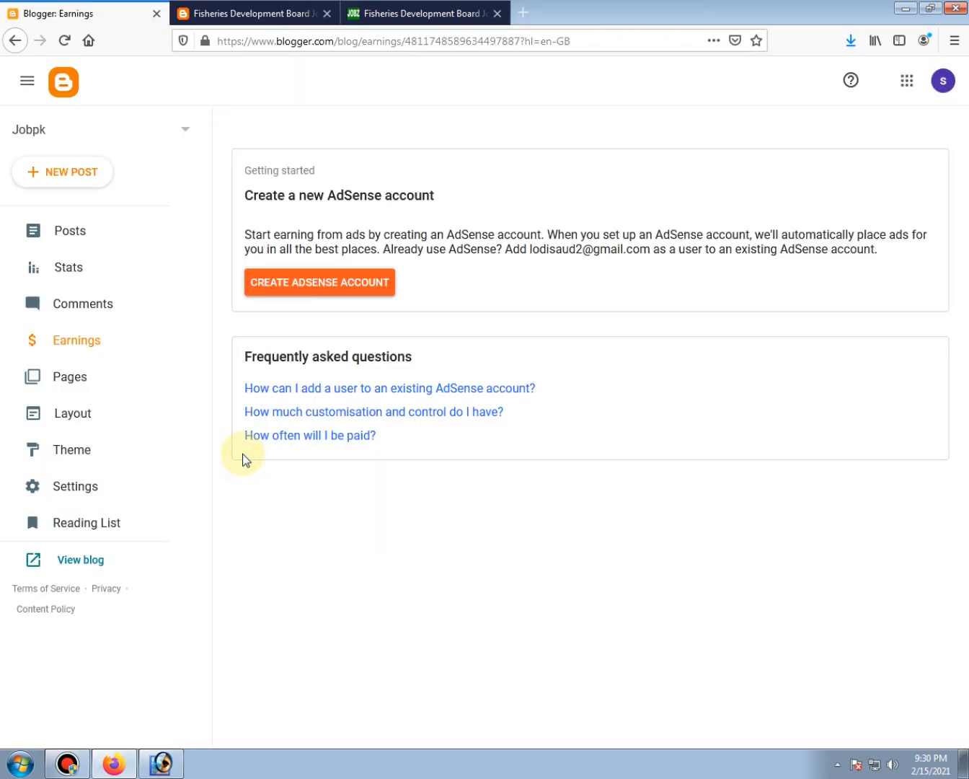